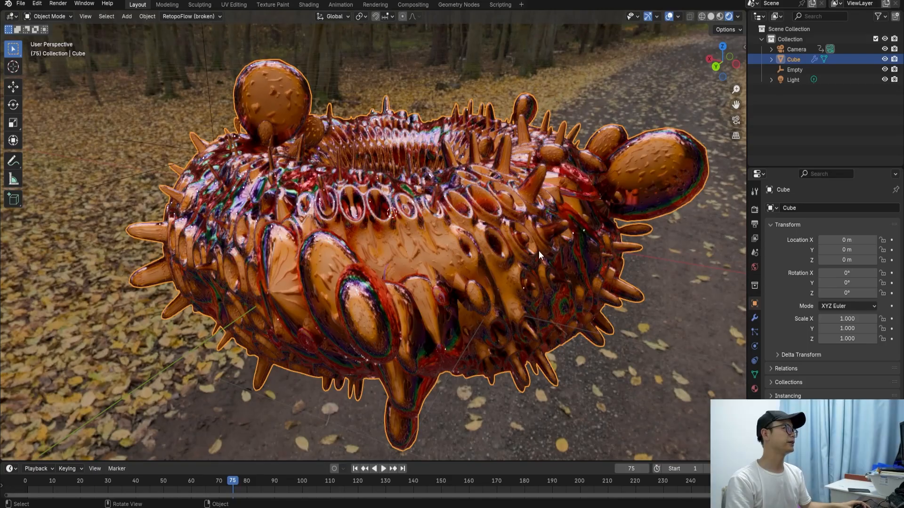
Examine the finished spiky torus model from several angles and through the scene camera
middle_drag(491, 253, 422, 269)
scroll(405, 248, up, 5)
scroll(415, 229, down, 3)
scroll(434, 236, down, 4)
key(KP_0)
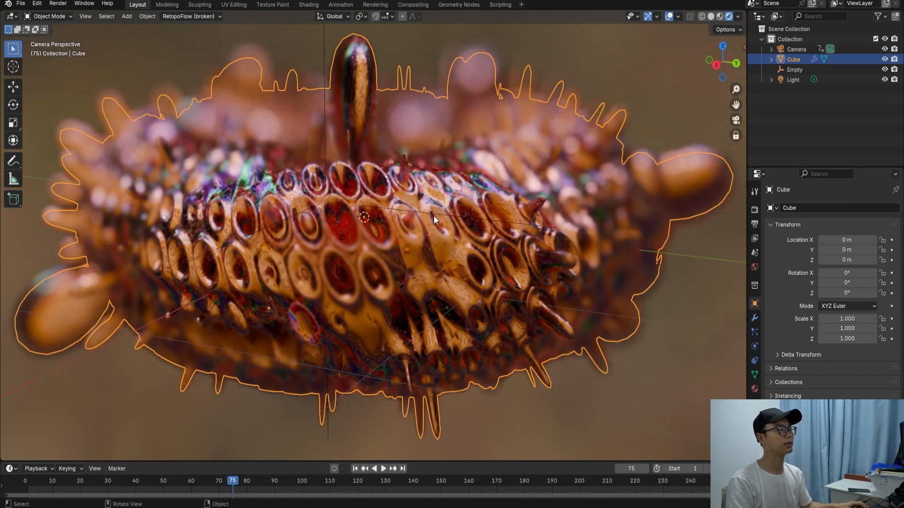
key(KP_0)
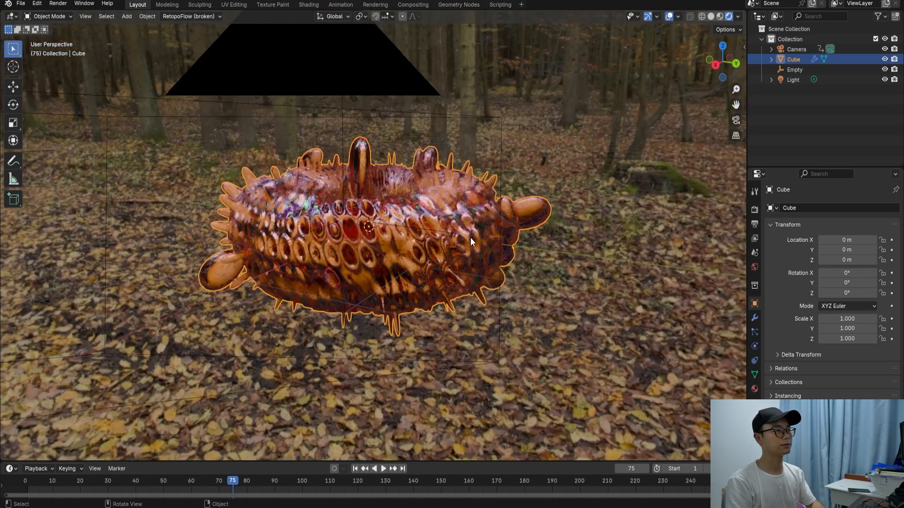
scroll(507, 242, down, 2)
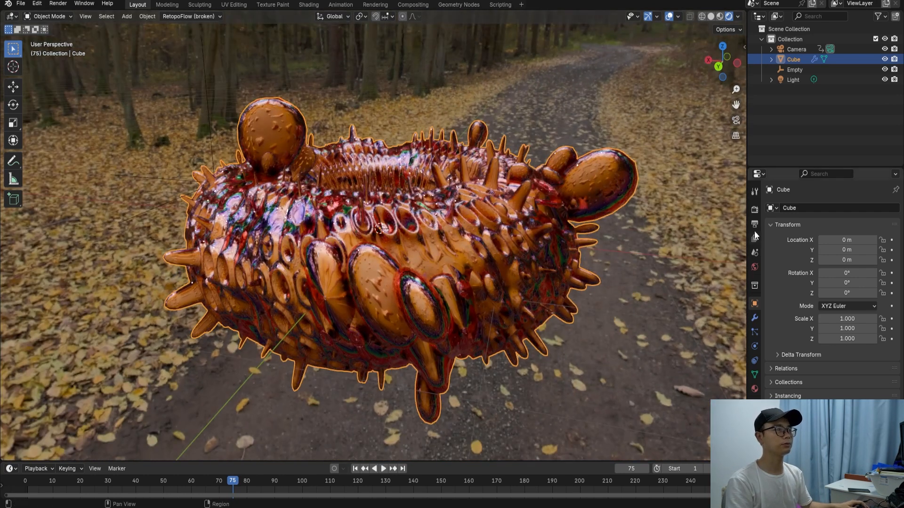
click(755, 210)
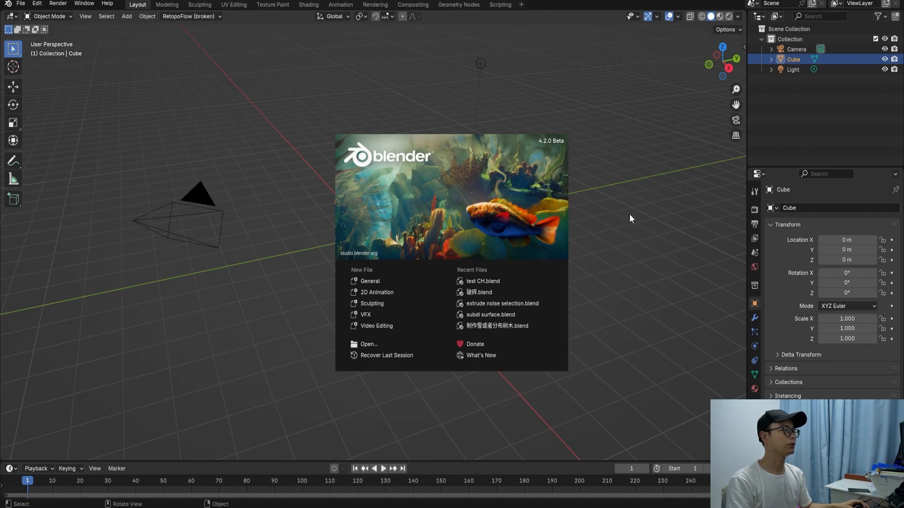
Create a new geometry node tree on the default cube and remove its Group Input node
click(461, 5)
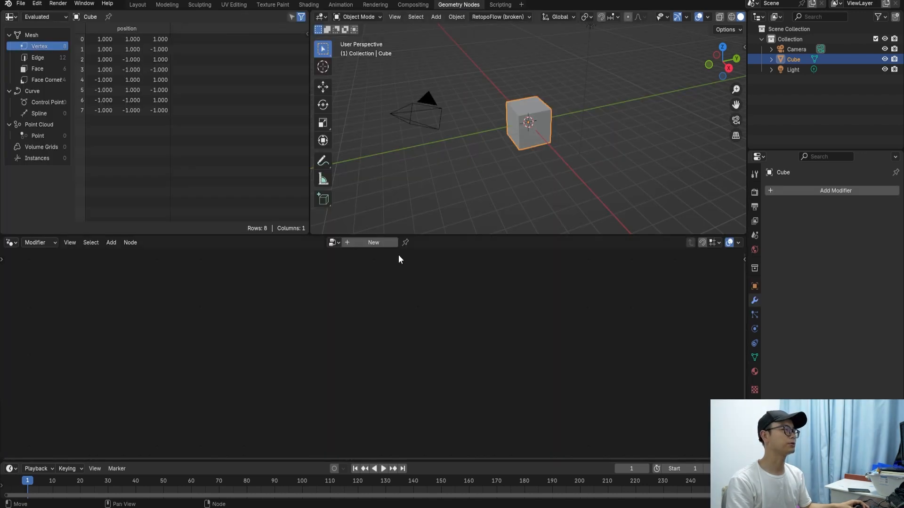
click(381, 240)
drag(431, 236, 435, 185)
scroll(422, 261, up, 3)
drag(310, 321, 107, 314)
ctrl+right_drag(116, 349, 106, 306)
key(x)
Add a Curve Circle node to the node tree, well before the Group Output
key(shift+a)
text(c)
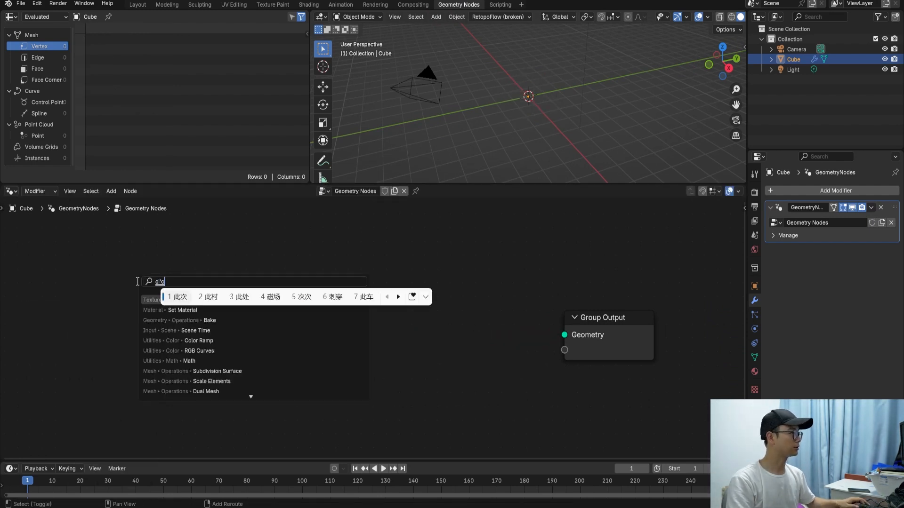
text(ic)
key(shift)
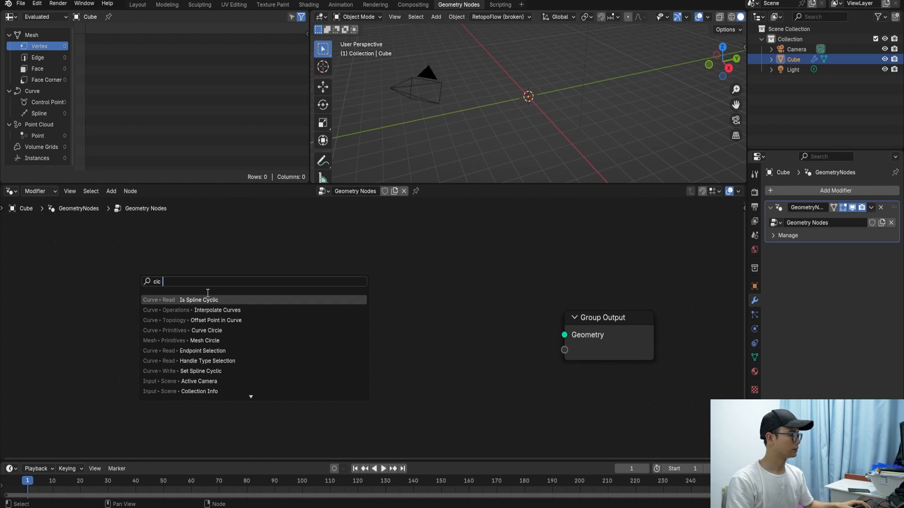
text(c)
click(220, 300)
click(158, 297)
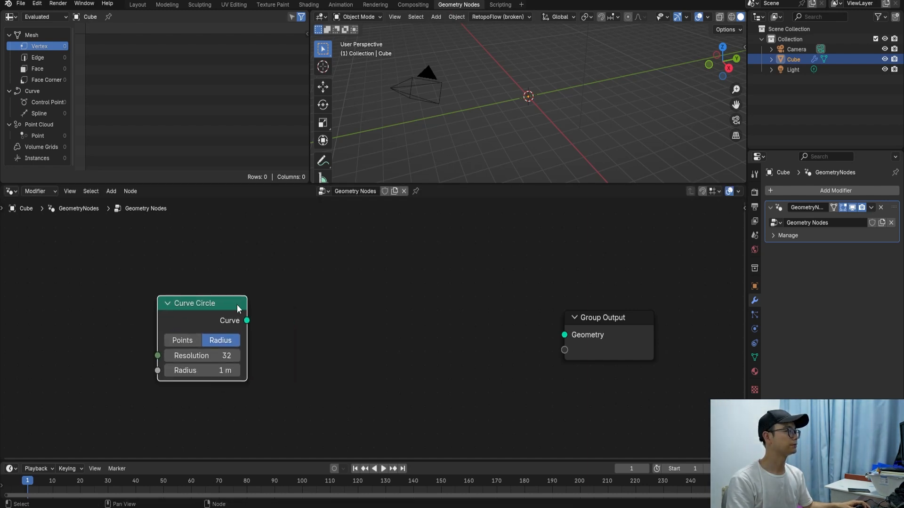
Preview the Curve Circle through a Viewer node and delete that Viewer
ctrl+shift+click(211, 307)
ctrl+shift+click(309, 316)
scroll(535, 82, up, 8)
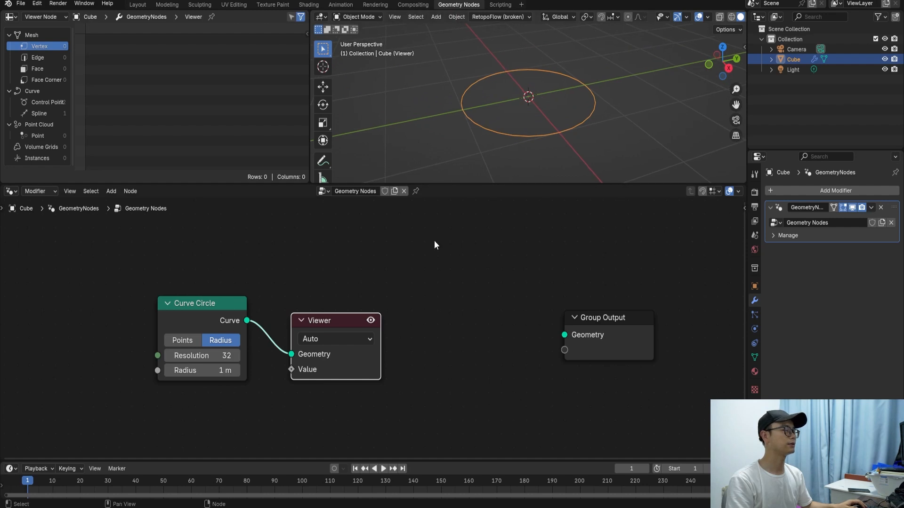
key(ctrl+x)
Connect the Curve Circle's curve to the Group Output geometry and spread the two nodes apart
drag(246, 321, 565, 335)
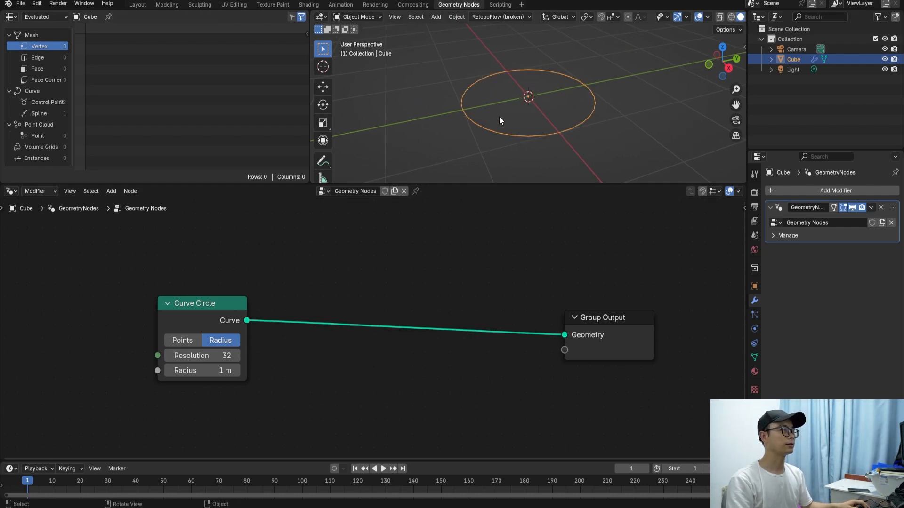
scroll(423, 344, down, 1)
drag(231, 326, 169, 330)
middle_drag(238, 319, 350, 307)
drag(262, 306, 143, 310)
middle_drag(275, 282, 254, 282)
drag(160, 300, 123, 301)
Insert a Curve to Mesh node on the link between the Curve Circle and the Group Output
key(shift+a)
click(204, 271)
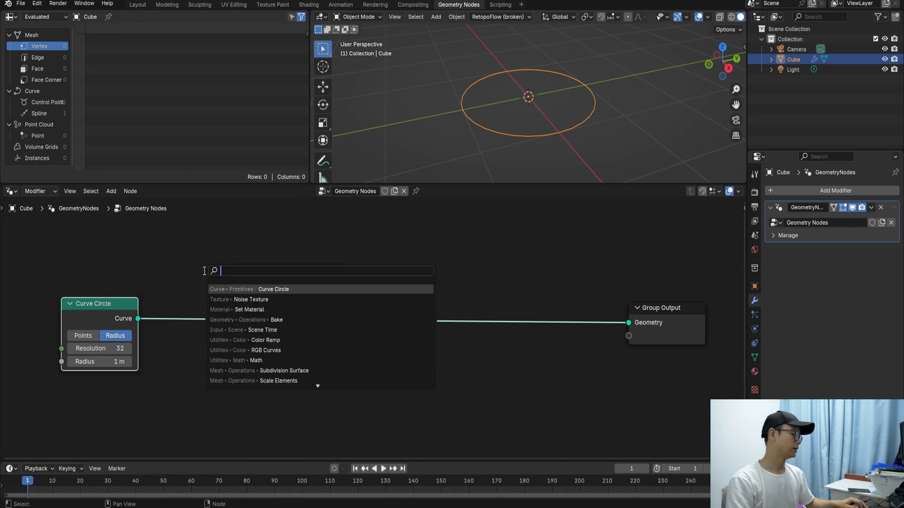
text(curv tyo)
key(Return)
click(218, 286)
middle_drag(254, 310, 277, 300)
drag(251, 295, 248, 308)
middle_drag(229, 311, 242, 299)
Duplicate the Curve Circle node and connect the copy to the Curve to Mesh node's Profile Curve
click(122, 301)
key(shift+d)
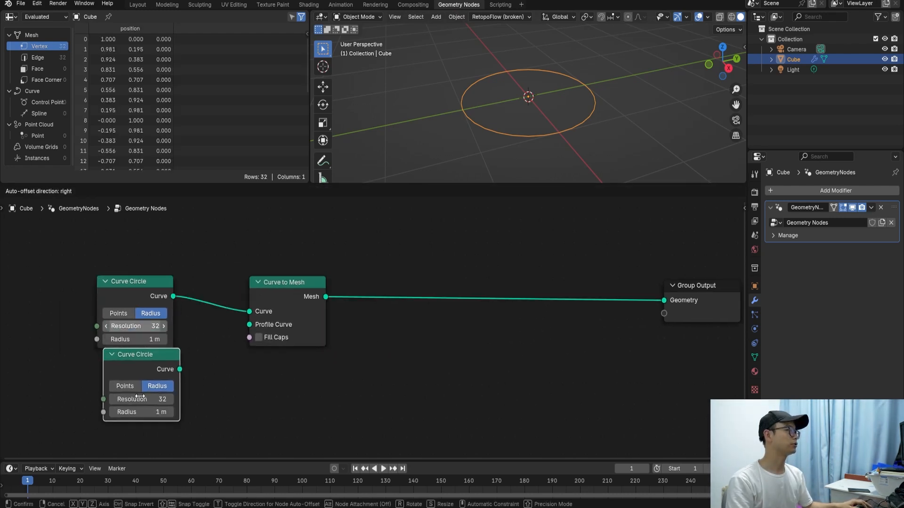
click(121, 411)
drag(215, 376, 253, 330)
scroll(513, 124, down, 1)
middle_drag(513, 124, 505, 127)
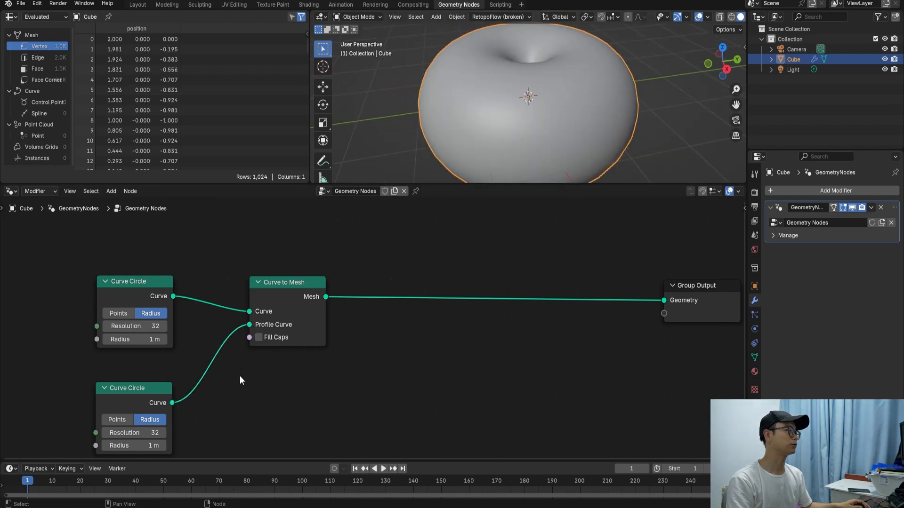
Try a 0.5 m radius on the profile Curve Circle and settle on 0.3 m
middle_drag(203, 409, 206, 391)
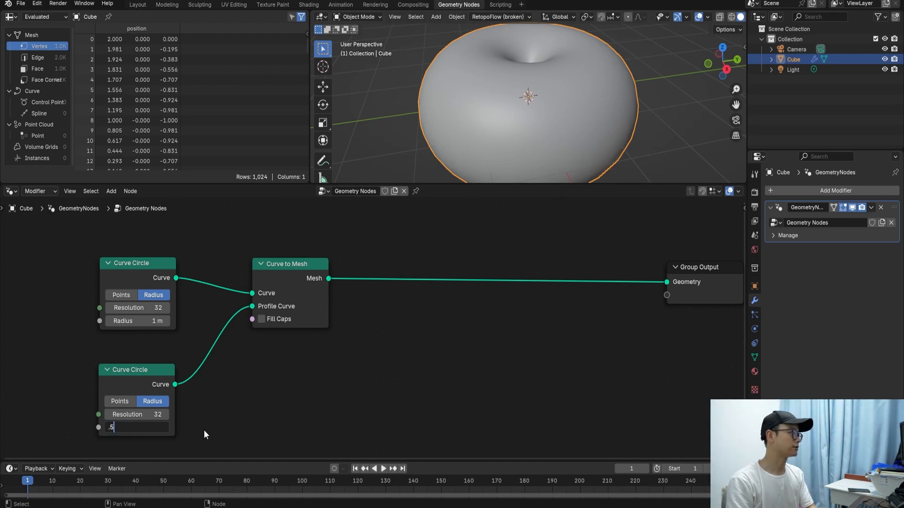
key(Return)
text(.3)
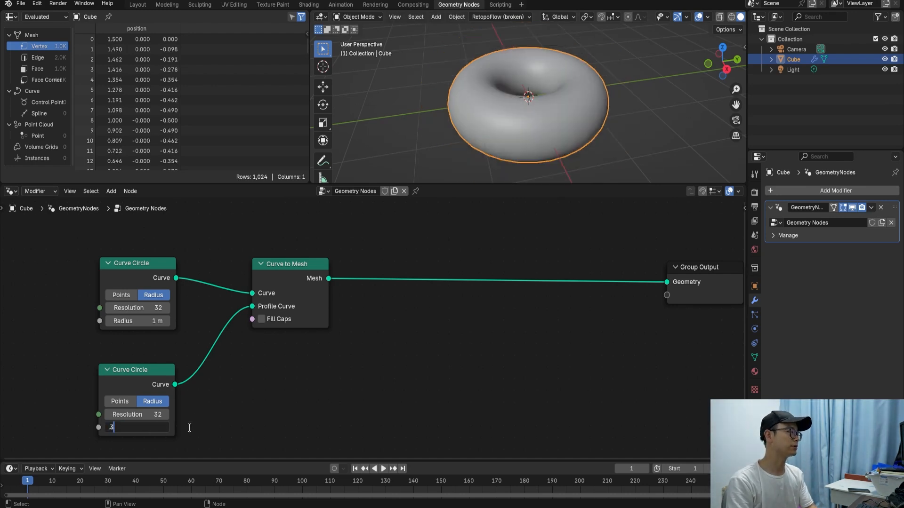
key(Return)
Insert an Extrude Mesh node between Curve to Mesh and the Group Output, leaving free space around it
middle_drag(118, 372, 168, 369)
middle_drag(432, 272, 314, 282)
scroll(377, 256, down, 2)
key(shift+a)
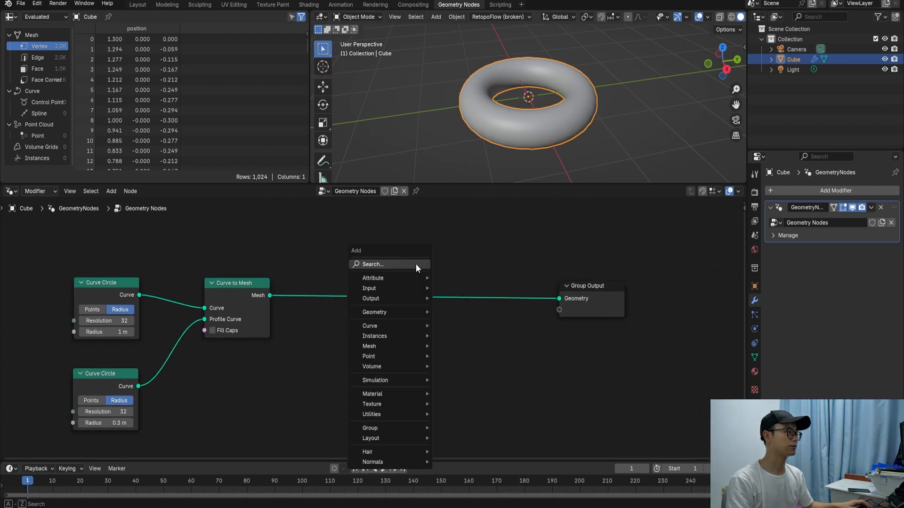
text(extr)
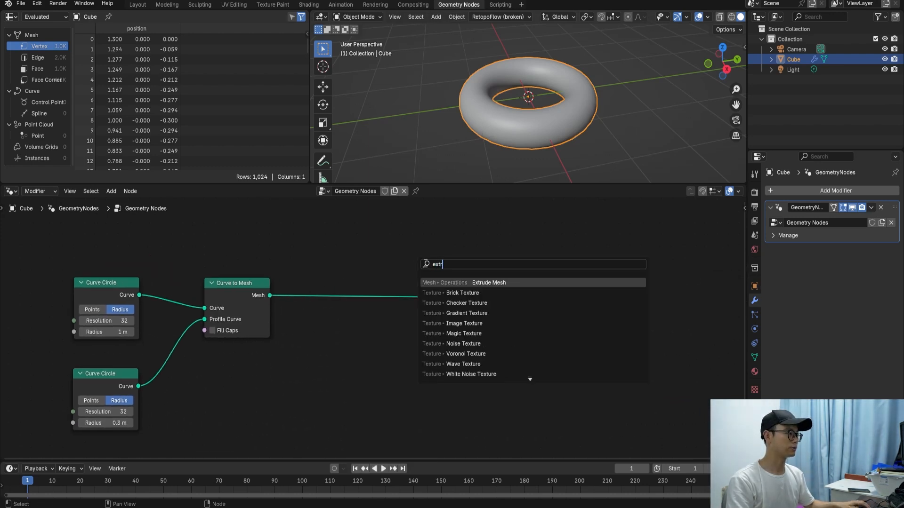
key(Return)
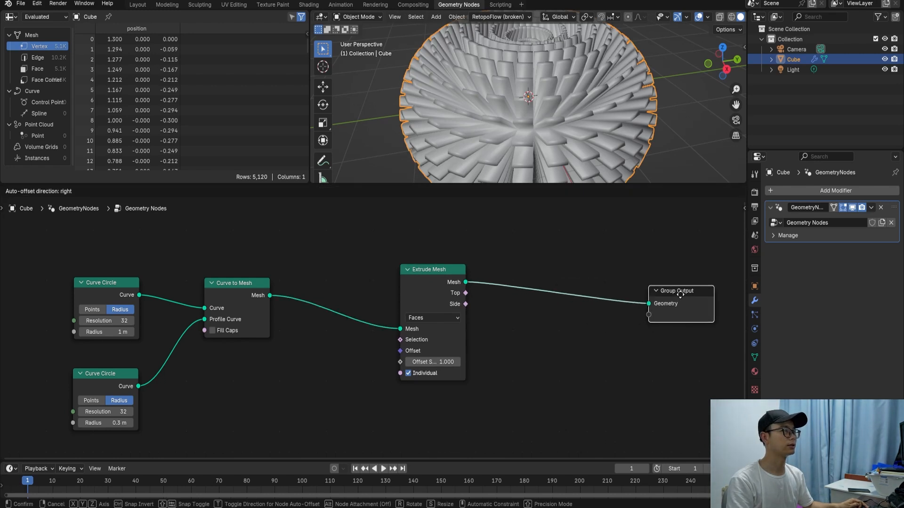
drag(681, 294, 710, 291)
drag(432, 283, 507, 282)
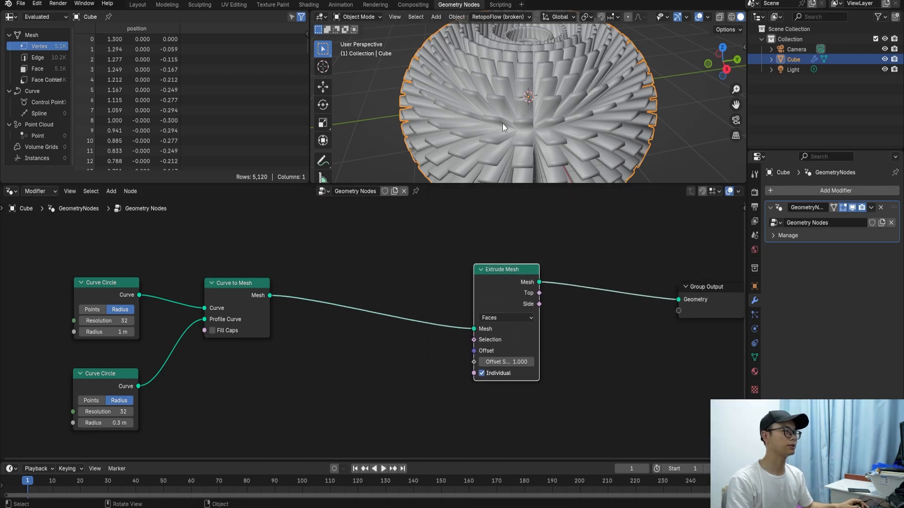
Save the project in the extrude folder under the name "test EN"
key(ctrl+s)
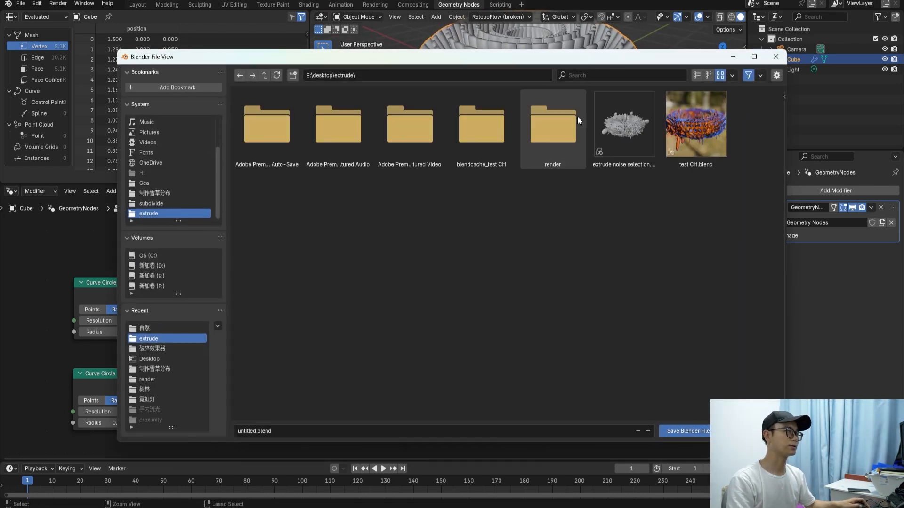
click(261, 432)
text(test )
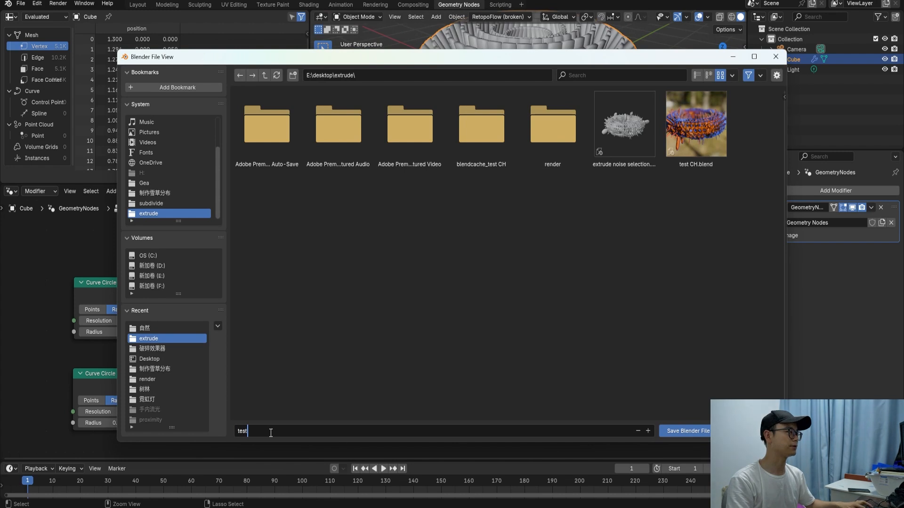
text(EN)
key(Return)
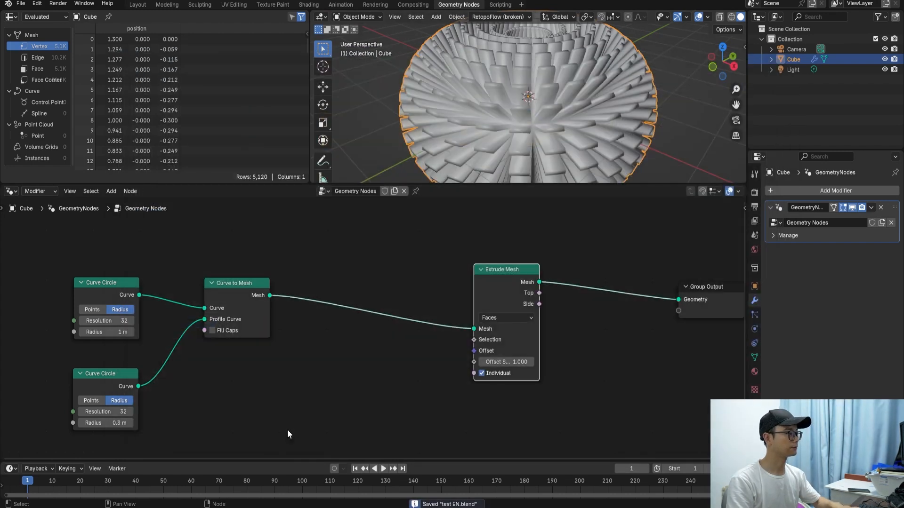
Examine the individually extruded faces of the torus from several angles and closer up
drag(513, 312, 510, 315)
middle_drag(553, 152, 529, 136)
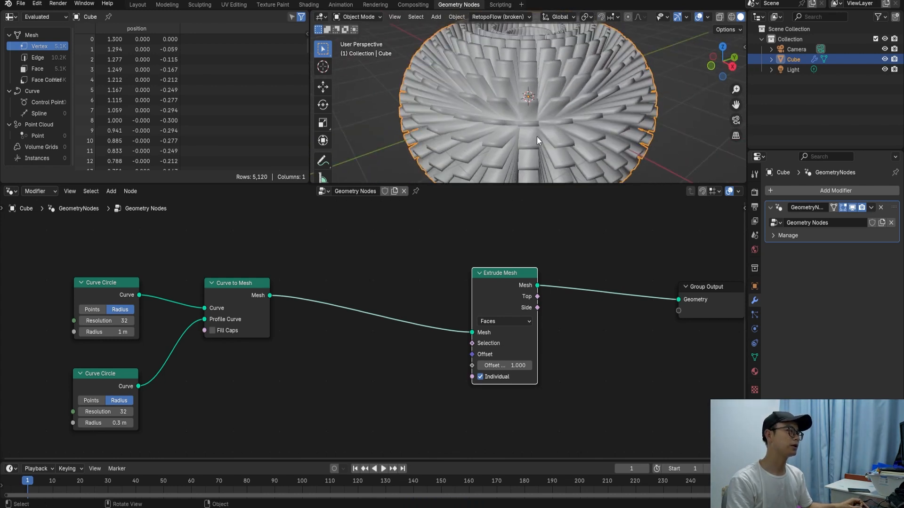
scroll(494, 337, up, 1)
middle_drag(548, 129, 537, 101)
scroll(516, 124, up, 1)
scroll(552, 131, up, 1)
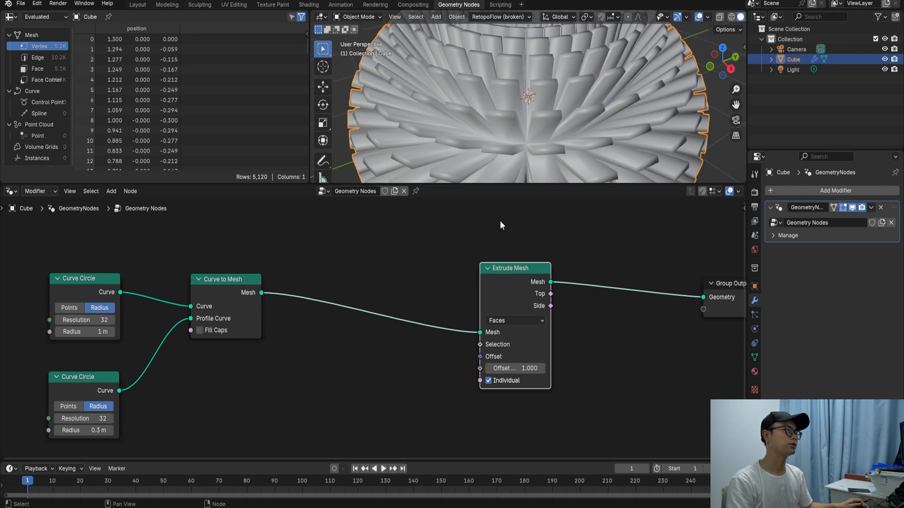
Set the resolution of the 0.3 m profile Curve Circle to 16
middle_drag(513, 296, 515, 281)
middle_drag(420, 310, 490, 317)
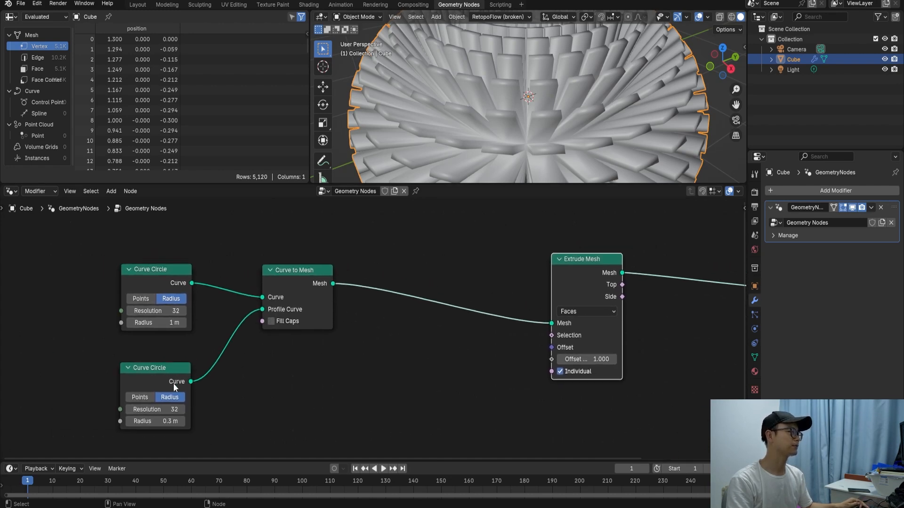
middle_drag(168, 361, 264, 361)
scroll(243, 402, up, 1)
middle_drag(243, 402, 204, 407)
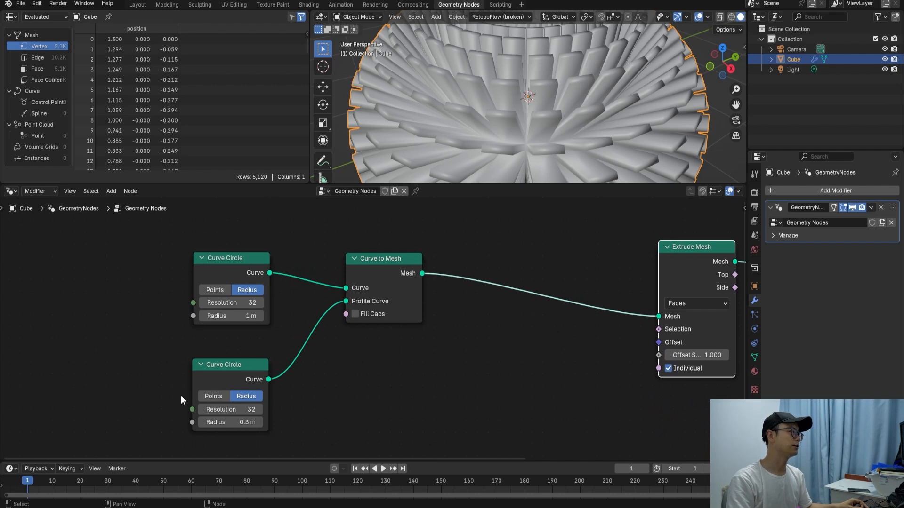
click(247, 410)
text(16)
key(Return)
middle_drag(470, 159, 545, 70)
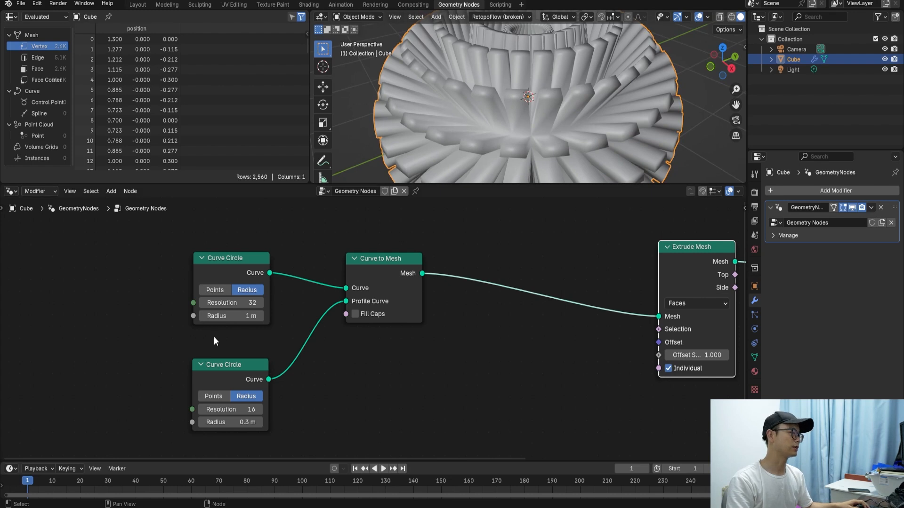
Add a Value node set to 16 and connect it to the Resolution of both Curve Circle nodes
key(shift+a)
text(va)
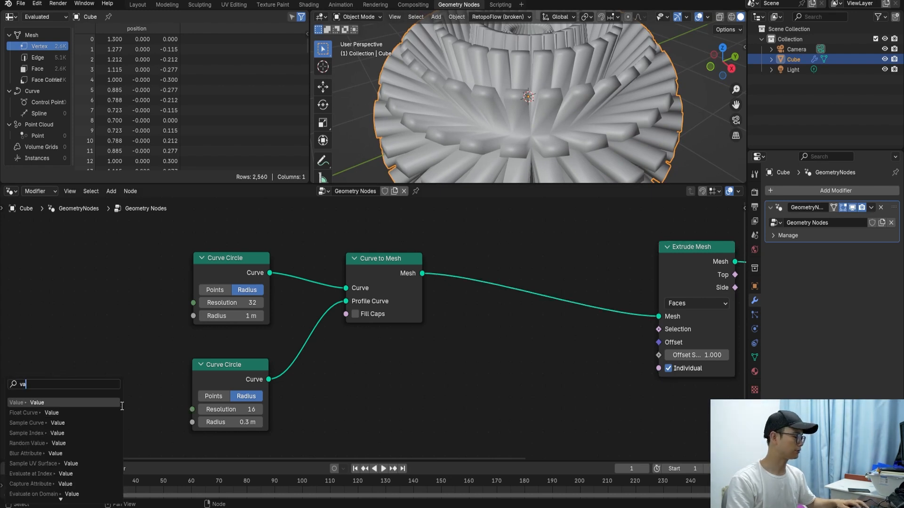
key(Return)
click(106, 368)
drag(90, 380, 187, 308)
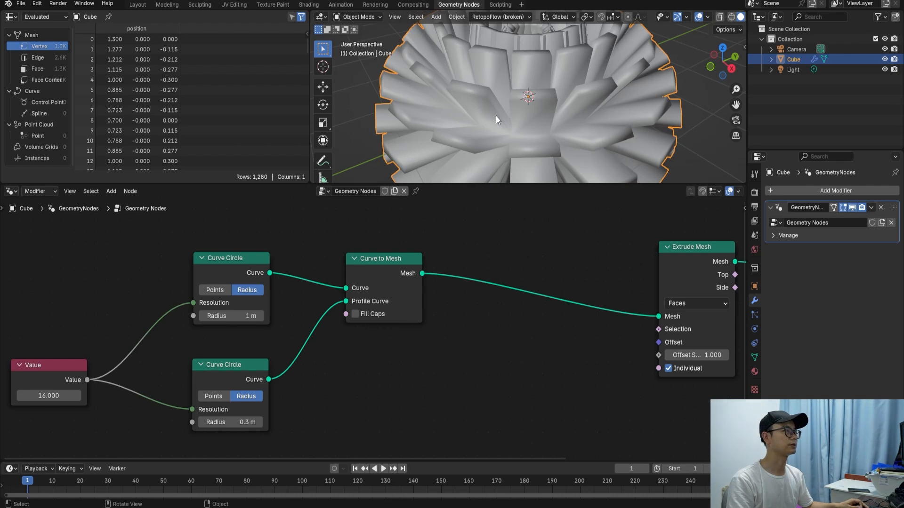
middle_drag(496, 116, 513, 115)
scroll(512, 117, down, 2)
drag(84, 361, 65, 289)
key(shift+a)
click(107, 261)
text(va)
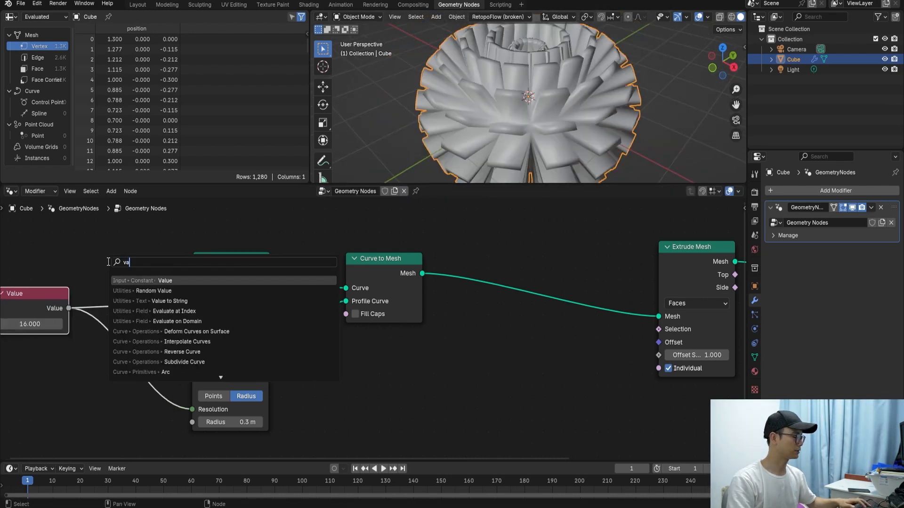
key(Escape)
Insert a Math node on the link from the Value node to the 1 m Curve Circle's Resolution
key(shift+a)
text(m)
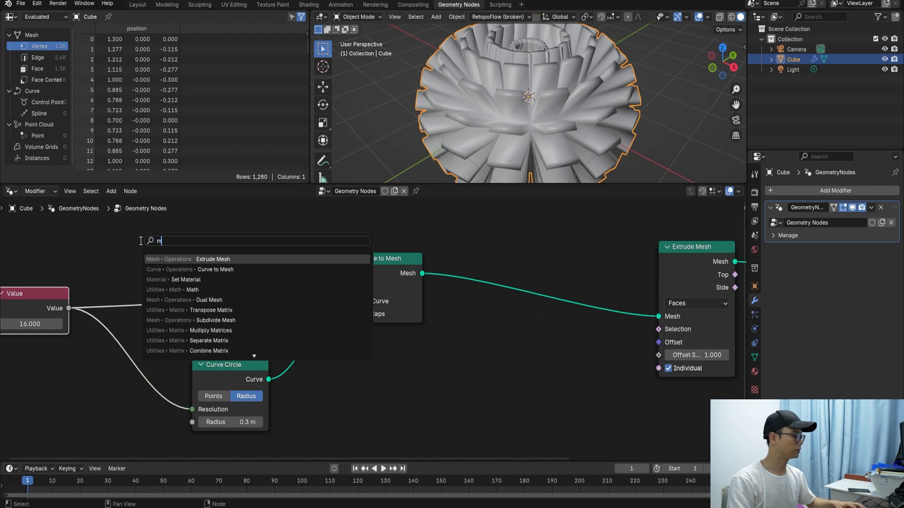
text(ath)
key(Return)
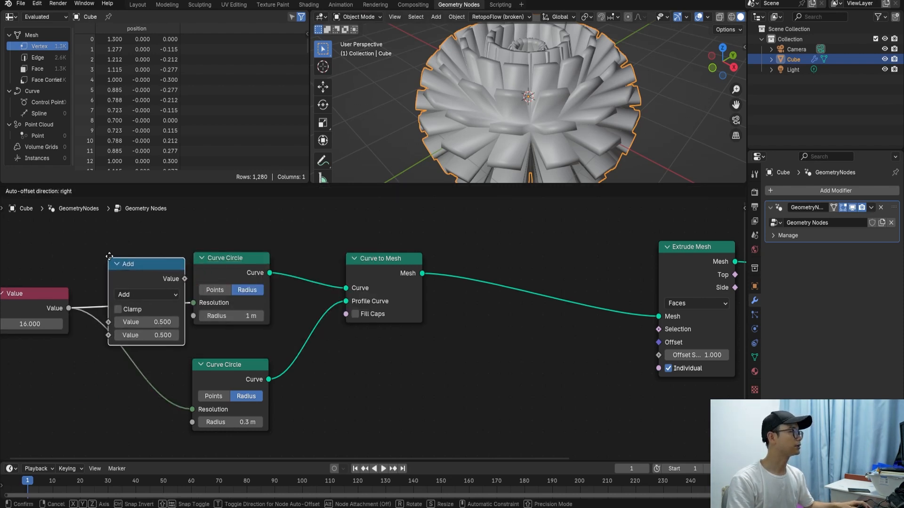
click(144, 251)
Switch the Math node to Multiply with a factor of 4
click(139, 282)
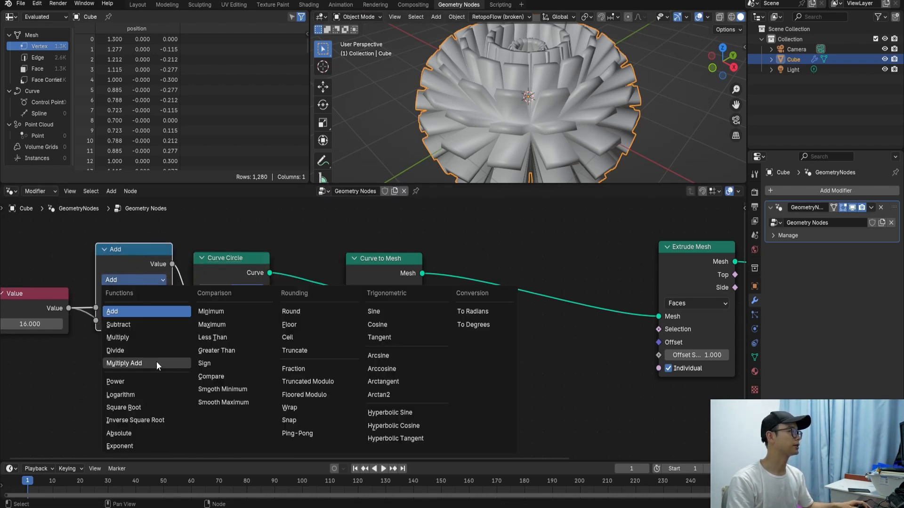
click(147, 337)
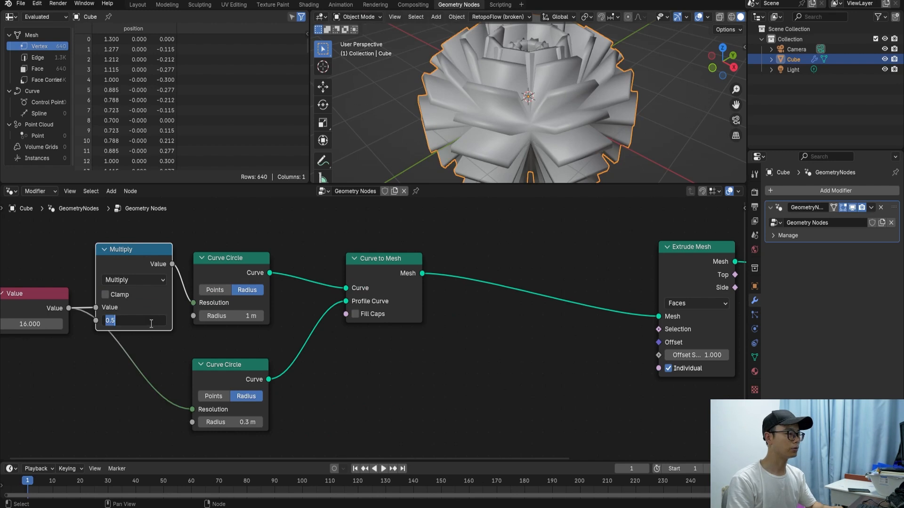
key(Return)
scroll(510, 111, up, 3)
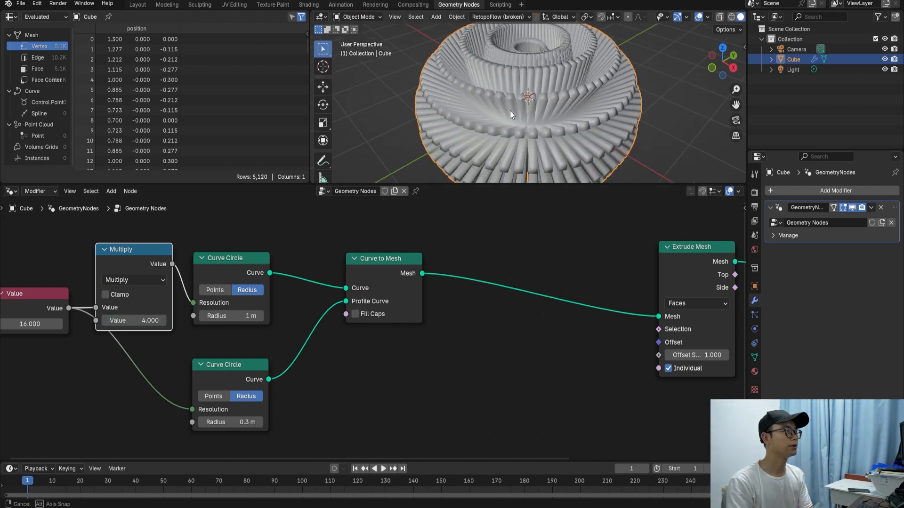
Set the Extrude Mesh node's Offset Scale to 0.1 and save the file
scroll(540, 369, down, 2)
scroll(557, 366, up, 4)
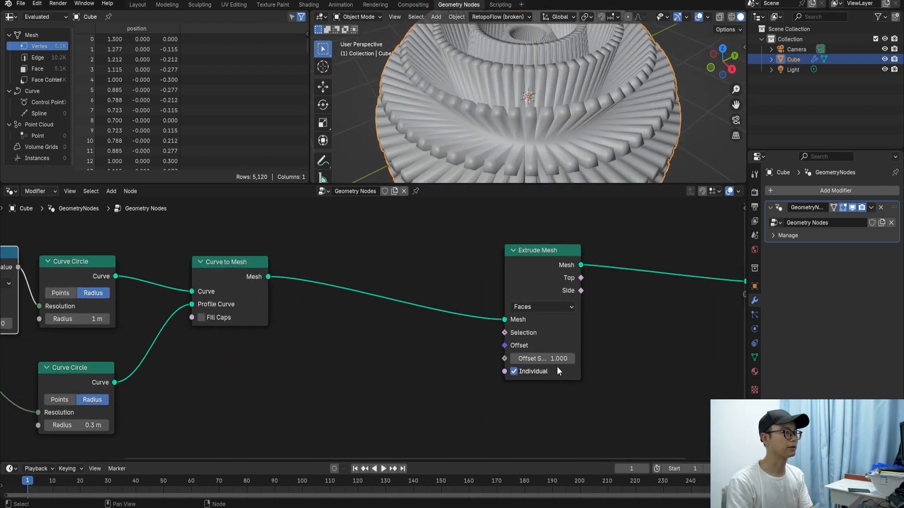
click(614, 367)
text(0.1)
key(Return)
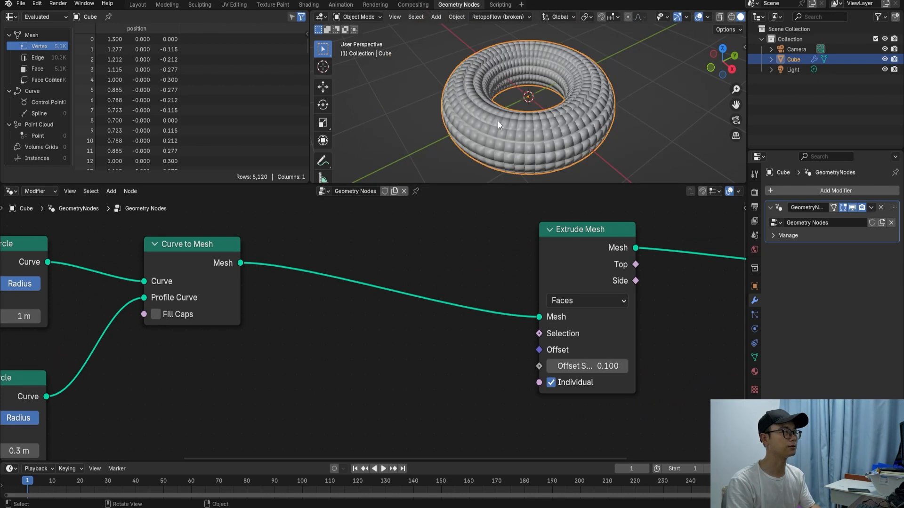
scroll(516, 140, up, 2)
middle_drag(535, 134, 556, 116)
key(ctrl+s)
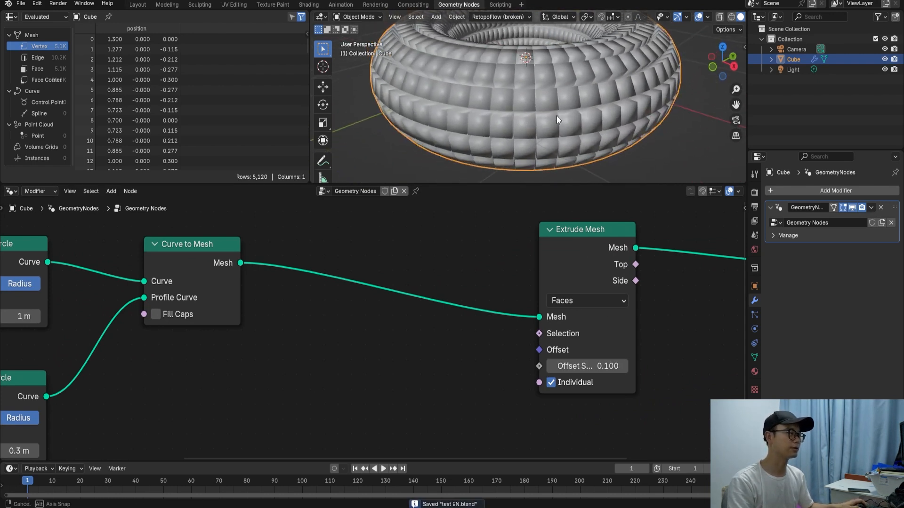
Group the Value, Multiply, both Curve Circle and Curve to Mesh nodes in a frame labelled "torus"
scroll(489, 274, down, 3)
middle_drag(616, 297, 513, 301)
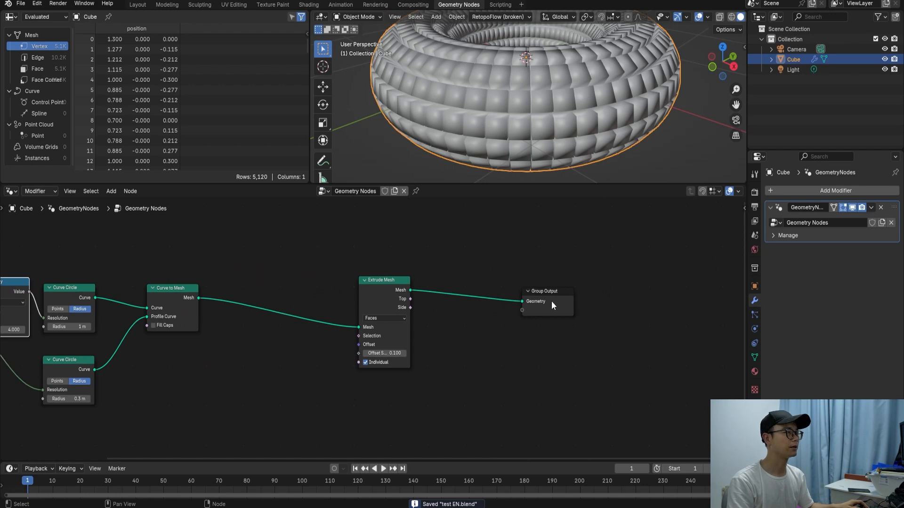
scroll(552, 301, down, 3)
middle_drag(260, 305, 451, 291)
scroll(265, 285, up, 6)
middle_drag(218, 288, 306, 304)
drag(527, 429, 187, 239)
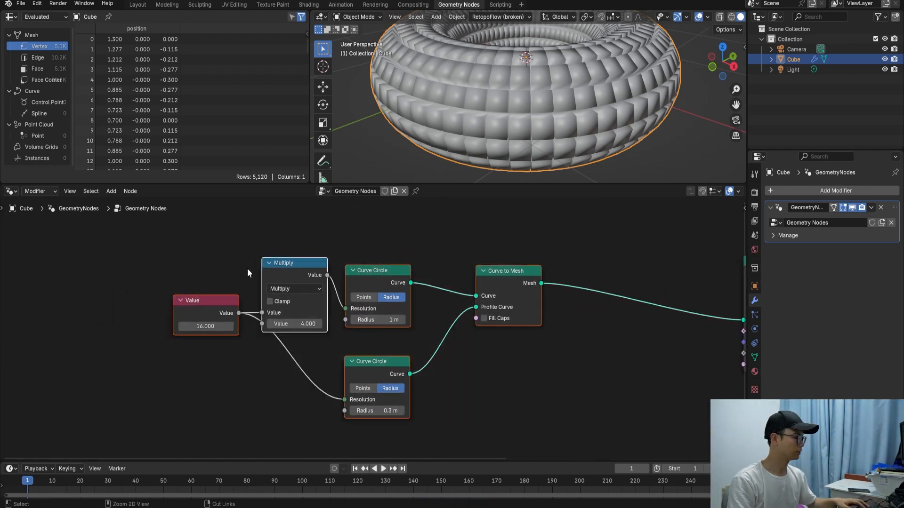
key(ctrl+j)
right_click(324, 240)
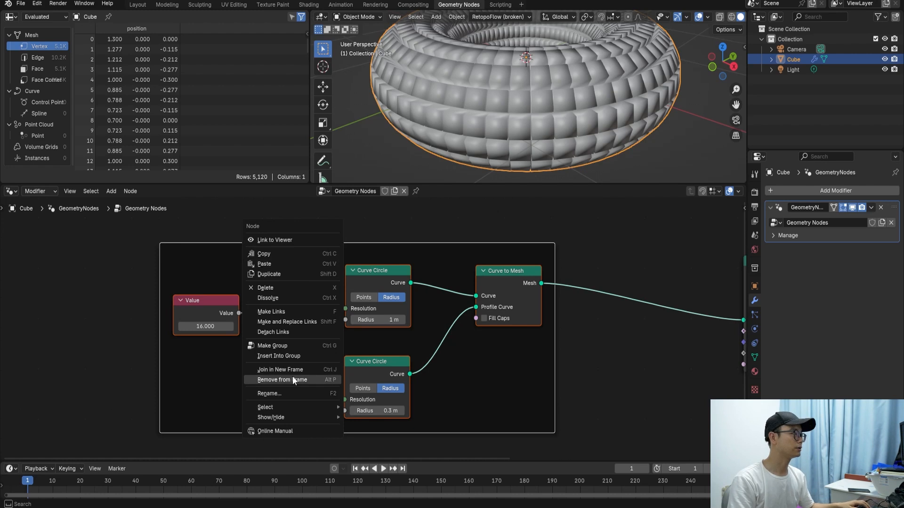
click(284, 393)
text(to)
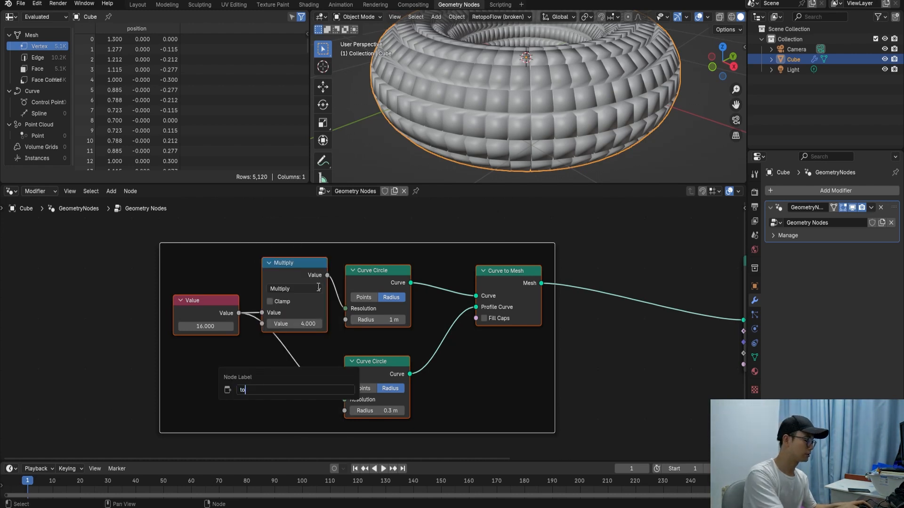
text(rus)
key(Return)
Move the Group Output and Extrude Mesh nodes farther from the torus frame to make room, and save the file
scroll(364, 321, down, 3)
middle_drag(412, 342, 136, 336)
drag(468, 309, 697, 311)
drag(330, 303, 377, 301)
key(ctrl+s)
scroll(388, 301, up, 1)
middle_drag(388, 302, 299, 302)
scroll(372, 300, up, 2)
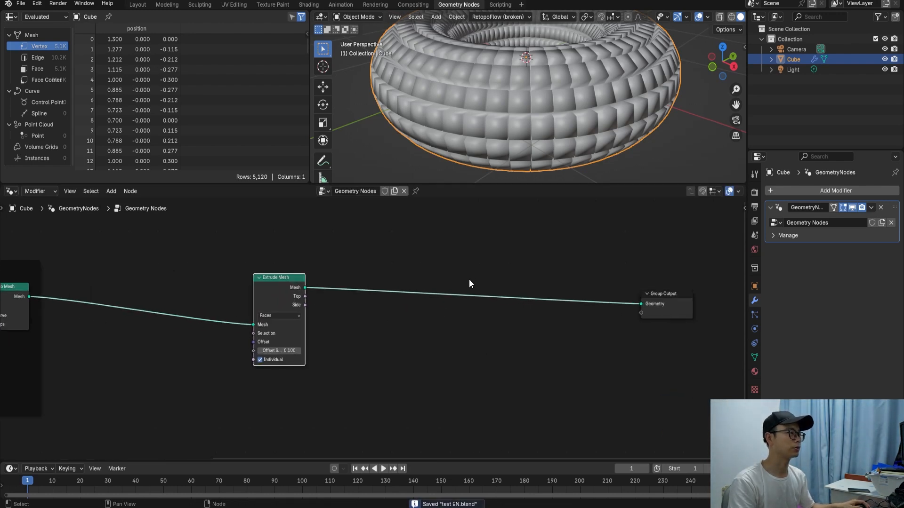
scroll(484, 286, up, 1)
key(shift+a)
click(491, 276)
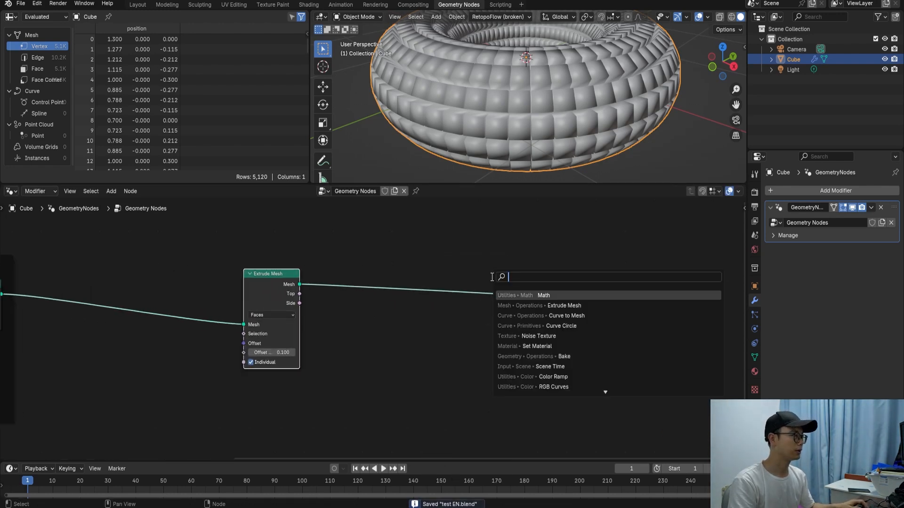
key(Escape)
middle_drag(515, 115, 496, 128)
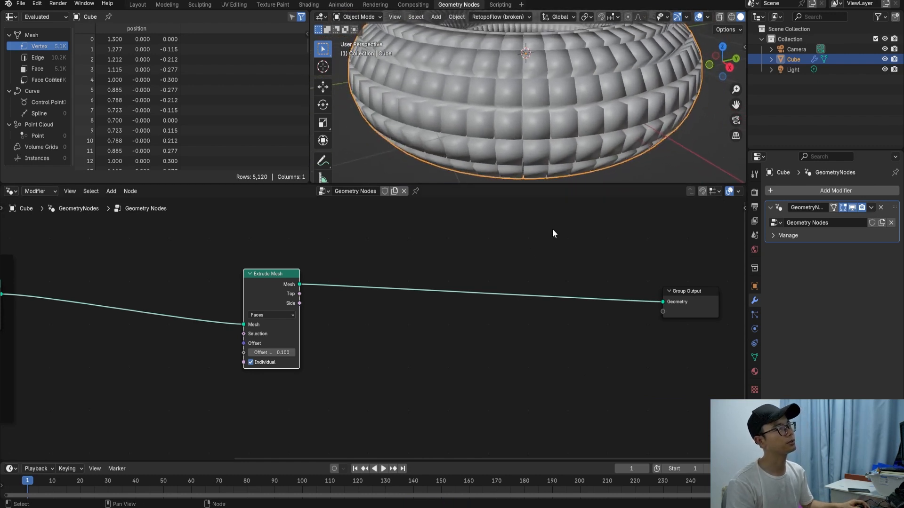
Insert a Set Shade Smooth node on the link between Extrude Mesh and Group Output
key(shift+a)
text(set)
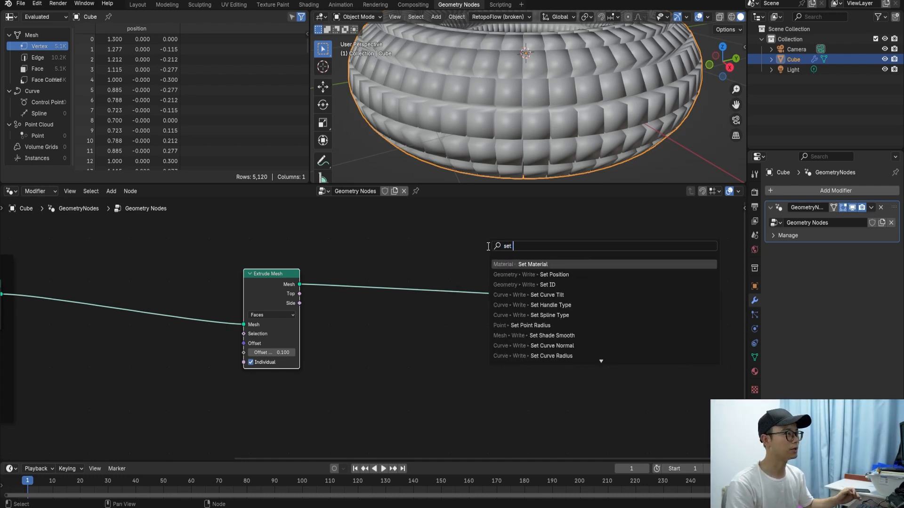
text( sh)
key(Return)
click(588, 281)
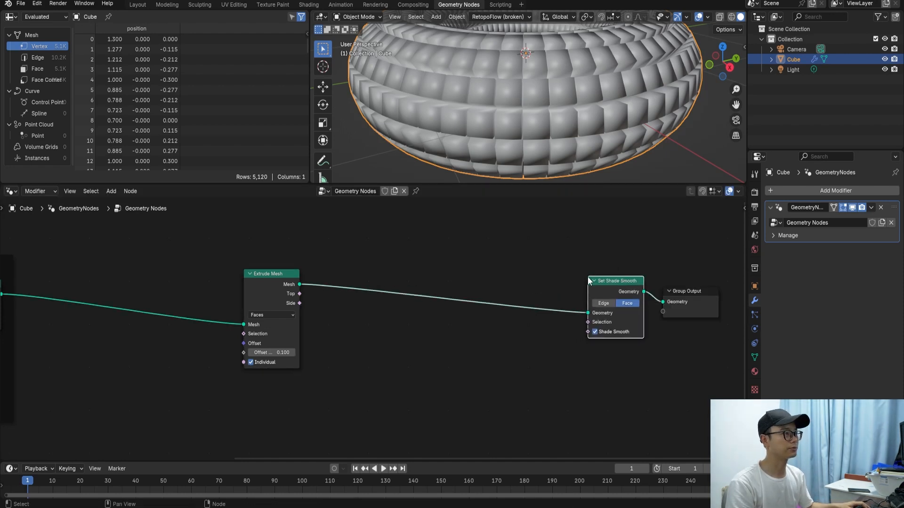
Switch Set Shade Smooth to the Edge domain and disable its Shade Smooth option
scroll(589, 282, up, 2)
click(608, 316)
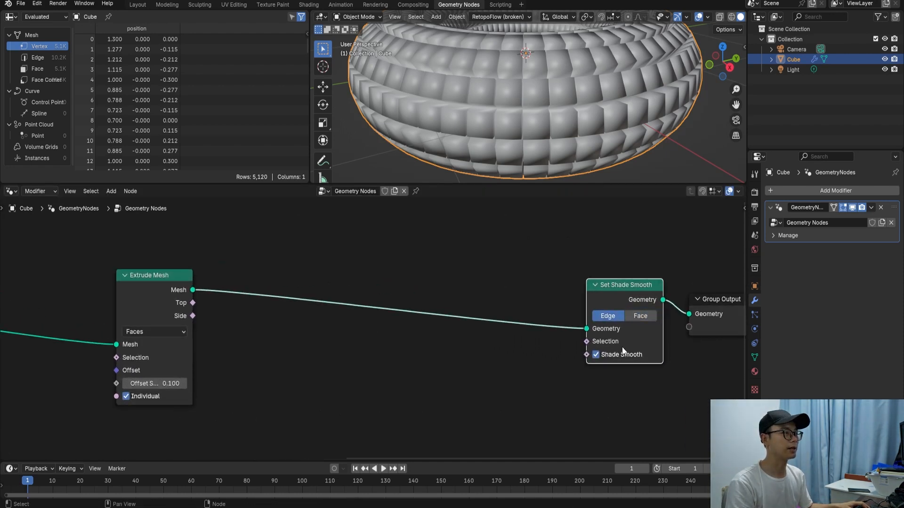
click(598, 355)
mouse_move(477, 79)
middle_down()
mouse_move(525, 72)
mouse_move(551, 81)
middle_up()
scroll(560, 135, down, 2)
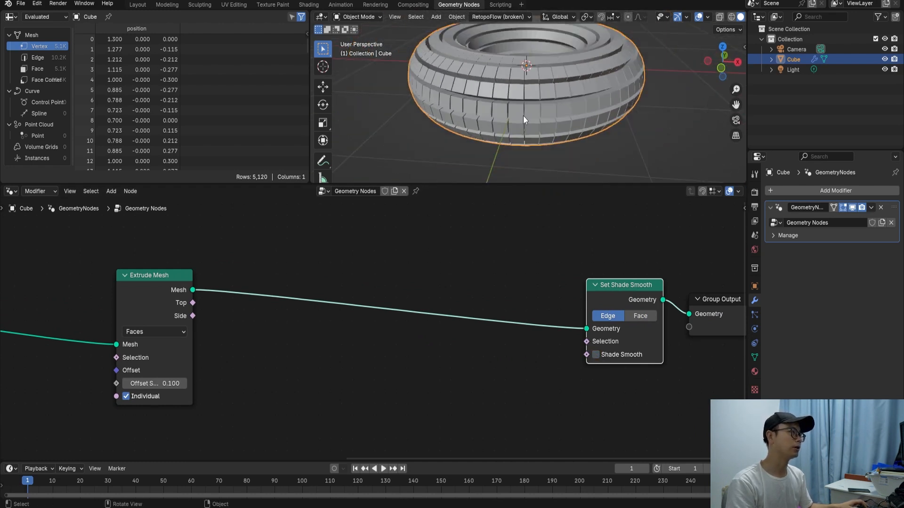
scroll(521, 122, up, 5)
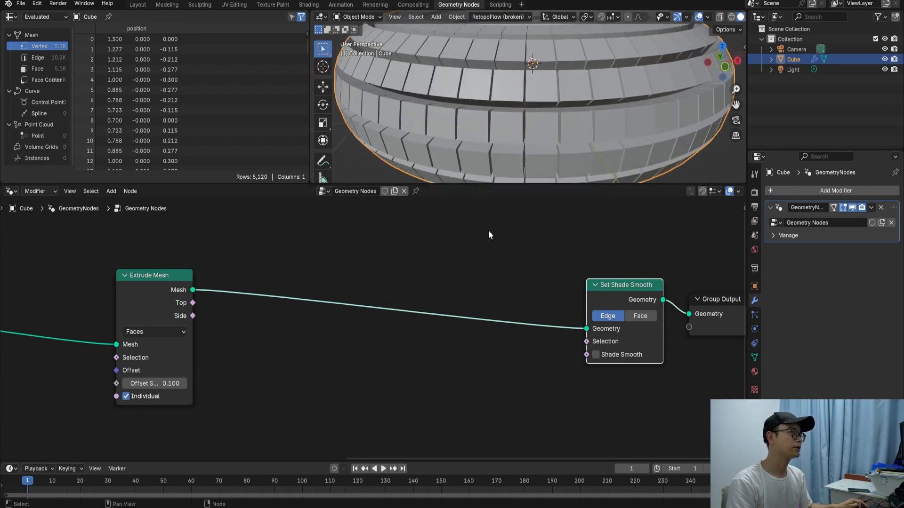
Rearrange the nodes to leave a wide gap between Extrude Mesh and Set Shade Smooth
scroll(483, 263, down, 6)
drag(622, 357, 609, 298)
middle_drag(330, 281, 517, 290)
drag(419, 309, 509, 313)
scroll(265, 305, up, 2)
middle_drag(265, 305, 337, 297)
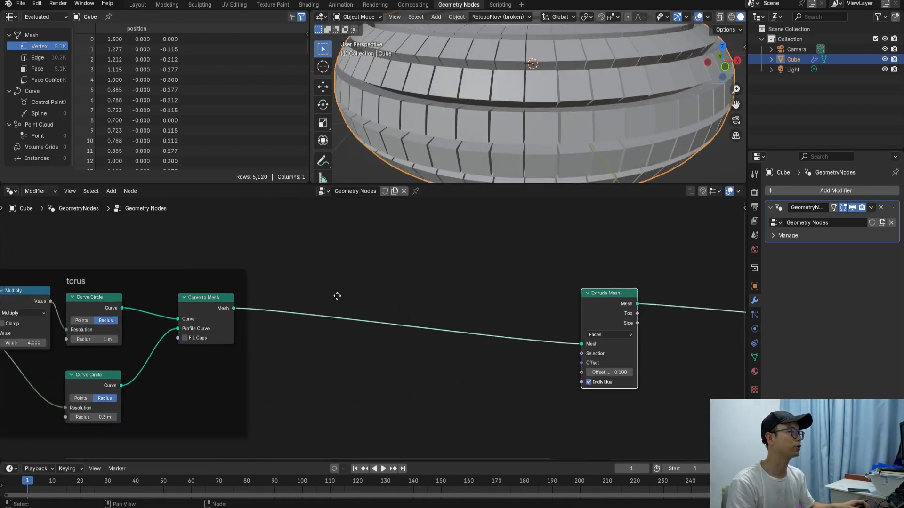
scroll(388, 303, down, 1)
drag(588, 312, 445, 308)
scroll(441, 310, down, 1)
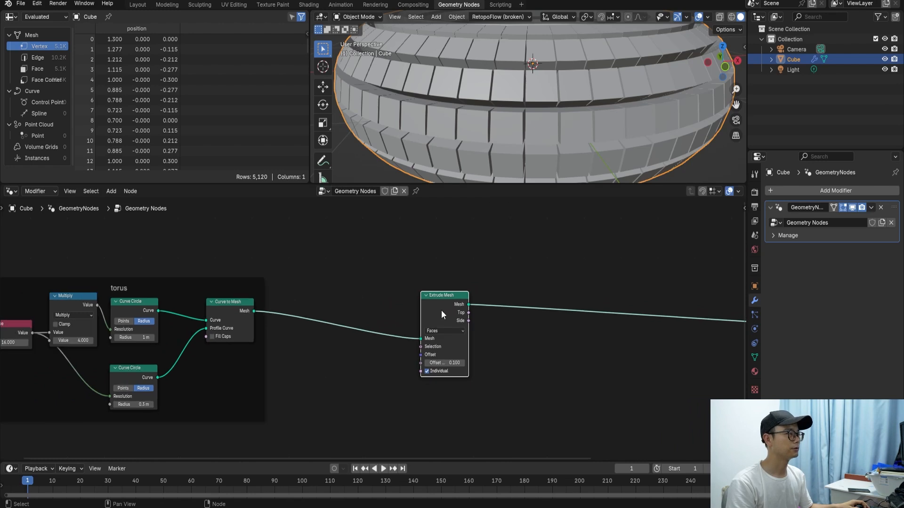
middle_drag(442, 310, 349, 307)
scroll(498, 133, down, 1)
mouse_move(498, 134)
middle_down()
mouse_move(516, 131)
mouse_move(494, 126)
middle_up()
scroll(453, 311, down, 2)
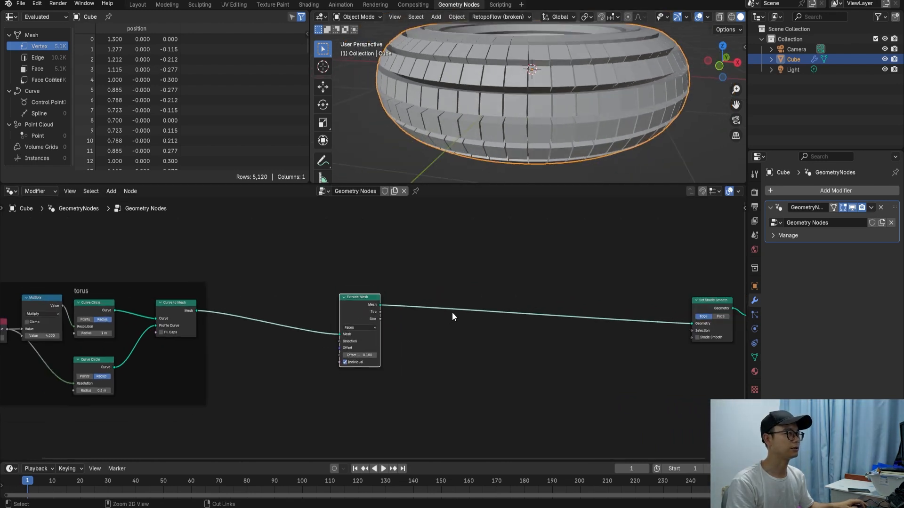
Save the file and shift the Extrude Mesh node slightly away from the torus frame
key(ctrl+s)
scroll(429, 305, up, 1)
drag(349, 291, 372, 288)
scroll(443, 292, up, 3)
middle_drag(444, 292, 423, 289)
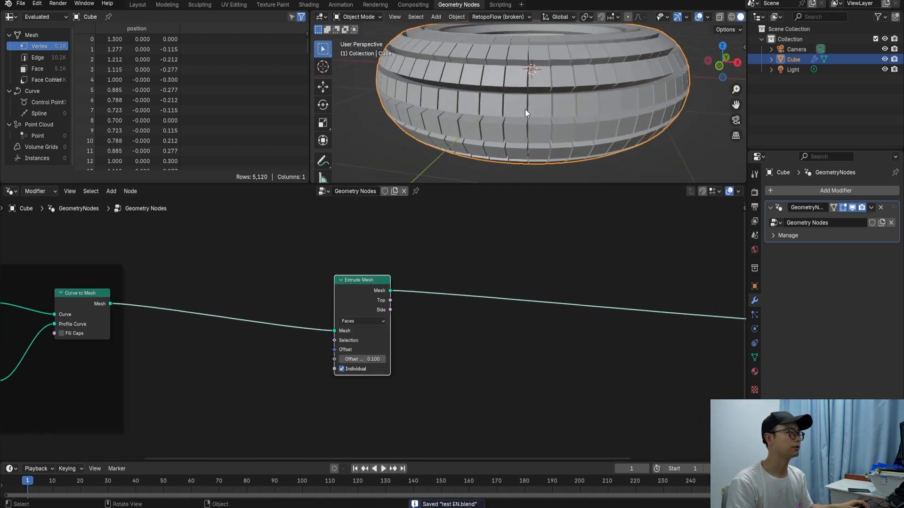
scroll(525, 109, up, 1)
scroll(419, 258, up, 2)
key(shift+d)
key(shift+a)
text(sca)
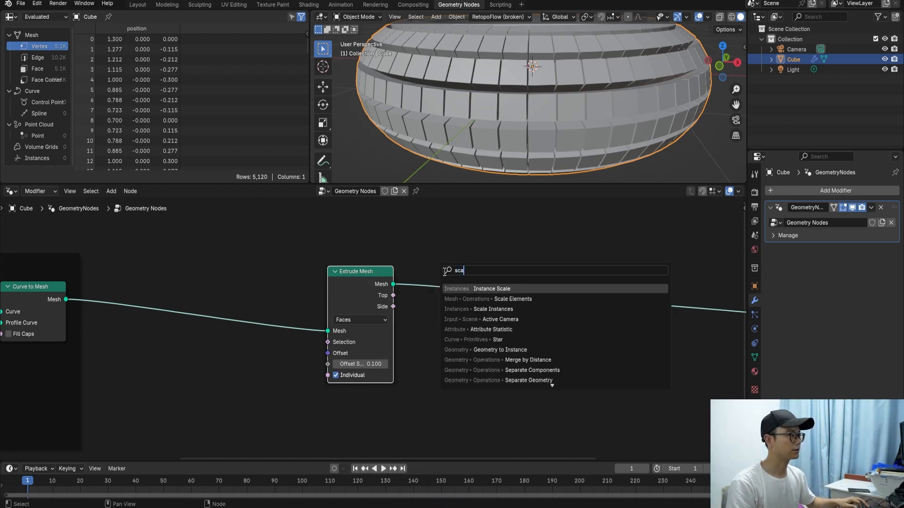
text( rel)
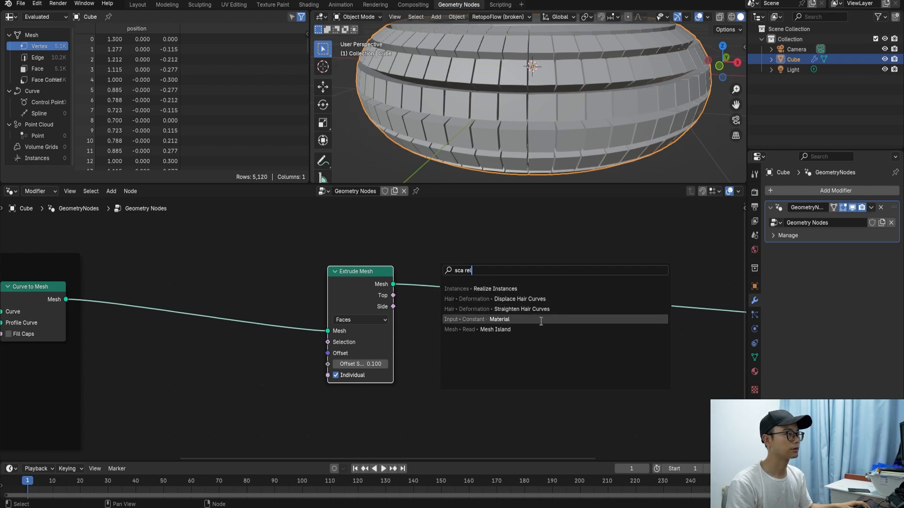
key(Escape)
Insert a Scale Elements node on the link directly after Extrude Mesh
key(shift+a)
text(sca)
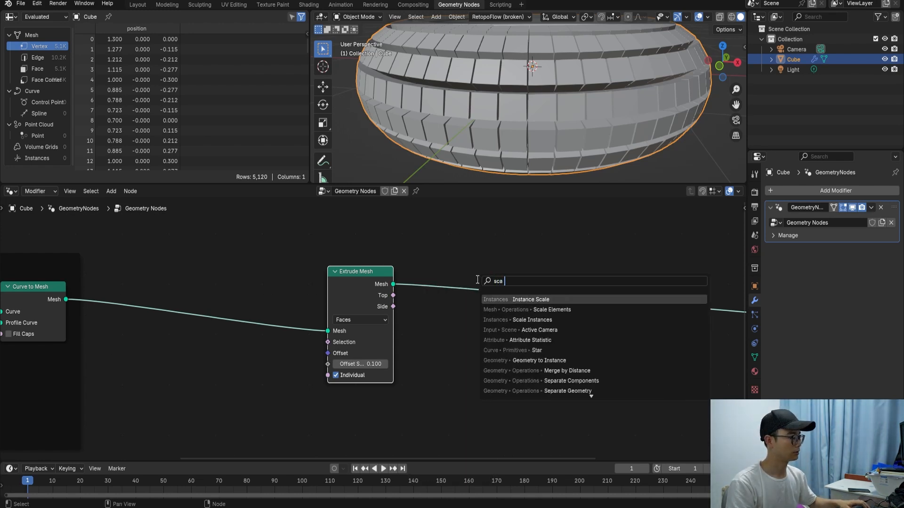
text( el)
key(Return)
click(473, 265)
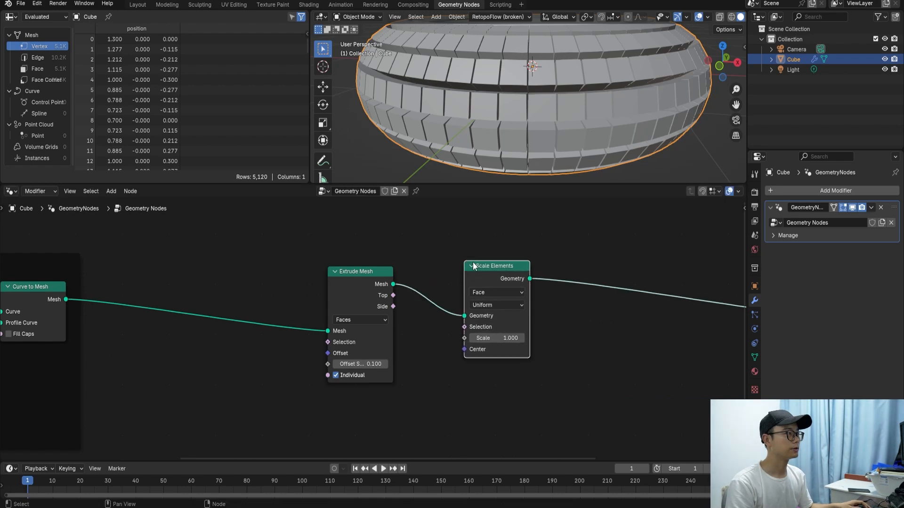
Try a higher Scale on the Scale Elements node and undo the change
drag(497, 338, 565, 338)
key(ctrl+z)
middle_drag(527, 66, 527, 83)
middle_drag(450, 288, 435, 298)
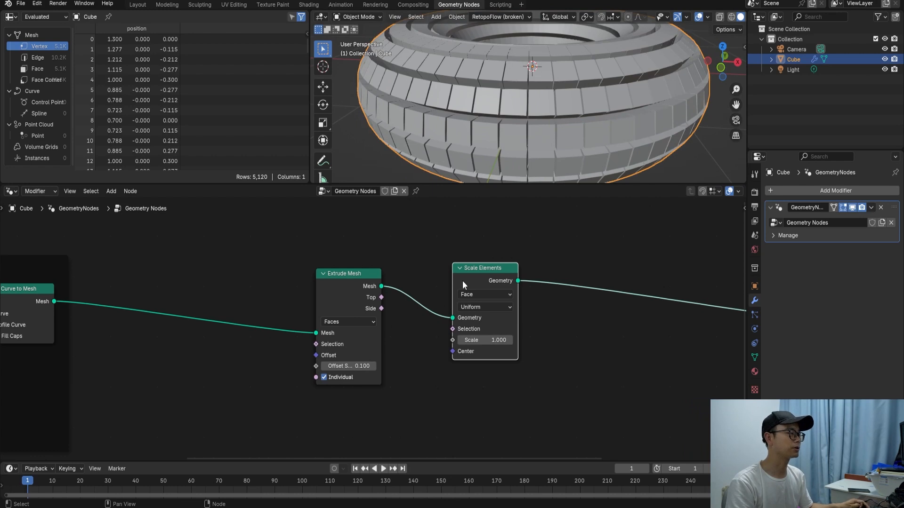
Connect Extrude Mesh's Top output to the Selection of Scale Elements and set the Scale to 0.1
drag(475, 274, 474, 279)
scroll(400, 304, up, 1)
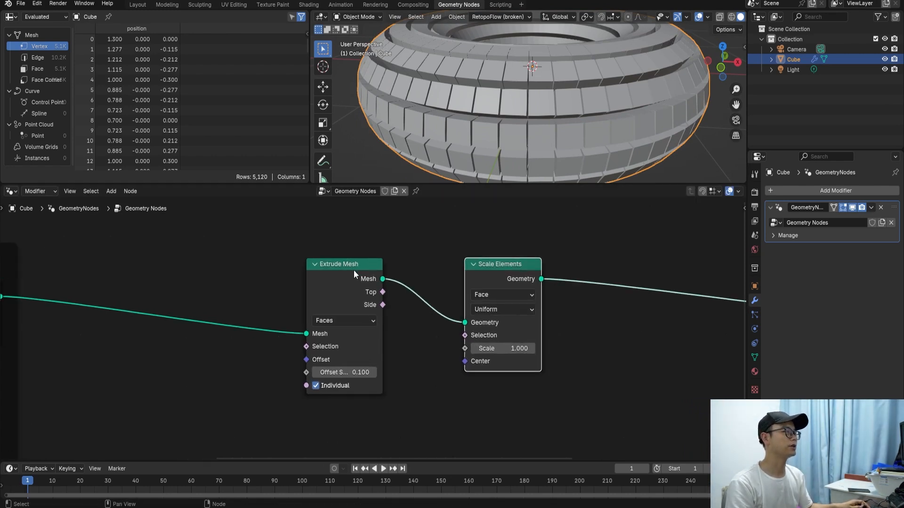
scroll(377, 291, up, 1)
drag(374, 292, 379, 294)
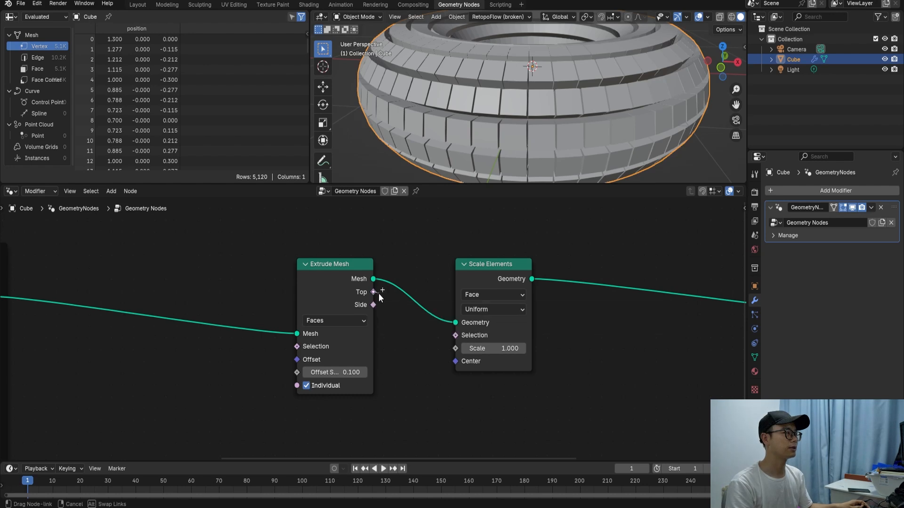
drag(454, 335, 456, 335)
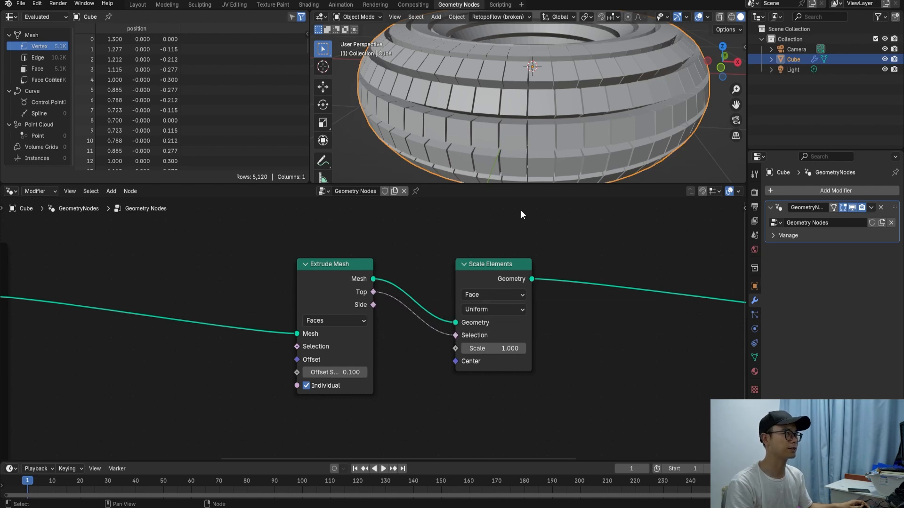
text(.1)
key(Return)
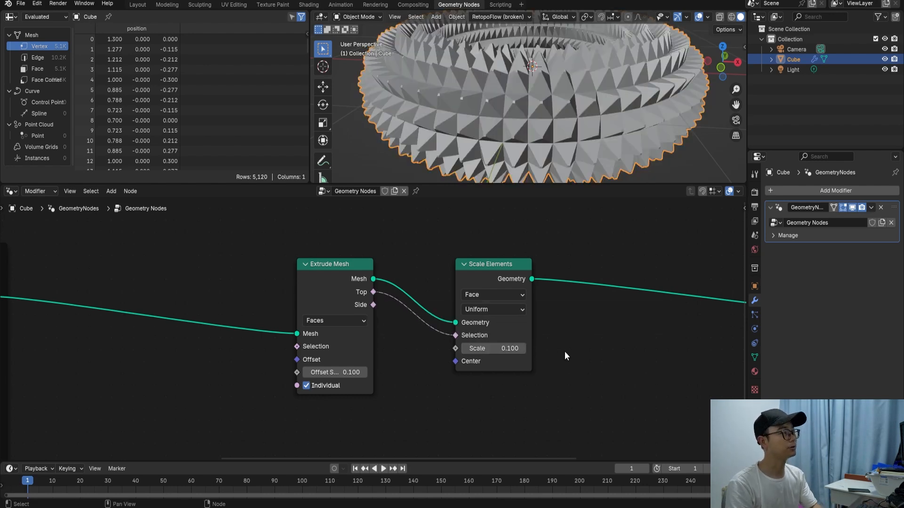
Set the Scale Elements node's Scale to 0.9 and save the file
click(507, 344)
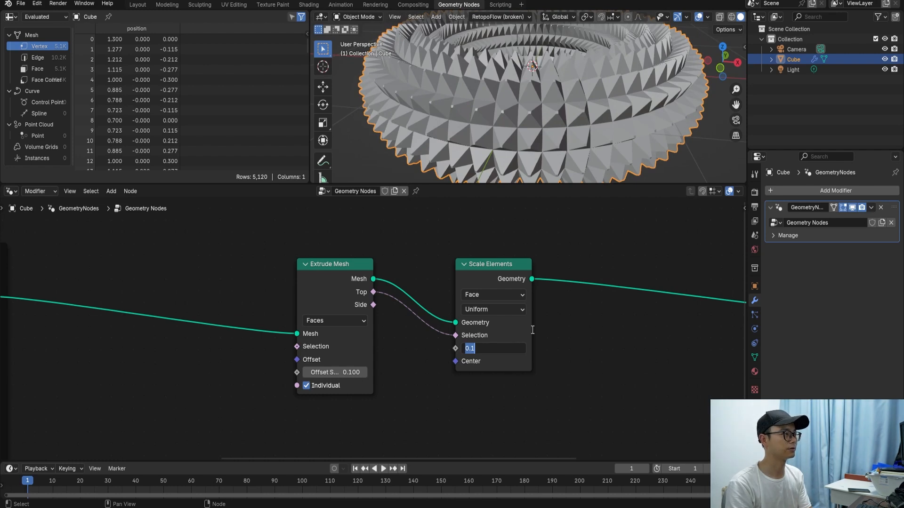
key(BackSpace)
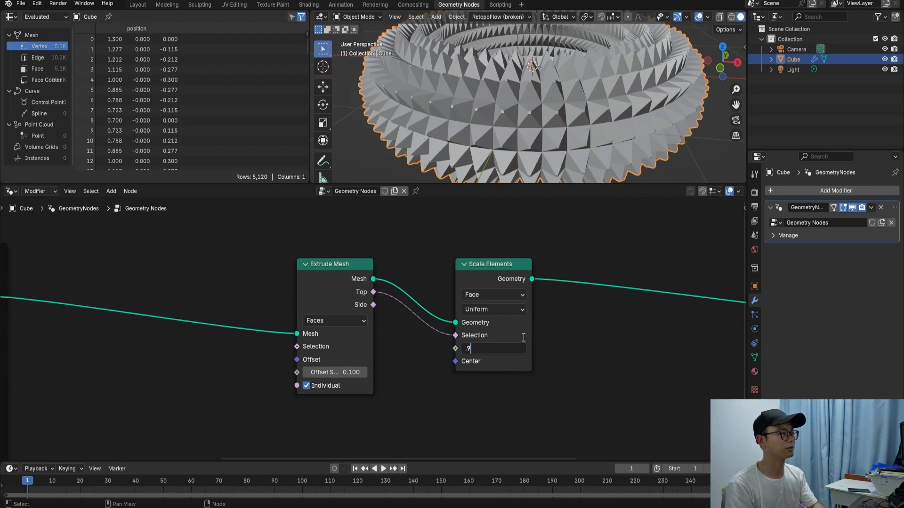
key(Return)
scroll(527, 346, up, 2)
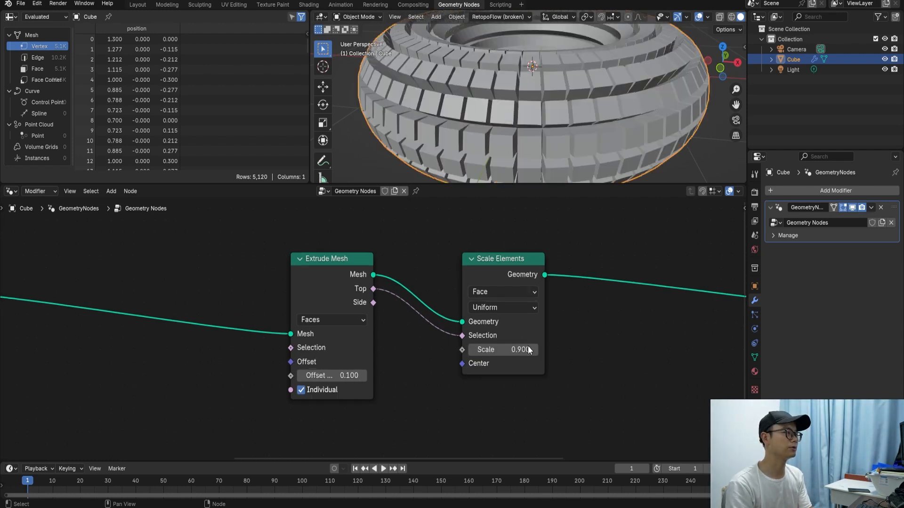
middle_drag(557, 359, 442, 343)
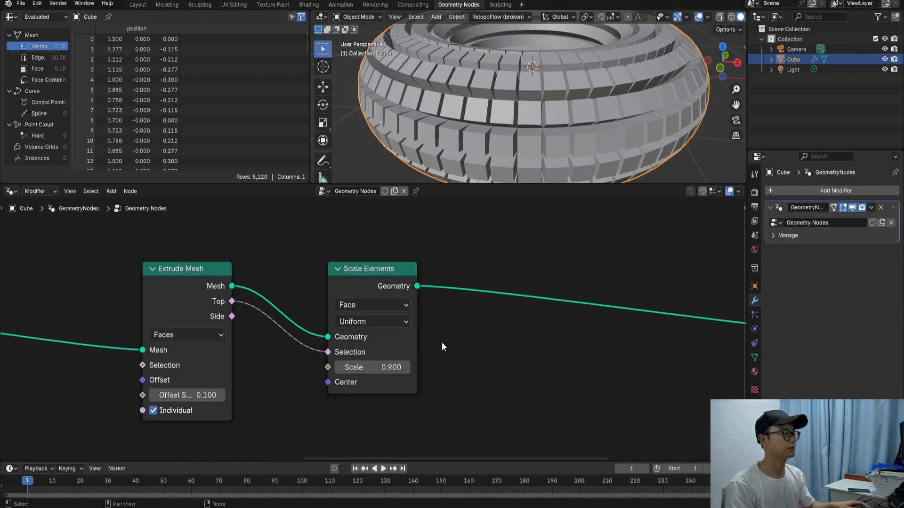
scroll(449, 347, down, 3)
key(ctrl+s)
Move Scale Elements closer to Extrude Mesh, and insert a duplicate of Extrude Mesh on the link after Scale Elements
scroll(372, 310, up, 1)
drag(364, 304, 342, 308)
middle_drag(343, 308, 371, 308)
click(296, 298)
key(shift)
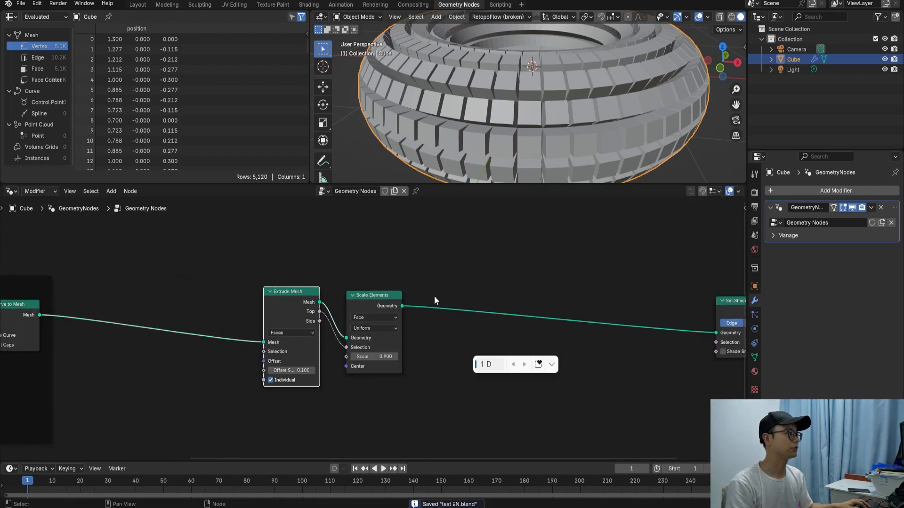
key(shift+d)
click(492, 301)
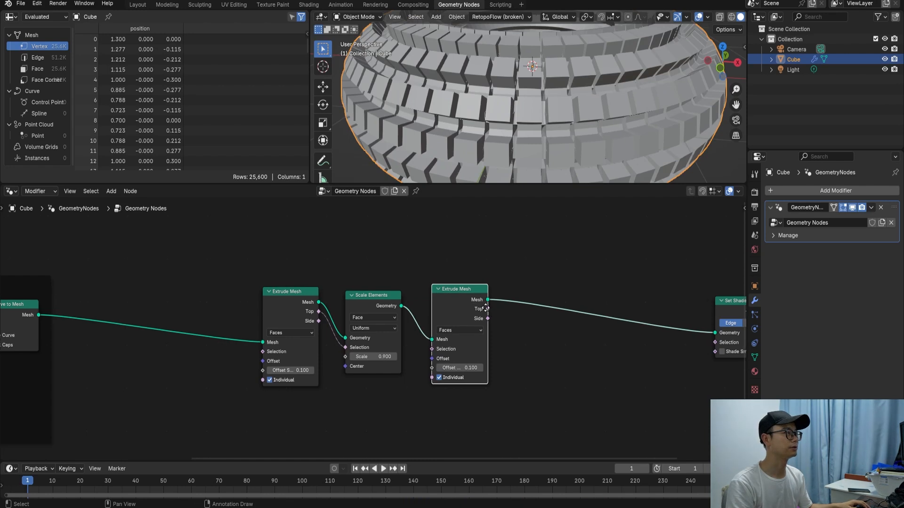
Try inserting a duplicate of Scale Elements after the second Extrude Mesh, and remove it again
middle_drag(494, 147, 446, 174)
click(383, 306)
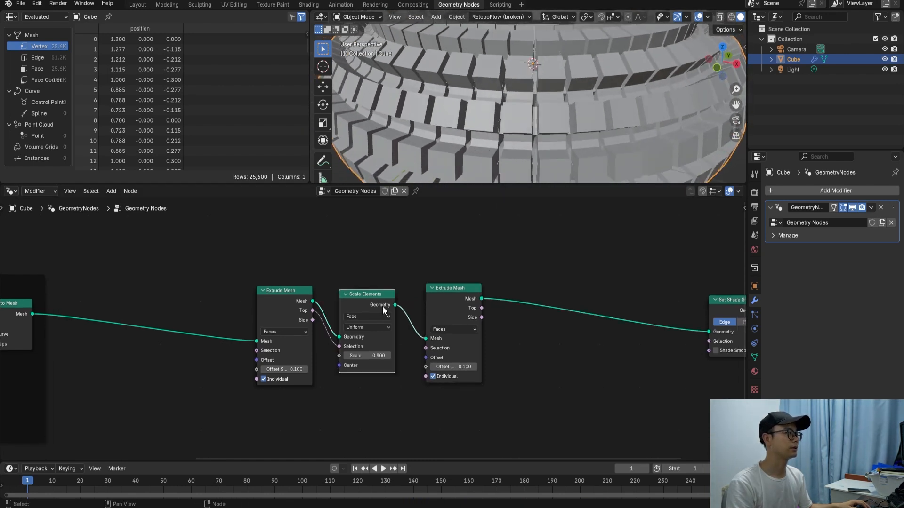
key(shift+d)
click(549, 301)
scroll(550, 301, up, 2)
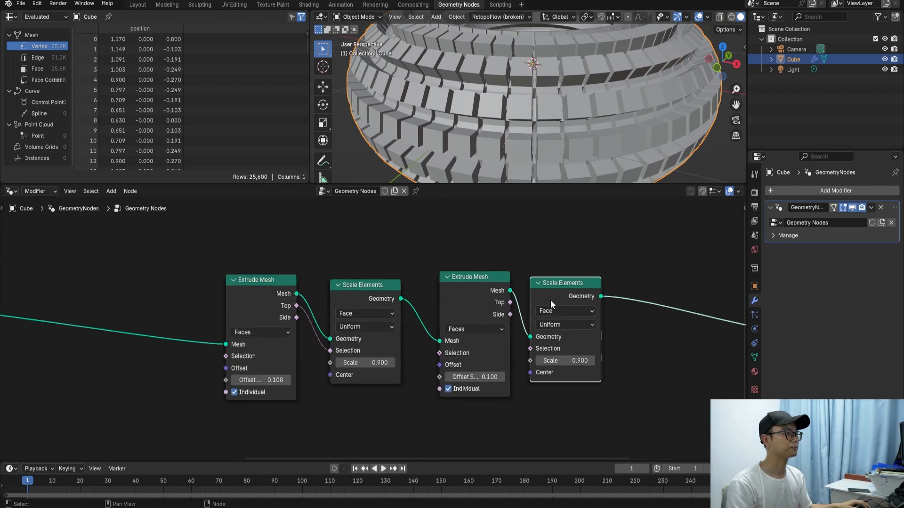
middle_drag(519, 149, 490, 160)
middle_drag(521, 242, 457, 269)
key(ctrl+x)
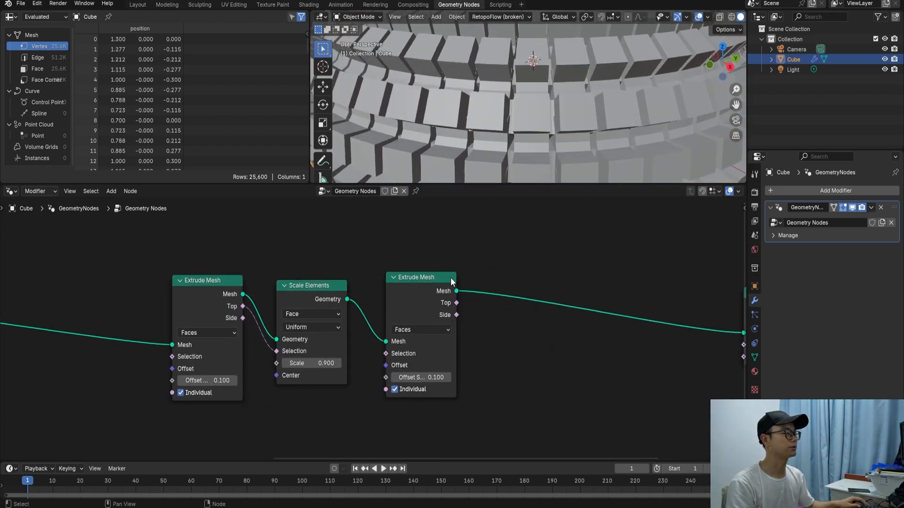
Connect the first Extrude Mesh's Top output to the Selection of the second Extrude Mesh and check the result in wireframe and solid shading
click(414, 289)
mouse_move(451, 158)
middle_down()
mouse_move(443, 120)
mouse_move(452, 141)
middle_up()
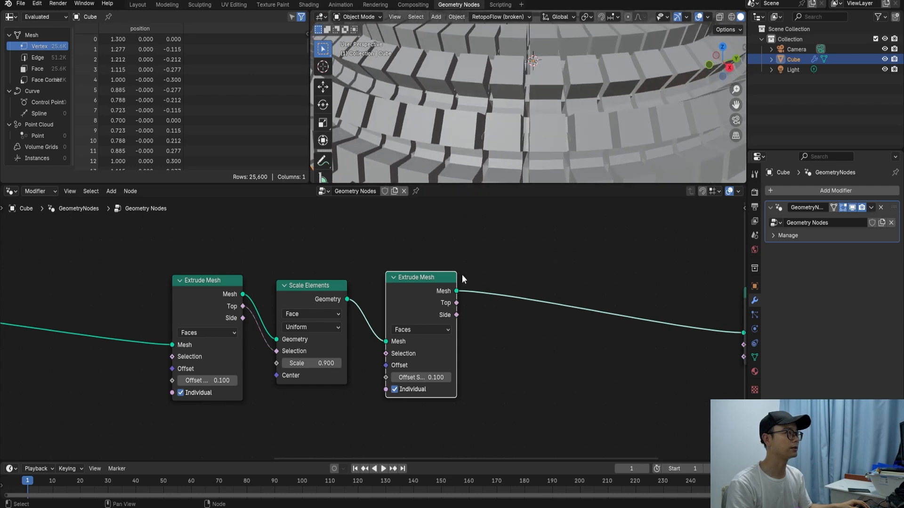
mouse_move(432, 377)
mouse_down()
mouse_move(464, 378)
mouse_move(439, 377)
mouse_up()
key(ctrl+z)
scroll(374, 330, up, 2)
drag(222, 302, 388, 358)
mouse_move(482, 141)
middle_down()
mouse_move(461, 138)
mouse_move(496, 133)
mouse_move(481, 130)
middle_up()
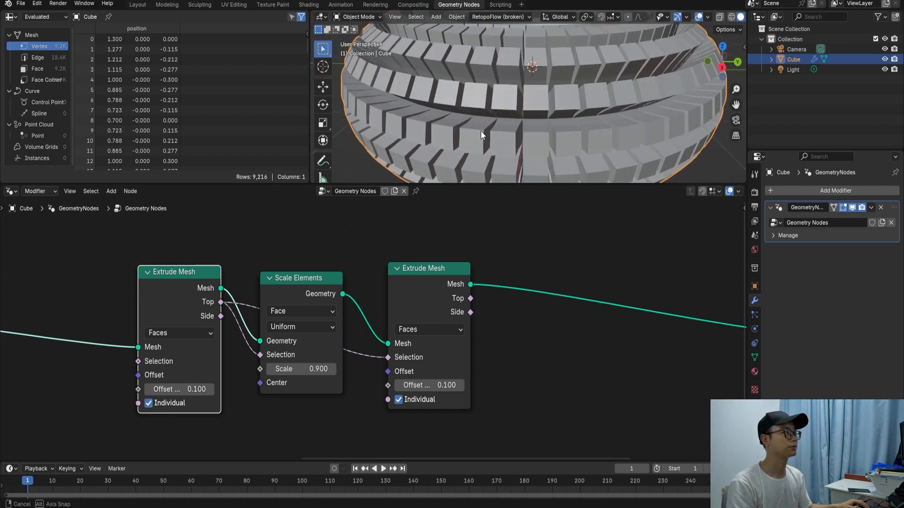
click(731, 17)
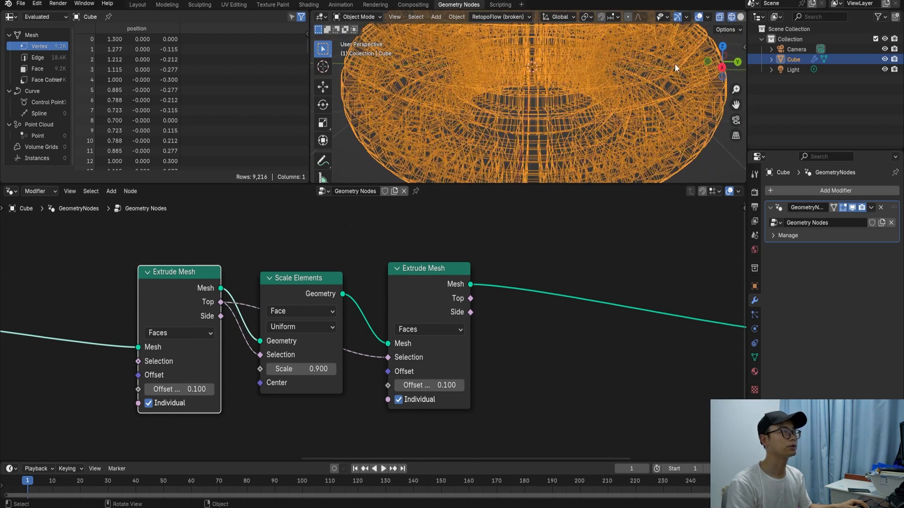
click(737, 19)
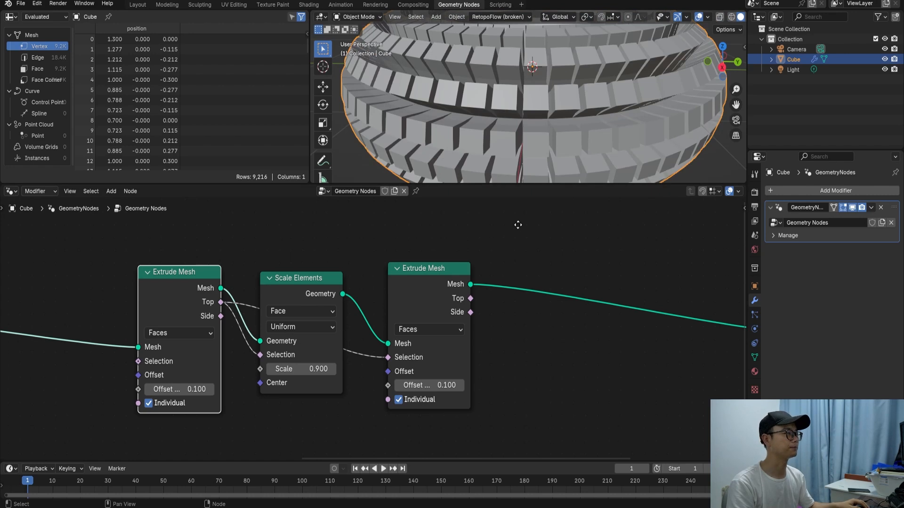
Insert a duplicate of Scale Elements after the second Extrude Mesh and connect that Extrude Mesh's Top output to its Selection
click(338, 281)
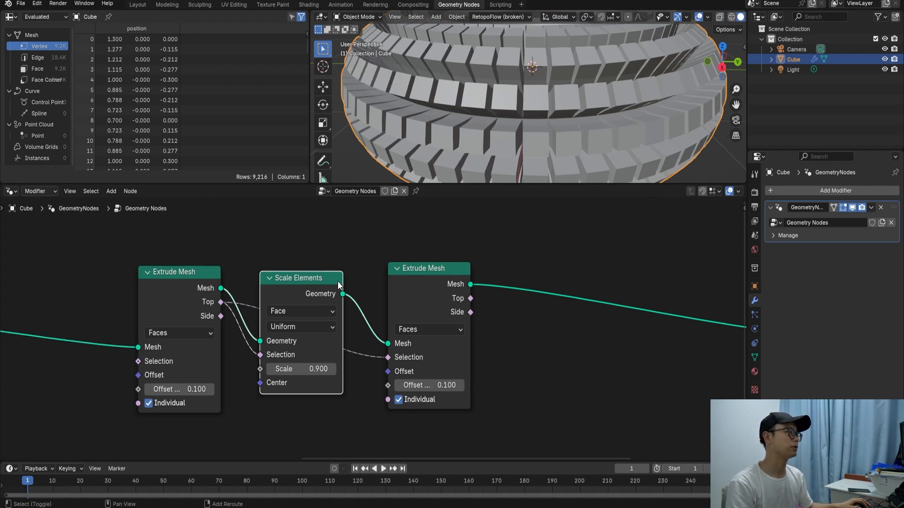
key(shift+d)
click(607, 286)
drag(470, 300, 508, 347)
scroll(414, 288, up, 1)
Move the second Extrude Mesh and its Scale Elements node farther away from the first pair
click(441, 287)
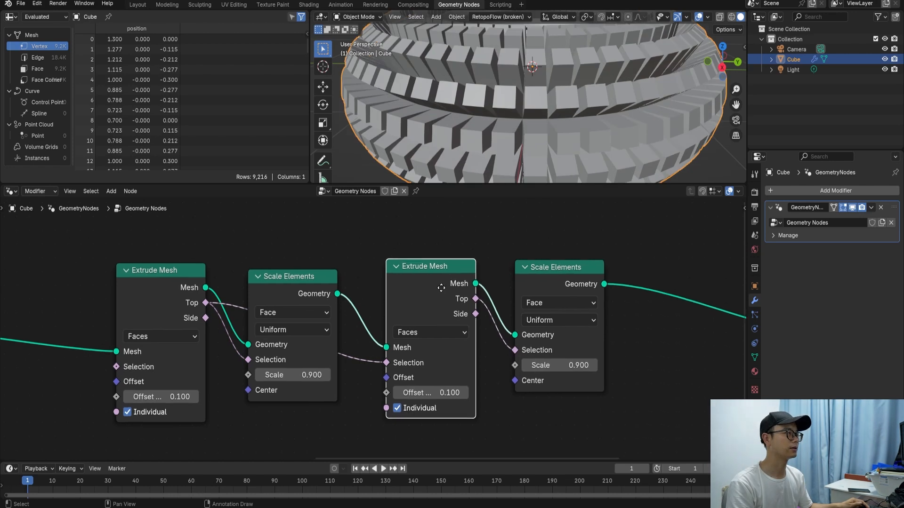
middle_drag(441, 287, 437, 293)
scroll(411, 291, down, 1)
drag(411, 289, 437, 288)
drag(539, 282, 560, 282)
Set the second Scale Elements node's Scale to 0.5 and inspect the tapered extrusions on the torus
middle_drag(541, 149, 504, 141)
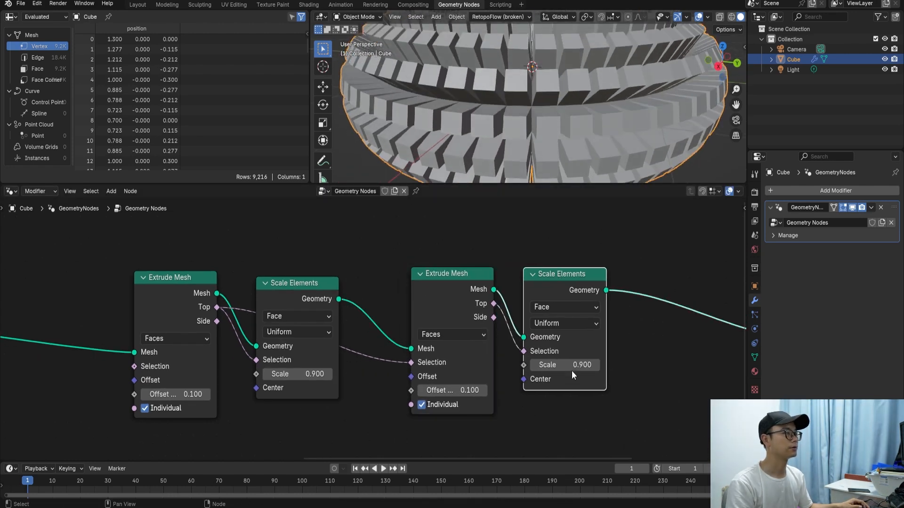
text(0.5)
key(Return)
middle_drag(522, 165, 456, 122)
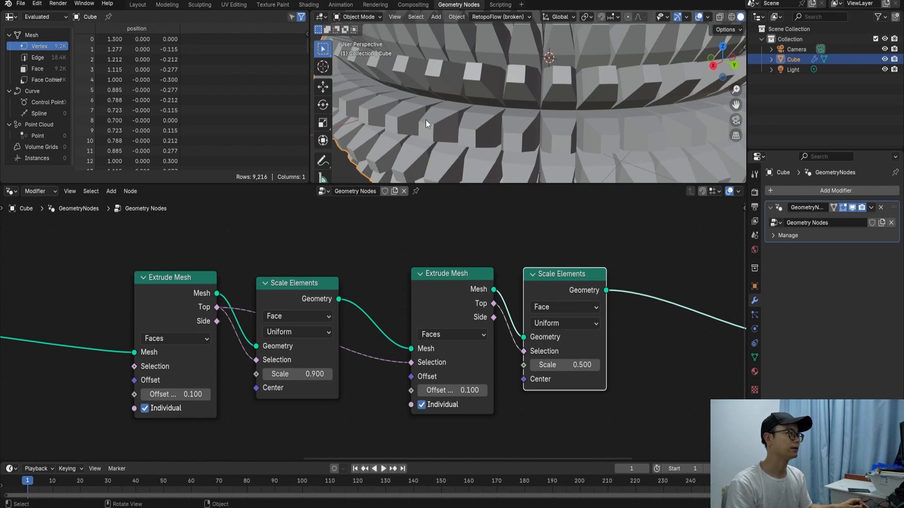
middle_drag(450, 117, 461, 169)
scroll(455, 112, up, 1)
scroll(424, 244, down, 3)
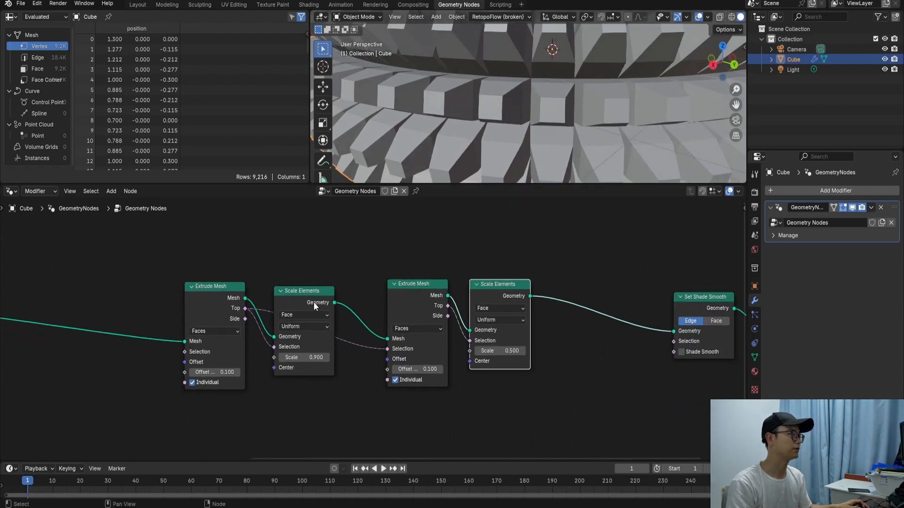
Move the first Extrude Mesh and Scale Elements pair away from the second and join them in a frame labelled "first extrude"
drag(313, 302, 279, 294)
drag(212, 289, 191, 279)
drag(152, 243, 293, 415)
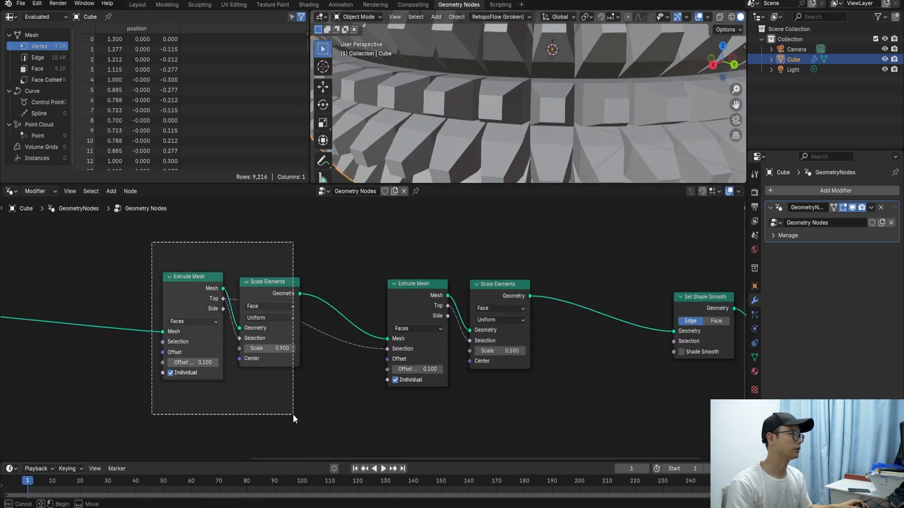
key(ctrl+j)
scroll(268, 301, up, 2)
right_click(225, 246)
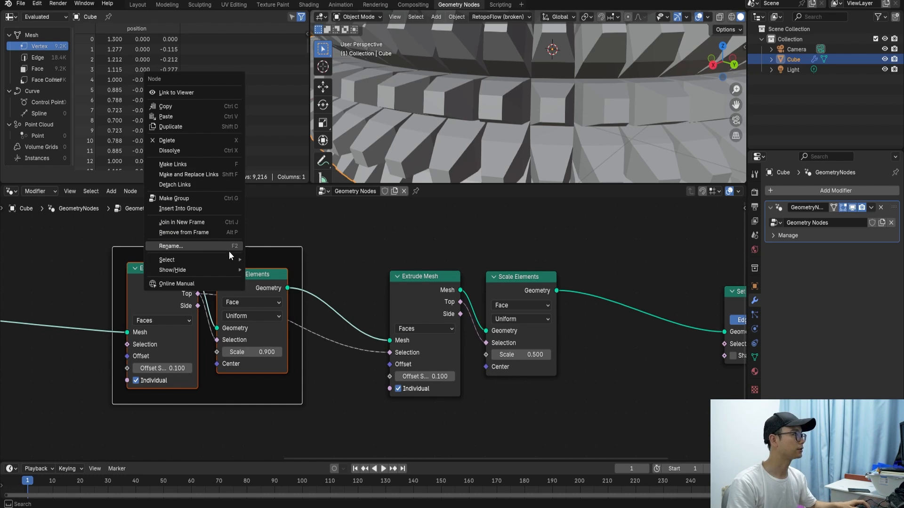
click(228, 246)
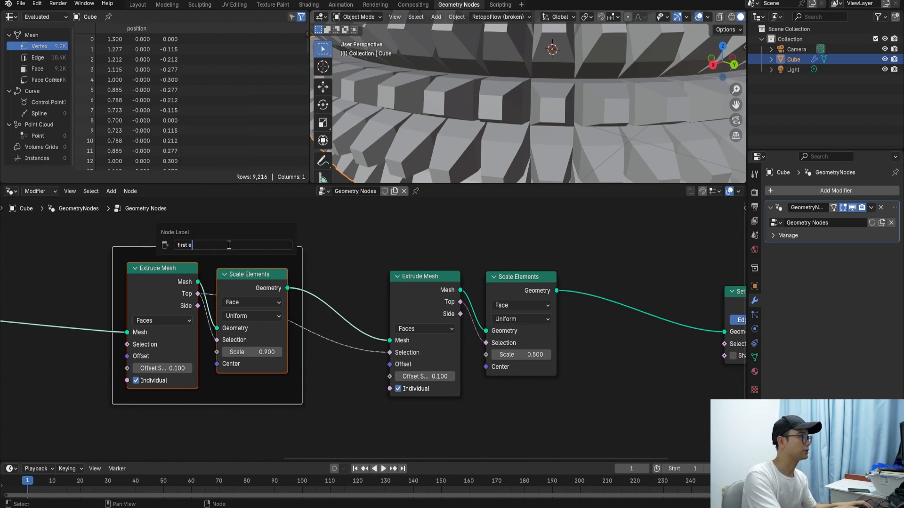
text(first extrude)
key(Return)
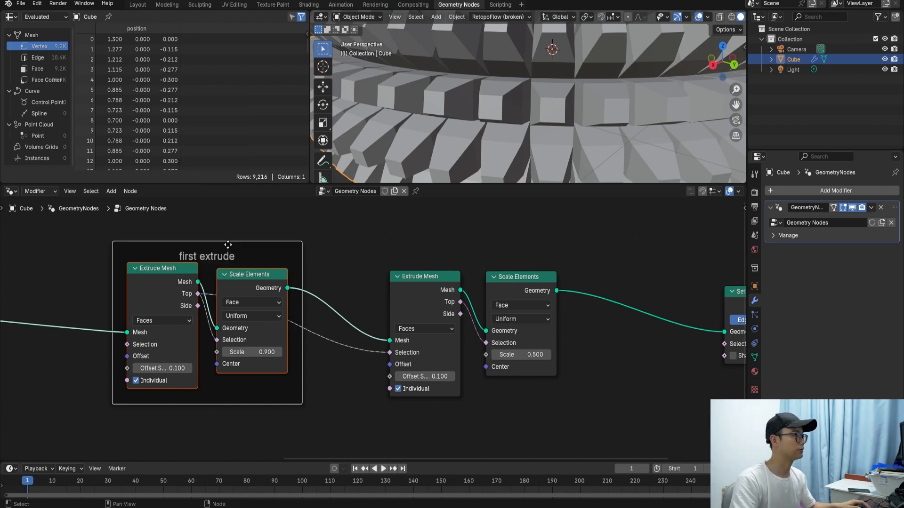
Join the second Extrude Mesh and Scale Elements pair in a frame labelled "second extrude"
drag(360, 255, 595, 432)
key(ctrl+j)
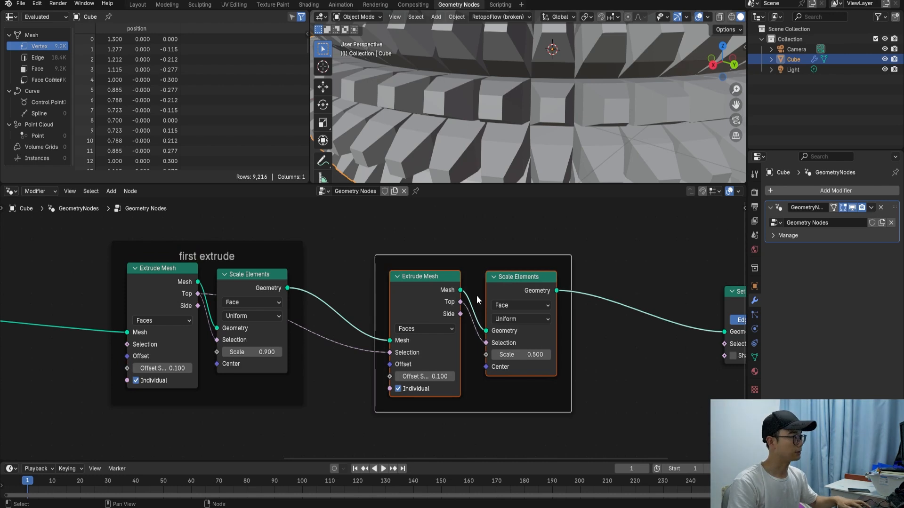
right_click(468, 266)
click(507, 260)
right_click(506, 260)
click(507, 260)
text(se)
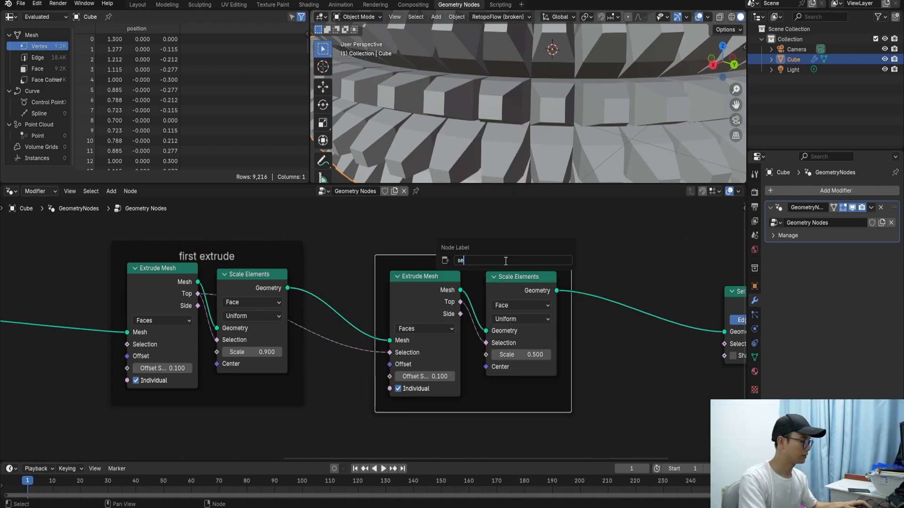
text(cond extru)
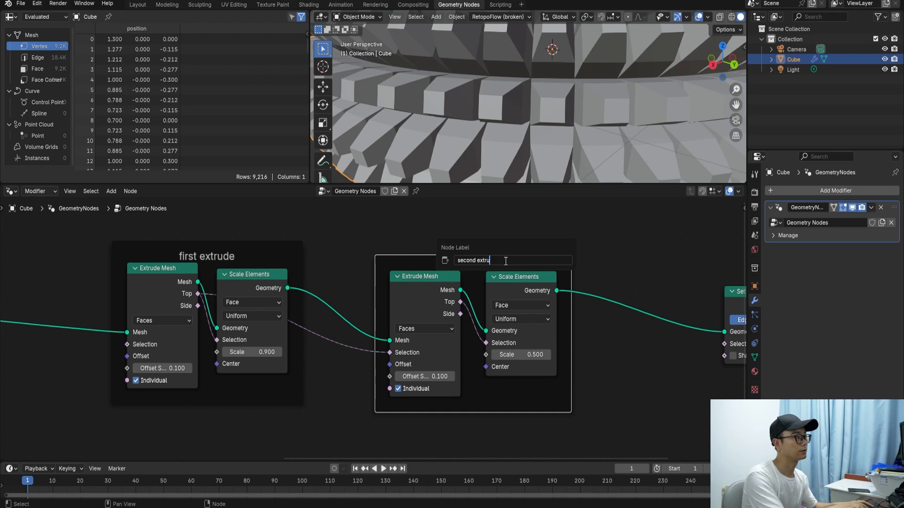
text(de)
key(Return)
Insert a duplicate of the second Extrude Mesh before Set Shade Smooth and remove the copy from the second extrude frame
scroll(482, 262, down, 2)
middle_drag(482, 263, 409, 259)
click(371, 284)
key(shift+d)
click(574, 281)
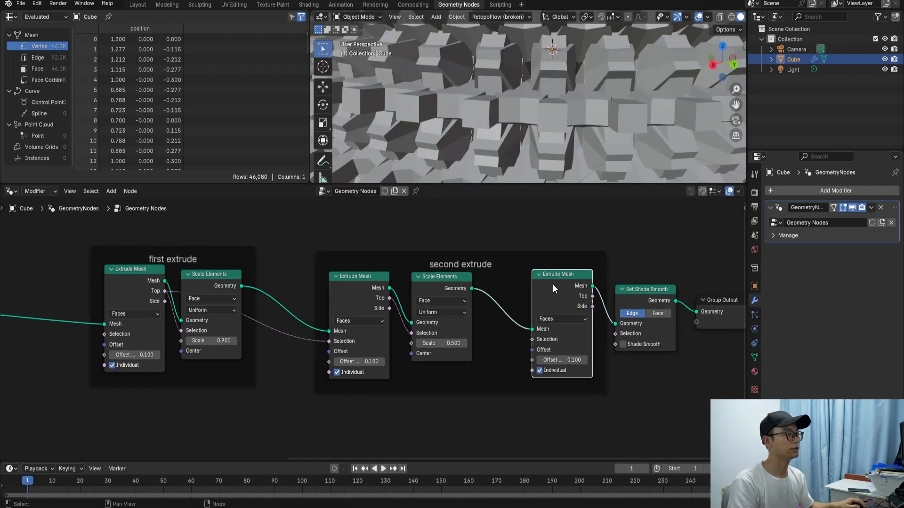
key(alt+p)
Move Set Shade Smooth and Group Output farther along the chain and shift the third Extrude Mesh into the freed space
middle_drag(528, 293, 414, 295)
drag(615, 396, 543, 307)
key(g)
click(652, 300)
scroll(516, 295, up, 1)
drag(463, 290, 490, 287)
Try an Offset Scale of -0.4 on the third Extrude Mesh and undo it
click(479, 362)
text(-0.4)
key(Return)
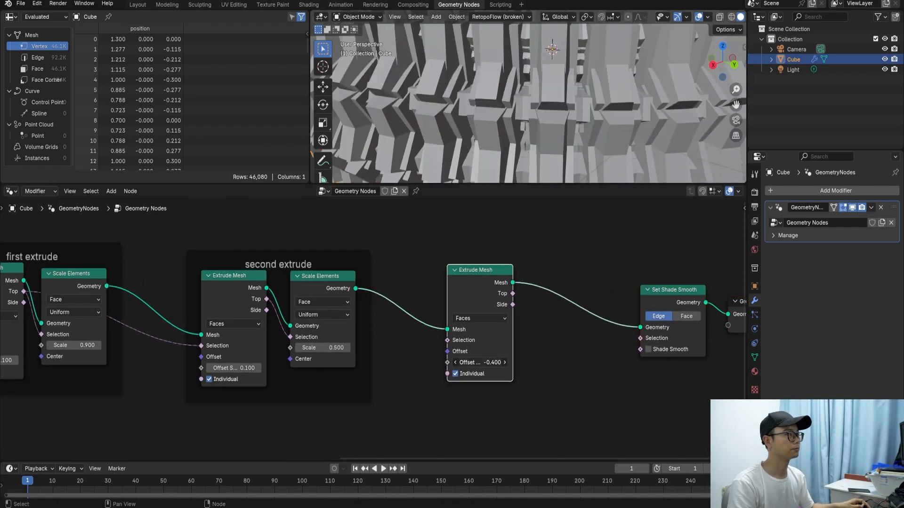
key(ctrl+z)
Set the third Extrude Mesh's Offset Scale to -0.1 and inspect the torus surface
middle_drag(575, 128, 541, 132)
scroll(427, 354, up, 2)
click(486, 371)
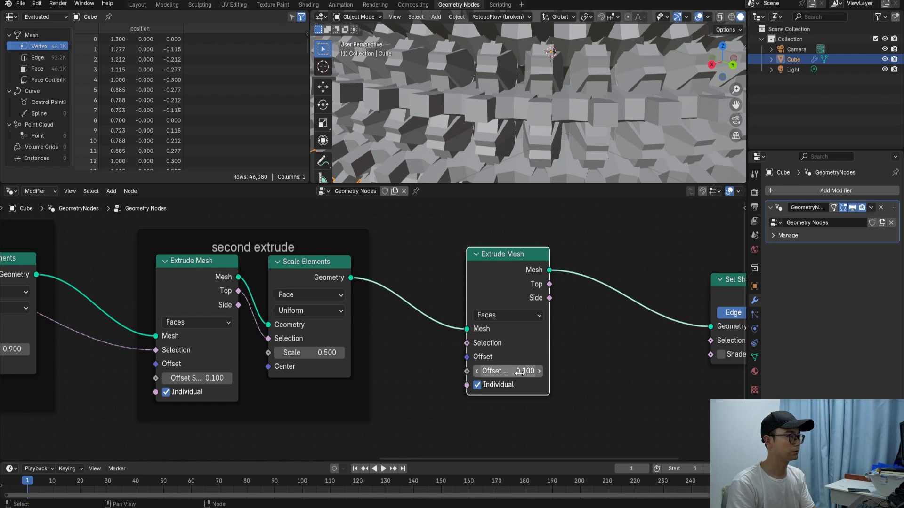
text(-.1)
key(Return)
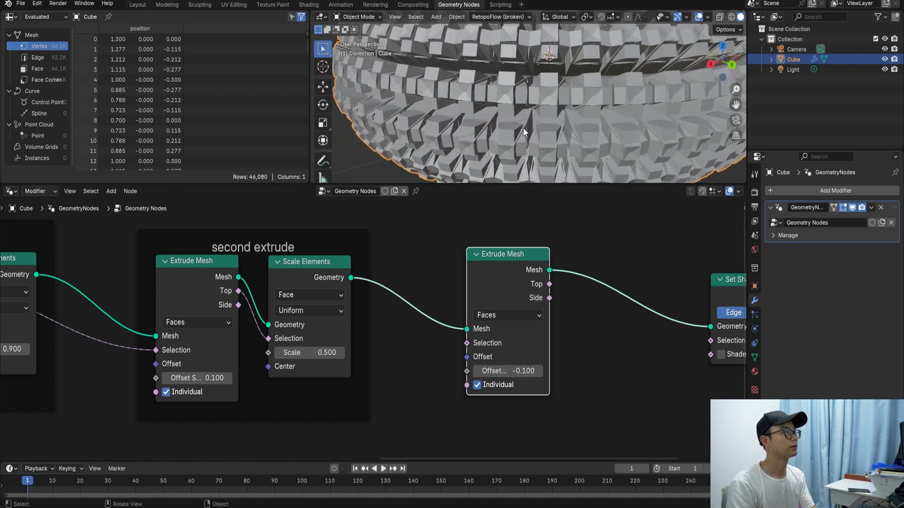
scroll(522, 133, up, 2)
Move the third Extrude Mesh slightly closer to Set Shade Smooth and set its Offset Scale to 0
drag(518, 266, 542, 266)
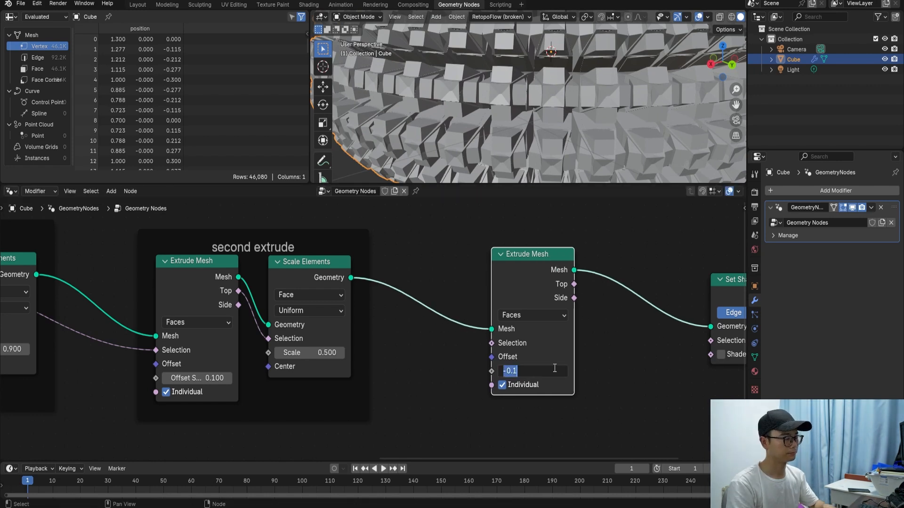
text(0)
key(Return)
scroll(548, 375, up, 1)
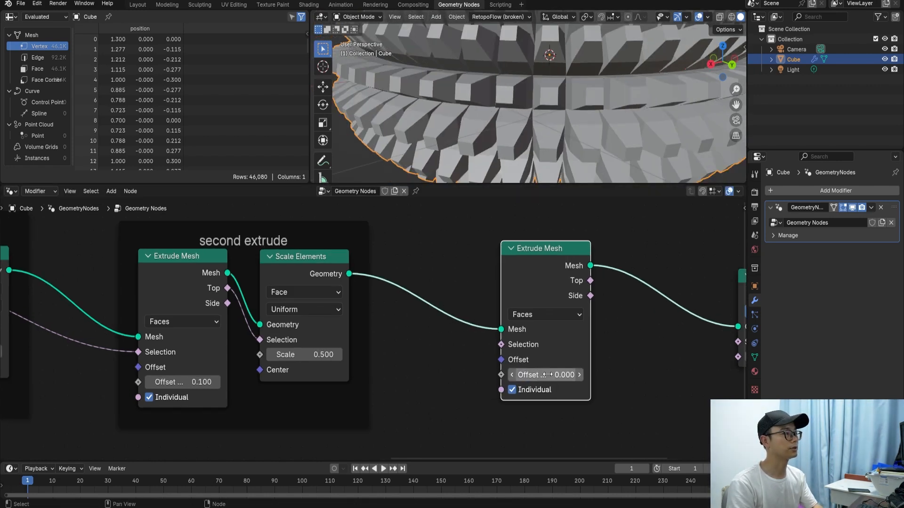
Try an Offset Scale of 0.3 on the third Extrude Mesh and undo it
text(0.3)
key(Return)
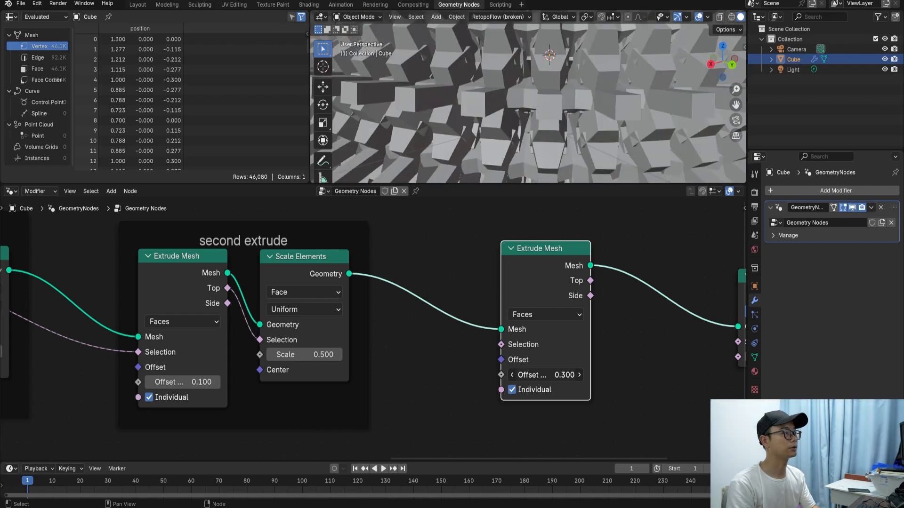
key(ctrl+z)
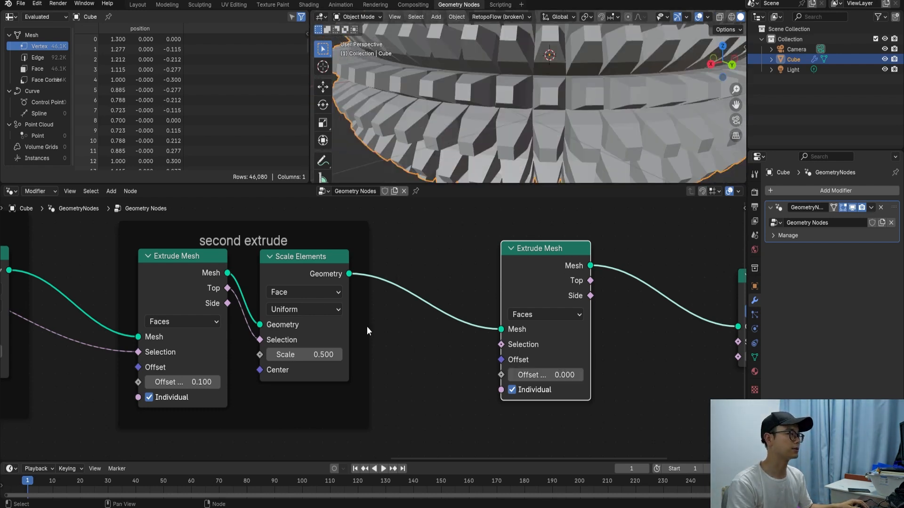
Connect the second Extrude Mesh's Top output to the third Extrude Mesh's Selection and set the third node's Offset Scale to 0.8
drag(228, 290, 300, 303)
drag(462, 340, 501, 344)
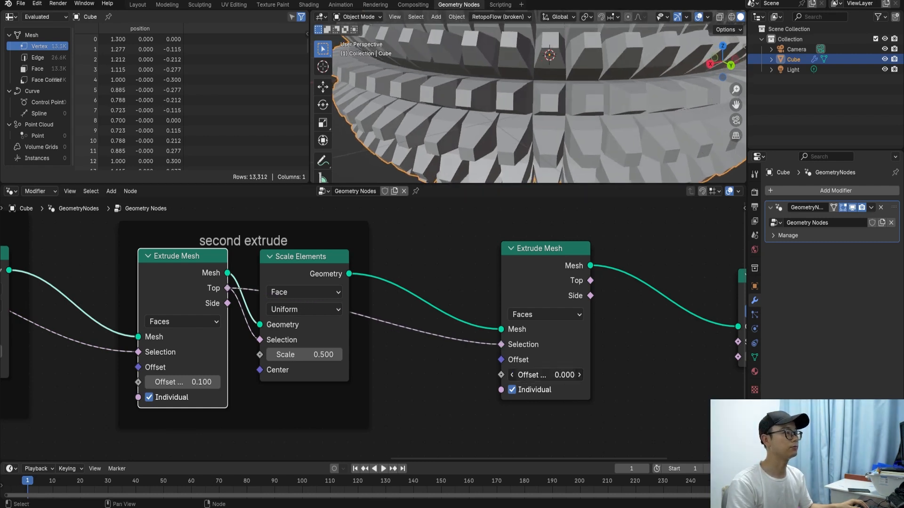
ctrl+drag(545, 374, 625, 374)
scroll(538, 123, down, 1)
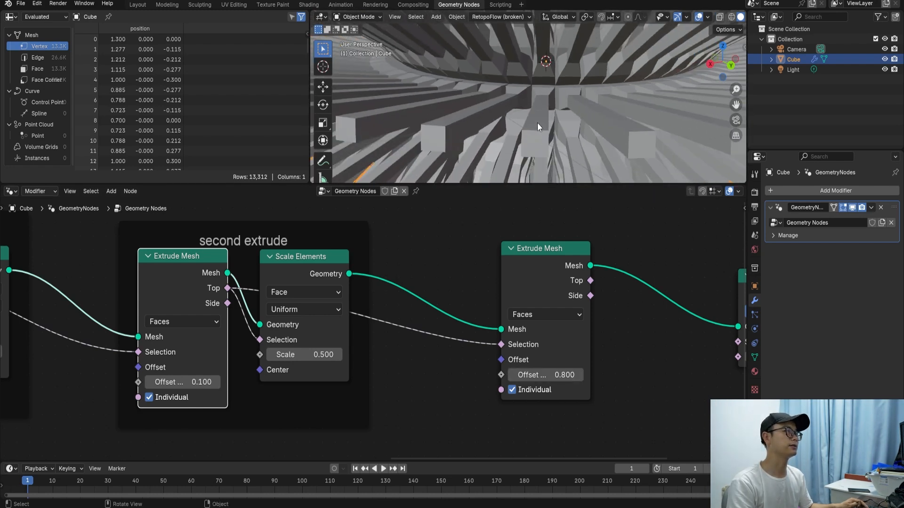
Put the third Extrude Mesh in its own frame and label the frame "bubble"
scroll(538, 275, down, 1)
click(479, 269)
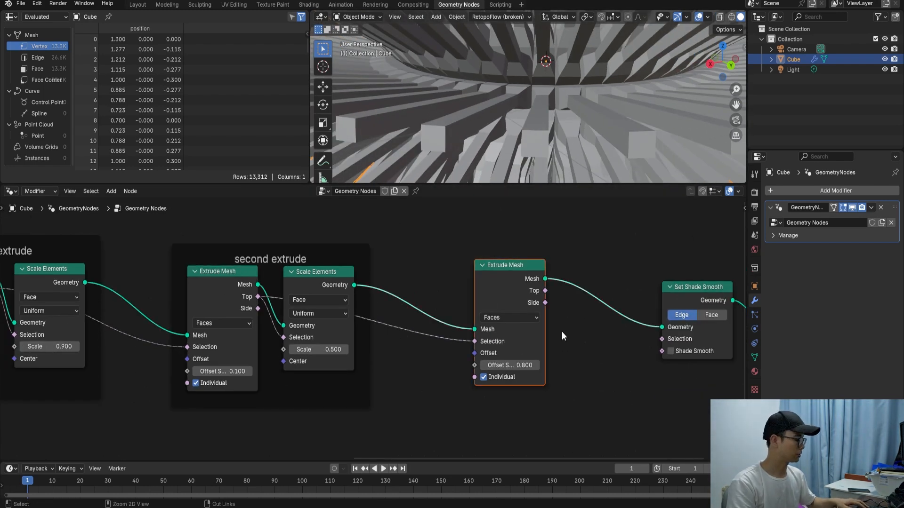
key(ctrl+j)
scroll(531, 267, up, 1)
right_click(531, 267)
click(524, 238)
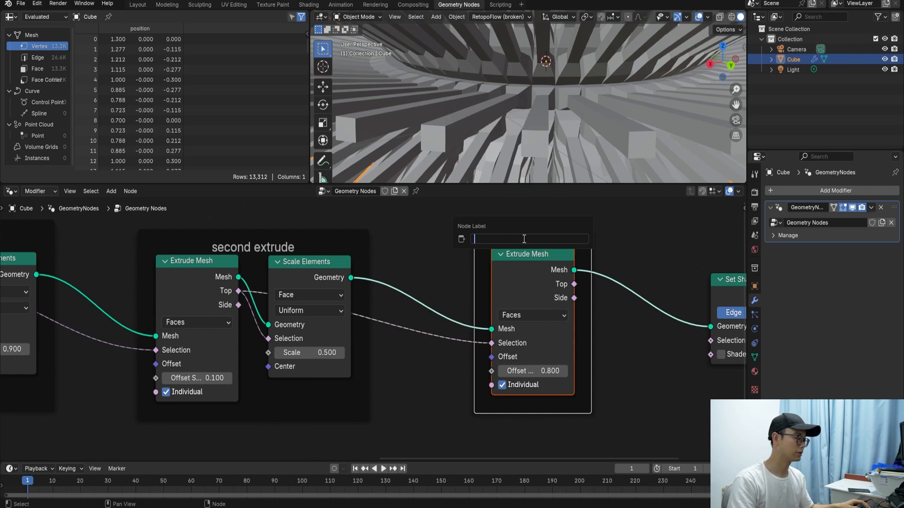
text(bubbl)
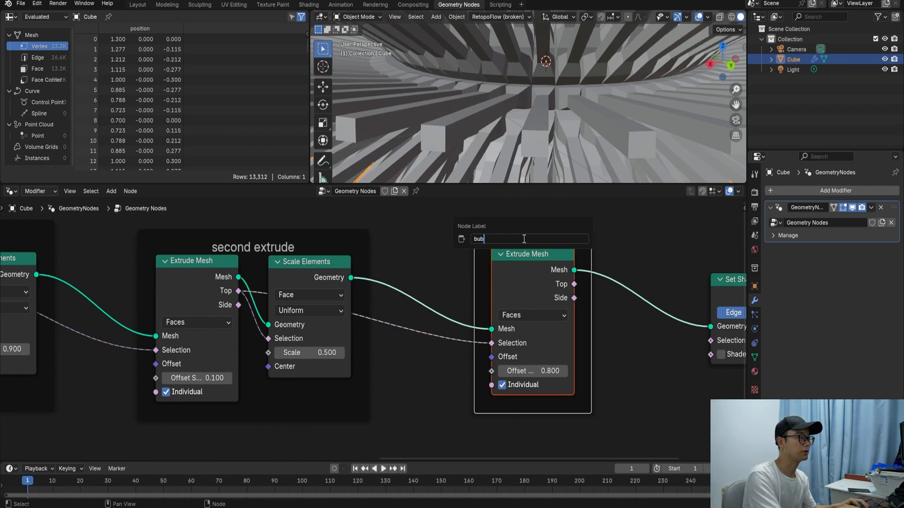
scroll(523, 238, down, 3)
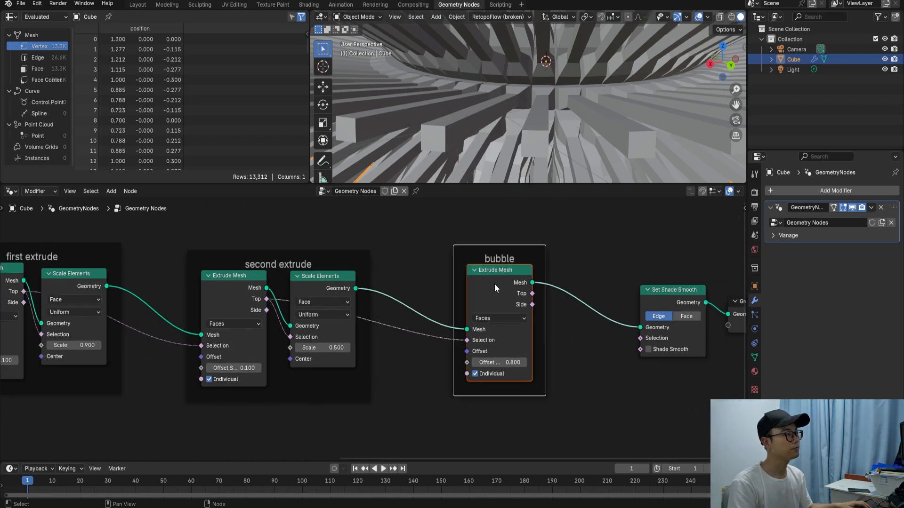
Reposition the first extrude and second extrude frames slightly to tidy the spacing of the node chain
middle_drag(494, 284, 542, 292)
scroll(509, 310, down, 1)
scroll(386, 330, down, 4)
middle_drag(223, 299, 318, 285)
scroll(320, 285, up, 1)
drag(299, 261, 286, 267)
drag(464, 268, 466, 266)
click(274, 276)
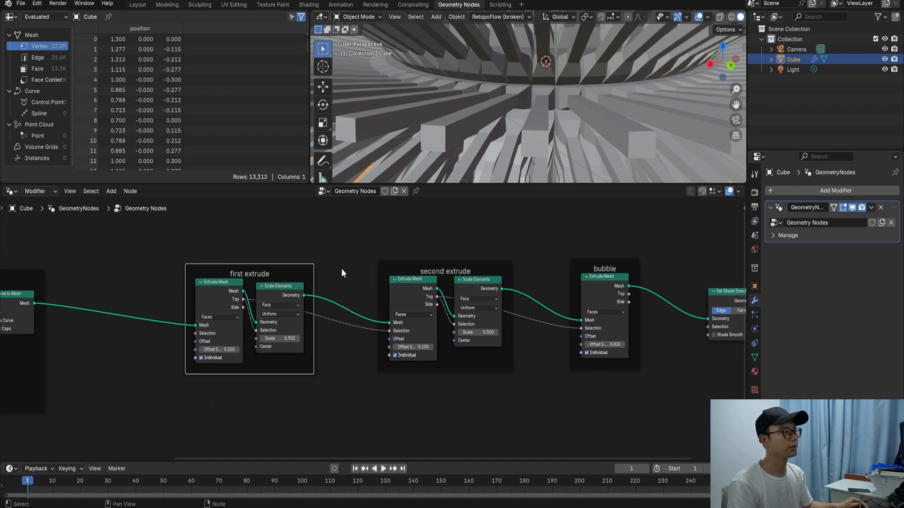
middle_drag(337, 271, 323, 278)
drag(261, 273, 258, 274)
scroll(418, 285, up, 2)
middle_drag(433, 287, 427, 323)
scroll(400, 311, up, 6)
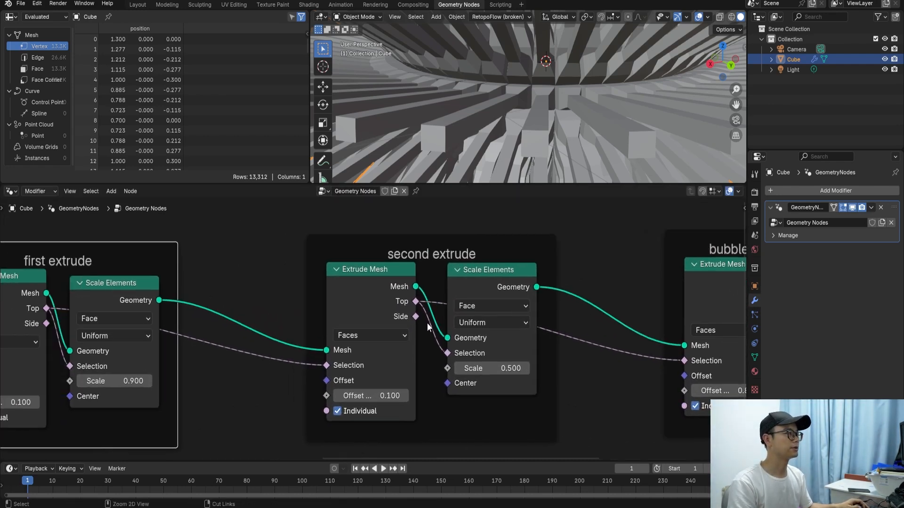
Set the Offset Scale of the second extrude's Extrude Mesh to -0.1
click(342, 396)
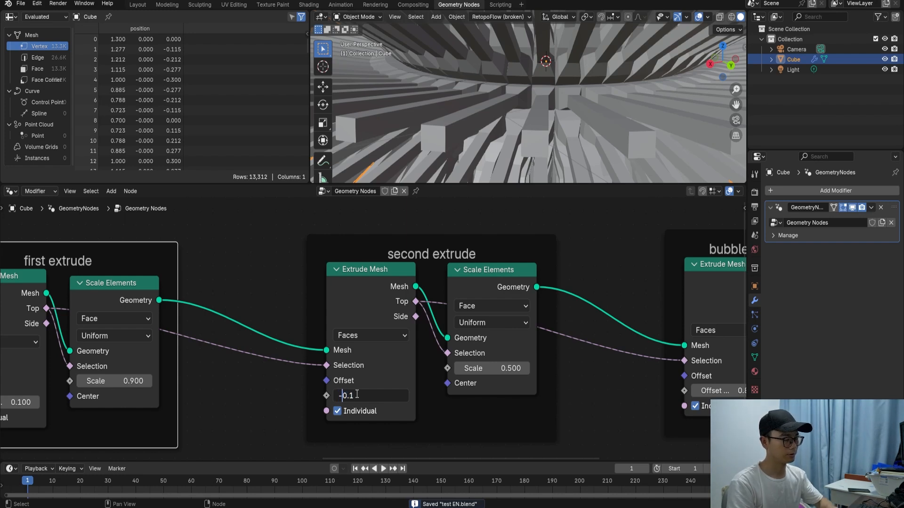
text(-)
key(Return)
scroll(513, 115, down, 3)
Set the Offset Scale of the bubble frame's Extrude Mesh to 0.1 and check the result in the viewport
middle_drag(601, 298, 520, 305)
scroll(578, 90, up, 2)
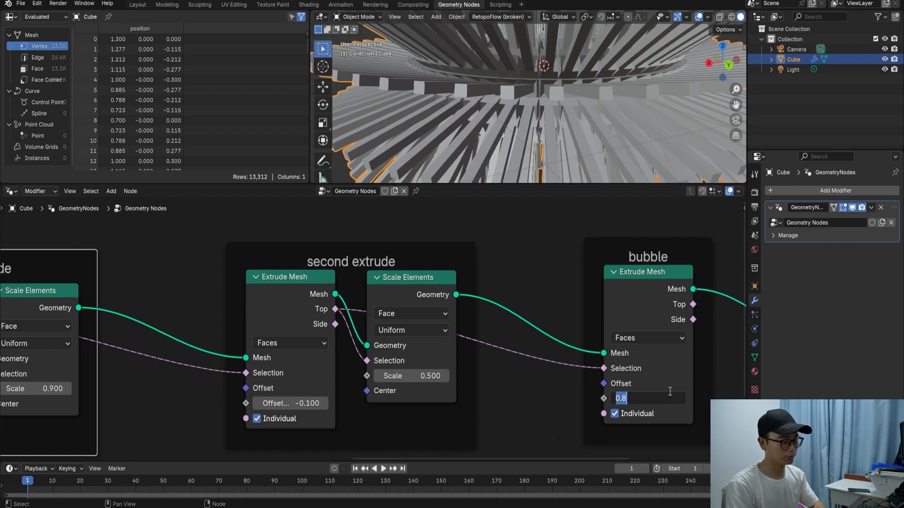
key(Return)
scroll(516, 61, up, 3)
middle_drag(516, 60, 524, 87)
middle_drag(525, 88, 538, 86)
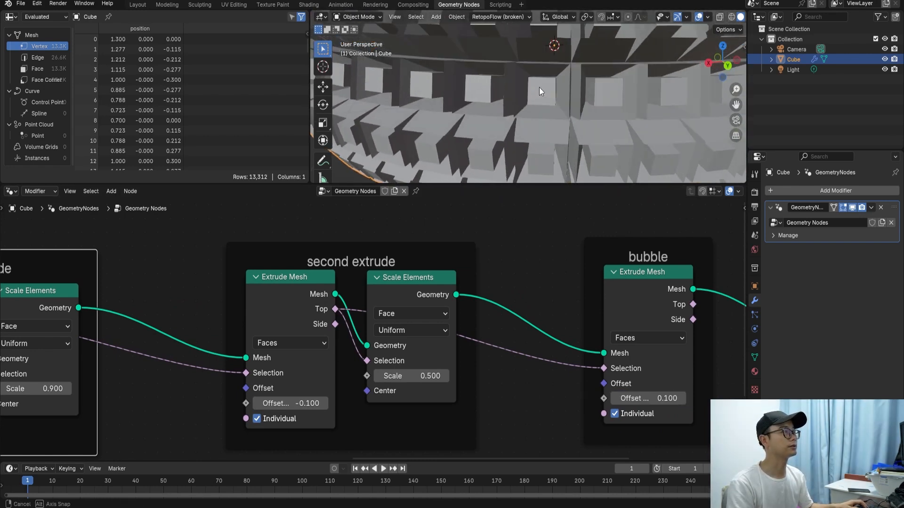
scroll(587, 128, down, 1)
scroll(580, 337, down, 8)
Move Set Shade Smooth further along the chain and insert a Subdivision Surface node between the bubble Extrude Mesh and it
middle_drag(581, 337, 475, 335)
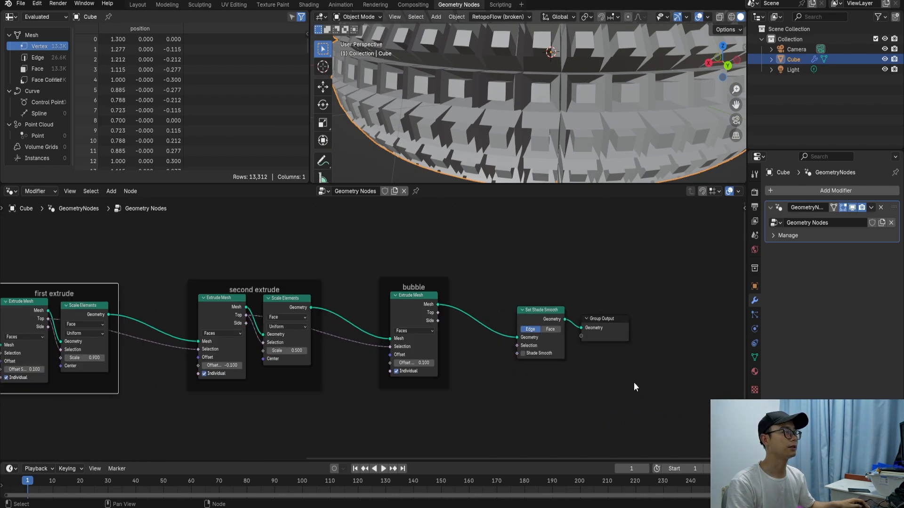
drag(544, 316, 670, 319)
scroll(518, 287, up, 2)
key(shift+a)
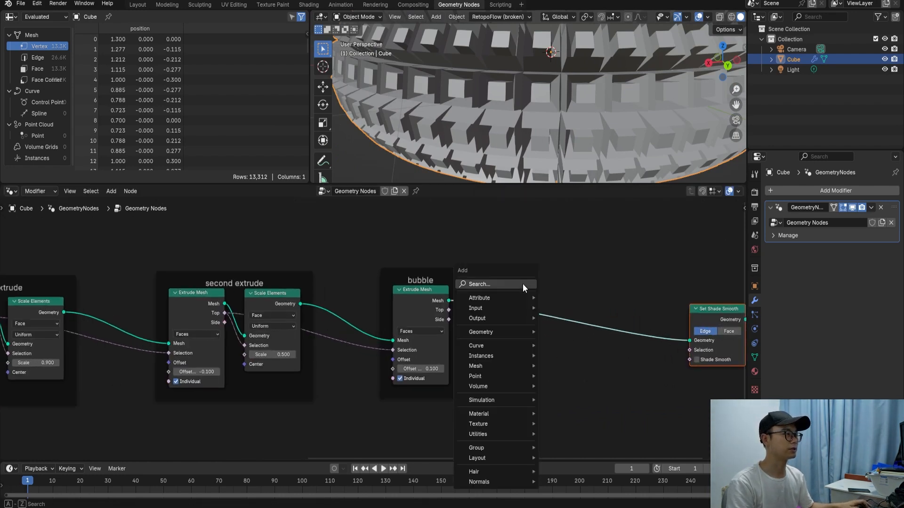
click(523, 284)
text(su)
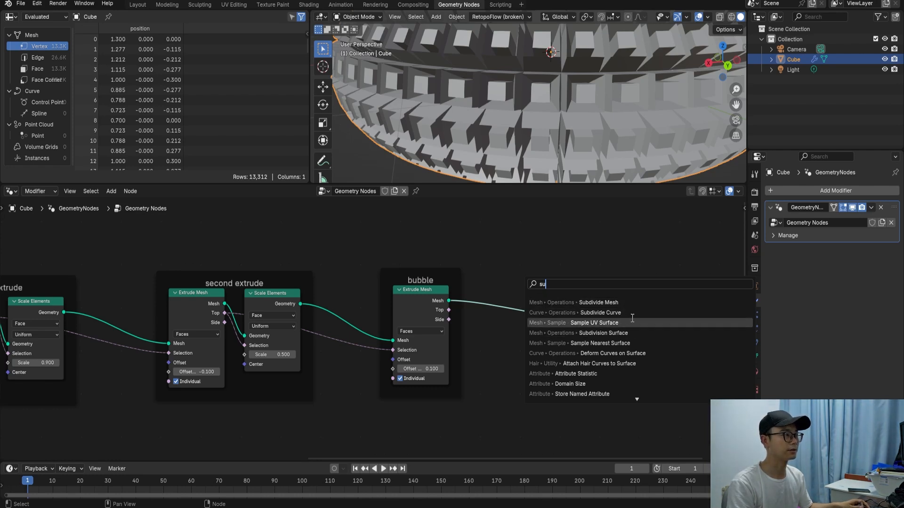
click(626, 333)
click(605, 320)
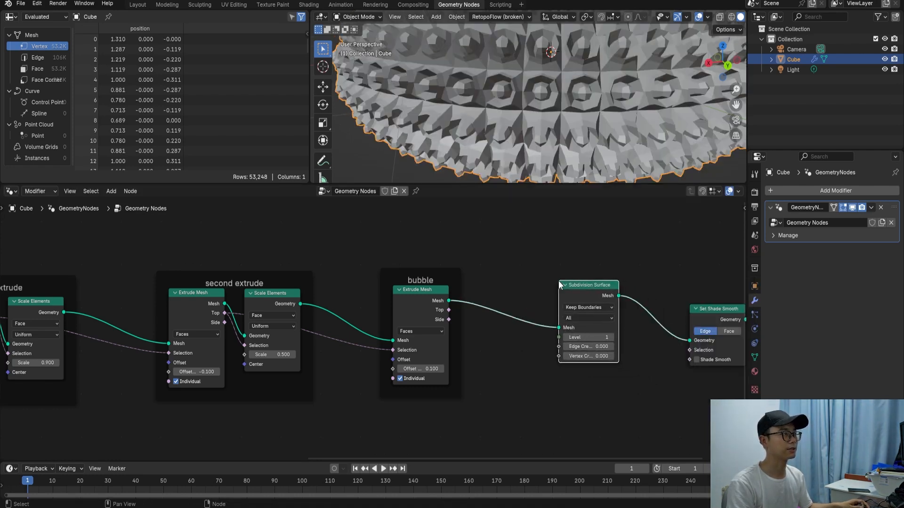
Set the Subdivision Surface Level to 2 and shift the node slightly closer to the bubble frame
scroll(608, 321, up, 1)
scroll(608, 320, up, 1)
key(Return)
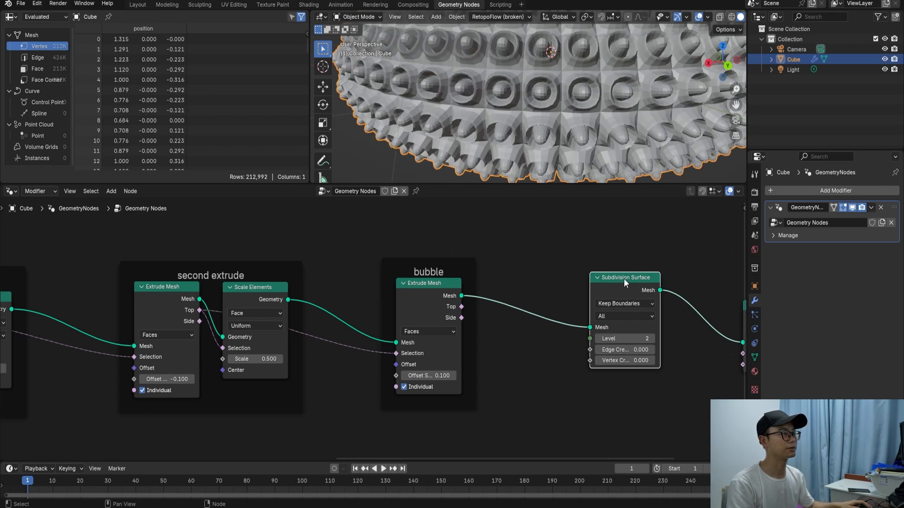
drag(624, 279, 604, 275)
scroll(541, 99, down, 2)
middle_drag(538, 103, 530, 101)
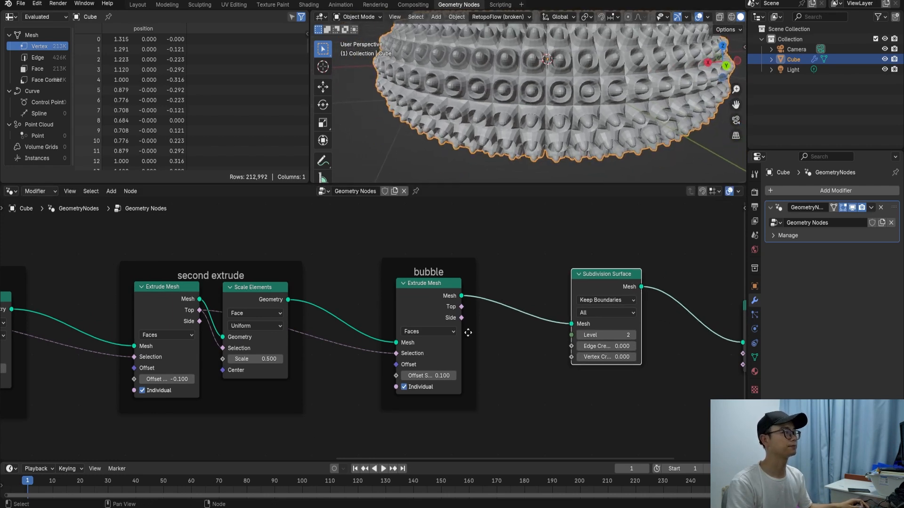
Try Offset Scale values of 0 and 1 on the bubble Extrude Mesh
scroll(453, 362, up, 1)
double_click(455, 384)
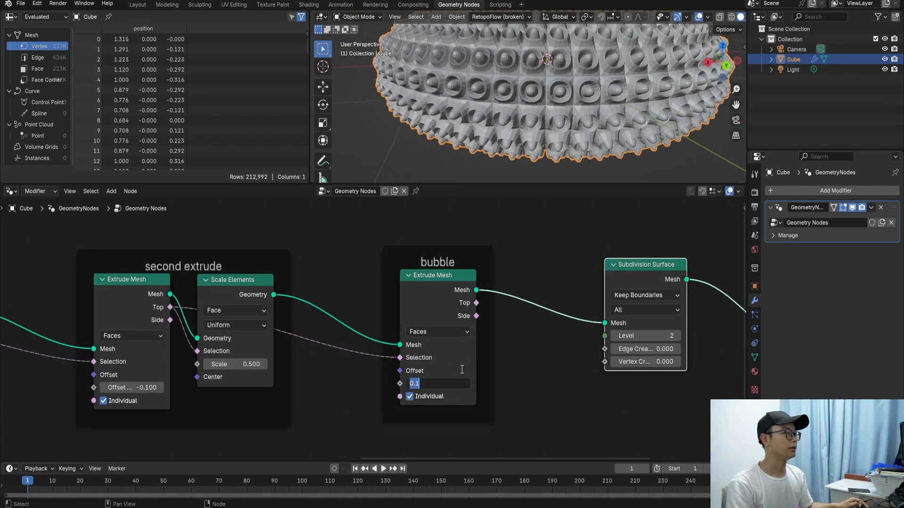
text(0)
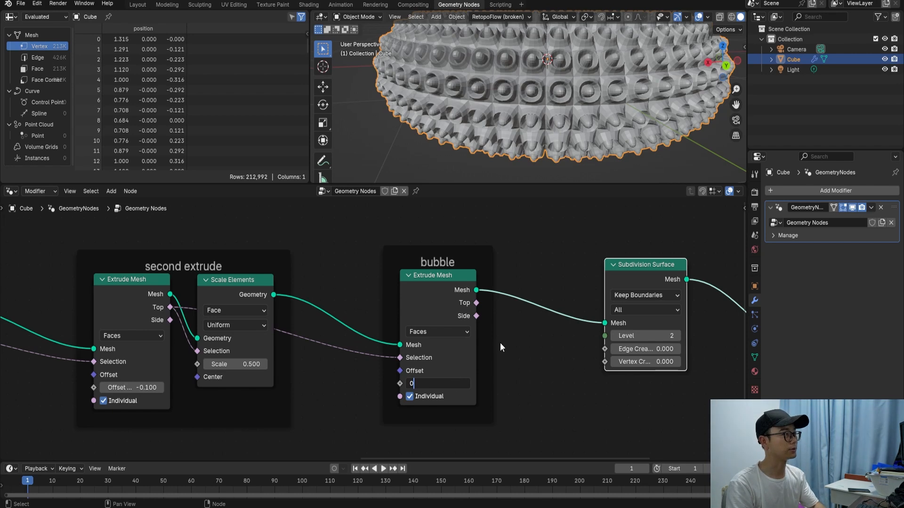
key(Return)
scroll(510, 84, up, 5)
middle_drag(512, 92, 511, 97)
click(452, 383)
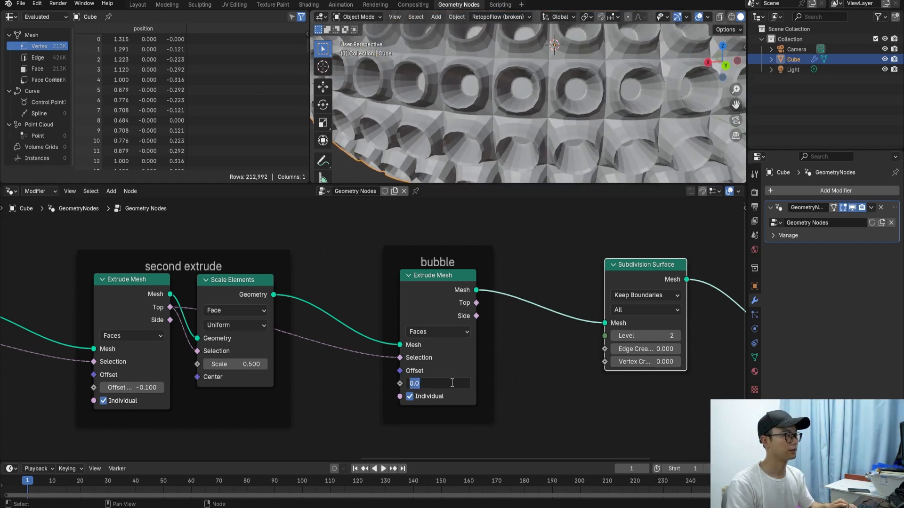
text(1)
key(Return)
scroll(518, 389, down, 1)
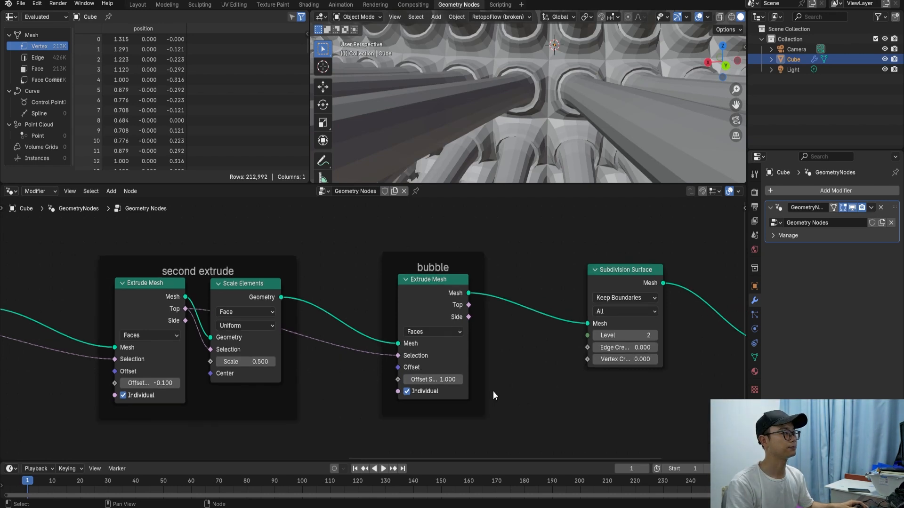
Set the bubble Extrude Mesh's Offset Scale to 0.1 with Individual turned off, and save the file
click(445, 383)
text(0.1)
key(Return)
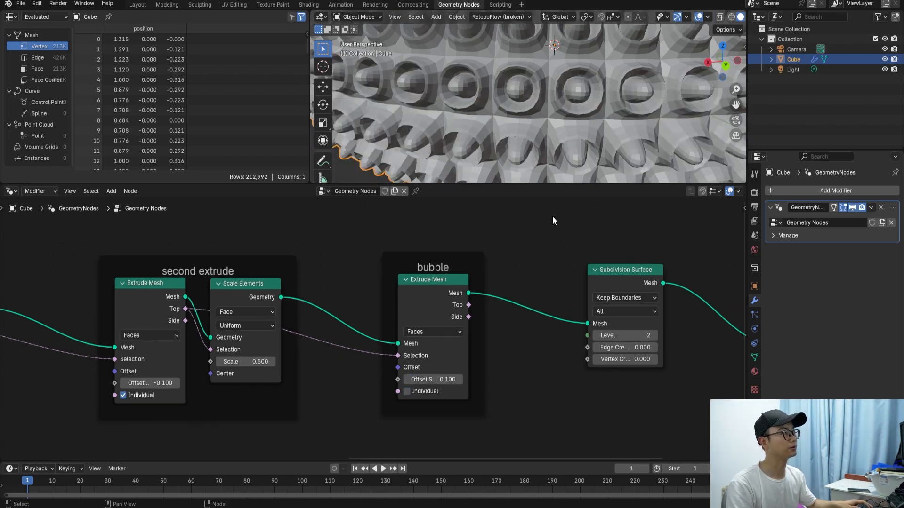
scroll(558, 140, down, 5)
key(ctrl+s)
Move the torus frame away from the first extrude frame to make room for more nodes
middle_drag(538, 93, 604, 137)
scroll(308, 338, down, 2)
middle_drag(308, 338, 611, 332)
scroll(320, 335, down, 1)
drag(368, 292, 233, 289)
scroll(326, 287, up, 2)
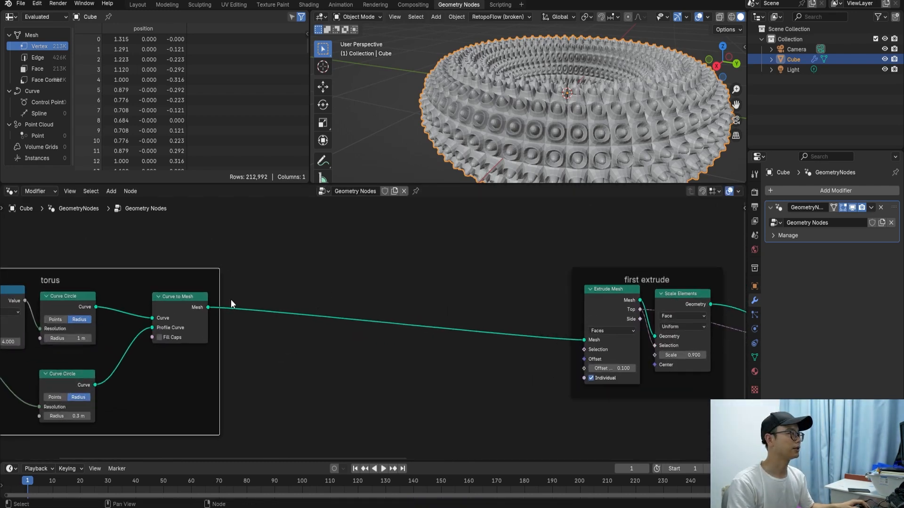
Preview the Curve to Mesh output through a Viewer node and display the torus in wireframe
ctrl+shift+click(186, 307)
drag(259, 311, 440, 270)
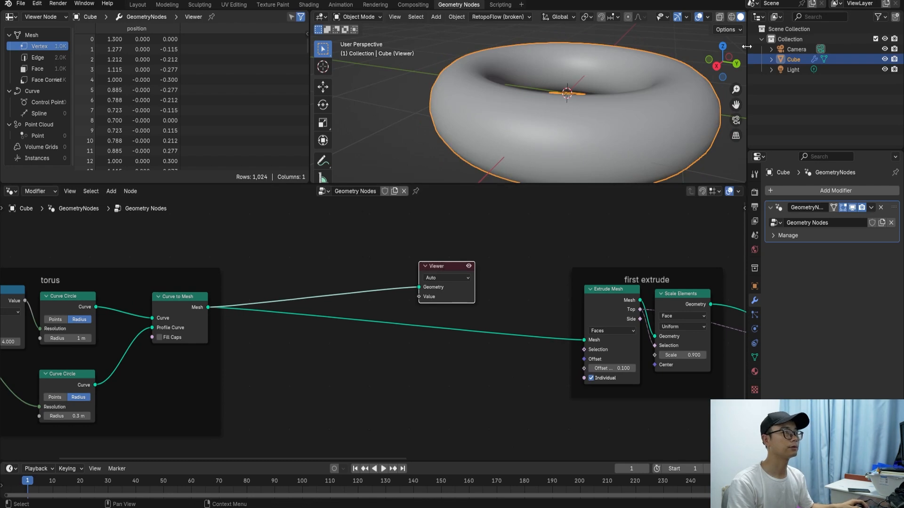
click(731, 17)
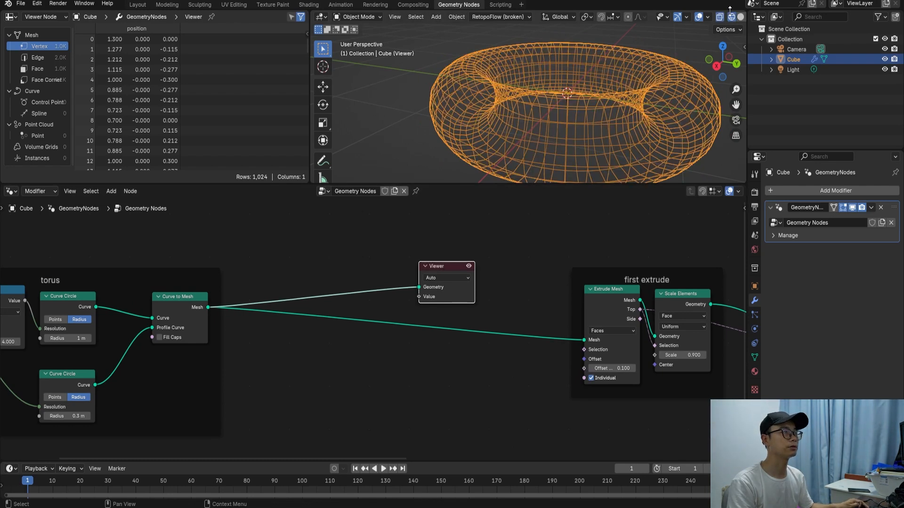
scroll(445, 316, up, 1)
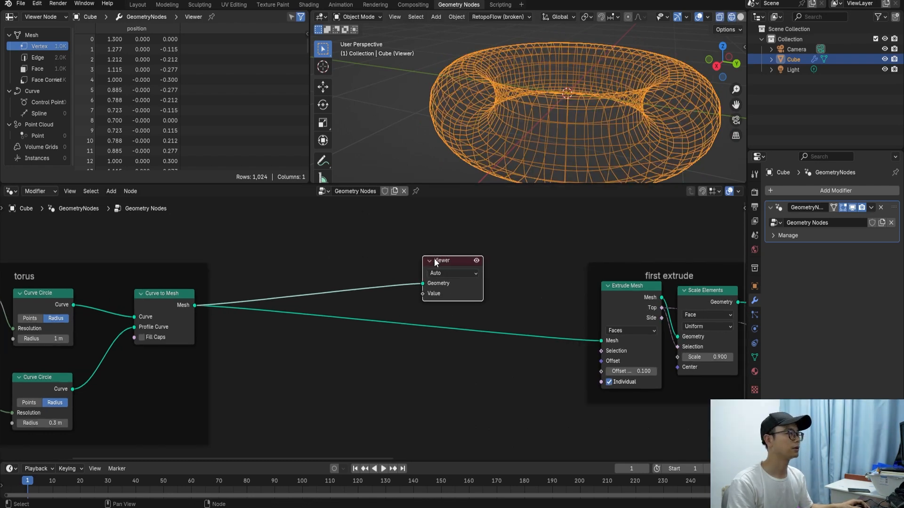
Add a Triangulate node after Curve to Mesh, preview its output, and move the Viewer node out of the way
key(shift+a)
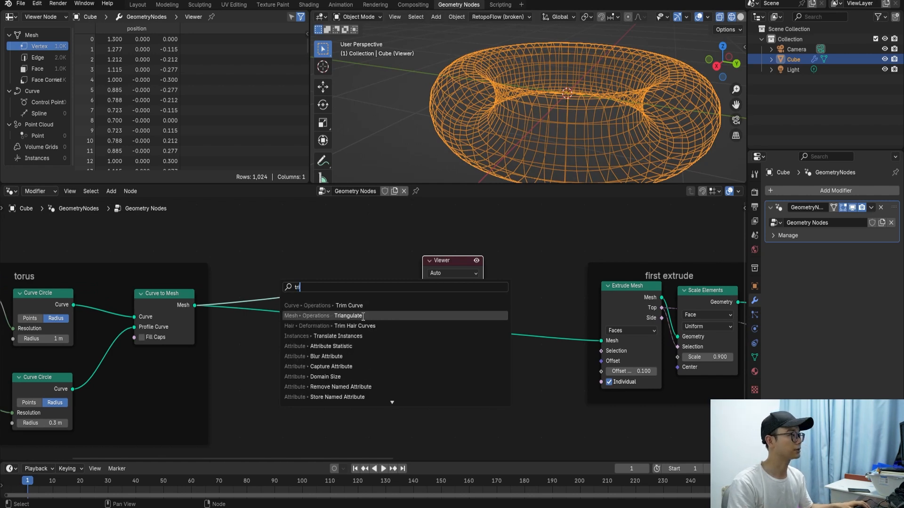
text(tri)
click(363, 317)
click(326, 310)
ctrl+shift+click(326, 309)
middle_drag(539, 110, 564, 135)
middle_drag(181, 315, 47, 280)
click(484, 248)
drag(484, 248, 510, 239)
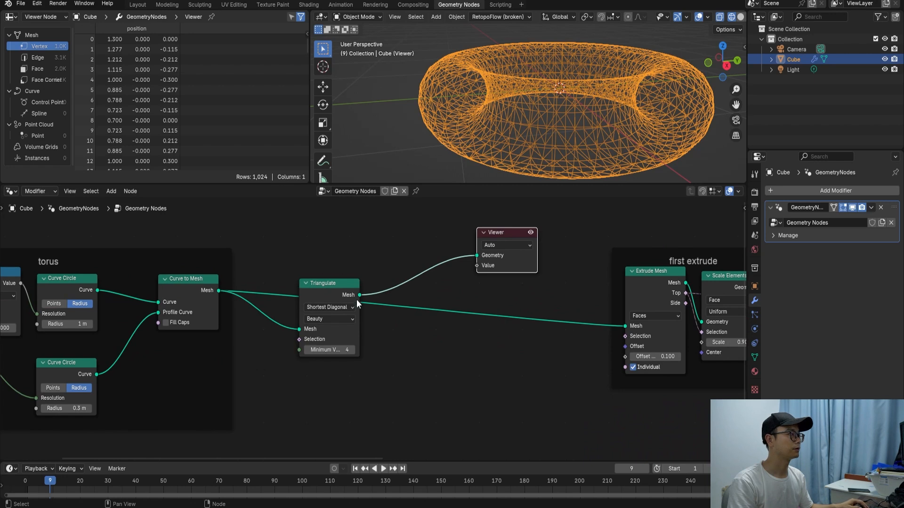
Add a Dual Mesh node after Triangulate and connect its output to the Mesh input of the first extrude's Extrude Mesh
key(shift+a)
click(442, 254)
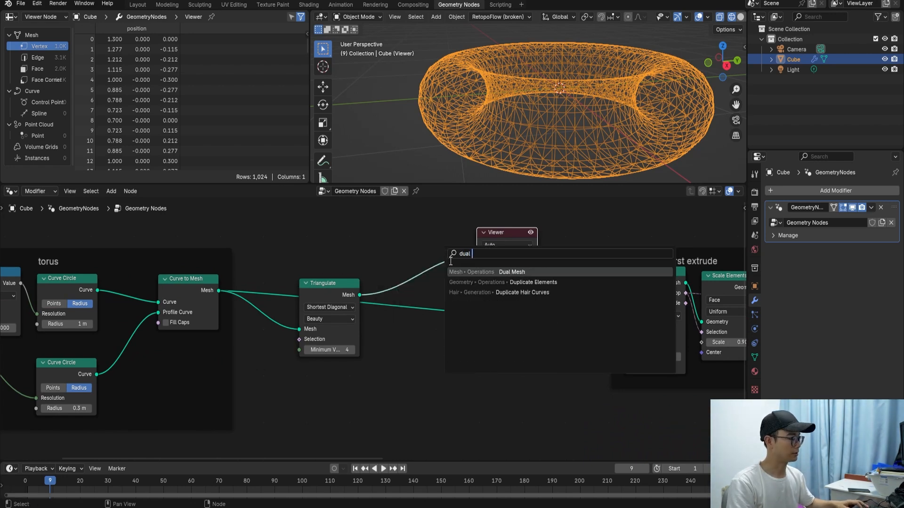
click(492, 272)
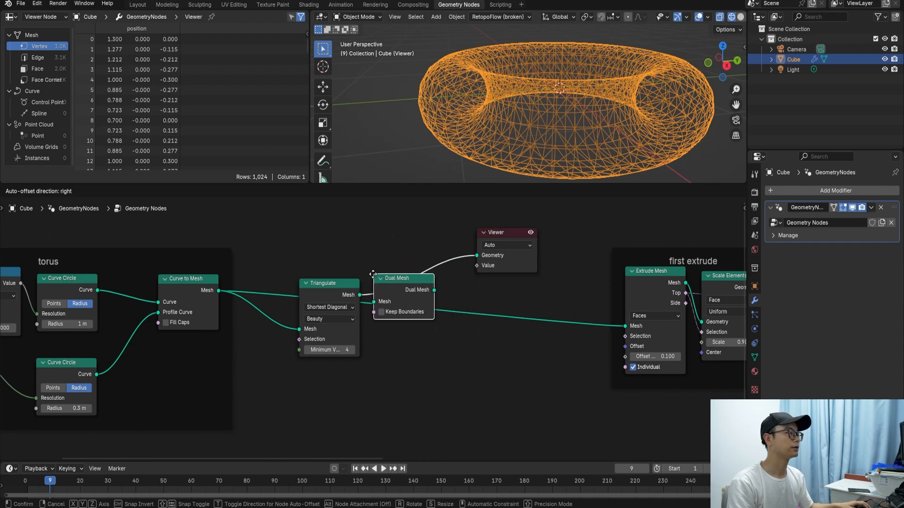
click(374, 271)
drag(408, 281, 413, 289)
ctrl+middle_drag(506, 160, 557, 173)
drag(441, 294, 626, 326)
Delete the Viewer node to show the full result in solid shading, and save the file
ctrl+middle_drag(540, 311, 426, 304)
middle_drag(500, 317, 361, 303)
click(358, 265)
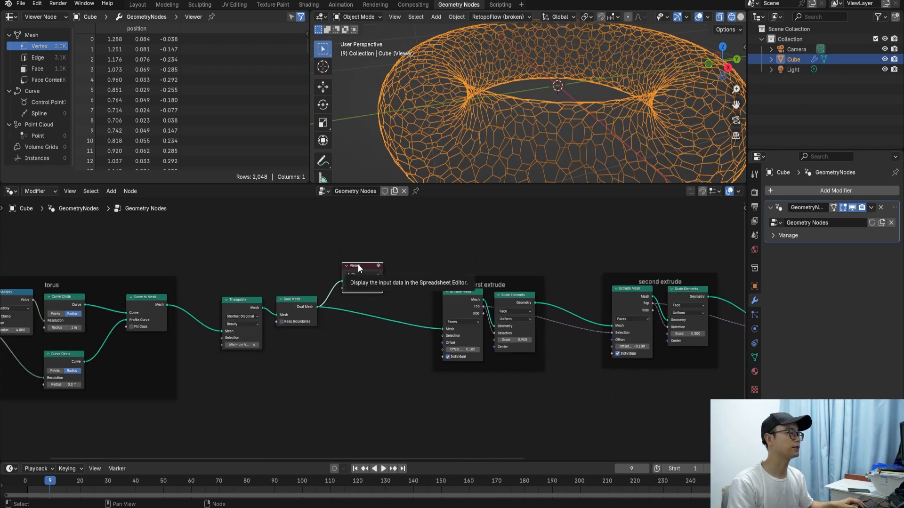
key(x)
key(Home)
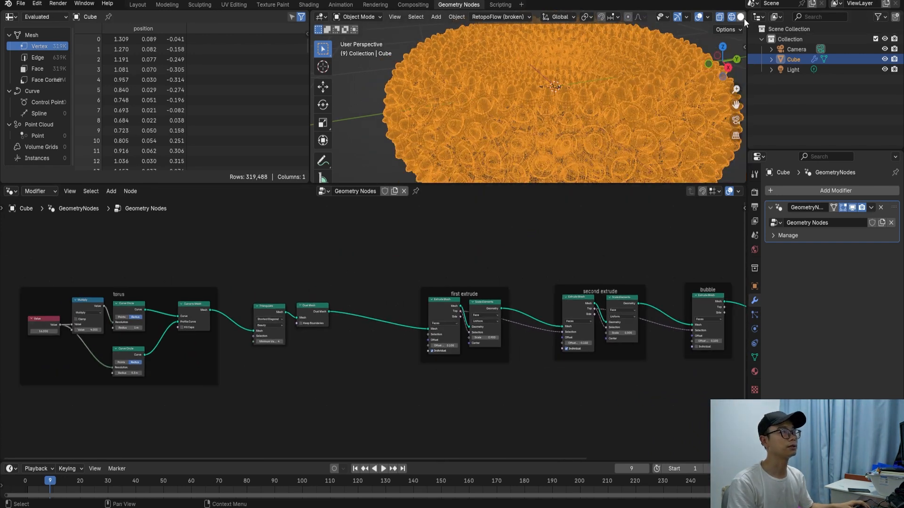
click(742, 18)
shift+middle_drag(567, 89, 544, 86)
scroll(551, 113, up, 1)
mouse_move(555, 132)
middle_down()
mouse_move(556, 106)
mouse_move(538, 131)
mouse_move(499, 124)
mouse_move(563, 127)
mouse_move(580, 150)
middle_up()
key(ctrl+s)
Reposition the Triangulate node to tidy the spacing between the torus frame and Dual Mesh, and review the node chain
scroll(293, 326, up, 1)
middle_drag(293, 325, 470, 341)
drag(471, 341, 479, 303)
scroll(476, 304, up, 1)
middle_drag(500, 294, 352, 296)
scroll(352, 297, up, 1)
scroll(451, 323, down, 5)
middle_drag(535, 328, 388, 321)
scroll(388, 321, down, 4)
middle_drag(461, 324, 489, 313)
scroll(290, 308, up, 2)
middle_drag(289, 308, 466, 316)
scroll(389, 317, up, 6)
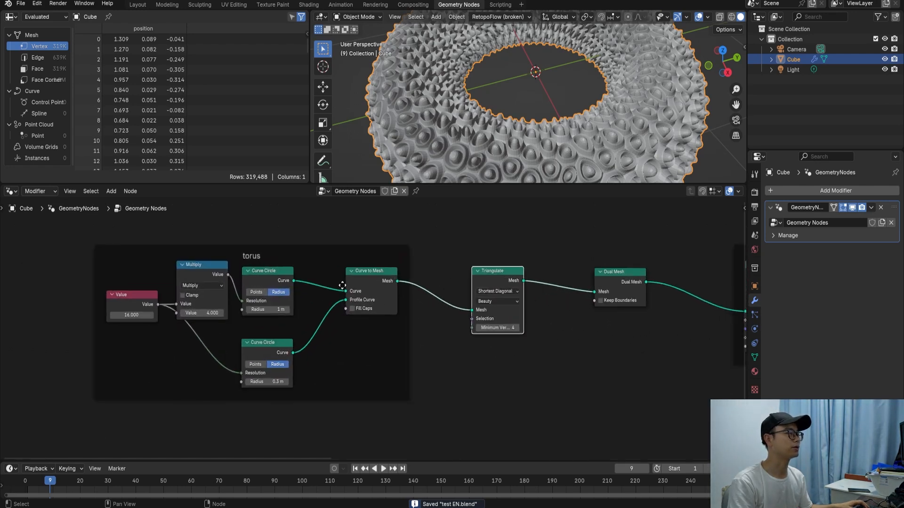
Connect Curve to Mesh to a new Viewer node and switch the viewport to wireframe to inspect the base torus
scroll(343, 287, up, 1)
ctrl+shift+click(370, 279)
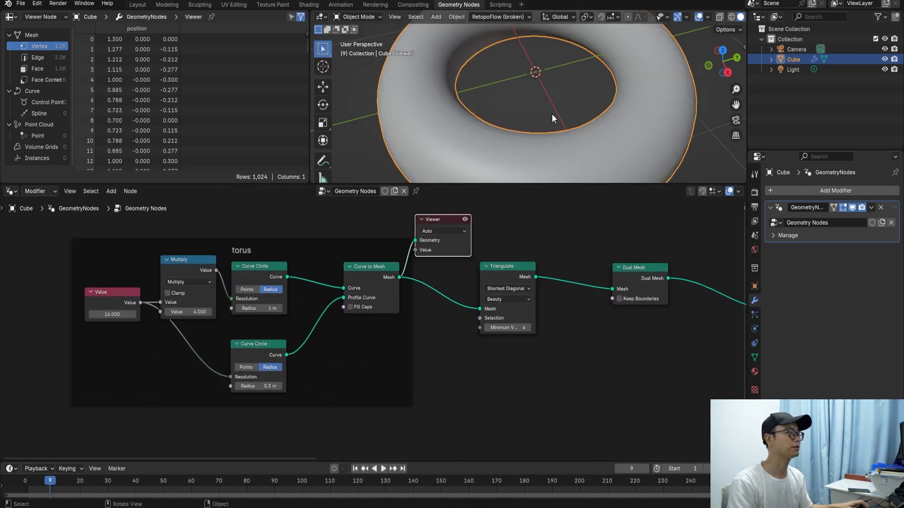
click(731, 17)
scroll(313, 273, up, 1)
middle_drag(314, 273, 356, 320)
middle_drag(462, 141, 468, 95)
Make room in the torus frame and insert a Set Curve Tilt node between the 1 m Curve Circle and Curve to Mesh
middle_drag(107, 338, 173, 324)
drag(239, 363, 240, 363)
mouse_move(251, 291)
mouse_down()
mouse_move(157, 292)
mouse_move(239, 286)
mouse_up()
drag(182, 264, 131, 240)
key(shift+a)
text(set c)
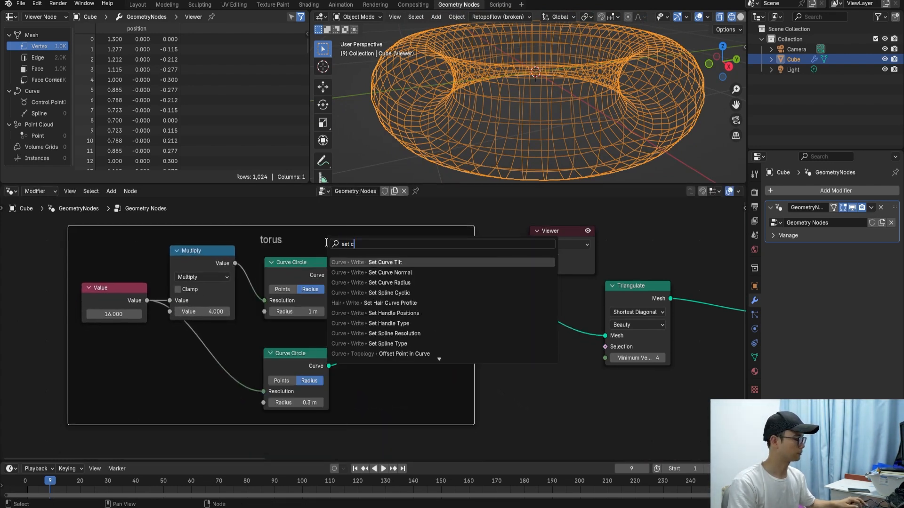
key(Return)
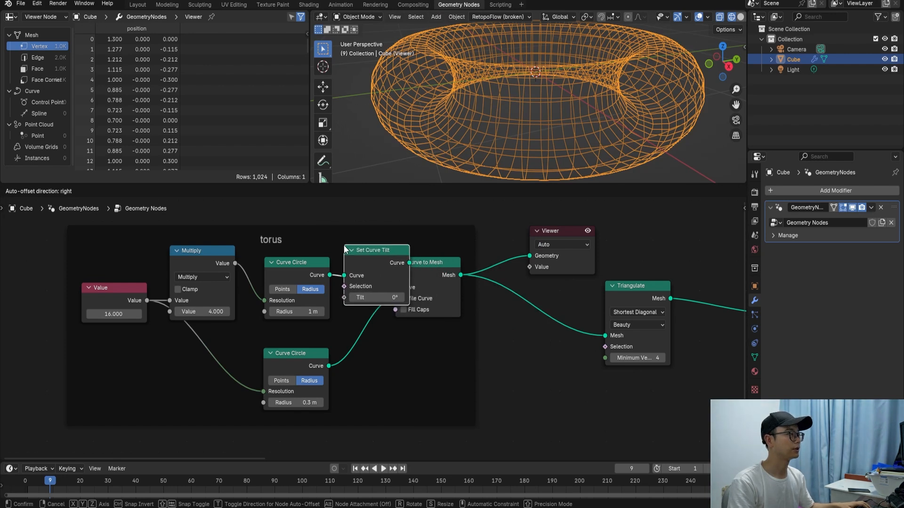
click(383, 301)
Add a Scene Time node and feed its Seconds output into the Tilt input of Set Curve Tilt
drag(383, 300, 347, 312)
key(ctrl+z)
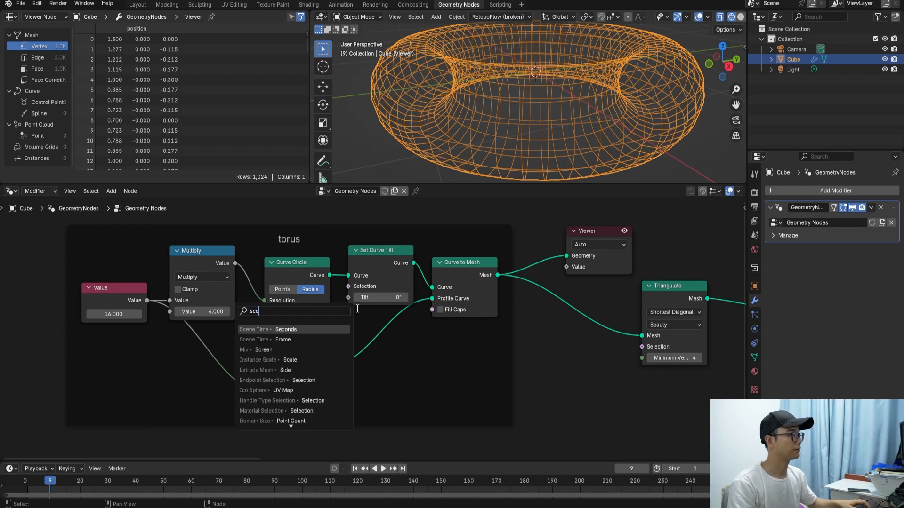
key(Return)
click(372, 396)
Insert a Math node between Scene Time's Seconds output and the Tilt input, and space the nodes apart
key(shift+a)
click(402, 297)
text(math)
click(453, 314)
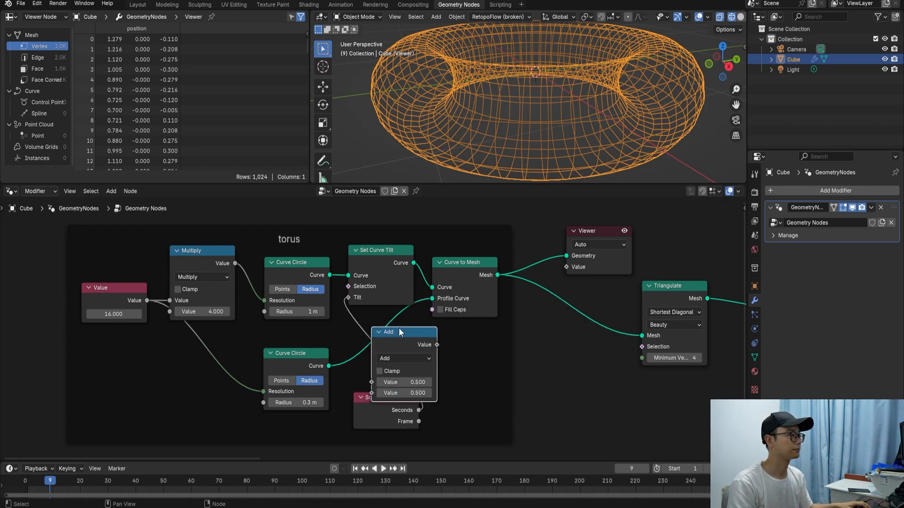
click(470, 330)
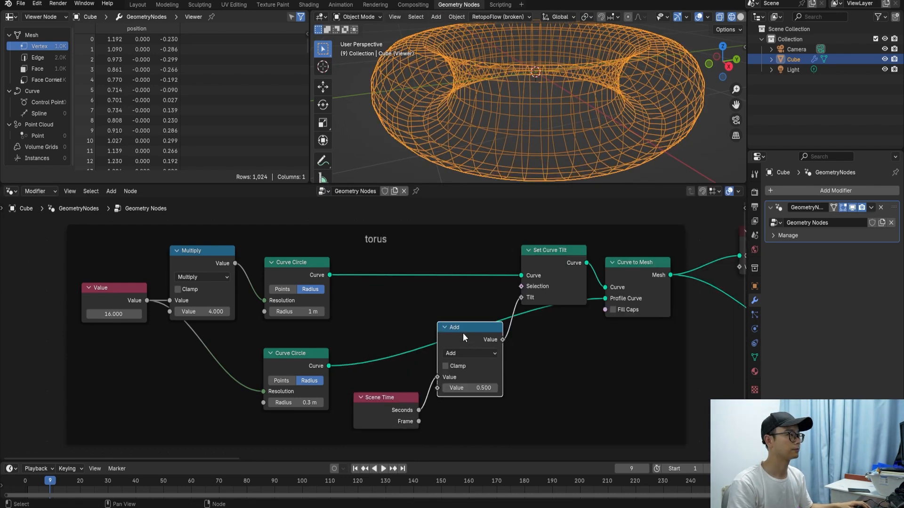
drag(388, 399, 396, 409)
Change the new Math node's operation to Multiply and set its second value to 0.3
click(479, 352)
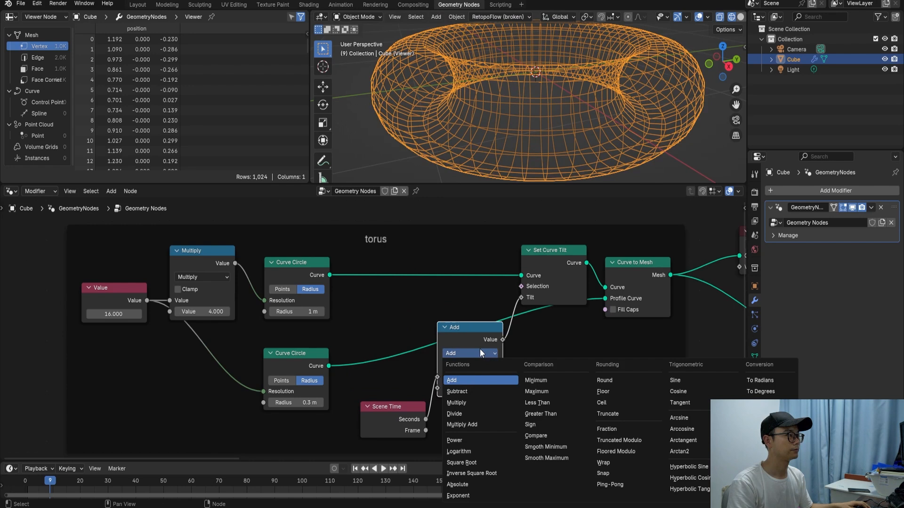
click(473, 403)
click(471, 388)
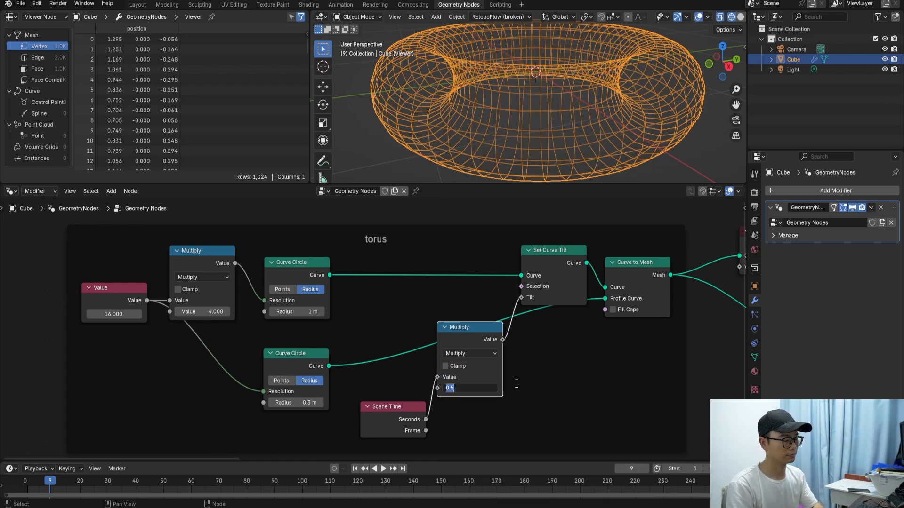
text(.3)
key(Return)
Play the animation briefly to check the torus tilt, stop it, and view the whole torus frame
key(space)
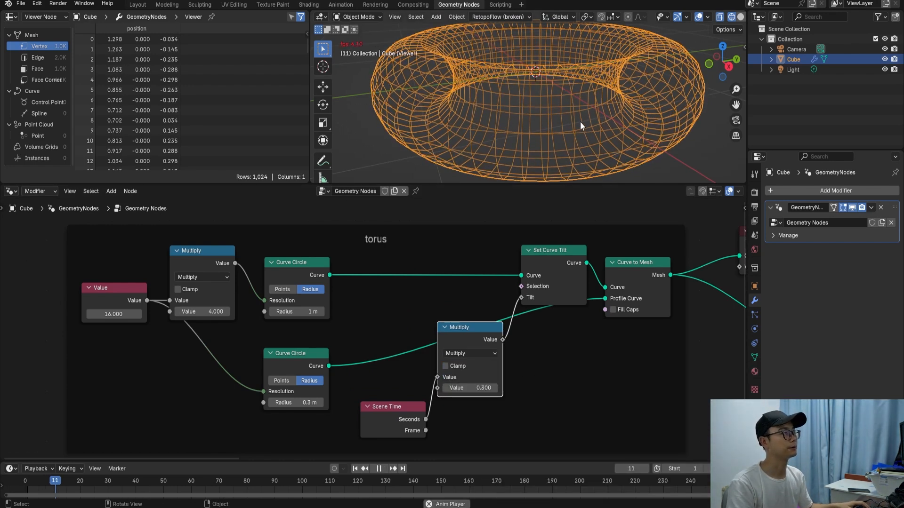
key(space)
key(Home)
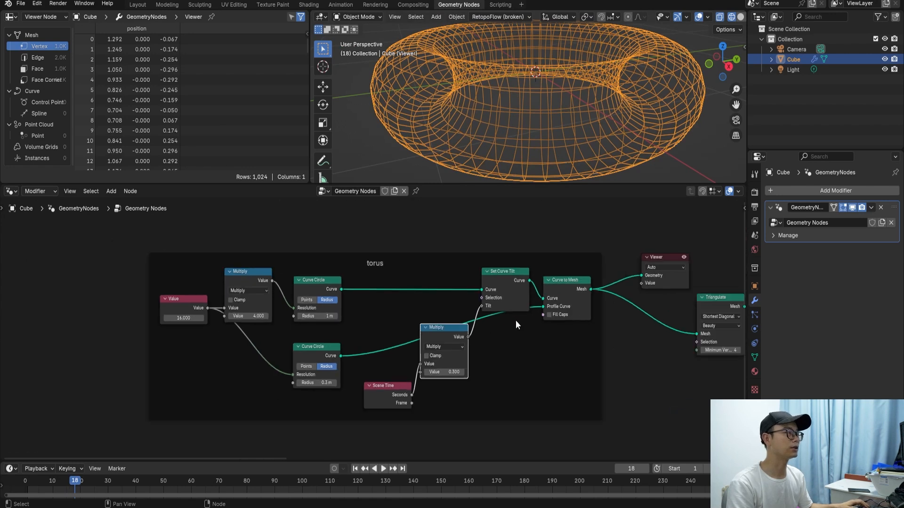
Tuck the Scene Time node beneath Multiply, delete the Viewer node, and show the whole model in solid shading
drag(388, 389, 449, 393)
middle_drag(687, 277, 416, 299)
key(x)
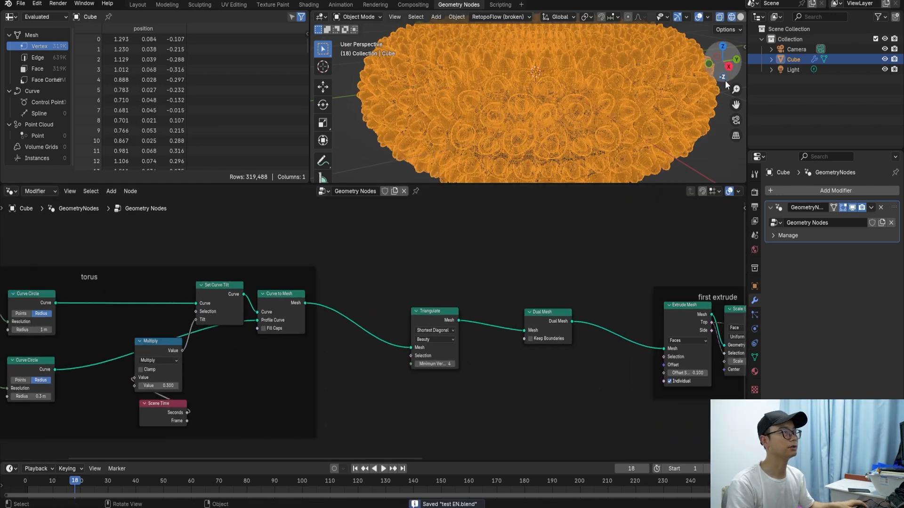
click(741, 17)
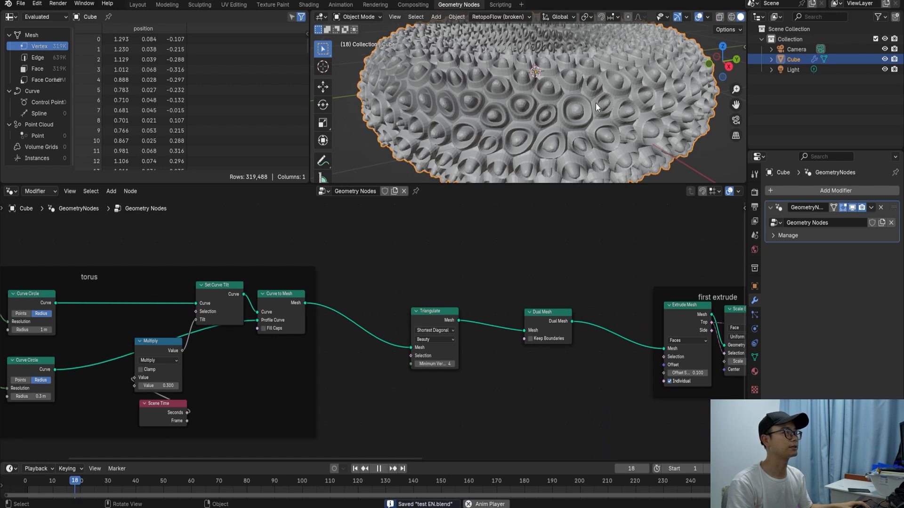
Play the animation, examine the moving cells on the torus surface up close, and stop playback
middle_drag(513, 126, 499, 111)
scroll(517, 141, up, 4)
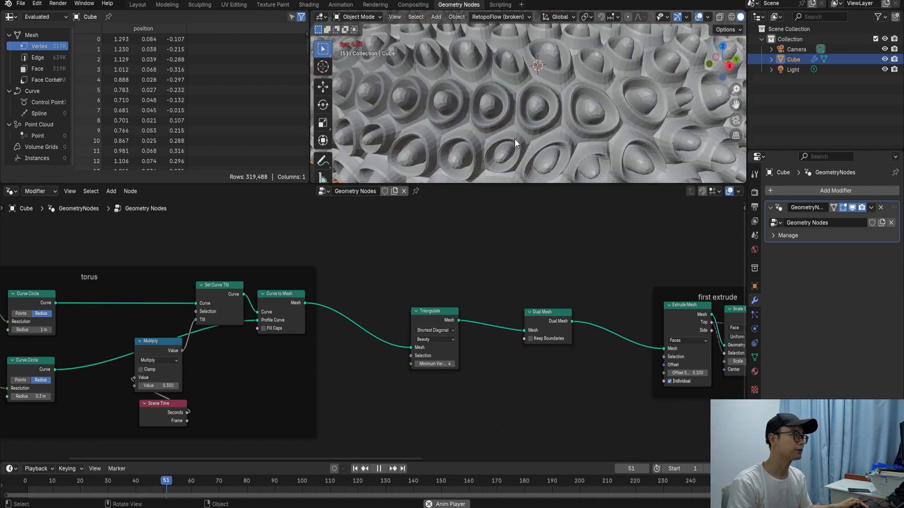
scroll(515, 141, up, 1)
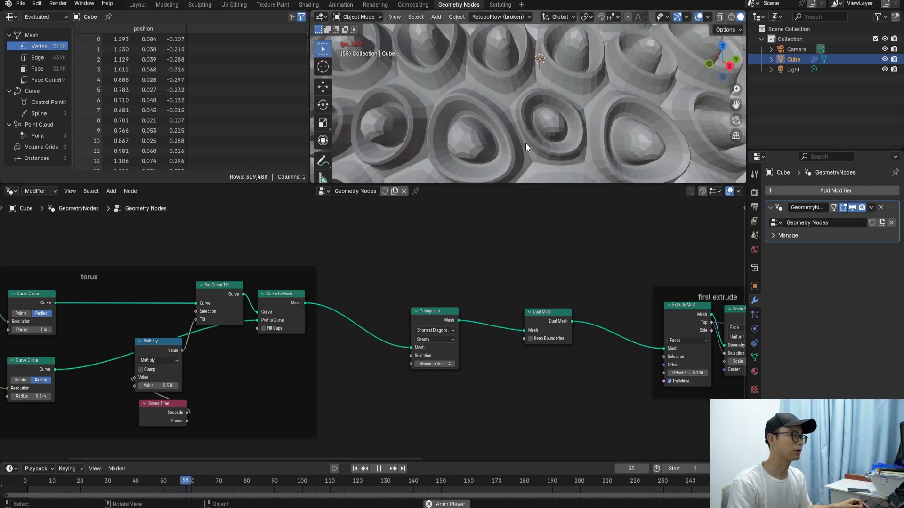
scroll(512, 120, down, 3)
key(space)
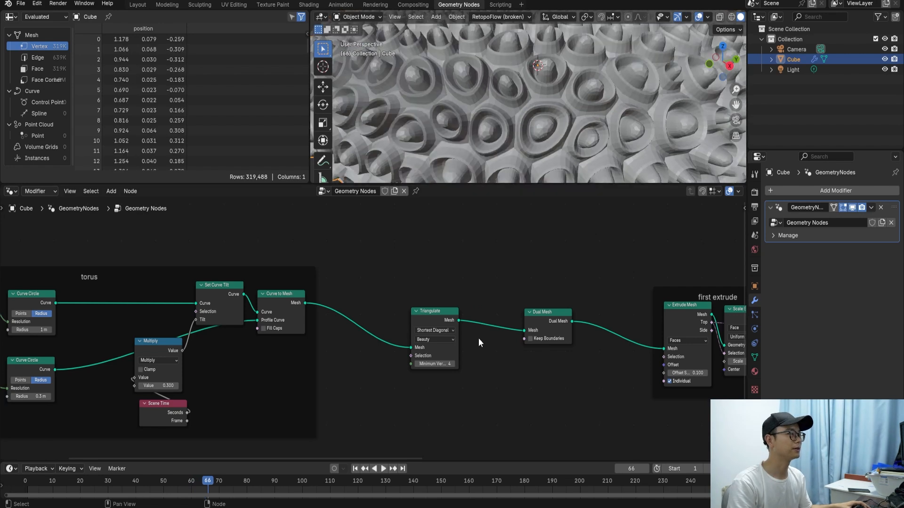
Set the Triangulate node's quad method to Fixed
scroll(479, 339, up, 3)
scroll(515, 348, up, 2)
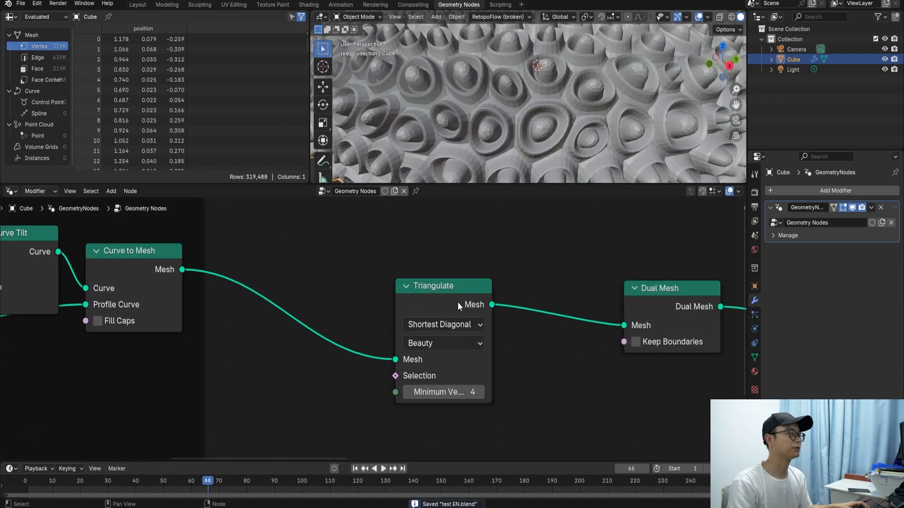
click(458, 301)
scroll(504, 313, up, 3)
middle_drag(504, 310, 450, 309)
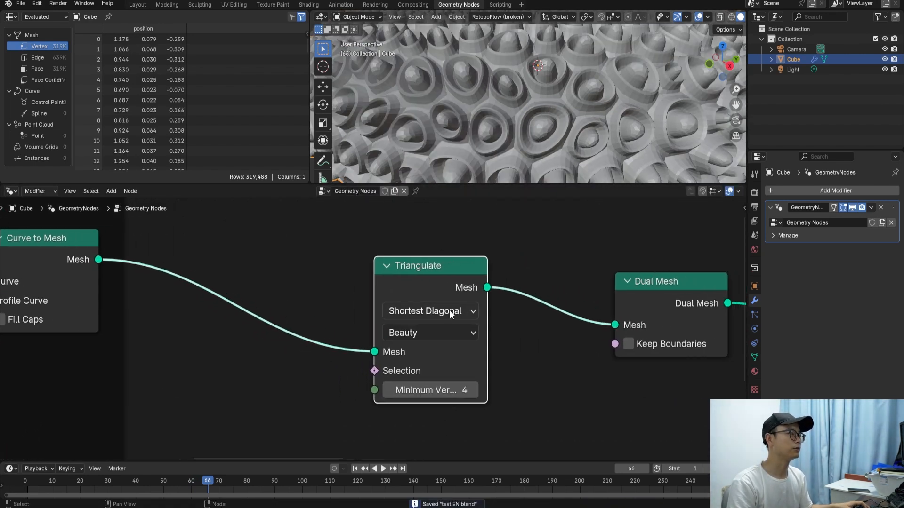
click(450, 310)
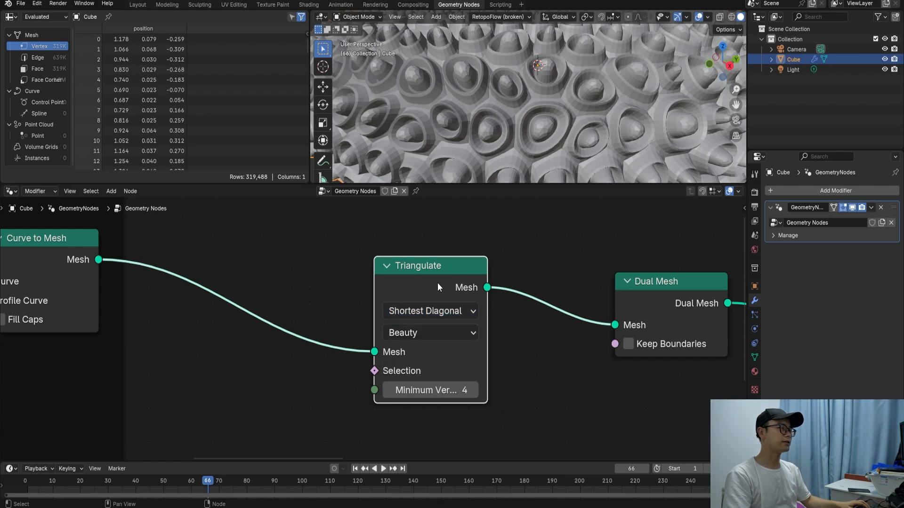
click(450, 310)
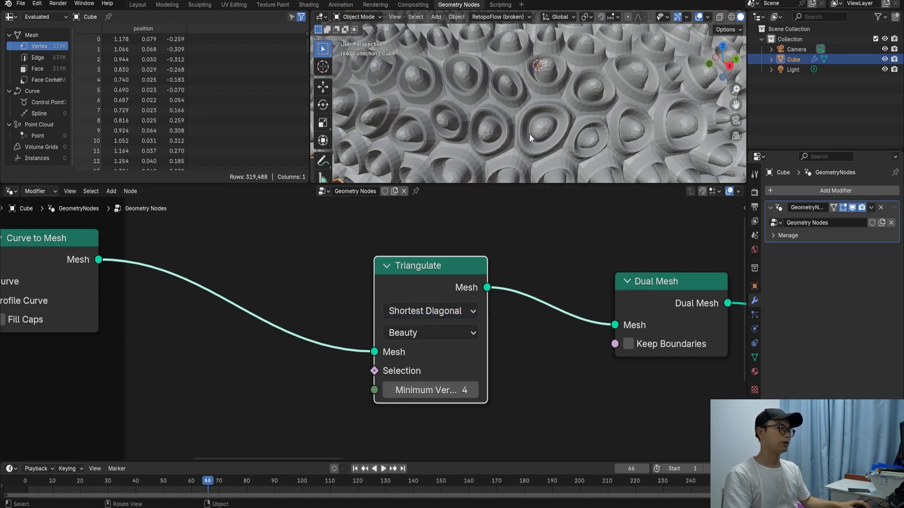
click(452, 311)
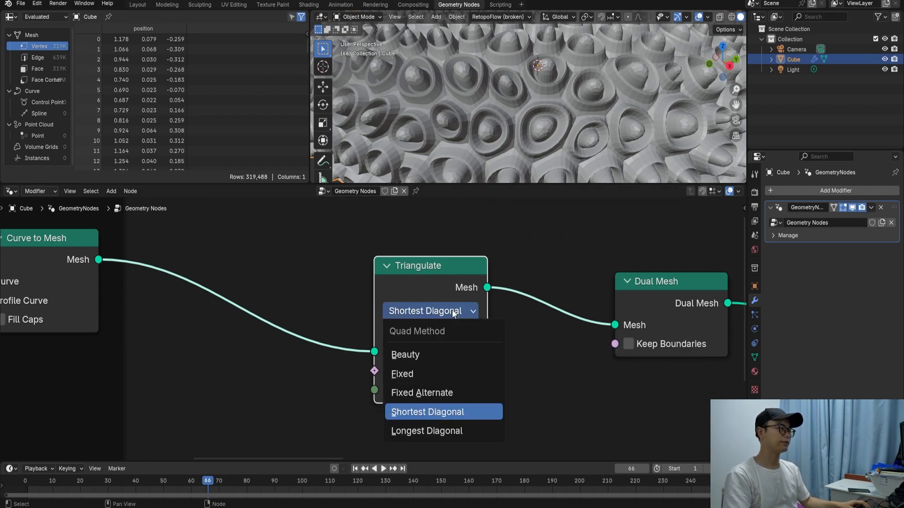
click(448, 376)
Try the Fixed Alternate quad method on the Triangulate node, then return it to Fixed
click(428, 311)
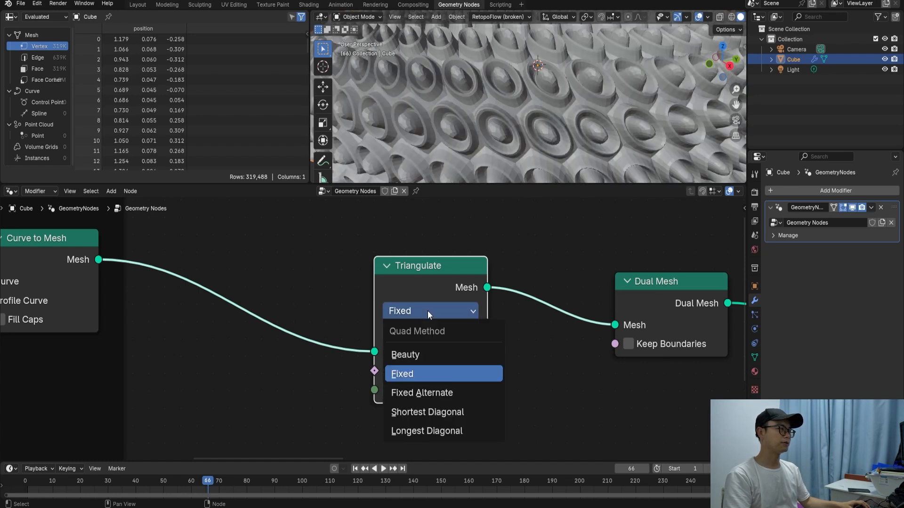
click(442, 393)
click(424, 310)
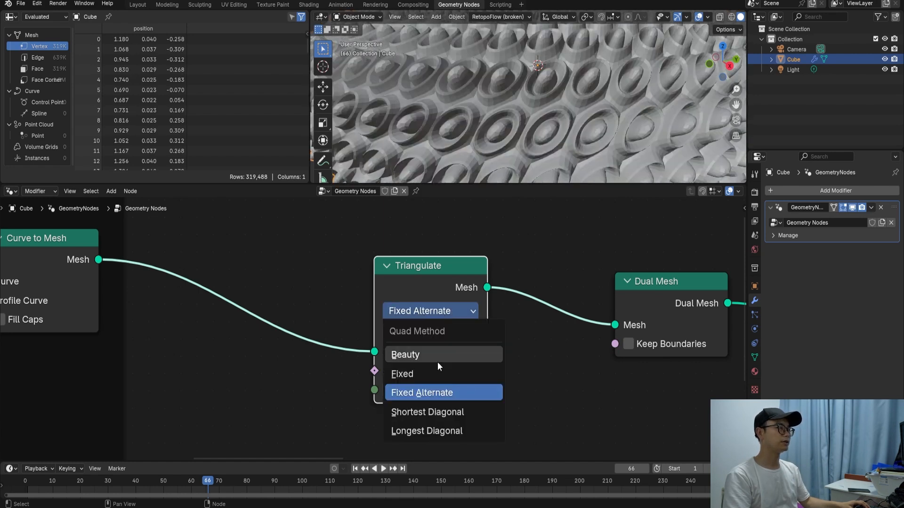
click(431, 375)
Play the animation briefly to check the more regular cell pattern, stop it, and view the whole torus
scroll(448, 332, down, 1)
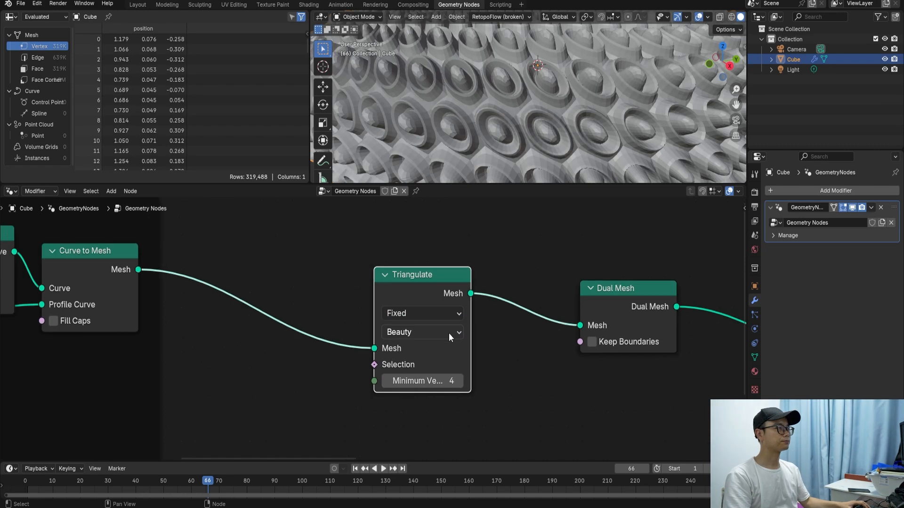
key(space)
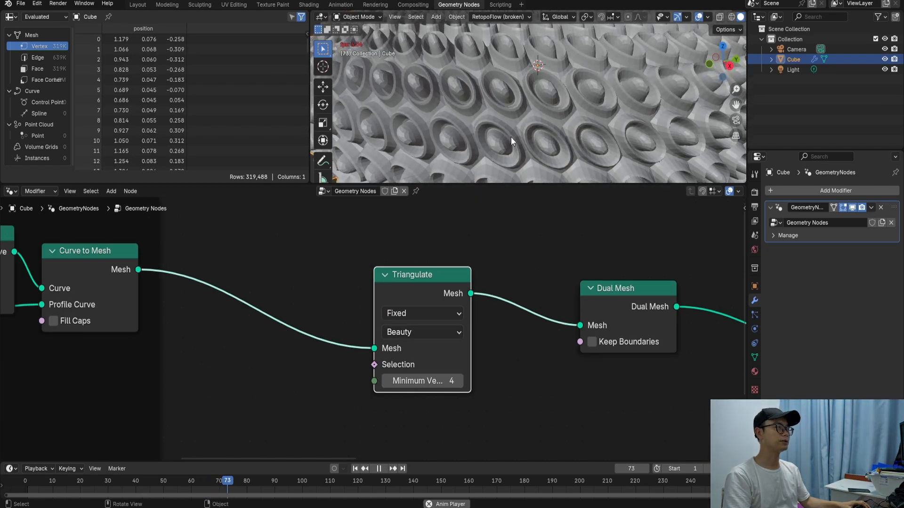
scroll(510, 137, down, 1)
scroll(510, 137, down, 2)
key(space)
scroll(455, 293, down, 3)
middle_drag(535, 131, 574, 132)
Review the node chain from Triangulate and Dual Mesh through the extrude frames, and look over the torus
scroll(503, 291, down, 4)
middle_drag(525, 301, 303, 280)
scroll(406, 286, up, 2)
scroll(406, 286, up, 3)
scroll(444, 289, down, 2)
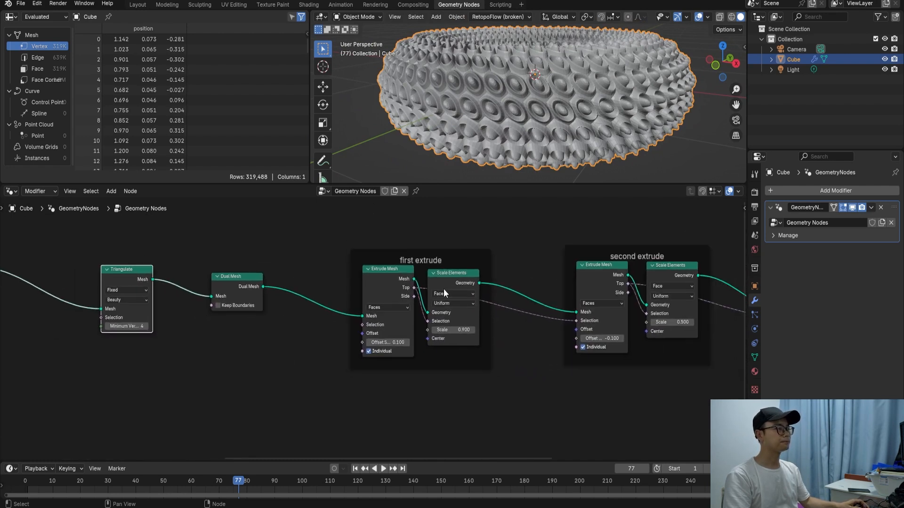
middle_drag(176, 282, 365, 286)
scroll(365, 286, up, 3)
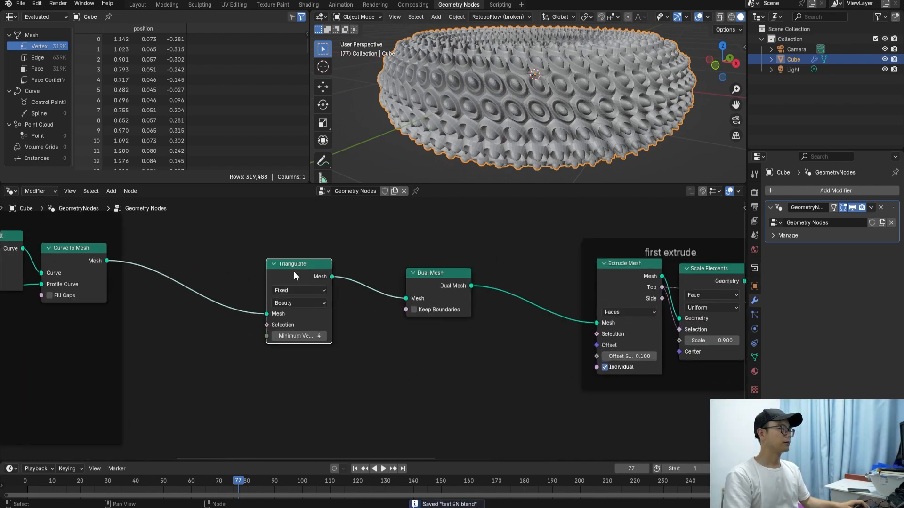
scroll(371, 328, down, 7)
middle_drag(481, 290, 278, 278)
scroll(283, 278, down, 3)
mouse_move(535, 129)
middle_down()
mouse_move(536, 151)
mouse_move(526, 137)
middle_up()
scroll(614, 307, down, 1)
middle_drag(614, 307, 633, 292)
scroll(633, 291, down, 2)
middle_drag(572, 292, 554, 290)
Add a Noise Texture node in the empty space below the Triangulate node
middle_drag(257, 344, 357, 307)
scroll(357, 307, up, 3)
key(shift+a)
click(316, 299)
text(nois)
click(375, 316)
click(251, 353)
Connect the Noise Texture's Fac output to the Offset Scale input of the first extrude's Extrude Mesh
scroll(430, 341, up, 1)
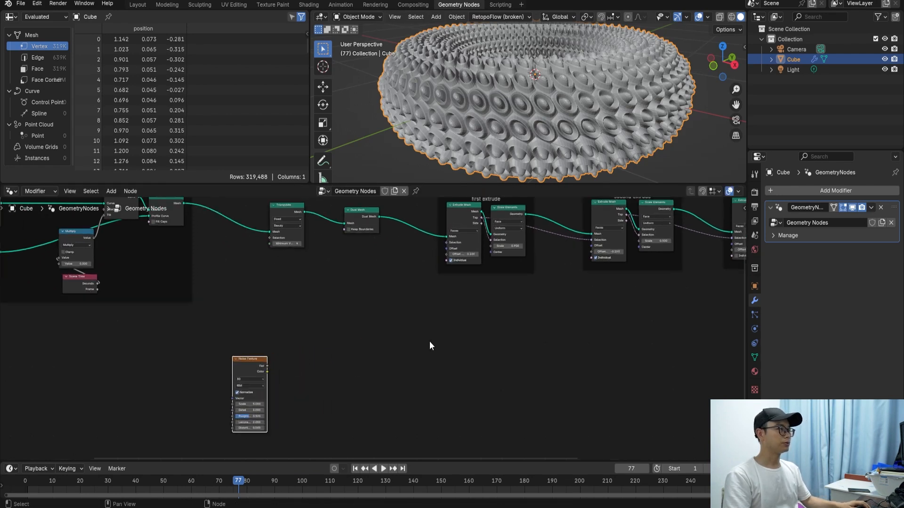
scroll(405, 339, up, 1)
drag(249, 372, 459, 242)
scroll(523, 141, down, 5)
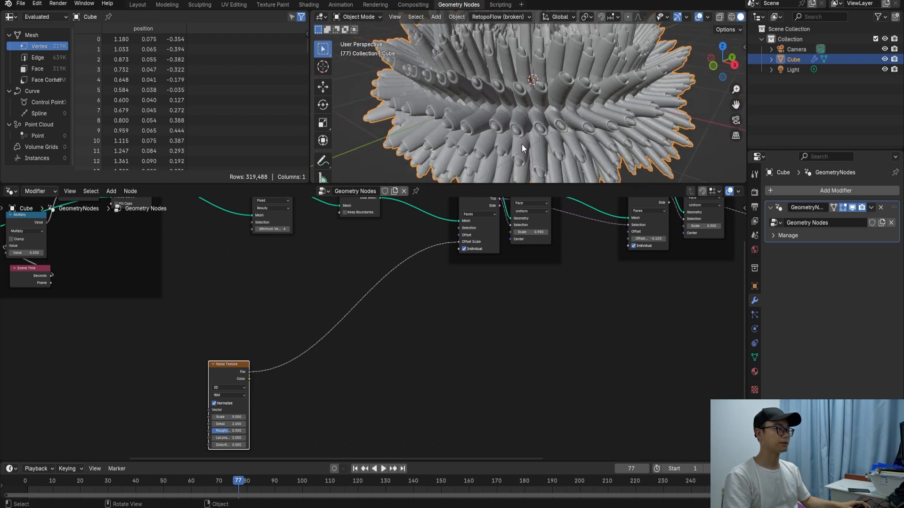
Insert a Color Ramp node between the Noise Texture's Fac output and the first extrude's Offset Scale
scroll(358, 324, up, 1)
drag(191, 371, 175, 369)
key(shift+a)
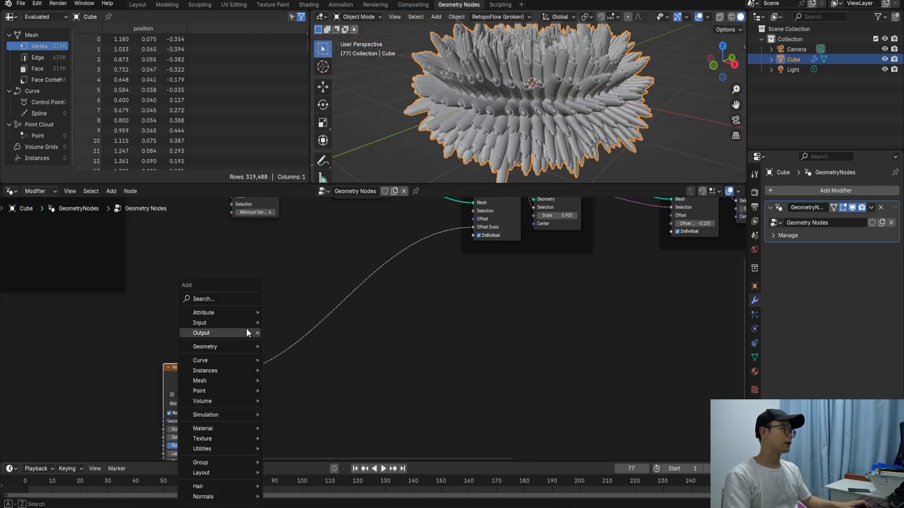
text(ramp)
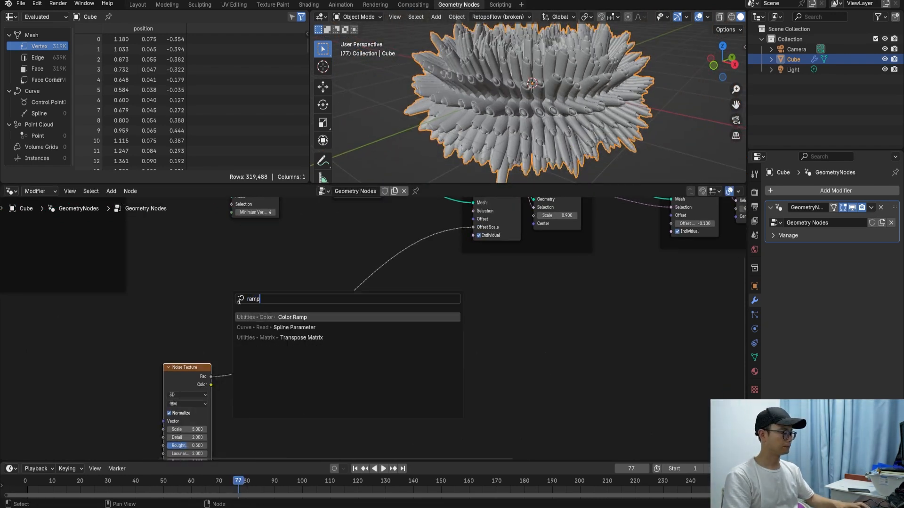
key(Return)
scroll(354, 368, up, 1)
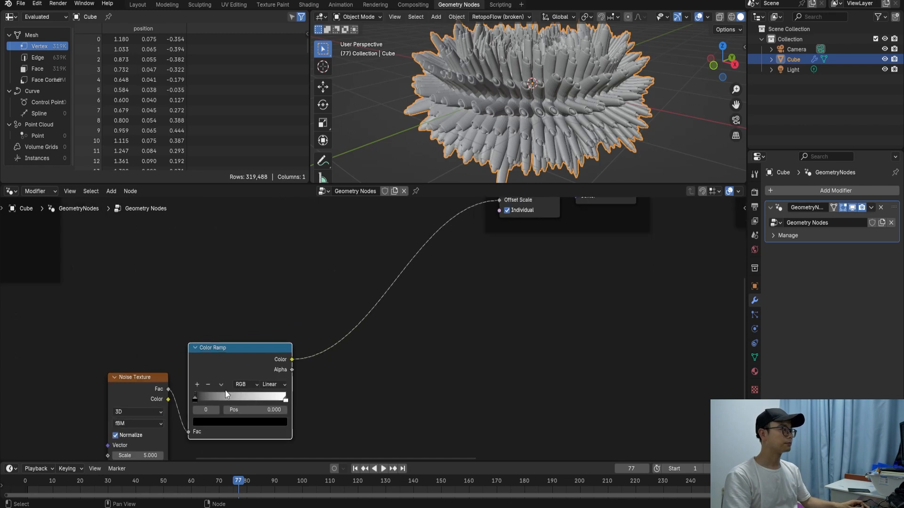
Move the Color Ramp's black stop to about 0.532 while previewing the first extrude's Scale Elements through a Viewer
drag(206, 400, 237, 396)
scroll(513, 297, down, 5)
middle_drag(500, 329, 470, 385)
click(503, 246)
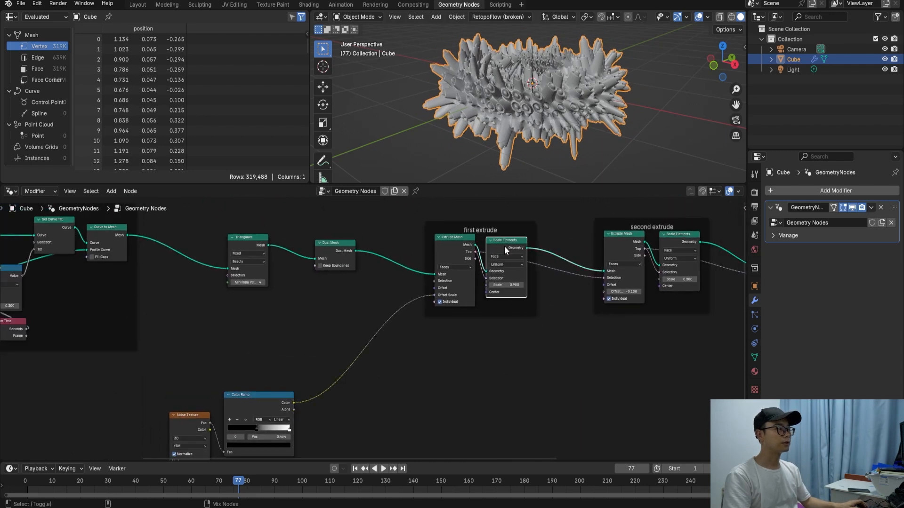
ctrl+shift+click(504, 247)
drag(256, 428, 262, 430)
Insert a Math node between the Color Ramp's Color output and the first extrude's Offset Scale input
scroll(372, 332, down, 1)
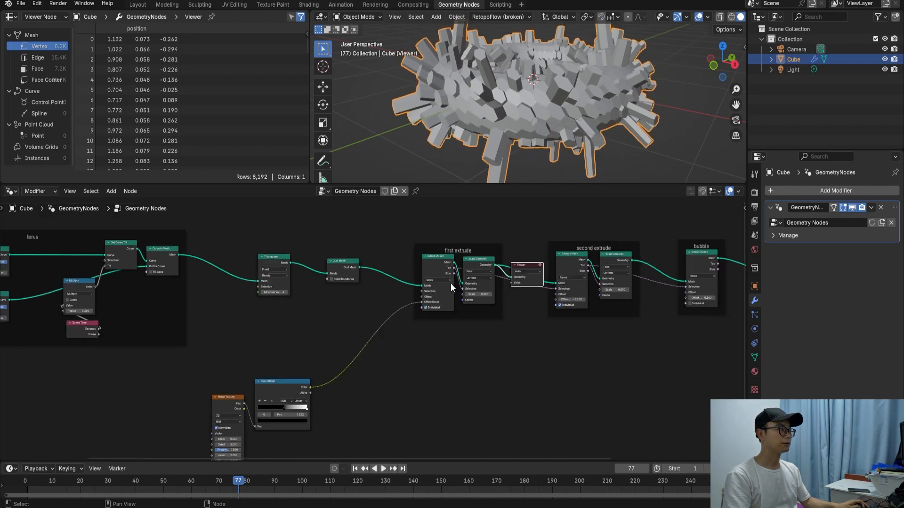
scroll(402, 343, up, 3)
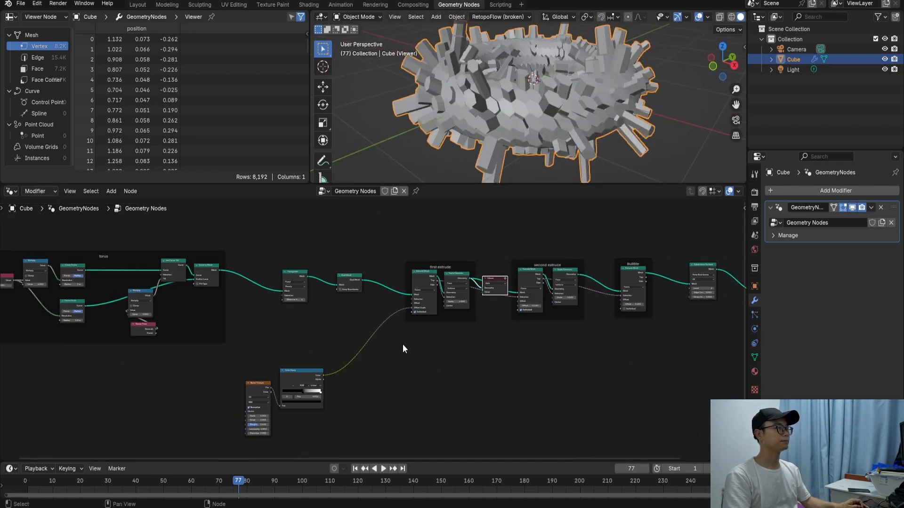
key(shift+a)
mouse_move(354, 323)
click(340, 299)
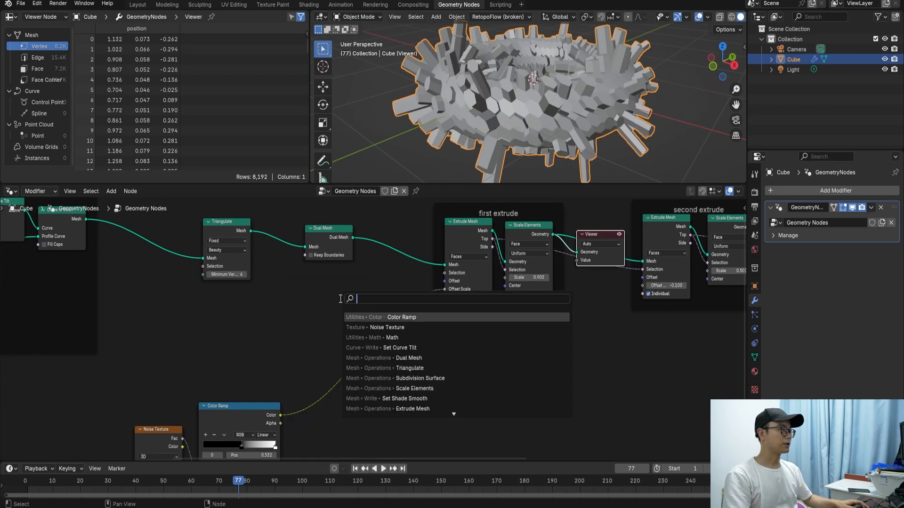
text(math)
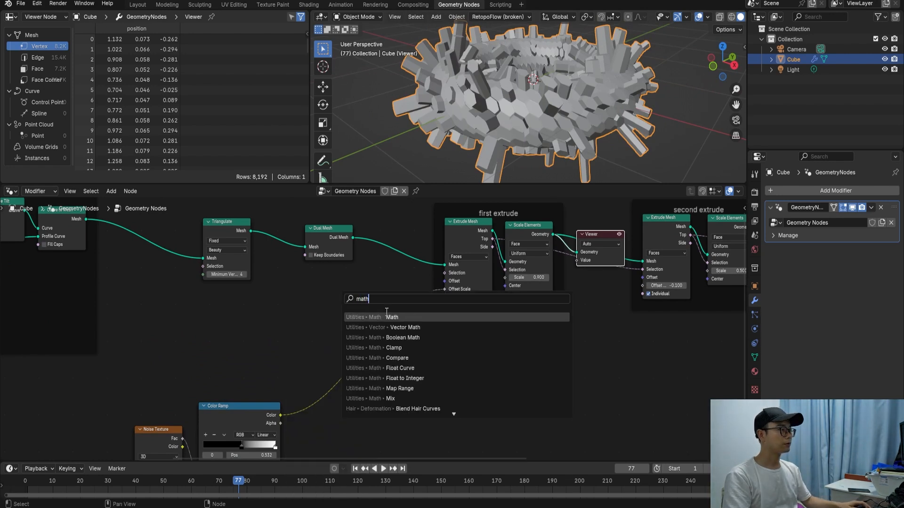
click(386, 317)
click(332, 321)
Change the new Math node's operation to Multiply and set its second value to 0.1
click(355, 344)
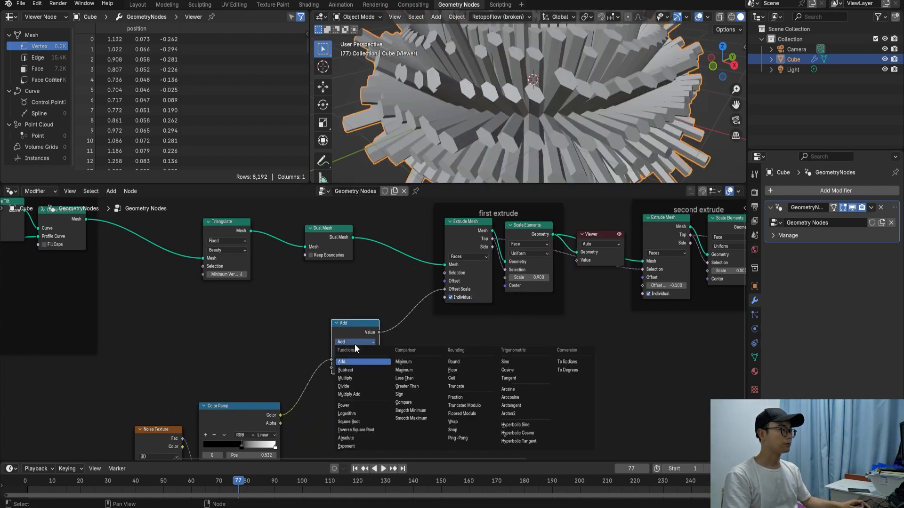
click(365, 378)
scroll(366, 376, up, 2)
click(367, 377)
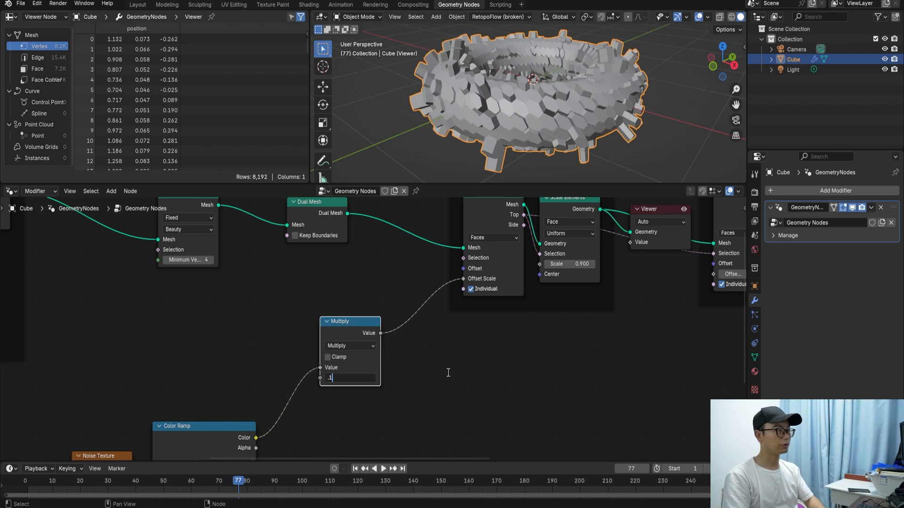
text(.1)
key(Return)
Save the file and delete the Viewer node after the first extrude to show the full model
scroll(515, 140, up, 2)
scroll(509, 279, down, 1)
key(ctrl+s)
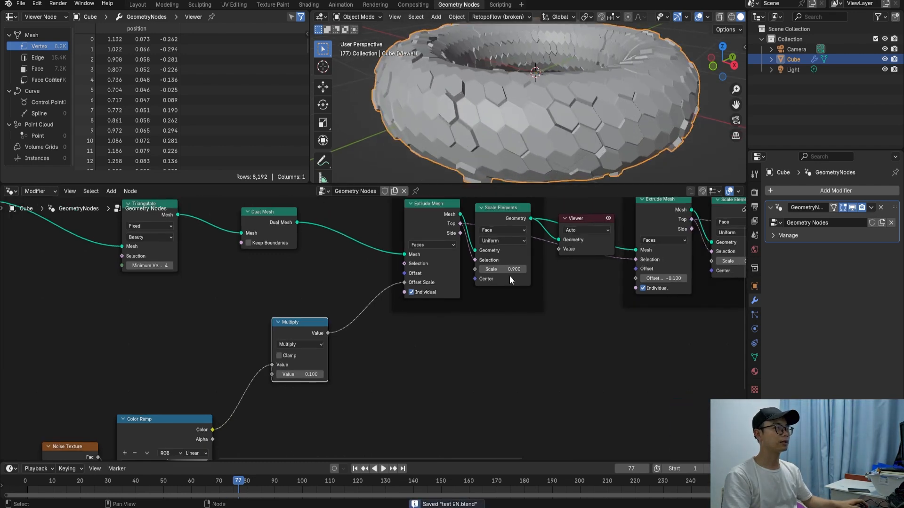
click(585, 219)
key(x)
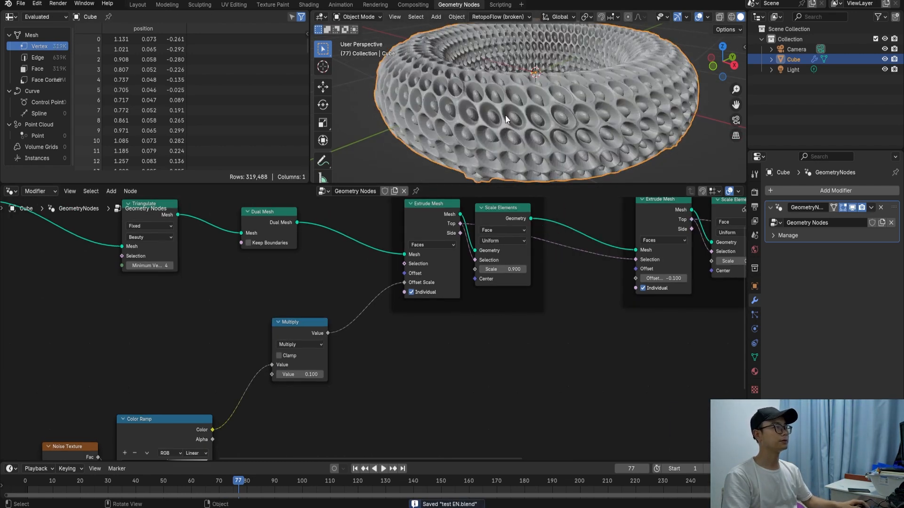
Try a value of 0.2 on the Multiply node that drives the first extrude's Offset Scale
middle_drag(494, 111, 492, 123)
scroll(368, 333, up, 1)
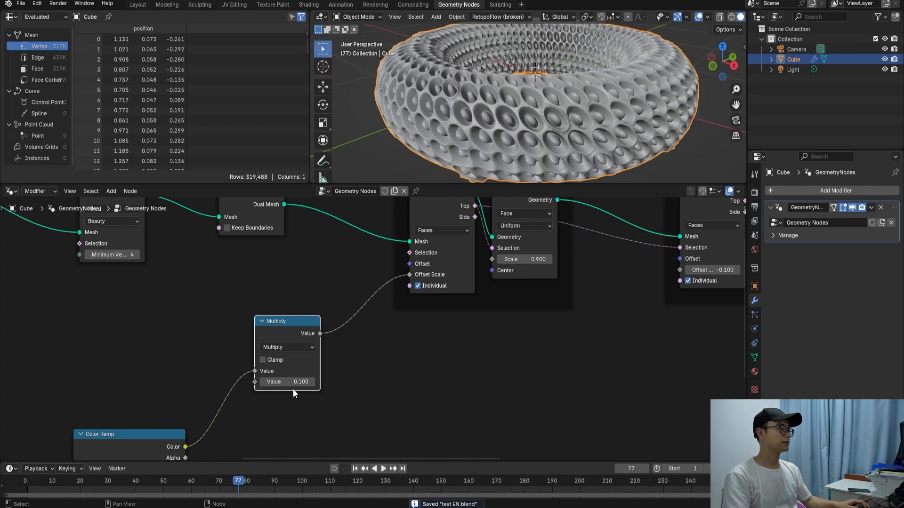
click(302, 382)
text(.2)
key(Return)
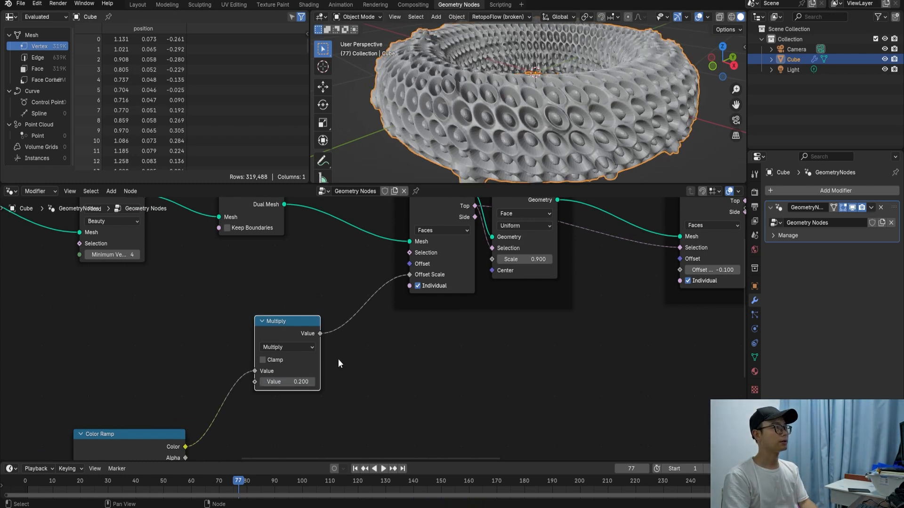
Try values of 0.5 and 0.4 on the Multiply node that drives the first extrude's Offset Scale
click(300, 381)
text(.)
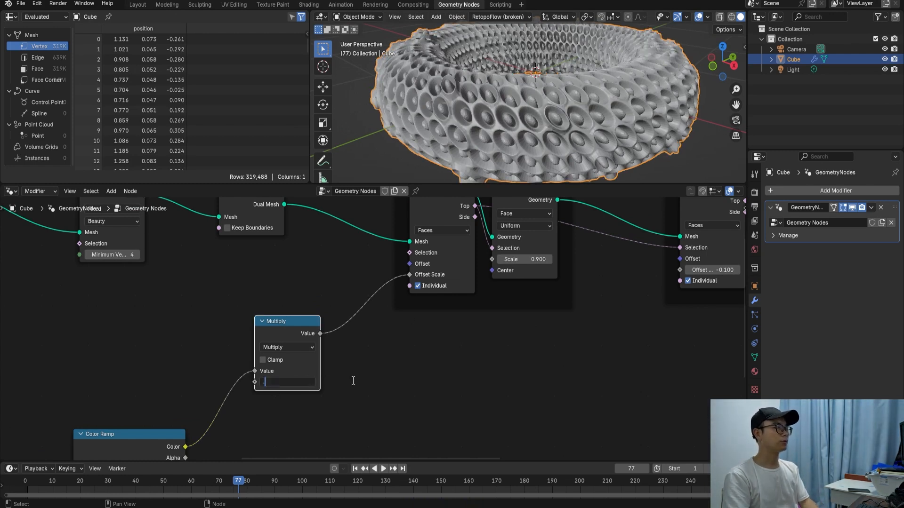
text(4)
key(Return)
key(Return)
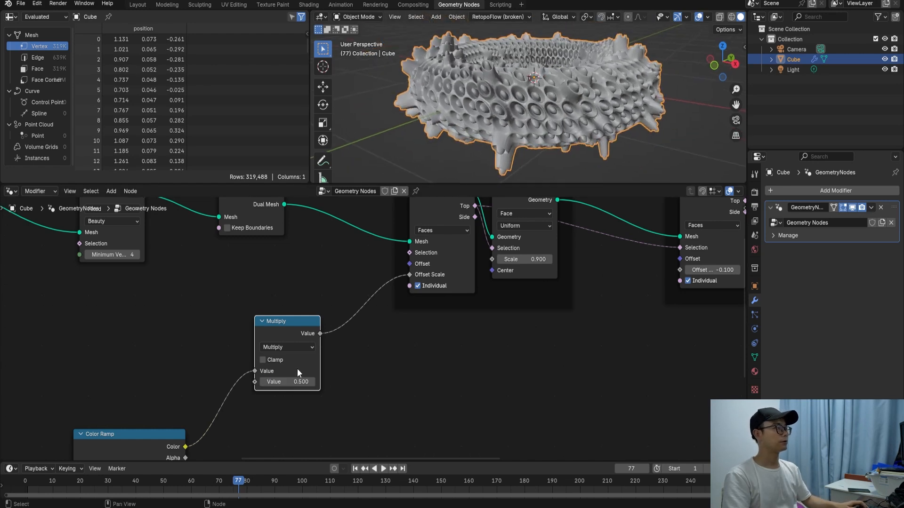
text(.4)
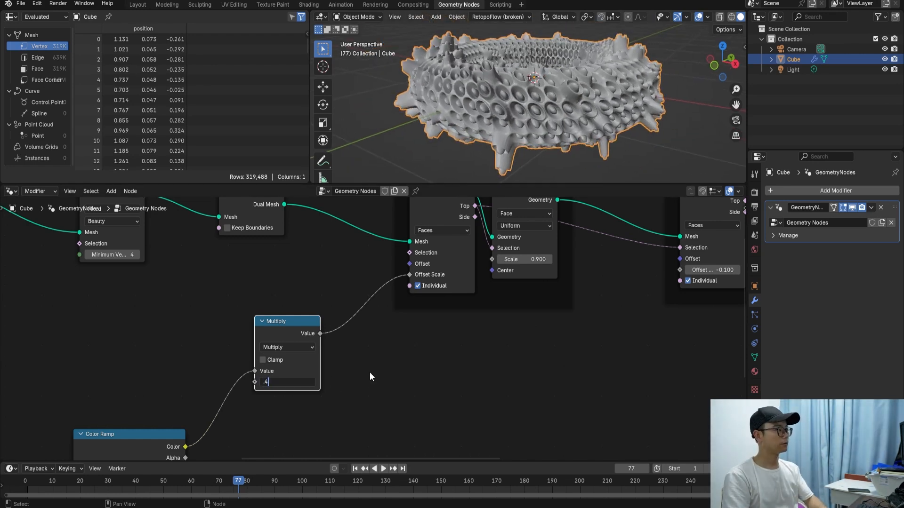
key(Return)
Save the file and move the Color Ramp's black stop to position 0.350
middle_drag(264, 380, 351, 314)
scroll(357, 325, up, 3)
middle_drag(253, 399, 287, 354)
key(ctrl+s)
drag(214, 398, 193, 399)
scroll(502, 89, down, 2)
middle_drag(506, 99, 494, 137)
scroll(484, 228, up, 2)
Set the second value of the first extrude's Multiply node to 0.2 and save the file
click(446, 245)
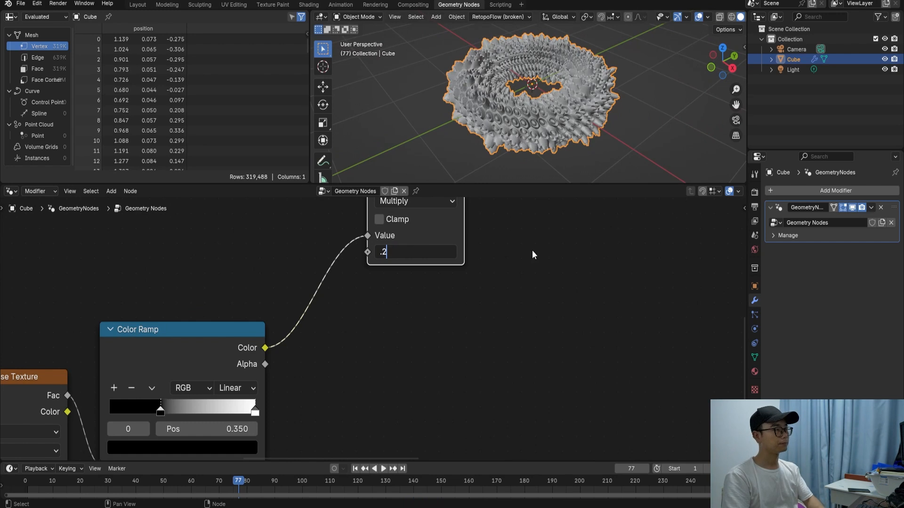
text(.2)
key(Return)
scroll(559, 120, up, 2)
key(ctrl+s)
scroll(534, 281, down, 2)
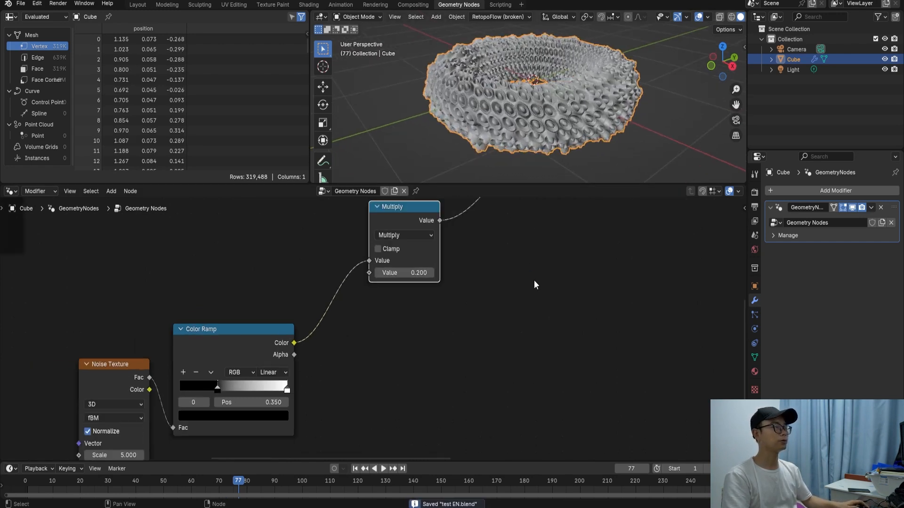
Duplicate the Multiply node and wire the copy between the Color Ramp's Color output and the first extrude's Scale Elements Scale input
scroll(534, 281, down, 3)
scroll(402, 318, up, 3)
drag(413, 207, 427, 206)
click(245, 310)
key(shift+d)
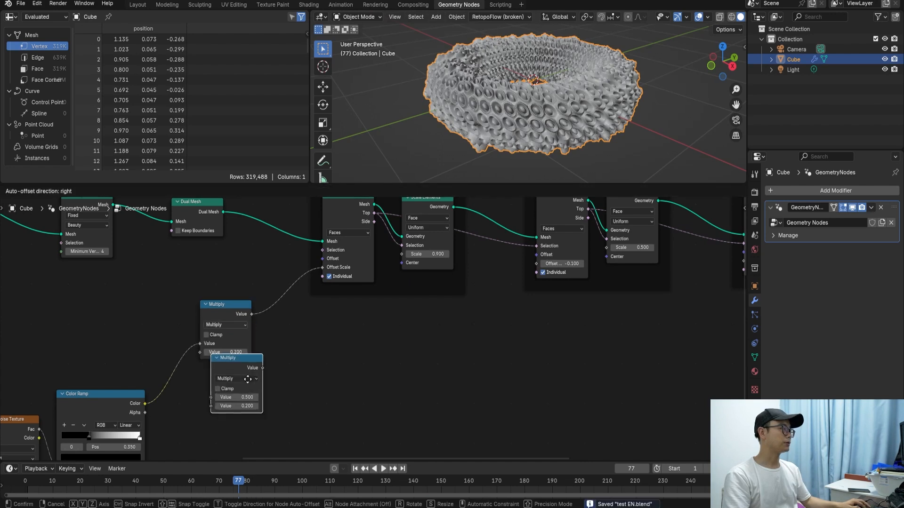
click(249, 392)
drag(146, 403, 212, 410)
scroll(255, 378, up, 3)
middle_drag(254, 377, 303, 375)
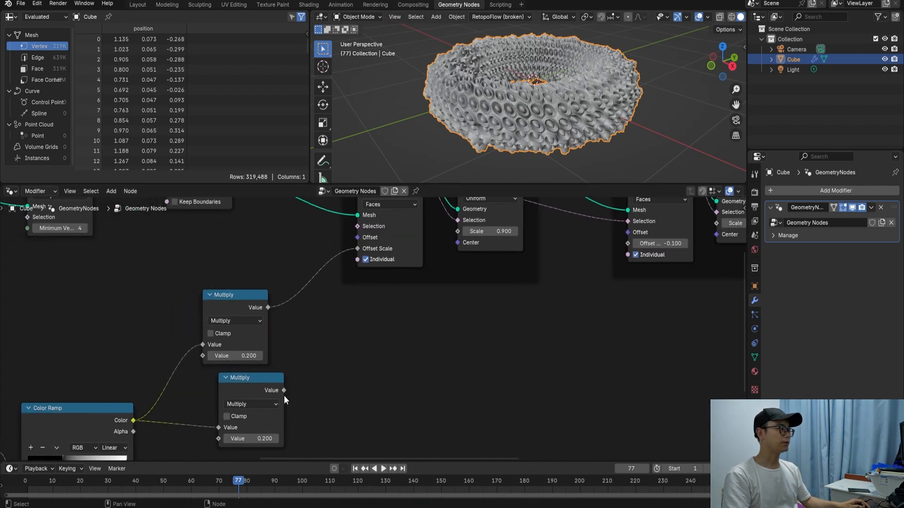
drag(458, 241, 460, 230)
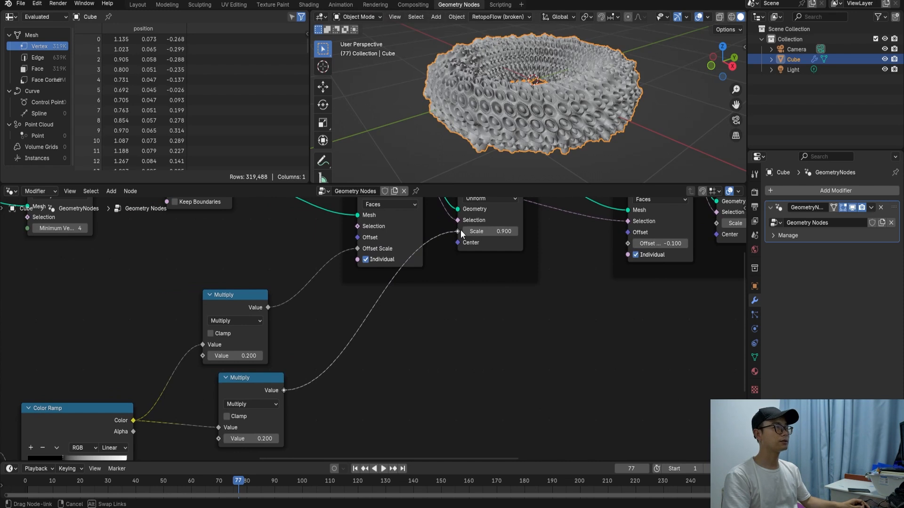
scroll(517, 128, up, 3)
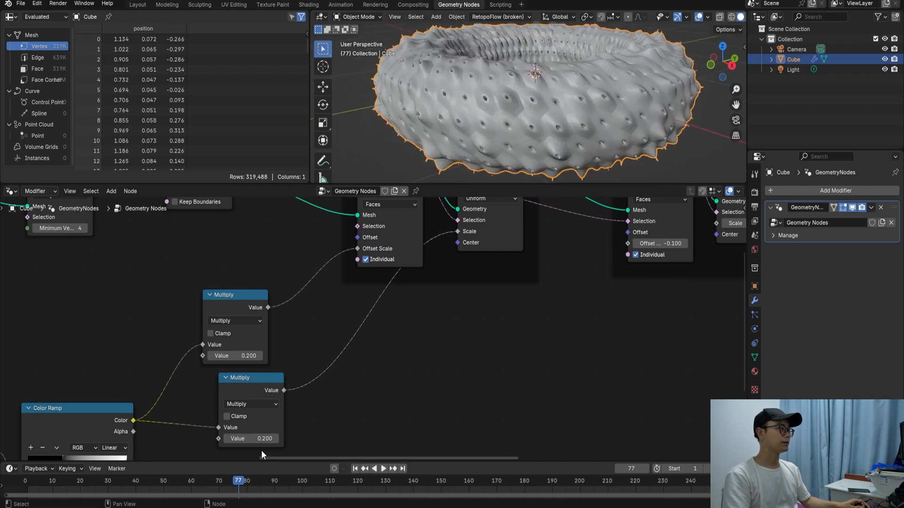
Try 0.5 and 1 as the second value of the Multiply node driving the first Scale Elements' Scale
click(270, 437)
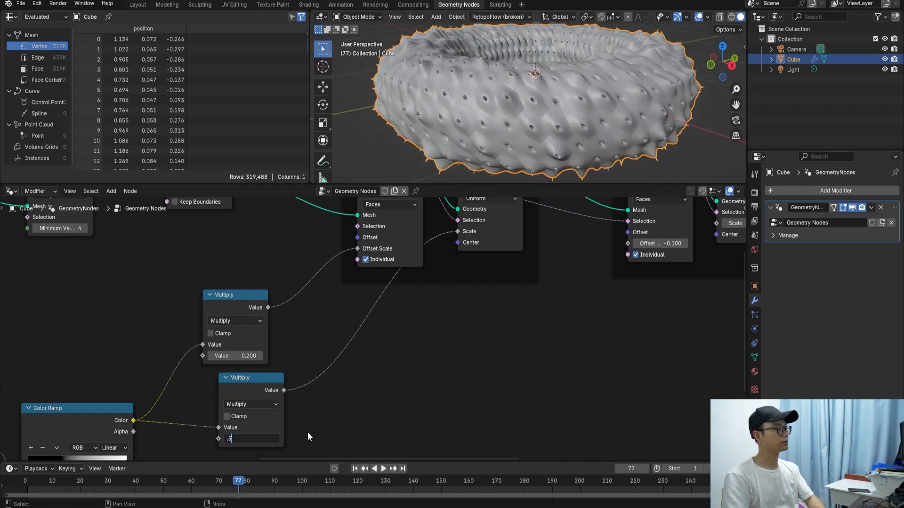
key(Return)
key(Return)
text(1)
key(Return)
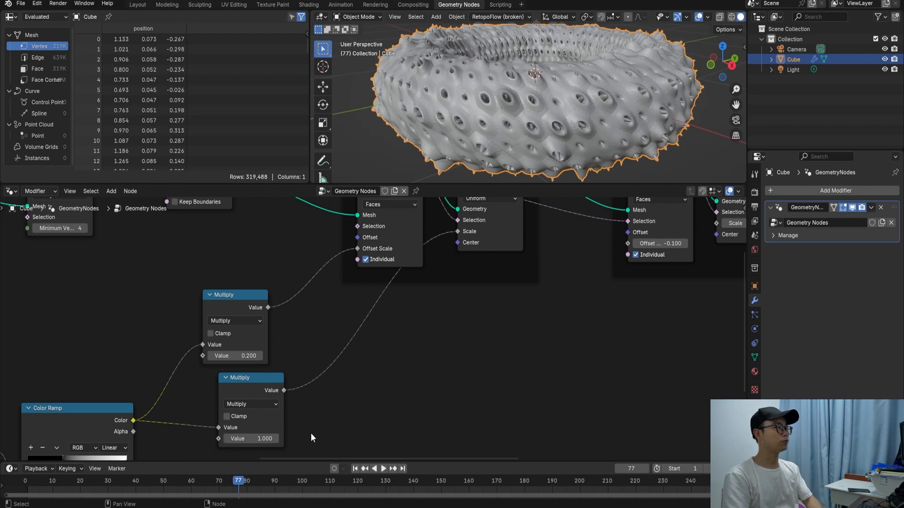
Set the Multiply node driving the first Scale Elements' Scale to 2 and save the file
text(2)
key(Return)
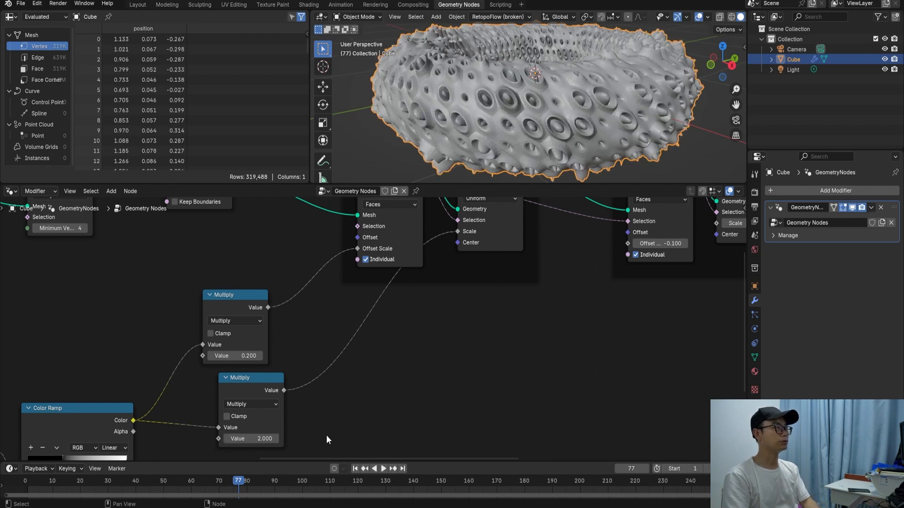
key(Return)
click(263, 438)
text(2)
key(Return)
mouse_move(527, 132)
middle_down()
mouse_move(550, 133)
mouse_move(541, 137)
mouse_move(534, 123)
middle_up()
key(ctrl+s)
Duplicate the lower Multiply node and wire the copy between the Color Ramp's Color output and the second extrude's Offset Scale
scroll(511, 284, down, 3)
middle_drag(538, 254, 544, 228)
click(291, 352)
key(shift+d)
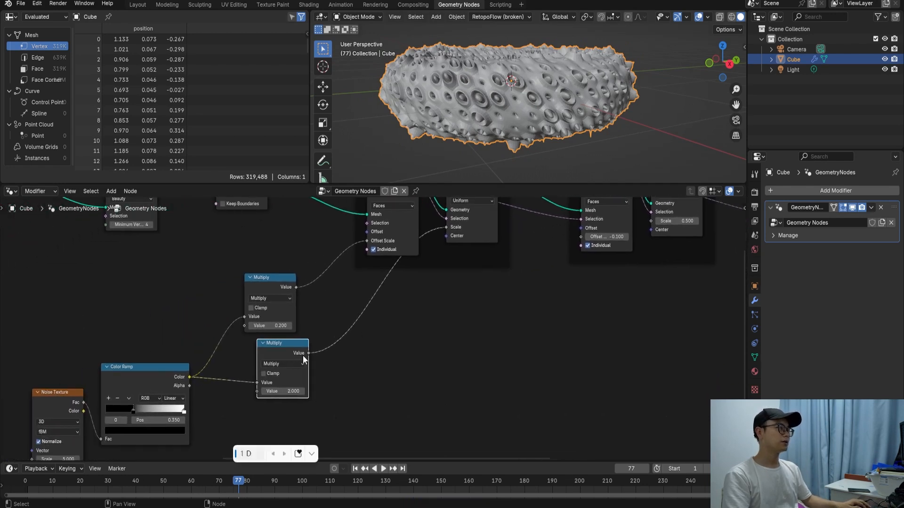
key(shift+d)
click(565, 387)
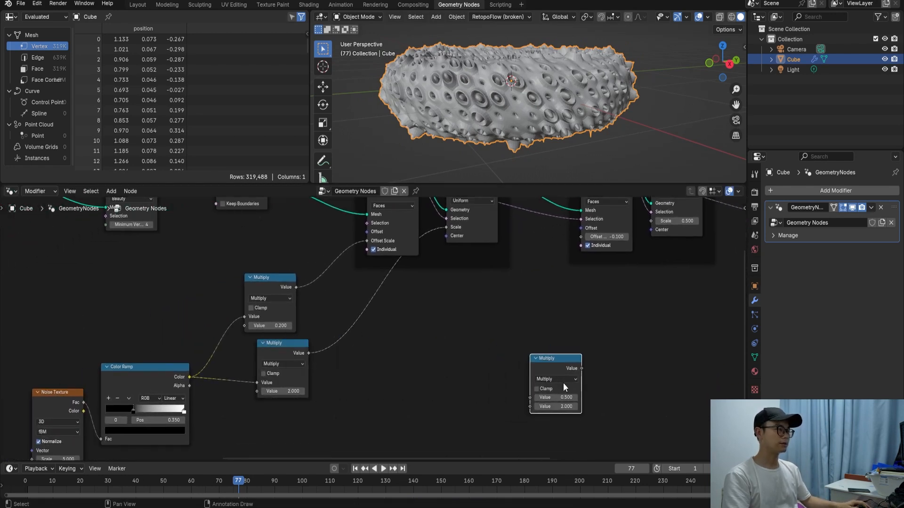
middle_drag(556, 374, 511, 369)
drag(149, 372, 490, 381)
drag(509, 352, 500, 332)
middle_drag(527, 298, 490, 347)
scroll(489, 338, up, 3)
drag(482, 391, 490, 251)
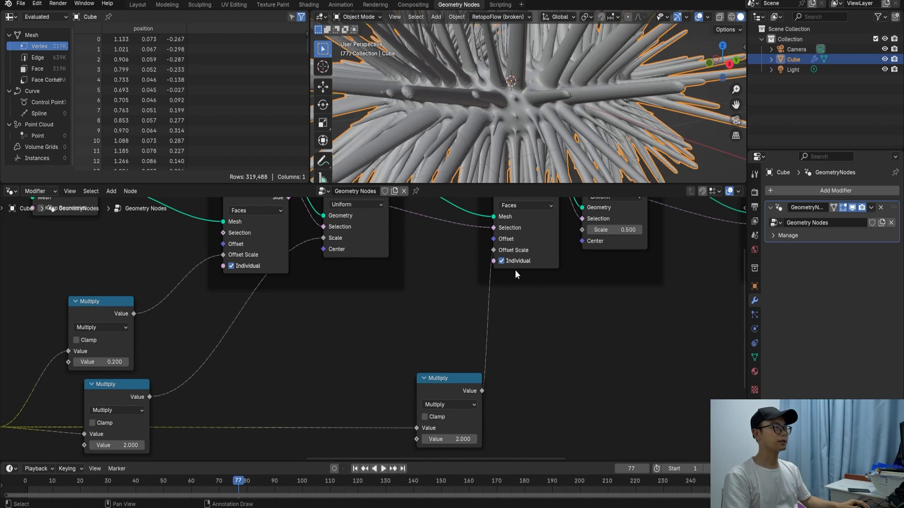
Set the second value of the Multiply node driving the second extrude's Offset Scale to -0.3
middle_drag(464, 400, 461, 378)
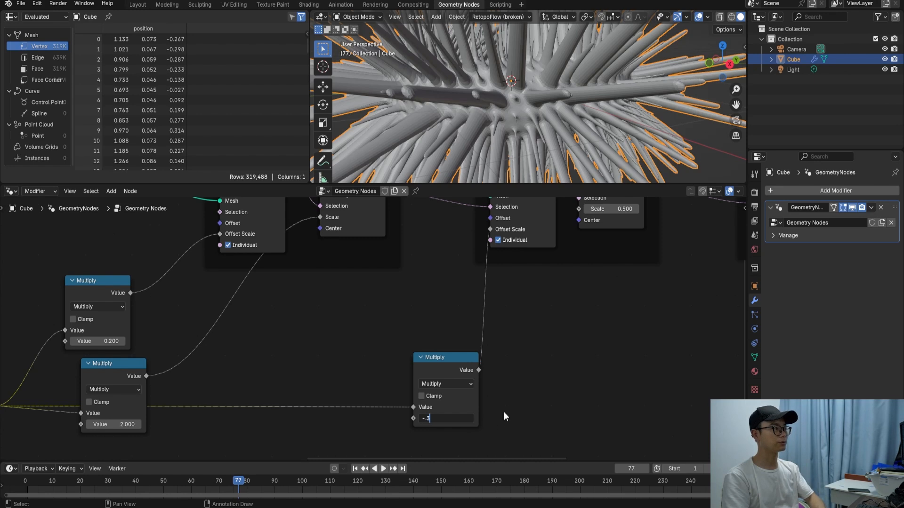
key(Return)
middle_drag(502, 106, 516, 142)
scroll(447, 336, down, 2)
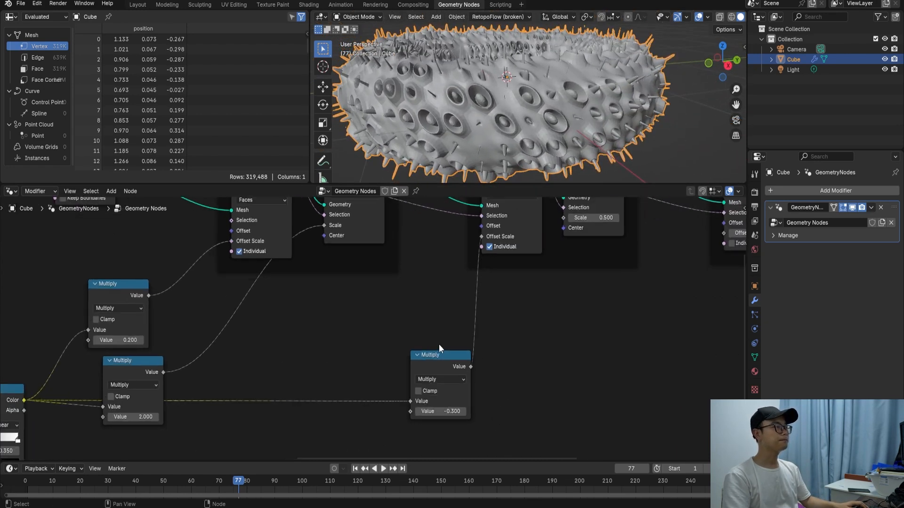
Duplicate the -0.3 Multiply node and wire the copy from the Color Ramp's Color output to the second Scale Elements' Scale input
middle_drag(439, 348, 462, 305)
click(461, 315)
key(shift+d)
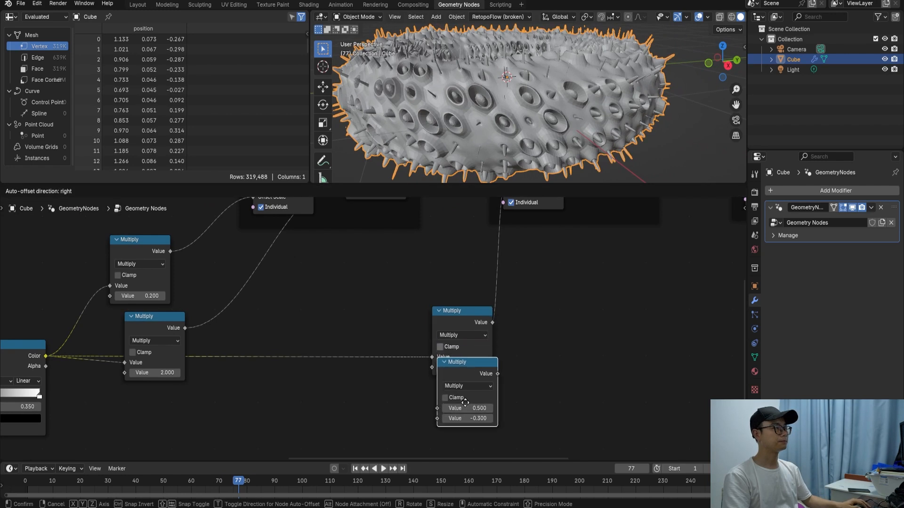
click(461, 434)
middle_drag(460, 404, 467, 375)
drag(52, 328, 429, 418)
scroll(473, 407, down, 2)
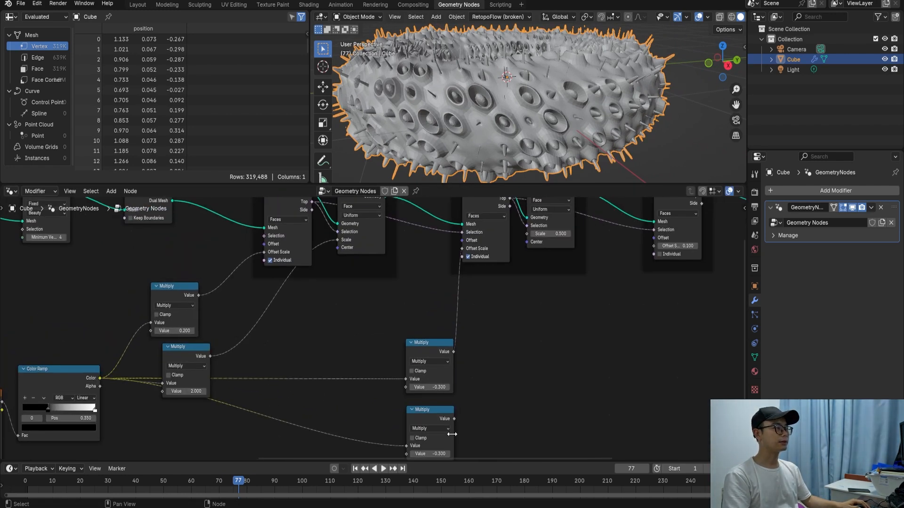
drag(527, 252, 527, 236)
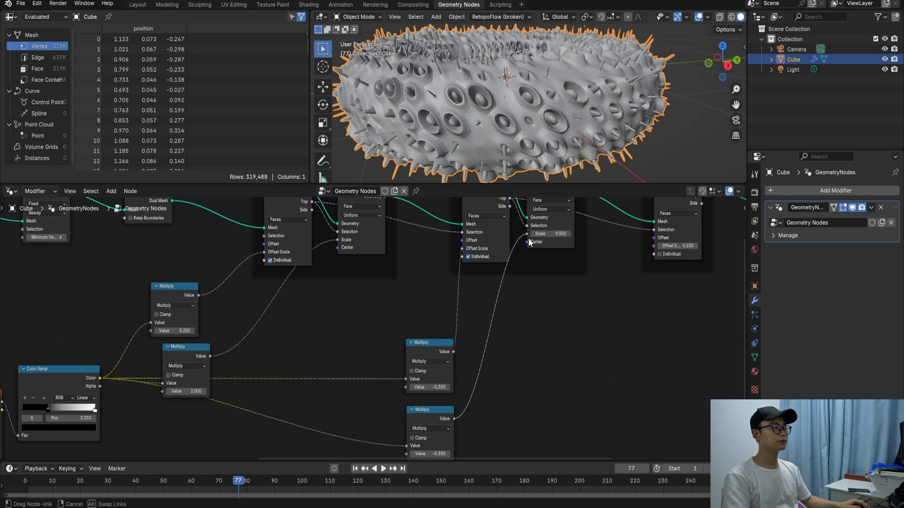
scroll(521, 312, up, 4)
scroll(521, 310, down, 3)
Try values of 1 and 2 on the Multiply node driving the second Scale Elements' Scale
middle_drag(520, 391, 498, 305)
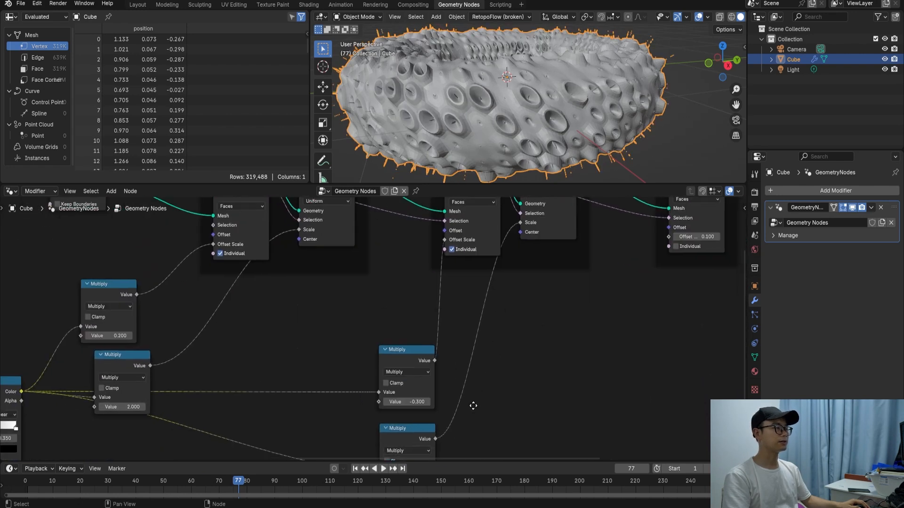
middle_drag(473, 405, 474, 316)
scroll(454, 394, up, 7)
click(452, 439)
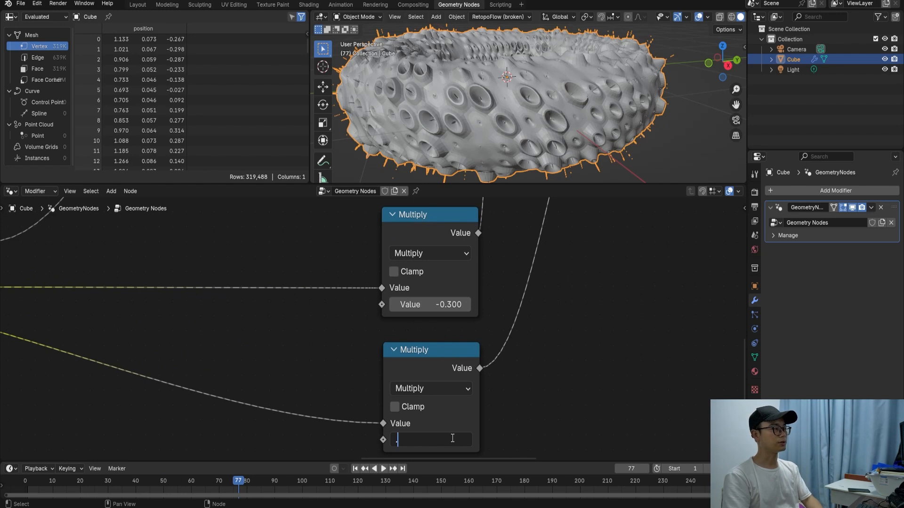
key(Return)
click(450, 439)
text(1)
key(Return)
click(451, 440)
text(2)
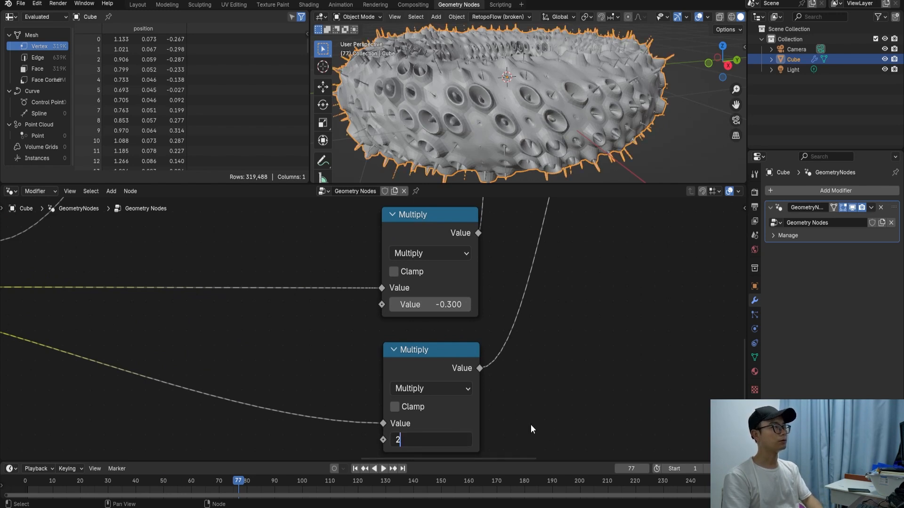
key(Return)
middle_drag(542, 132, 514, 118)
Set the Multiply node driving the second Scale Elements' Scale to 1.5 and save the file
click(452, 439)
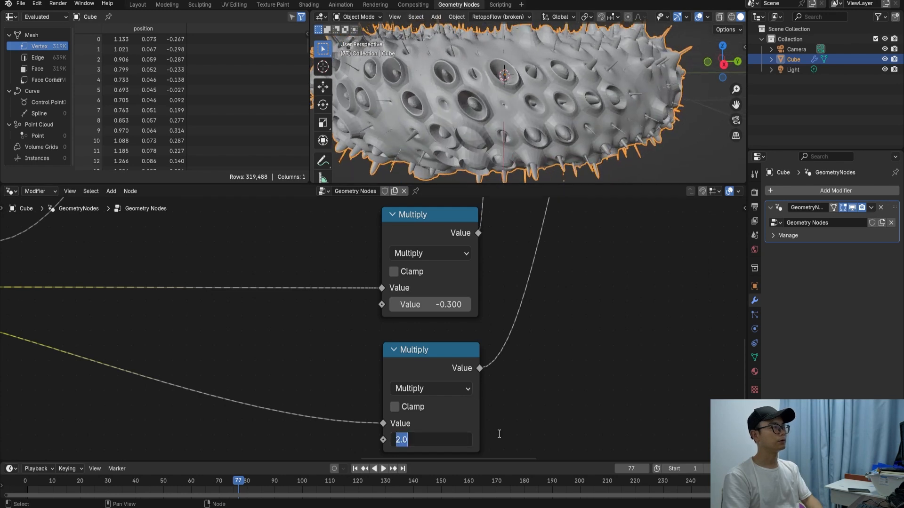
key(Return)
middle_drag(504, 105, 513, 97)
scroll(477, 302, down, 5)
key(ctrl+s)
scroll(477, 306, down, 2)
scroll(497, 134, down, 3)
middle_drag(496, 134, 515, 142)
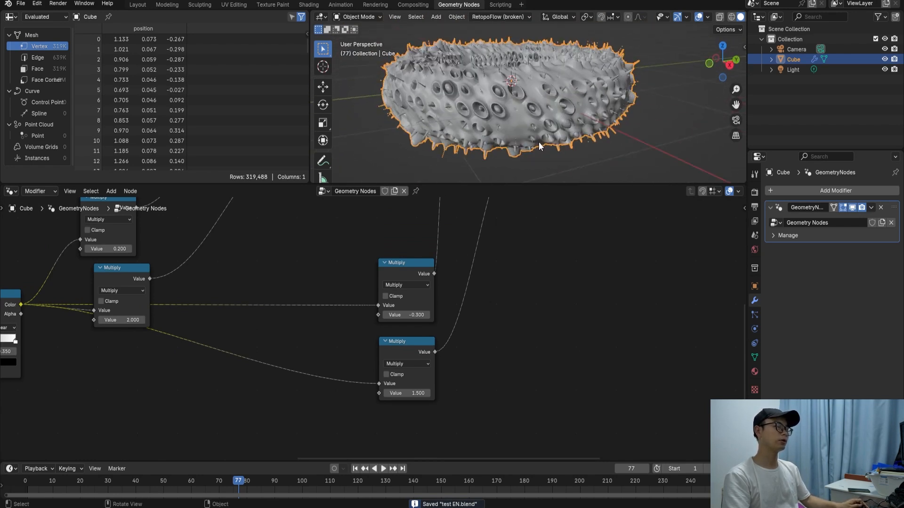
scroll(527, 141, up, 4)
scroll(471, 271, down, 7)
Duplicate the 1.5 Multiply node below the bubble frame and feed the Color Ramp's Color output into the copy's first value
middle_drag(534, 234, 470, 281)
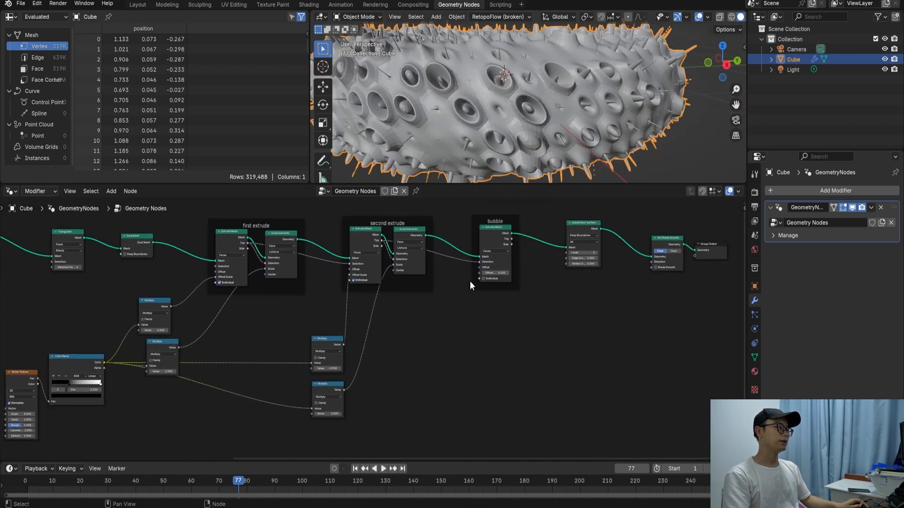
scroll(510, 236, up, 2)
middle_drag(328, 398, 378, 332)
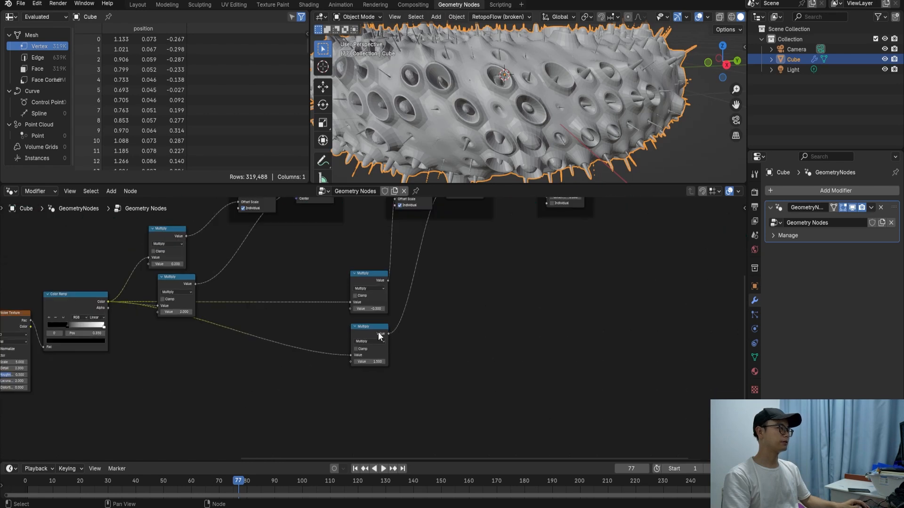
click(378, 331)
key(shift+d)
click(604, 281)
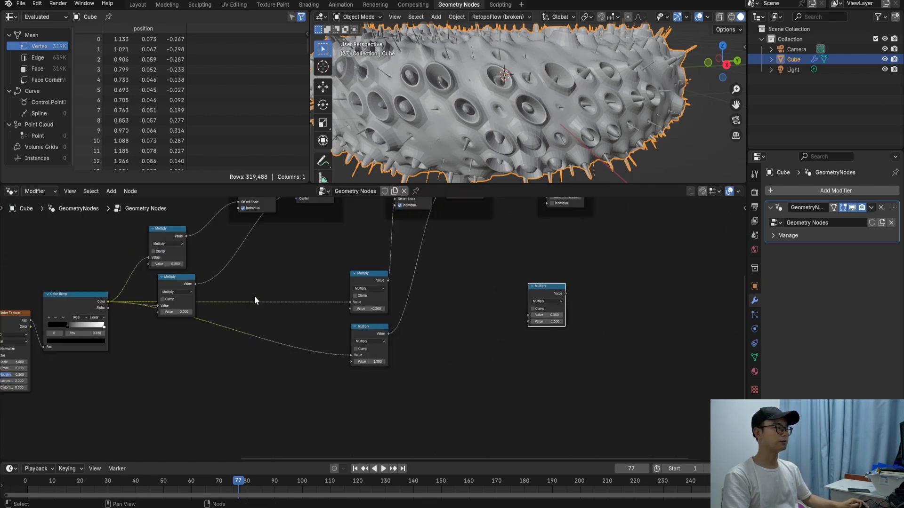
drag(109, 301, 529, 315)
scroll(544, 282, up, 1)
middle_drag(543, 282, 499, 326)
click(530, 323)
Connect the copied Multiply node's output to the bubble extrude's Offset Scale and save the file
scroll(530, 322, up, 2)
middle_drag(558, 322, 449, 358)
scroll(491, 340, up, 1)
scroll(449, 359, down, 2)
middle_drag(476, 324, 479, 359)
scroll(466, 310, up, 1)
middle_drag(468, 417, 471, 399)
drag(441, 301, 447, 280)
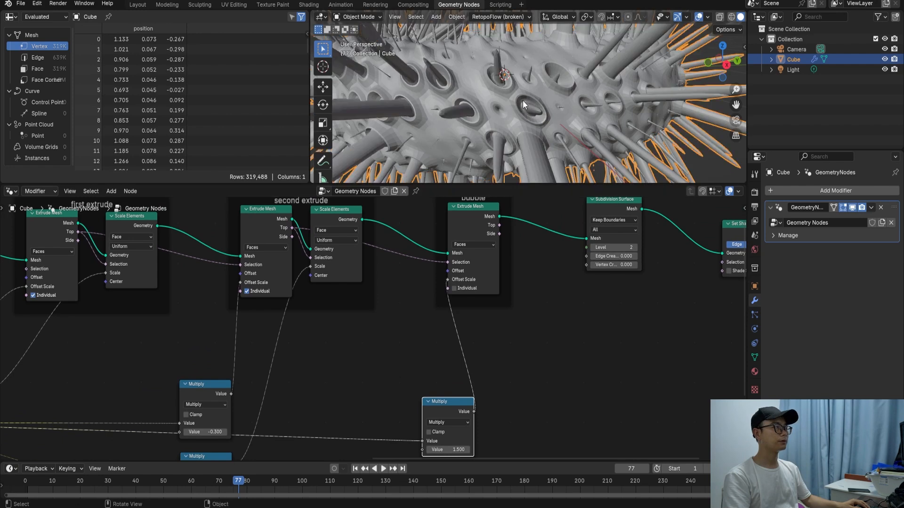
scroll(523, 100, down, 6)
key(ctrl+s)
Play the animation for a few seconds and stop it to examine how the spikes move
middle_drag(539, 98, 507, 113)
scroll(523, 120, up, 2)
key(Home)
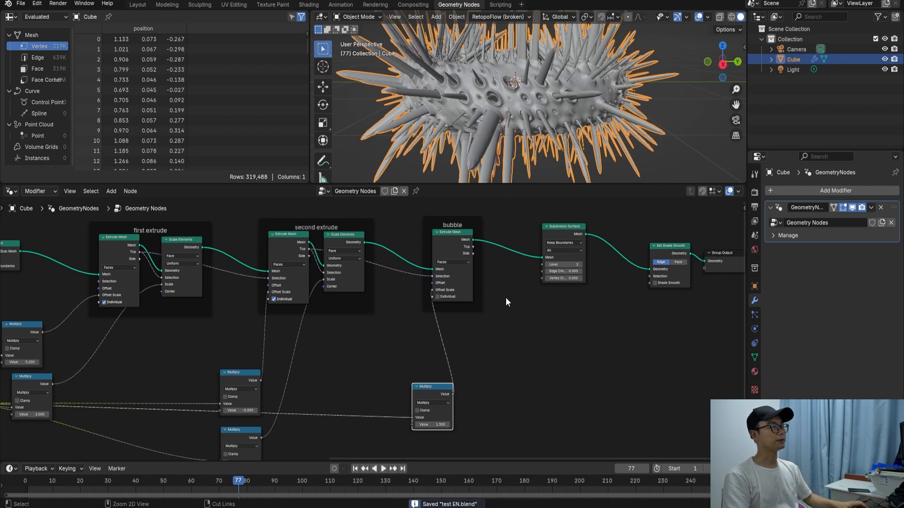
key(space)
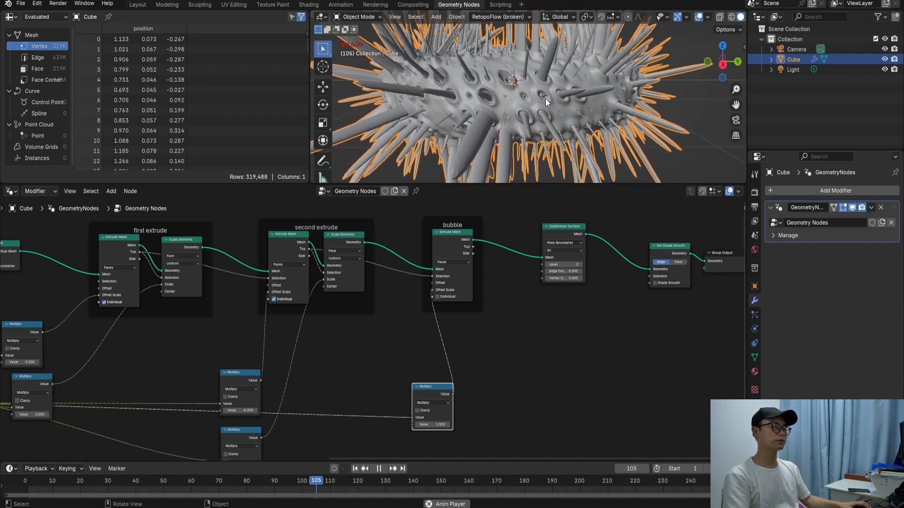
key(space)
Duplicate the bubble's Multiply node and insert the copy on the link between the Color Ramp and the original node
scroll(563, 312, down, 3)
drag(540, 343, 587, 347)
middle_drag(561, 356, 492, 302)
drag(341, 351, 340, 255)
scroll(481, 281, up, 2)
click(547, 277)
key(shift+d)
click(502, 293)
scroll(529, 304, up, 2)
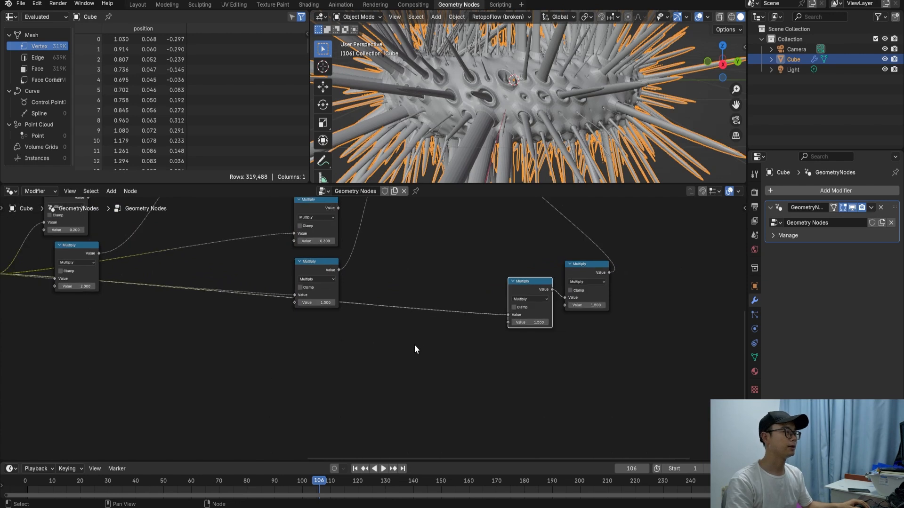
Add a Scene Time node below the second extrude's Multiply nodes
scroll(370, 345, up, 1)
key(shift+a)
text(sce)
key(Return)
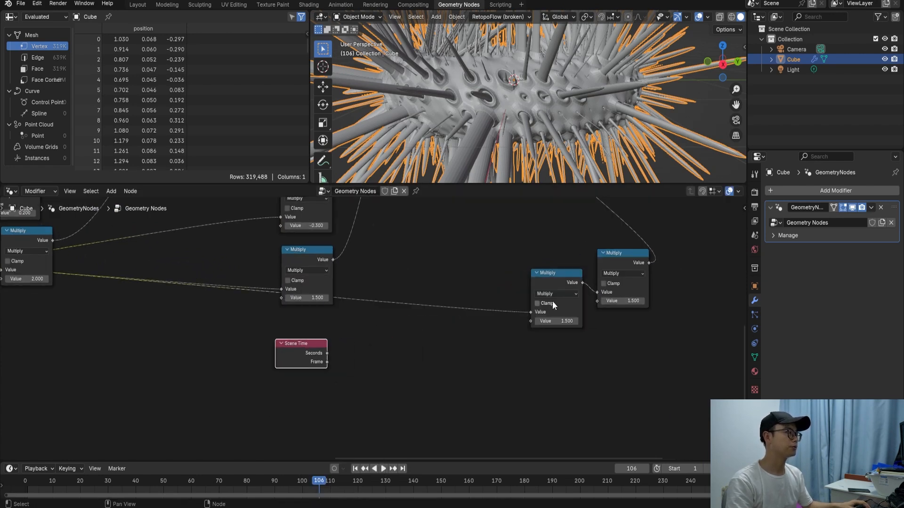
Add a Math node set to Add, fed by the Scene Time node's Seconds output
middle_drag(543, 274, 471, 314)
drag(288, 386, 351, 373)
text(math)
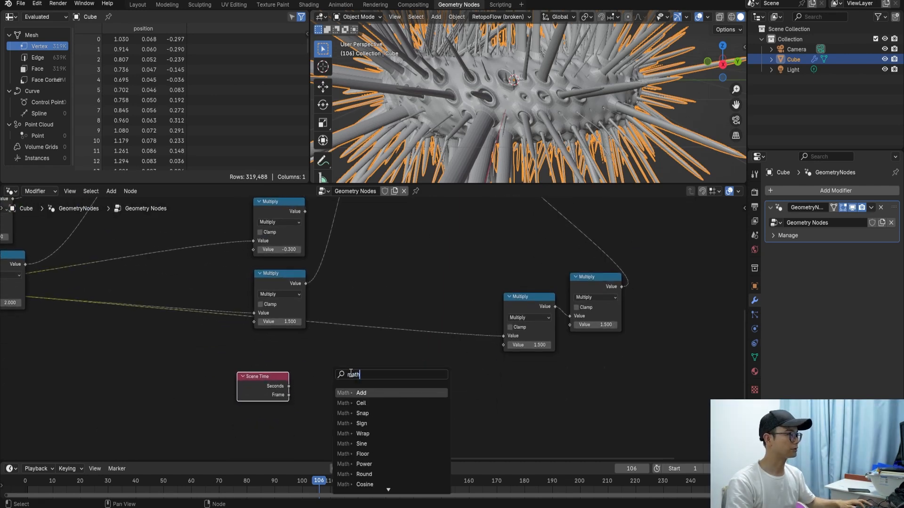
key(Return)
scroll(333, 397, up, 2)
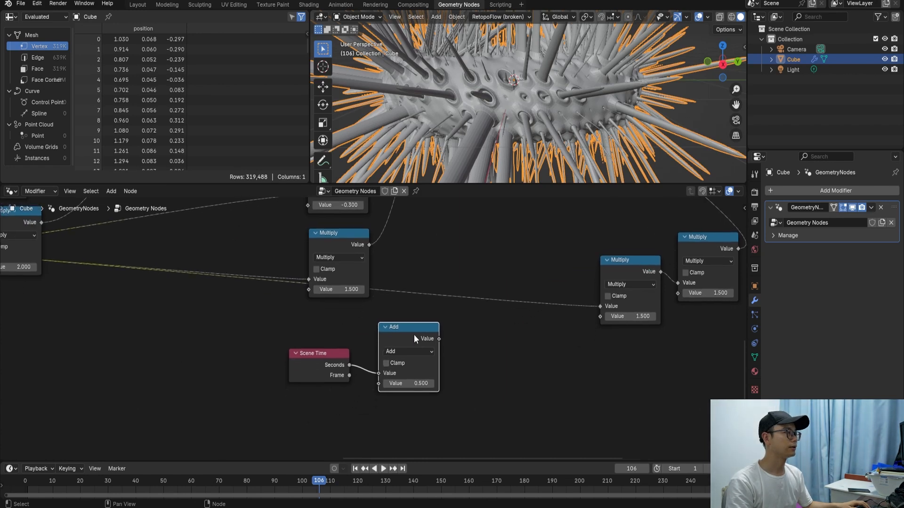
Feed the Add node's output into the second value of the inserted Multiply node and play the animation briefly to check the spikes' motion
drag(437, 342, 600, 316)
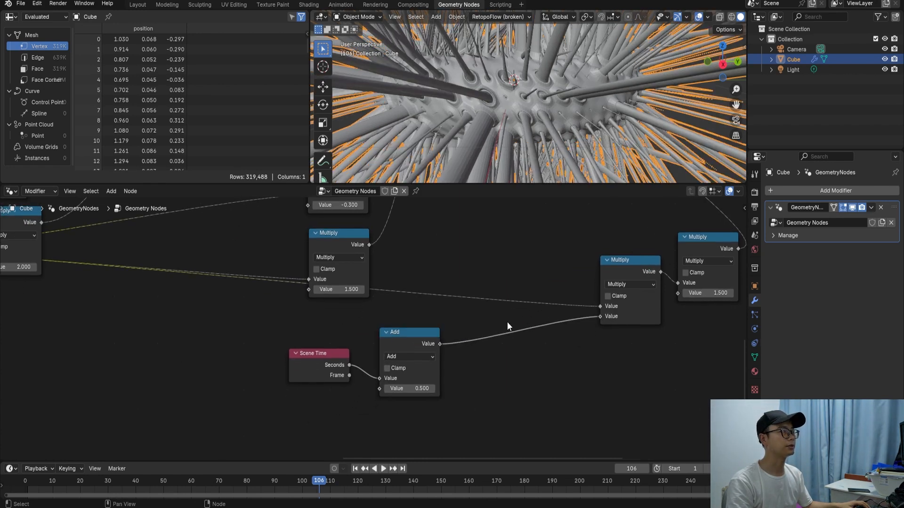
key(space)
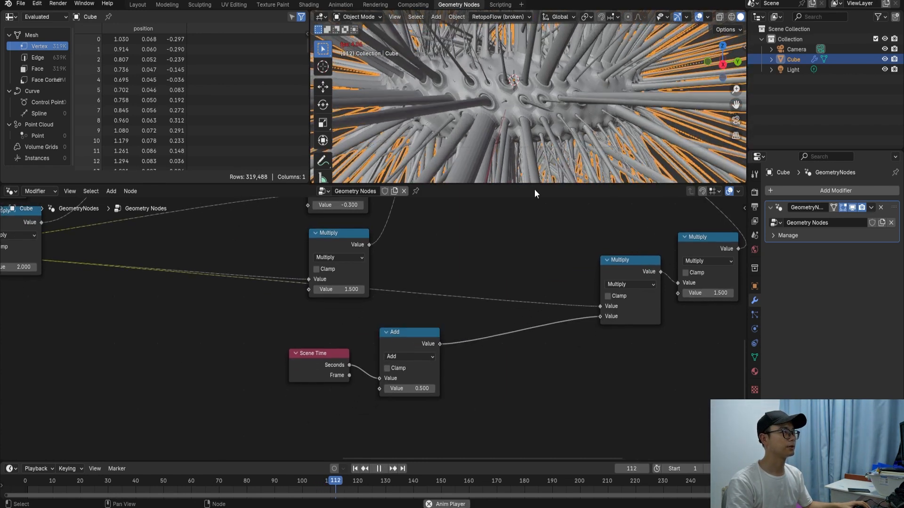
scroll(532, 200, down, 1)
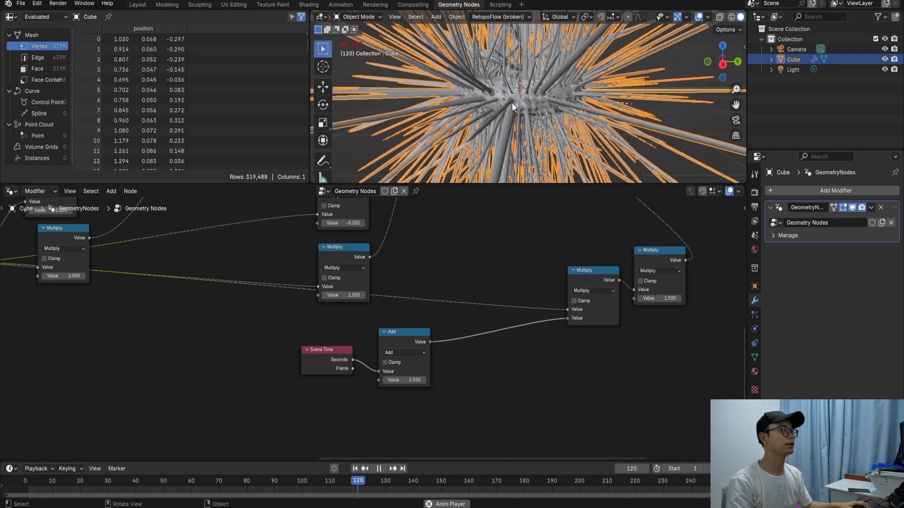
scroll(512, 102, down, 5)
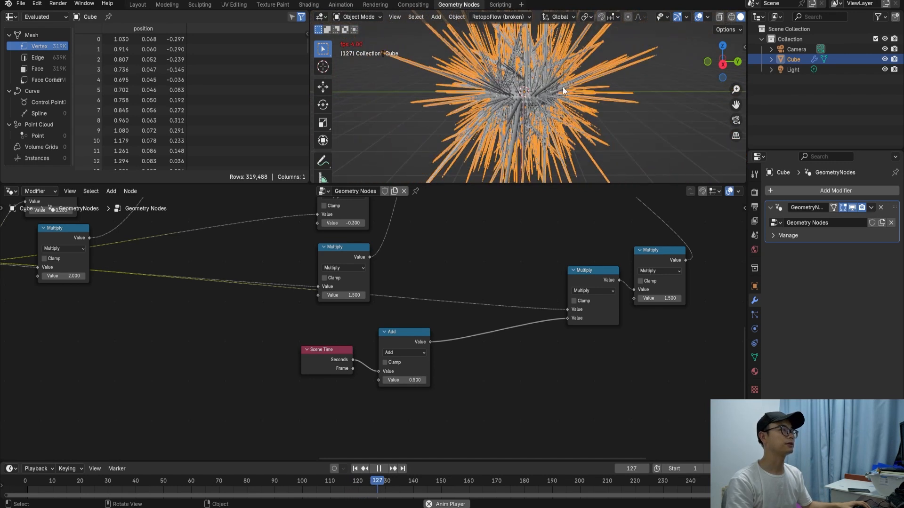
scroll(552, 94, up, 1)
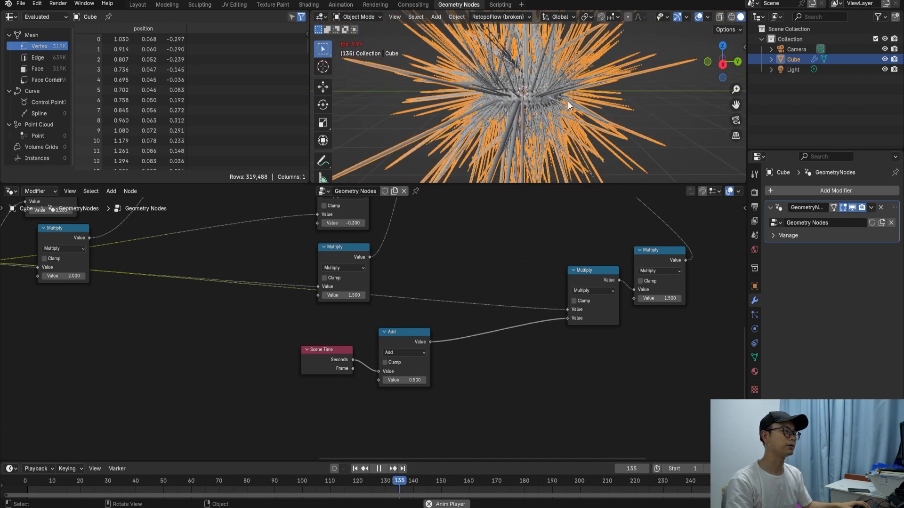
key(space)
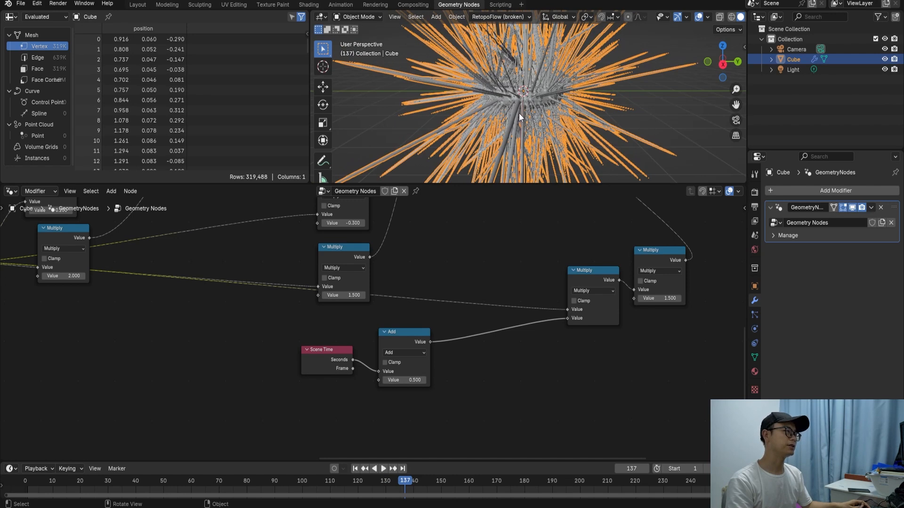
scroll(558, 84, up, 6)
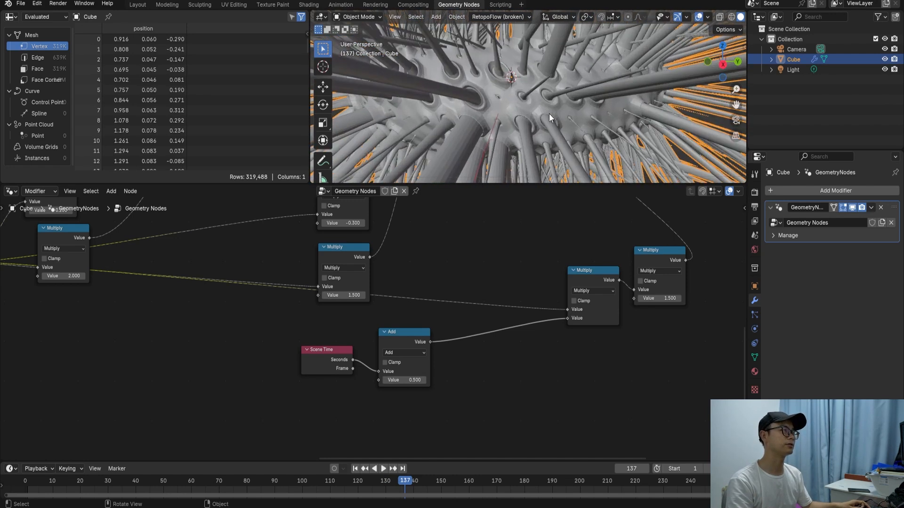
key(shift+a)
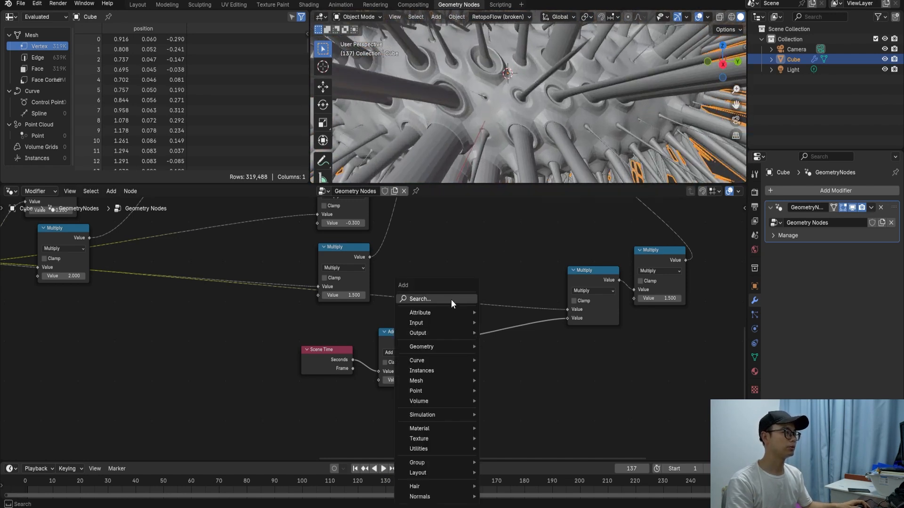
text(sin)
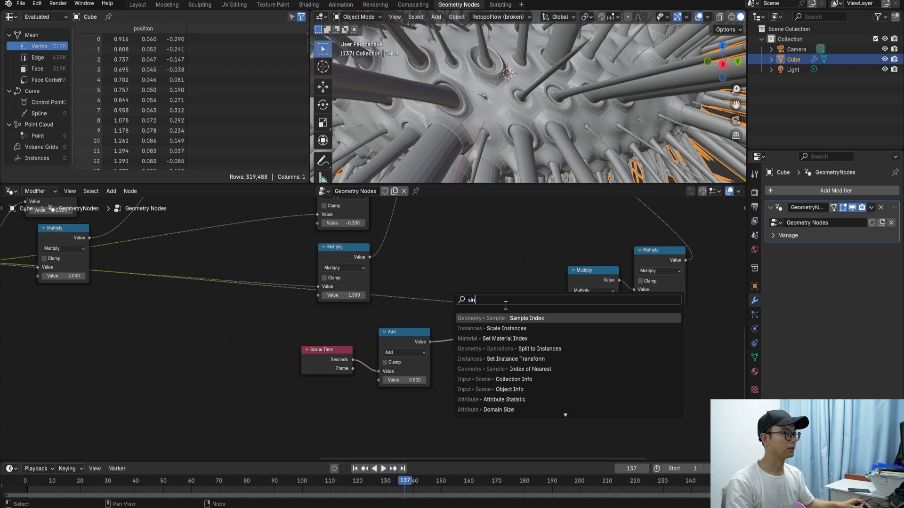
click(422, 331)
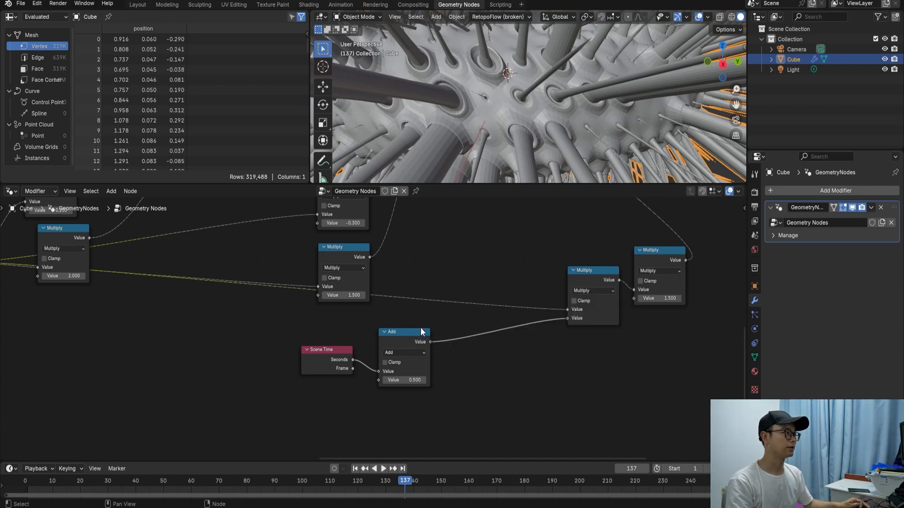
Duplicate the Add node onto the link after it, change the copy to Sine, and play the animation to check it
click(422, 332)
key(shift+d)
click(535, 330)
scroll(527, 349, up, 2)
click(487, 352)
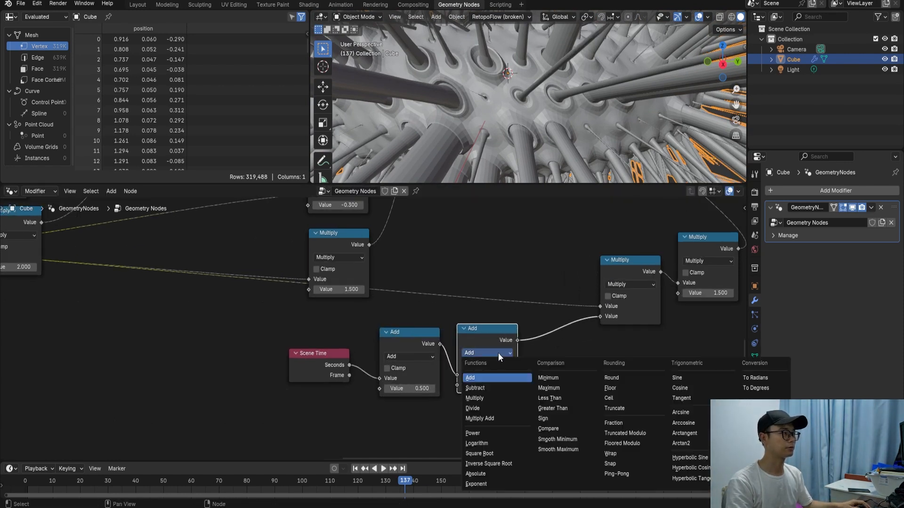
click(685, 378)
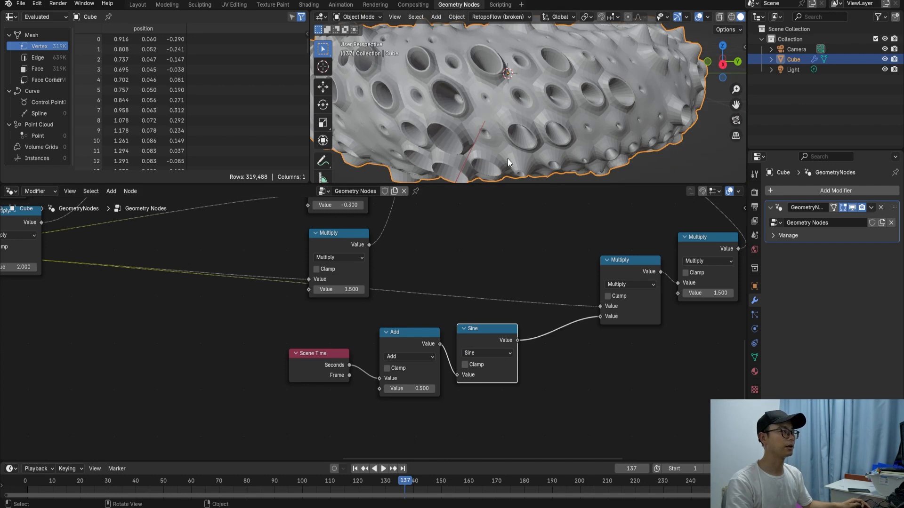
key(space)
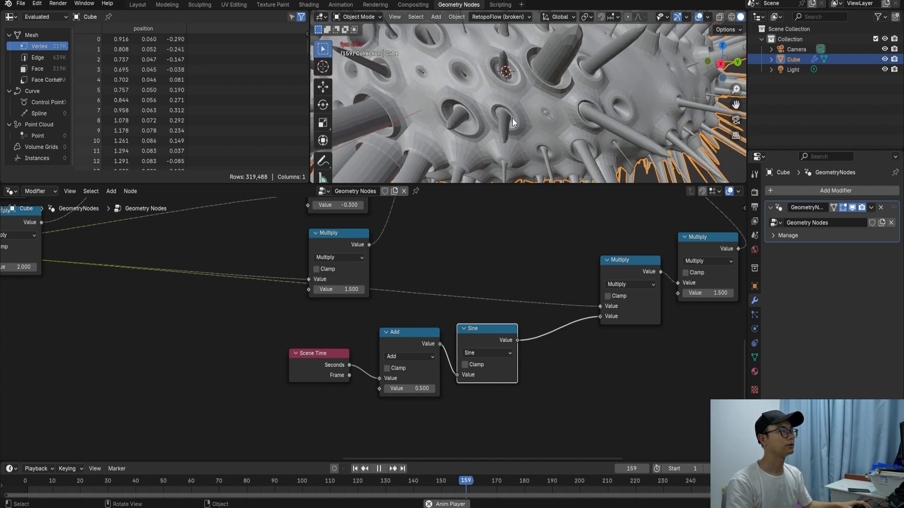
key(space)
Move the Sine and Scene Time nodes to make room around the Add node
middle_drag(504, 352, 502, 335)
drag(488, 326, 494, 339)
middle_drag(324, 342, 343, 342)
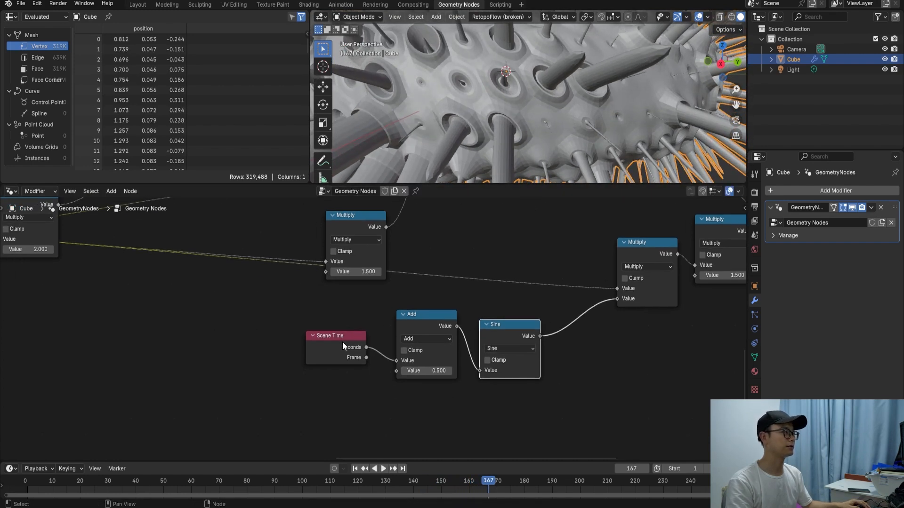
drag(343, 342, 334, 323)
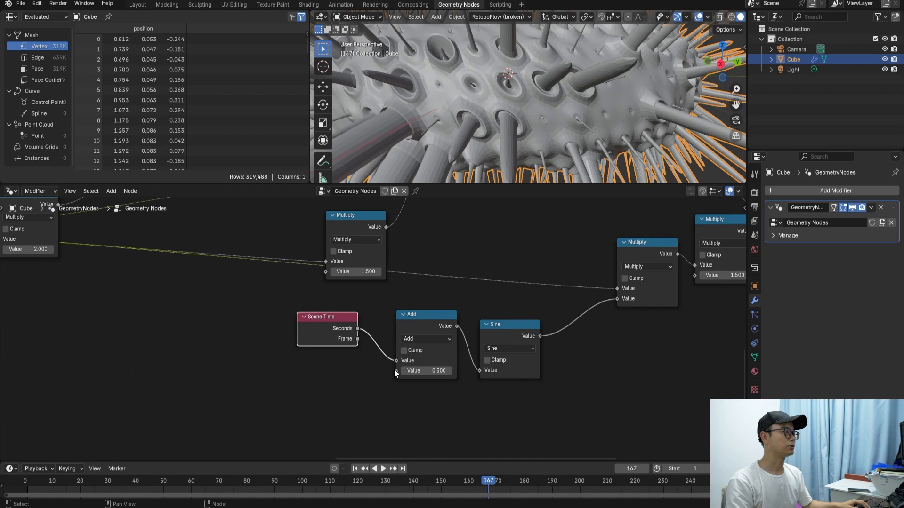
drag(396, 370, 226, 384)
text(inde)
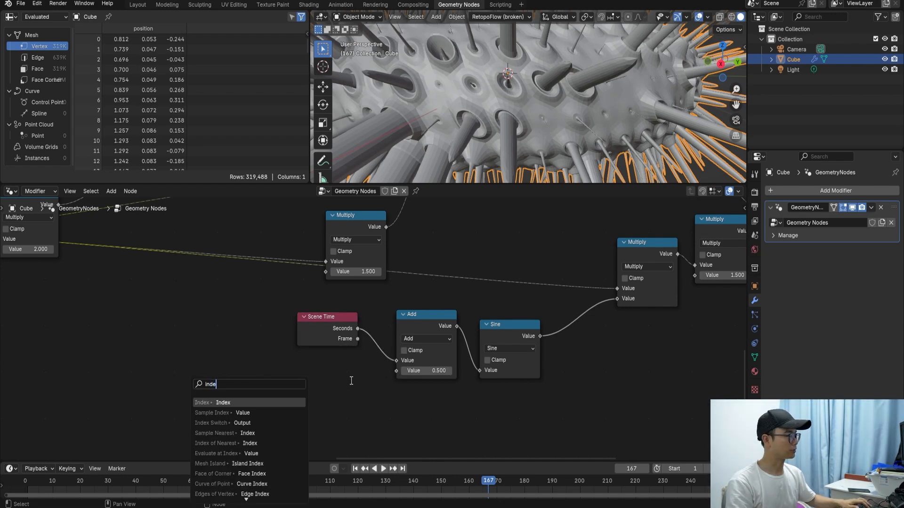
text(x)
click(265, 408)
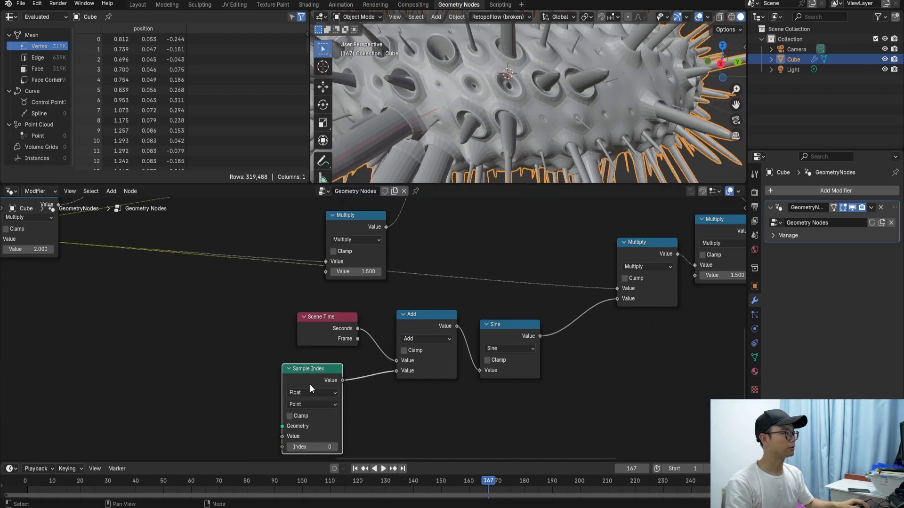
key(Escape)
Add an Index node below Scene Time and connect it to the Add node's second Value input
key(shift+a)
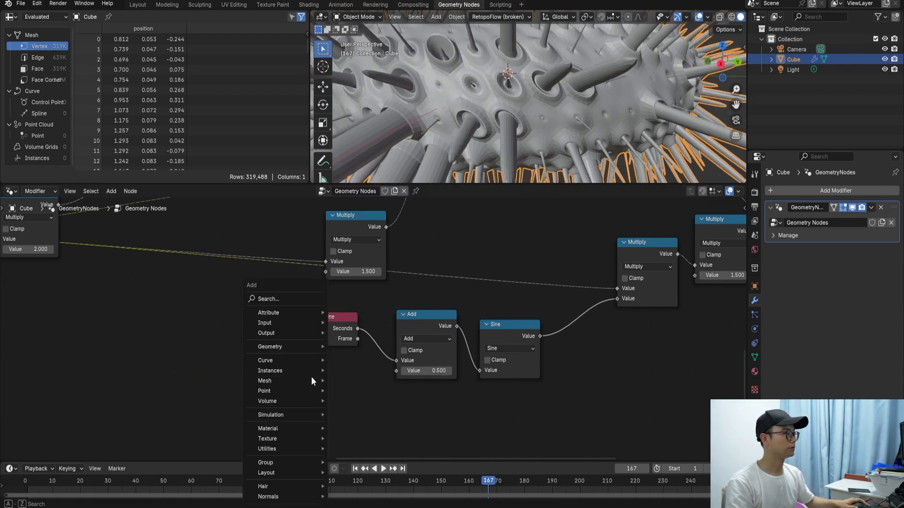
click(309, 300)
text(index)
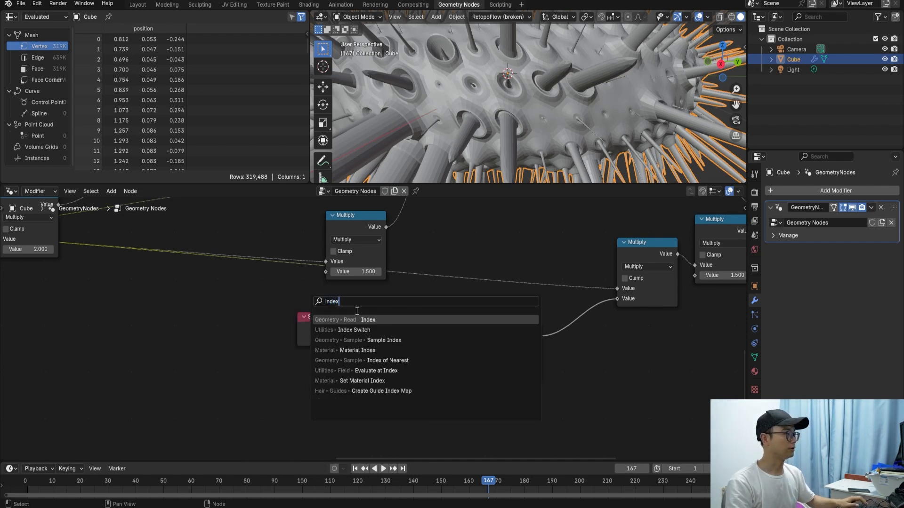
key(Return)
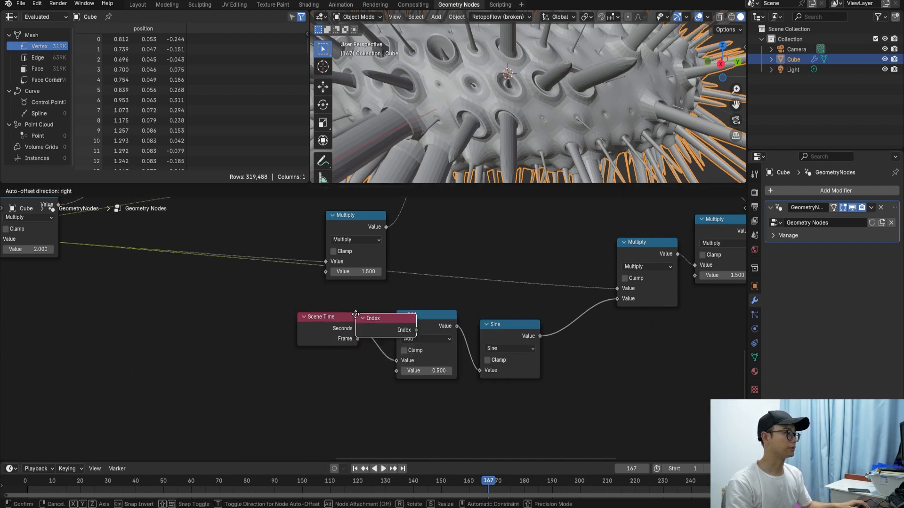
click(296, 364)
drag(357, 380, 417, 372)
middle_drag(416, 372, 388, 389)
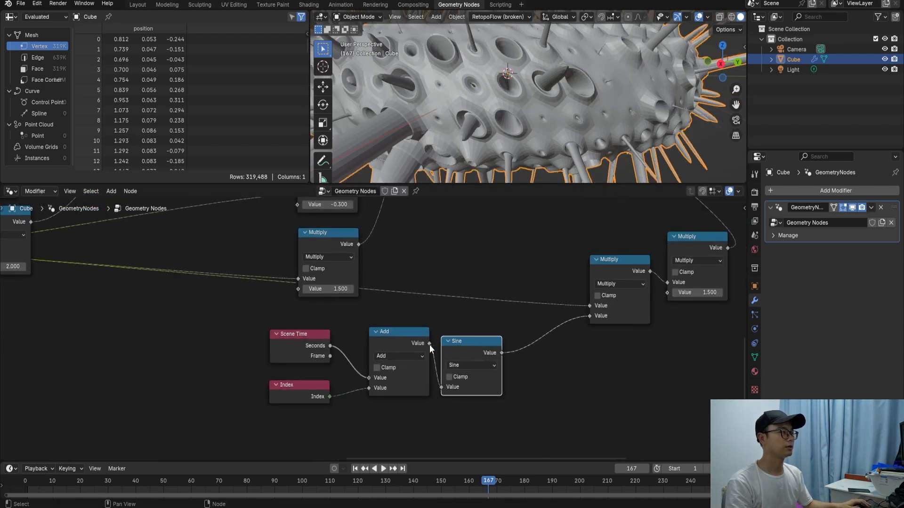
Duplicate the Add node onto the link after Sine and change the copy to Multiply
click(417, 343)
key(shift+d)
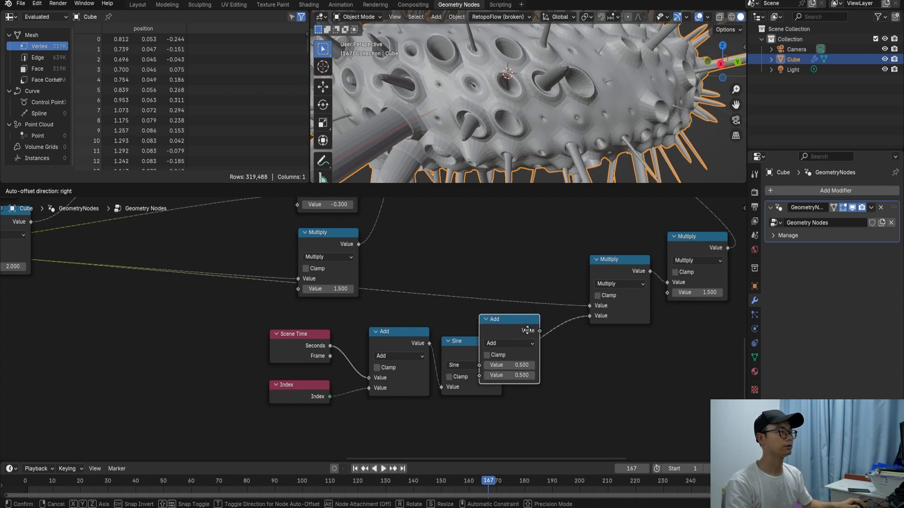
click(567, 340)
middle_drag(574, 341, 527, 336)
click(520, 348)
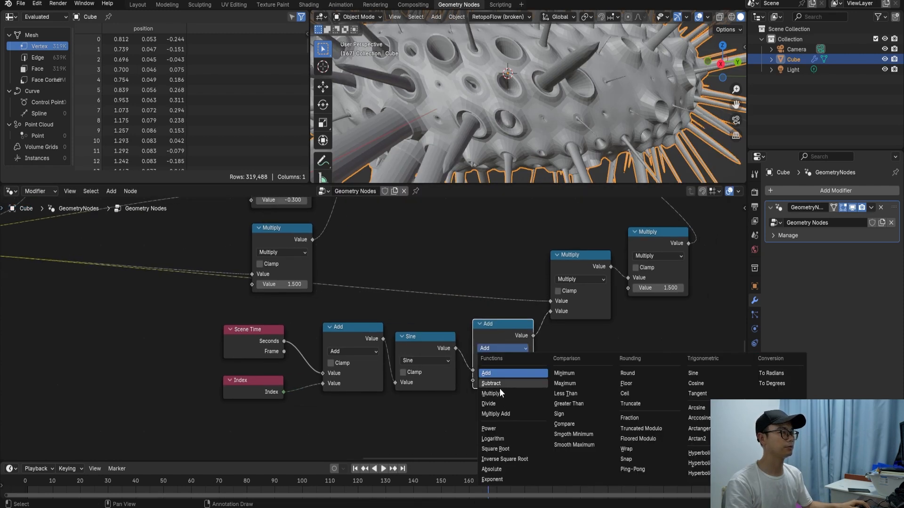
click(499, 393)
Set the value of the Multiply node after Sine to 0.7, trying 1 first, and save the file
double_click(524, 377)
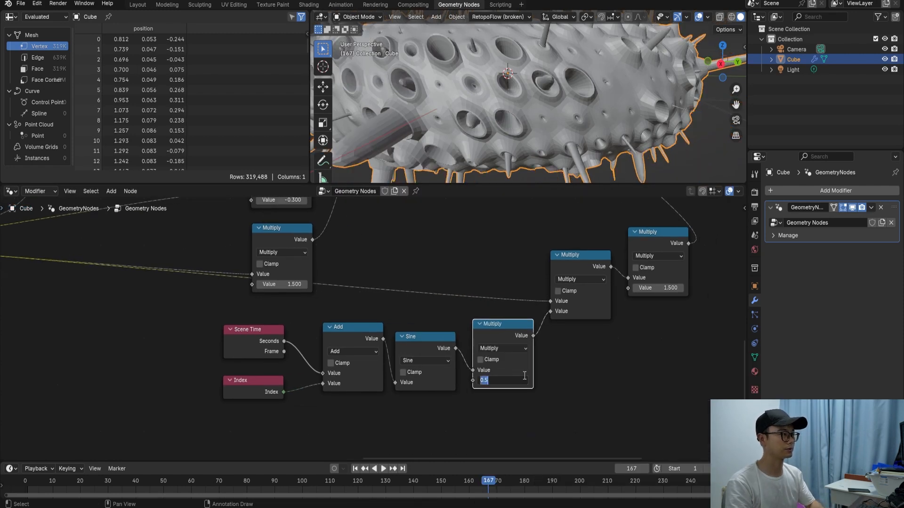
key(Return)
scroll(530, 169, down, 5)
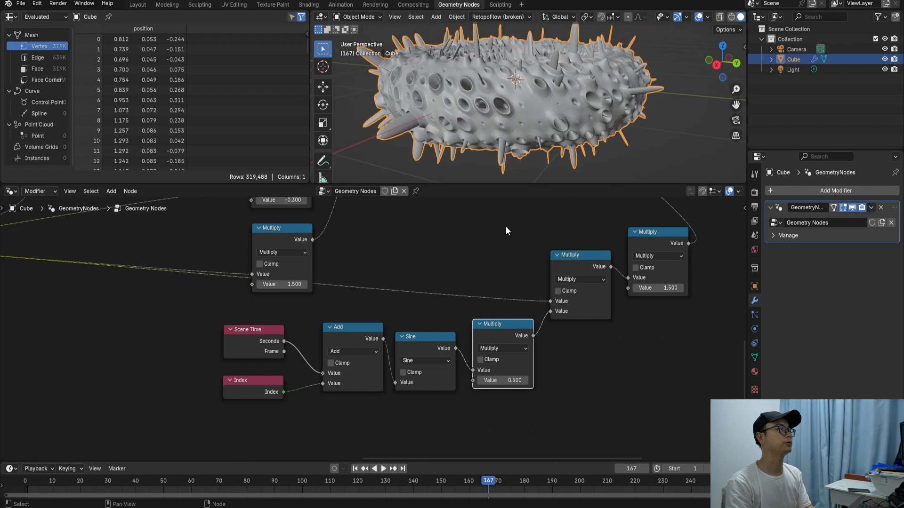
text(1)
key(Return)
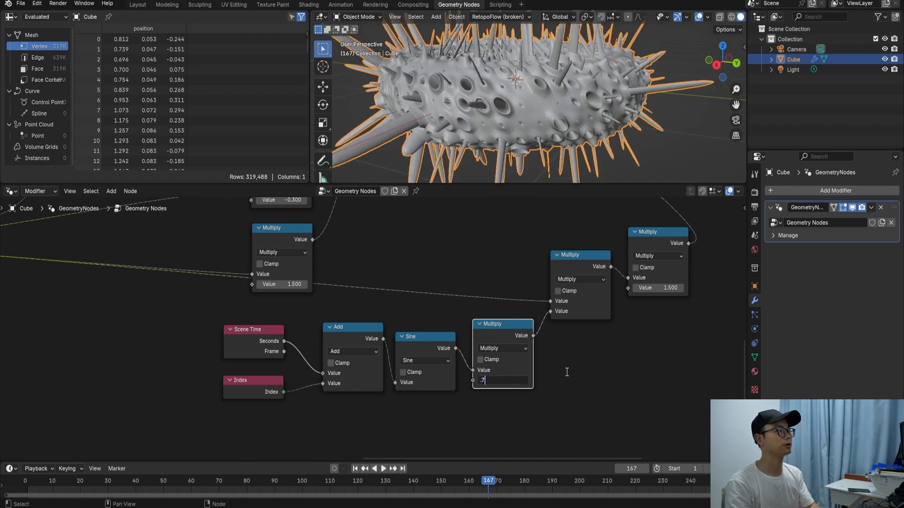
text(.7)
key(Return)
middle_drag(501, 130, 512, 151)
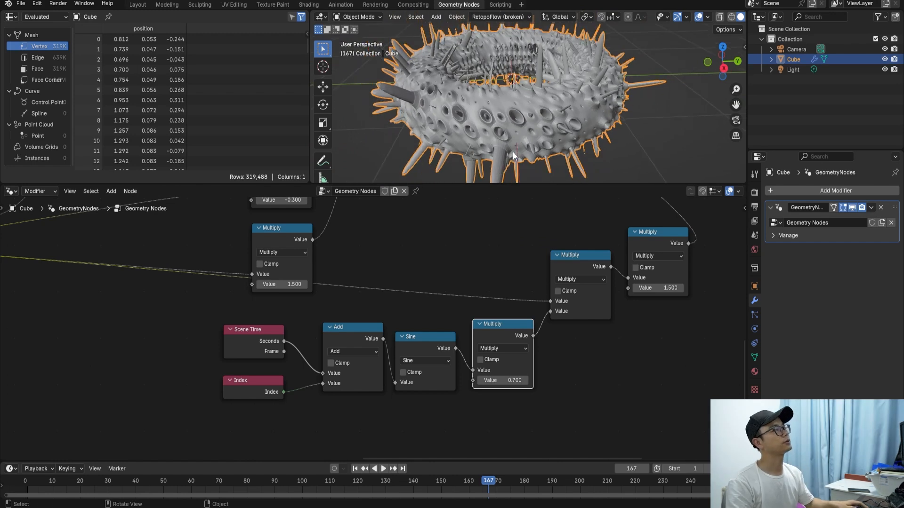
key(ctrl+s)
Try a value of 1.0 on the final Multiply node of the bubble's offset chain and restore it to 1.5
scroll(524, 103, up, 2)
middle_drag(525, 103, 528, 142)
scroll(540, 273, up, 1)
scroll(569, 286, down, 1)
middle_drag(517, 261, 538, 290)
drag(545, 276, 541, 286)
scroll(565, 326, up, 1)
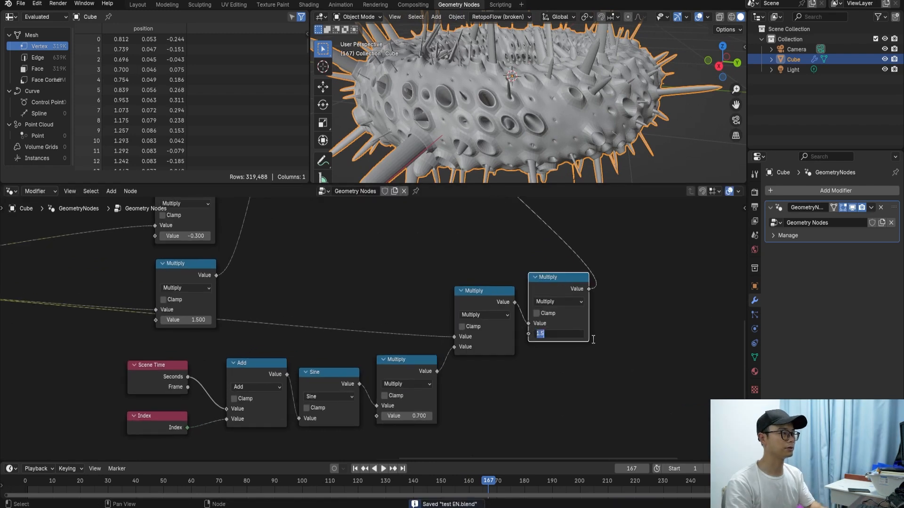
key(Return)
click(559, 334)
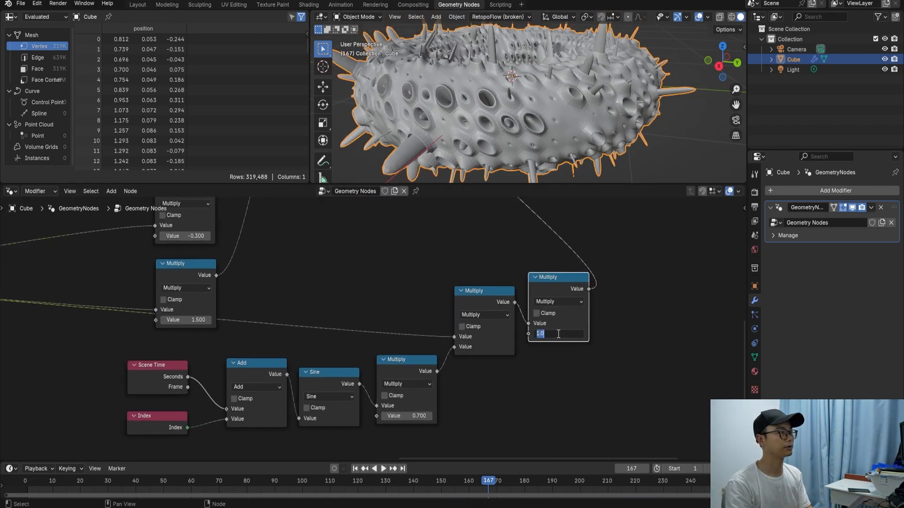
text(1.5)
key(Return)
Move the bubble's two Multiply nodes and the Scene Time and Index math chain beneath the bubble frame
key(Home)
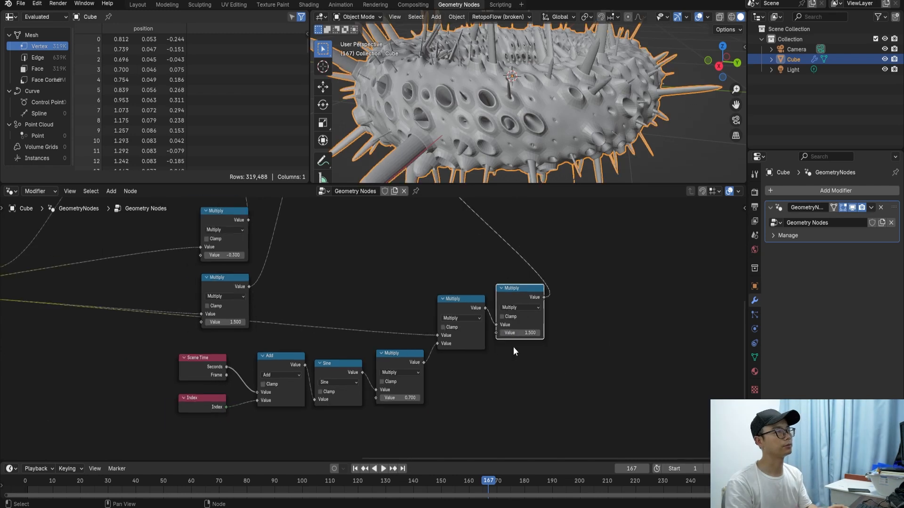
click(447, 241)
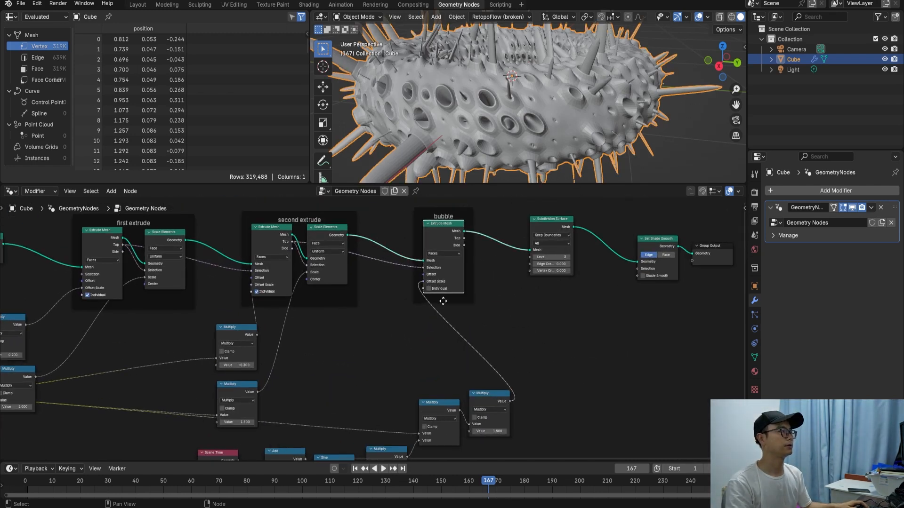
key(Home)
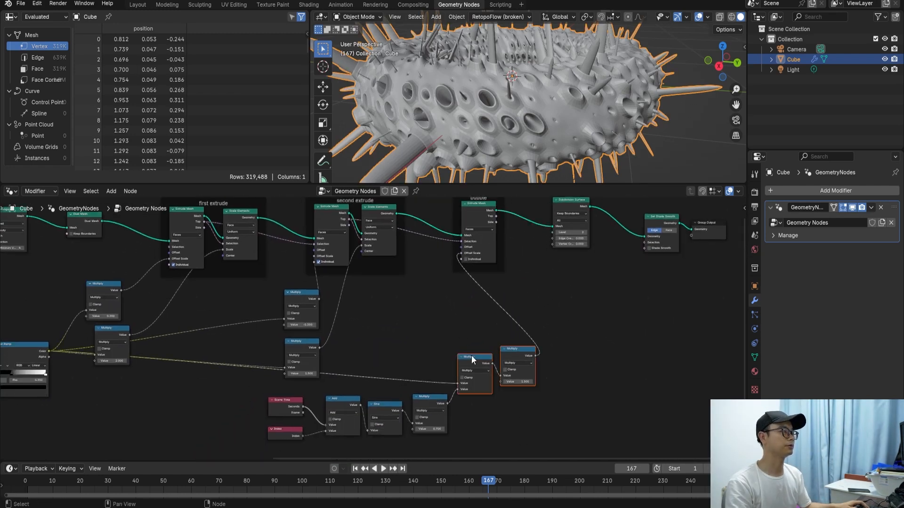
drag(470, 355, 457, 296)
drag(463, 441, 269, 396)
drag(340, 408, 469, 354)
key(Home)
Arrange the Multiply node pairs beneath the first extrude and second extrude frames they drive
drag(413, 392, 375, 325)
drag(397, 329, 434, 323)
scroll(400, 289, up, 6)
middle_drag(401, 285, 412, 294)
drag(216, 439, 298, 316)
scroll(332, 326, down, 4)
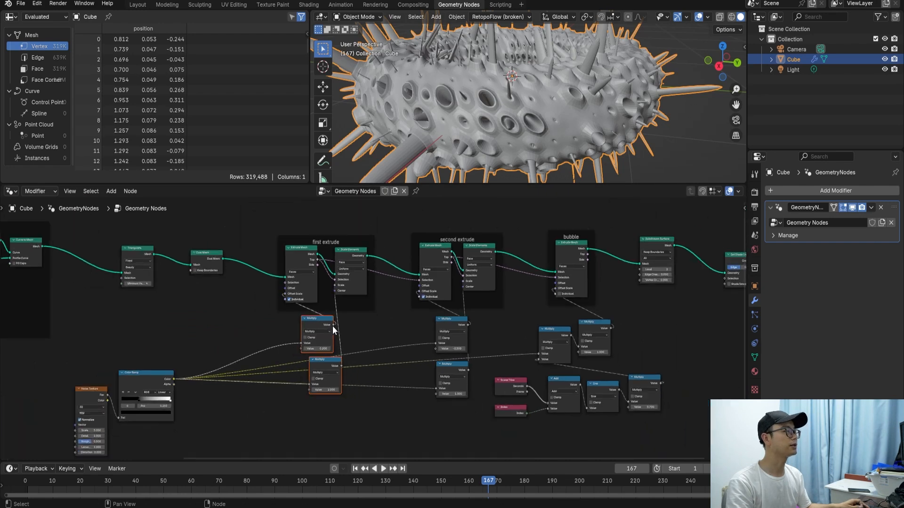
Move the Subdivision Surface, Set Shade Smooth and Group Output nodes together farther away from the bubble frame
middle_drag(697, 338, 514, 343)
scroll(514, 343, up, 1)
drag(652, 329, 593, 259)
middle_drag(513, 272, 398, 283)
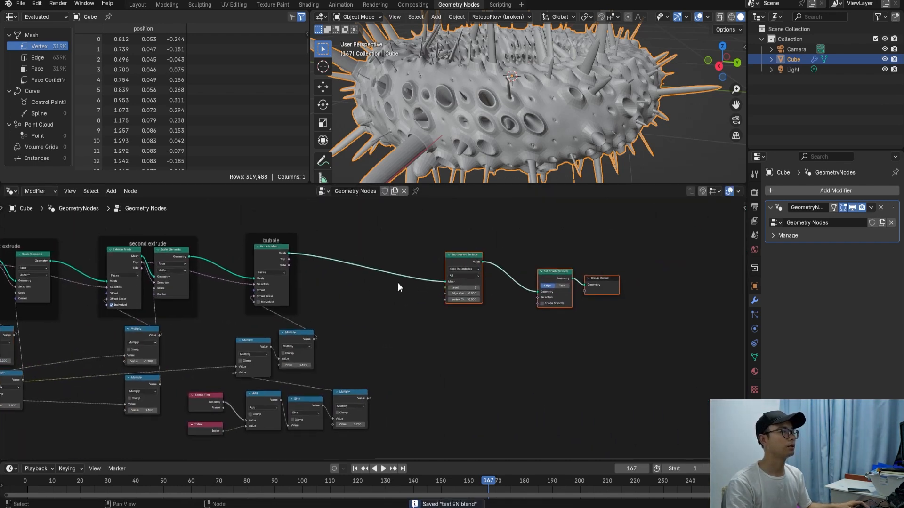
scroll(398, 282, up, 1)
middle_drag(338, 294, 475, 287)
middle_drag(500, 132, 470, 124)
middle_drag(509, 273, 316, 286)
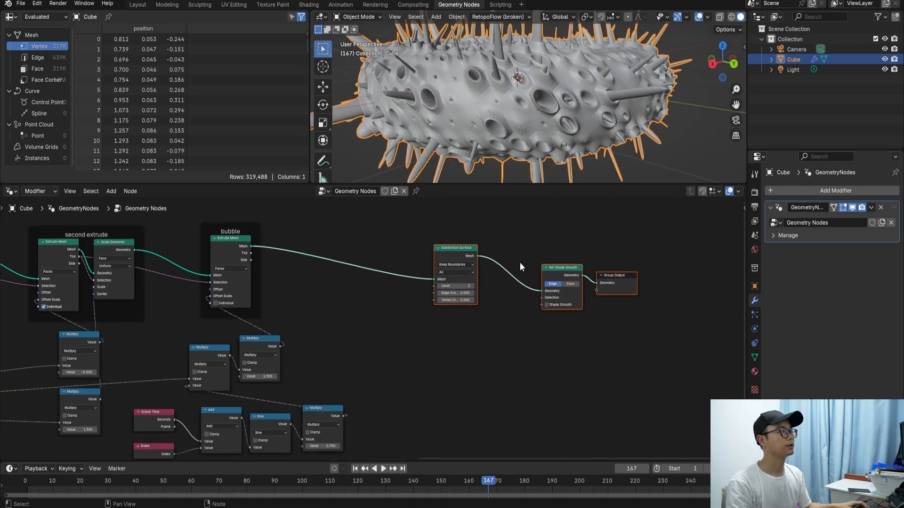
middle_drag(628, 280, 532, 297)
Enable Shade Smooth on the Set Shade Smooth node, switch it to Face, and space it and Group Output away from Subdivision Surface
scroll(532, 298, up, 6)
drag(603, 271, 760, 268)
click(581, 273)
click(462, 321)
drag(508, 273, 552, 271)
click(549, 283)
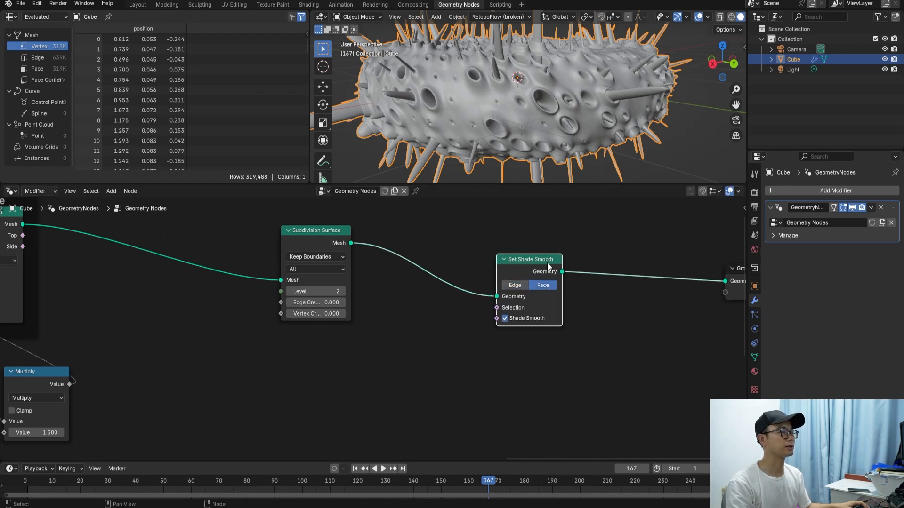
drag(547, 267, 667, 265)
Insert a Set Material node between Subdivision Surface and Set Shade Smooth and assign the material named Material
scroll(507, 255, down, 1)
middle_drag(500, 106, 423, 211)
text(set m)
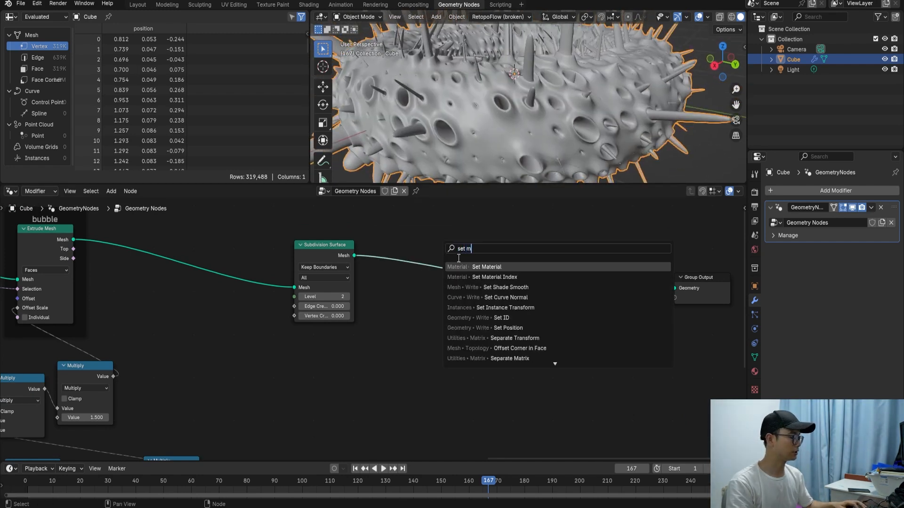
key(Return)
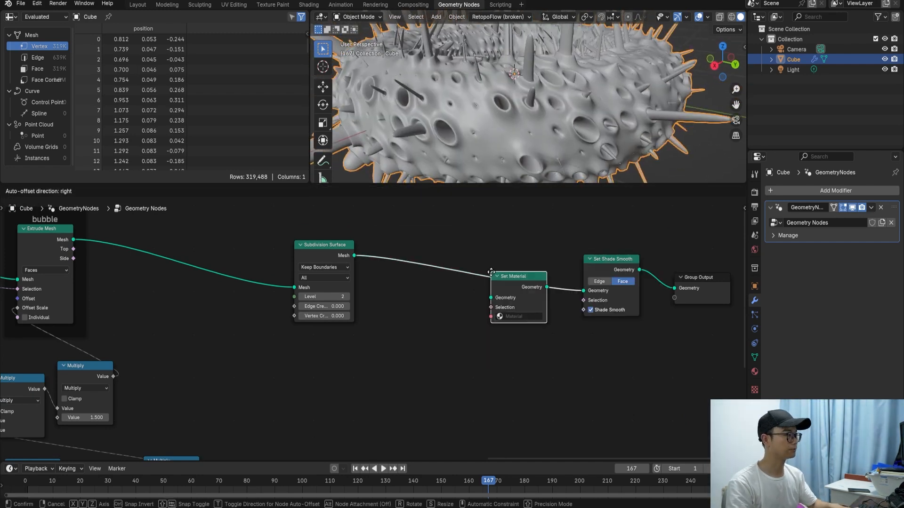
click(490, 268)
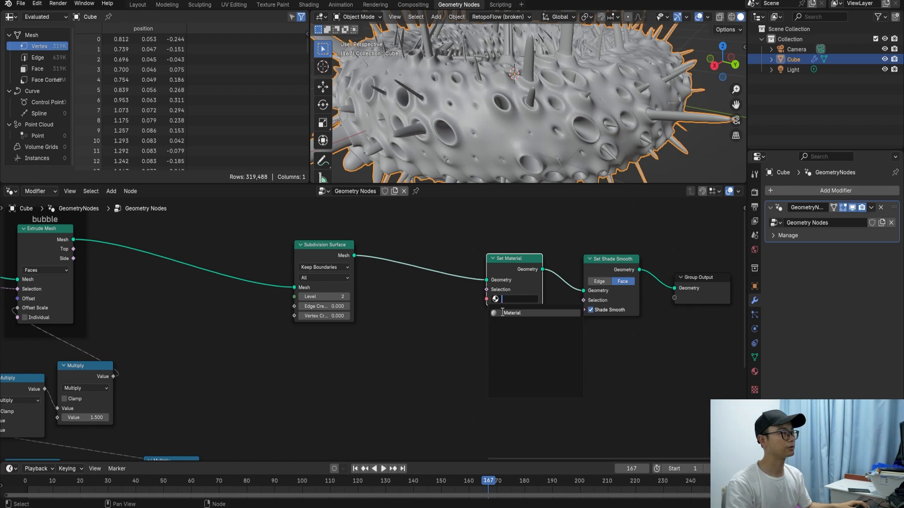
Insert a Bake node between Subdivision Surface and Set Material, set it to Still, and save the file
key(shift+a)
text(bak)
key(Return)
click(452, 266)
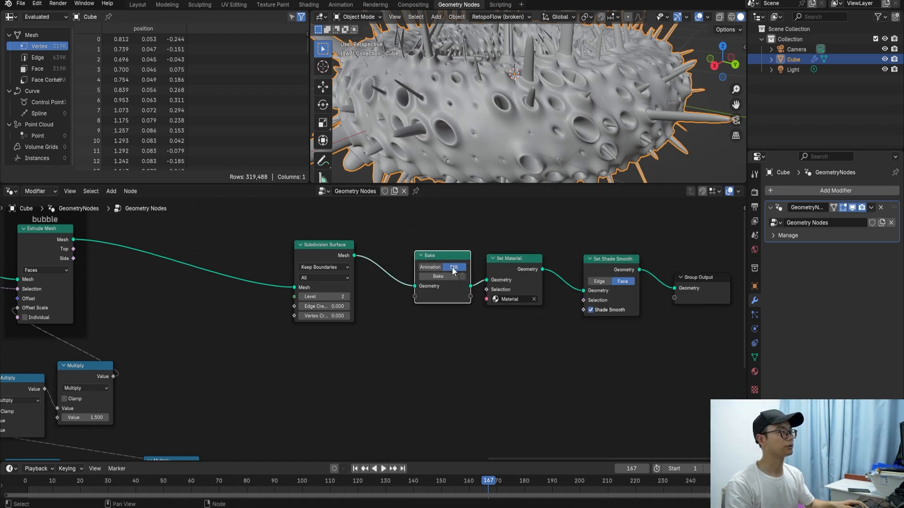
scroll(456, 266, up, 1)
key(ctrl+s)
scroll(457, 245, up, 1)
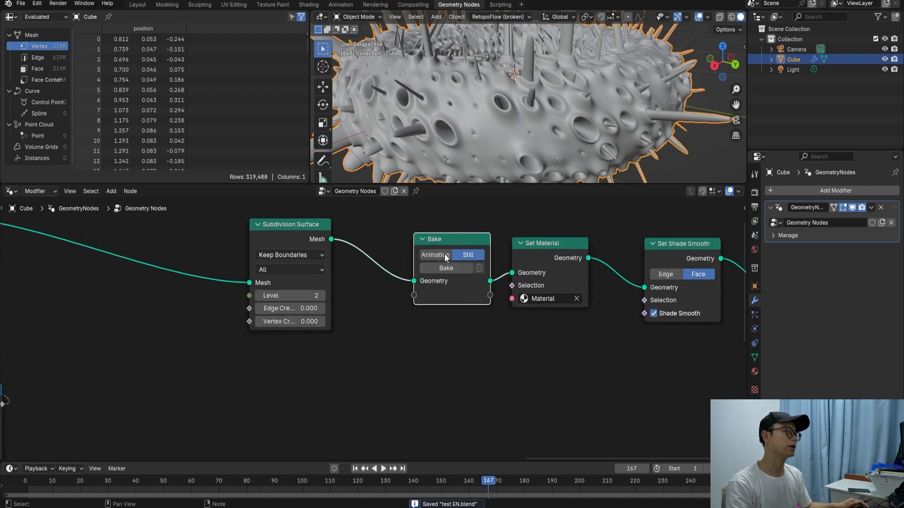
scroll(447, 267, up, 2)
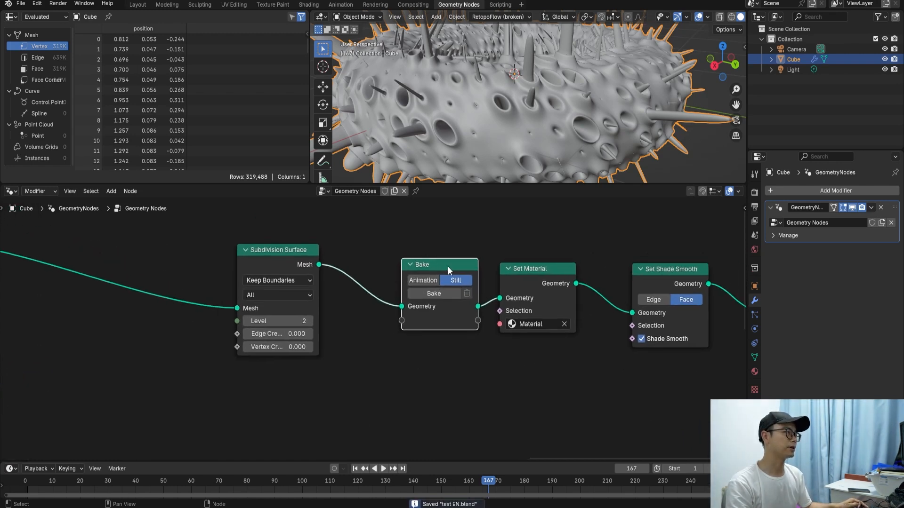
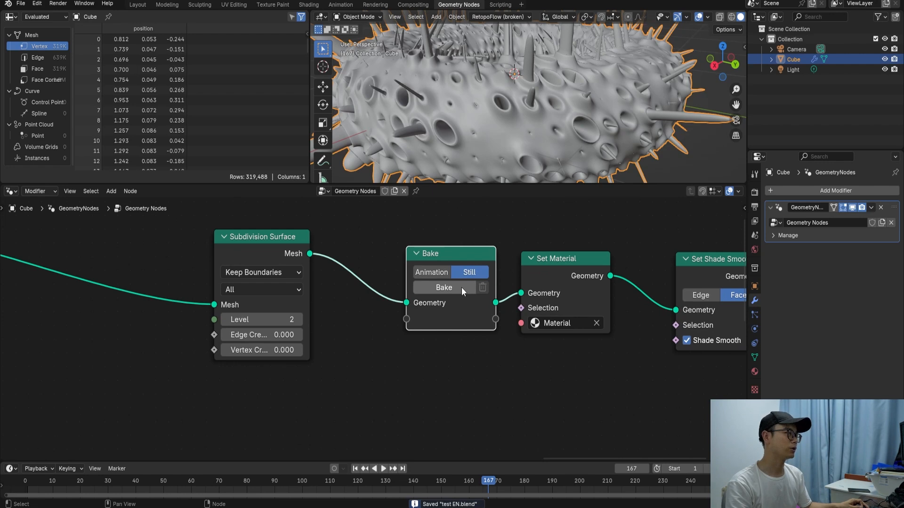
scroll(462, 288, up, 1)
middle_drag(465, 268, 455, 286)
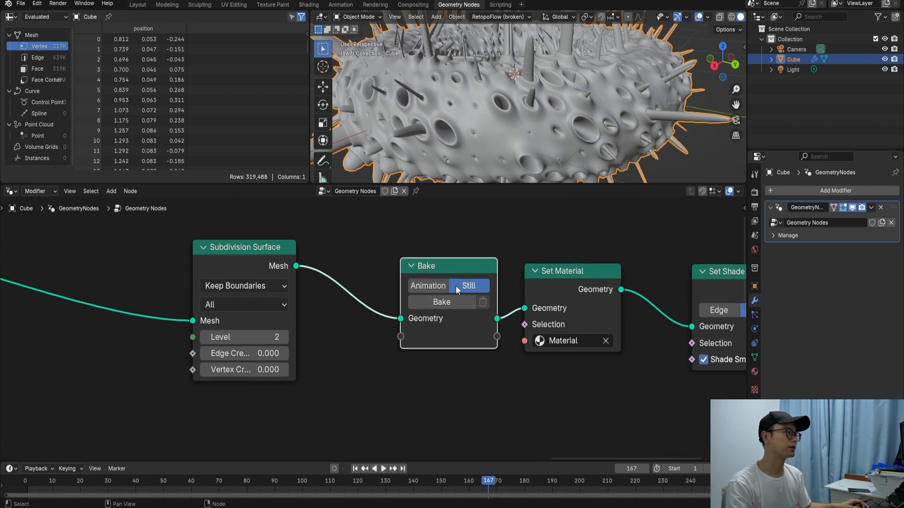
click(464, 285)
key(ctrl+s)
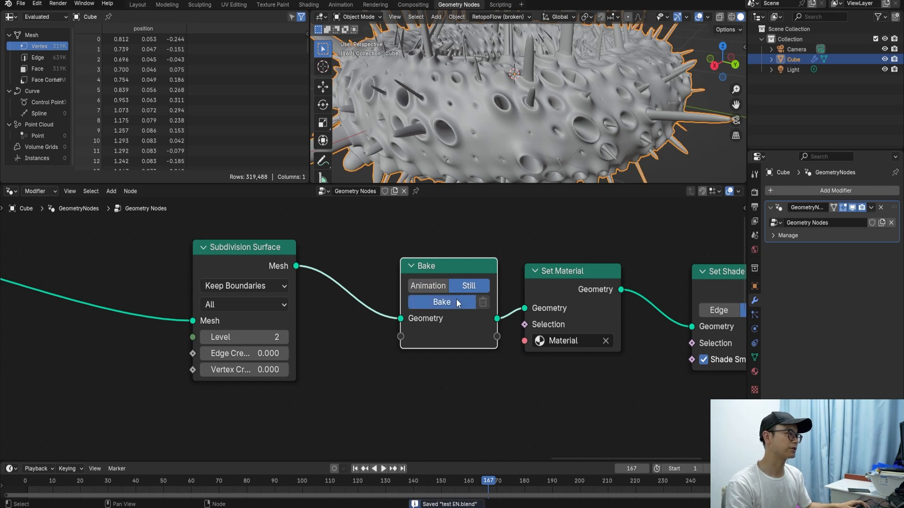
Bake the subdivided geometry at the current frame with the Bake node
click(456, 302)
scroll(459, 315, down, 3)
scroll(394, 274, up, 1)
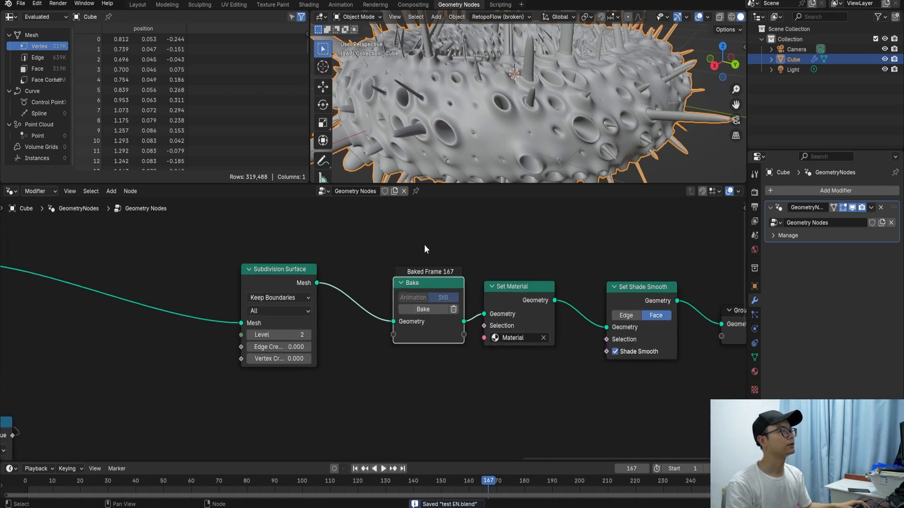
Switch to the Shading workspace, display the spiky torus in Rendered viewport shading, and save the file
click(309, 5)
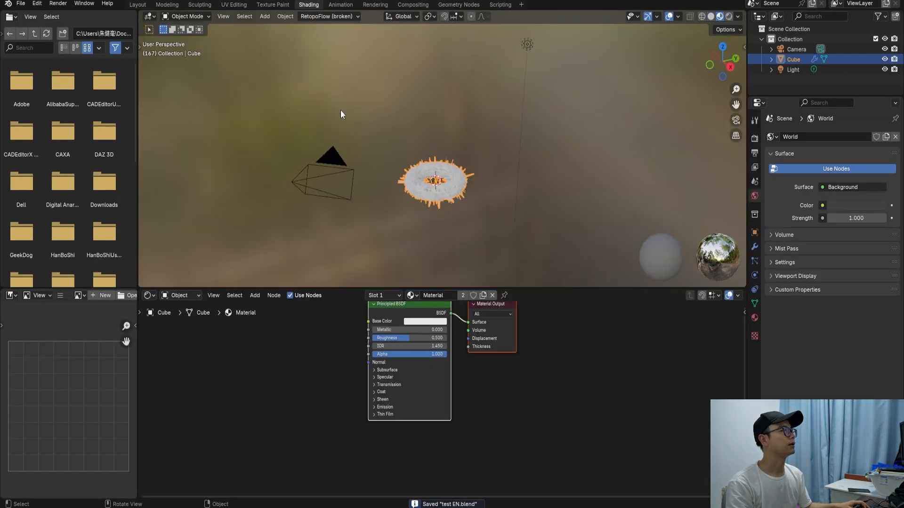
scroll(560, 165, up, 4)
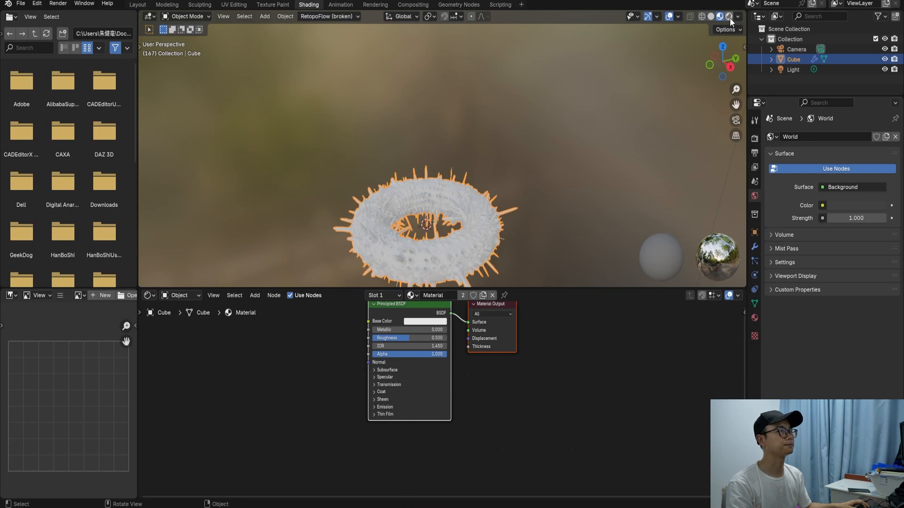
click(729, 18)
shift+middle_drag(513, 188, 529, 127)
scroll(471, 192, up, 3)
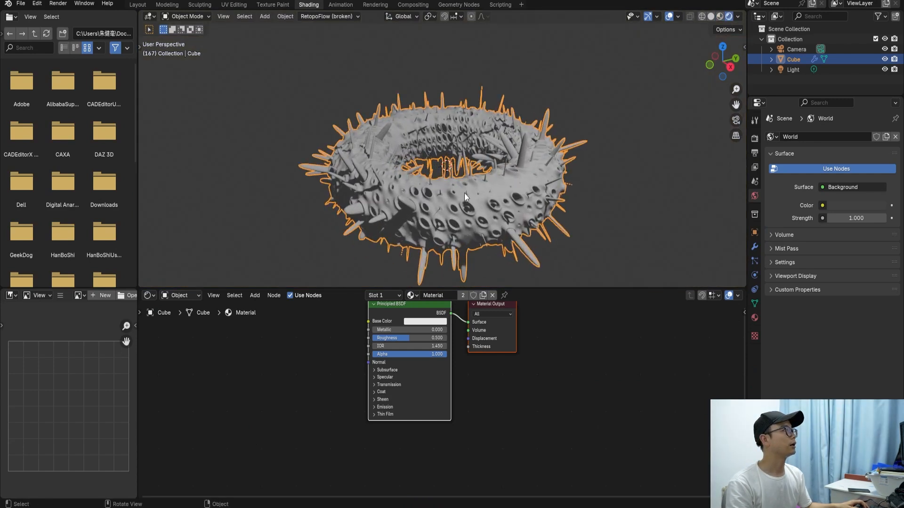
key(ctrl+s)
middle_drag(473, 218, 470, 196)
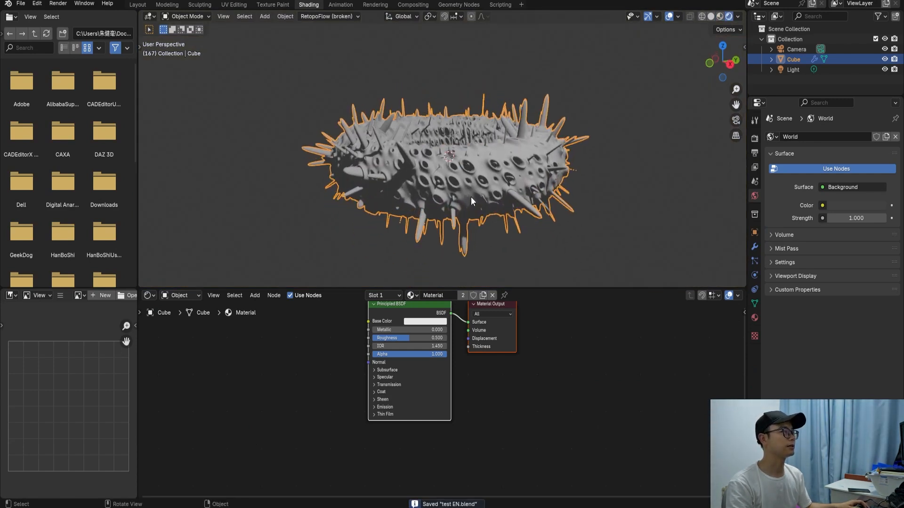
Show the World shader nodes and add an Environment Texture node in front of the Background node
click(166, 293)
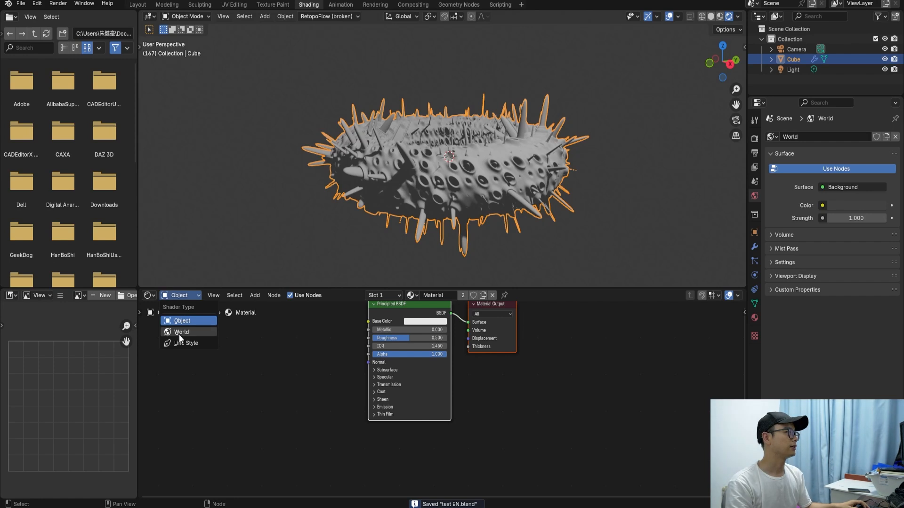
click(179, 333)
scroll(344, 352, down, 2)
middle_drag(361, 355, 358, 382)
scroll(363, 372, up, 6)
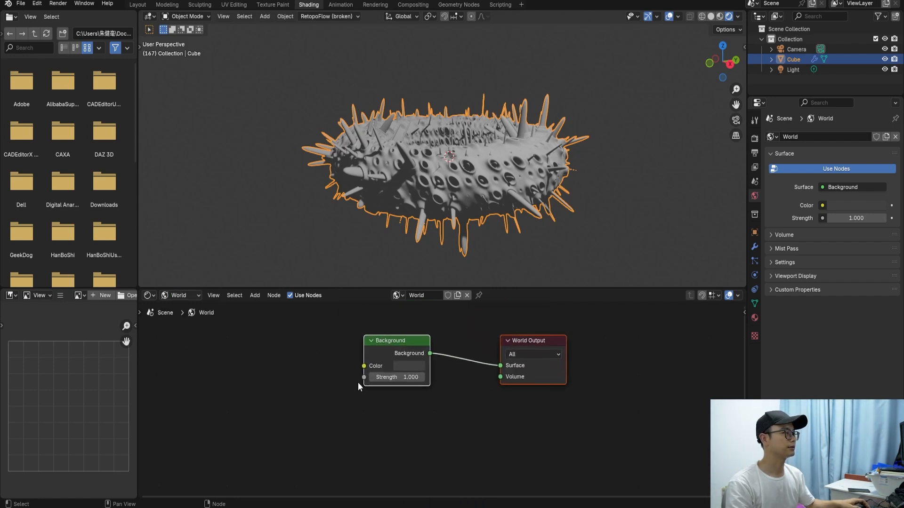
key(shift+a)
click(268, 361)
text(en)
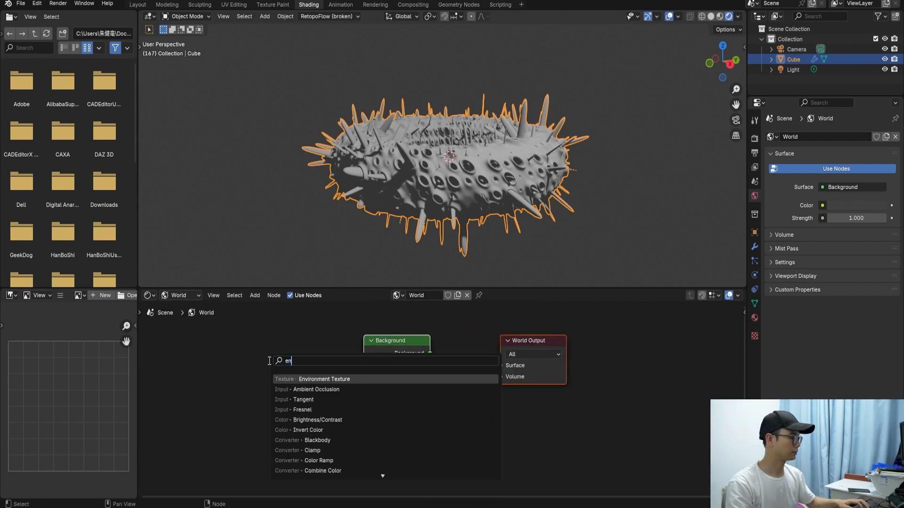
text(vi)
key(Return)
click(249, 361)
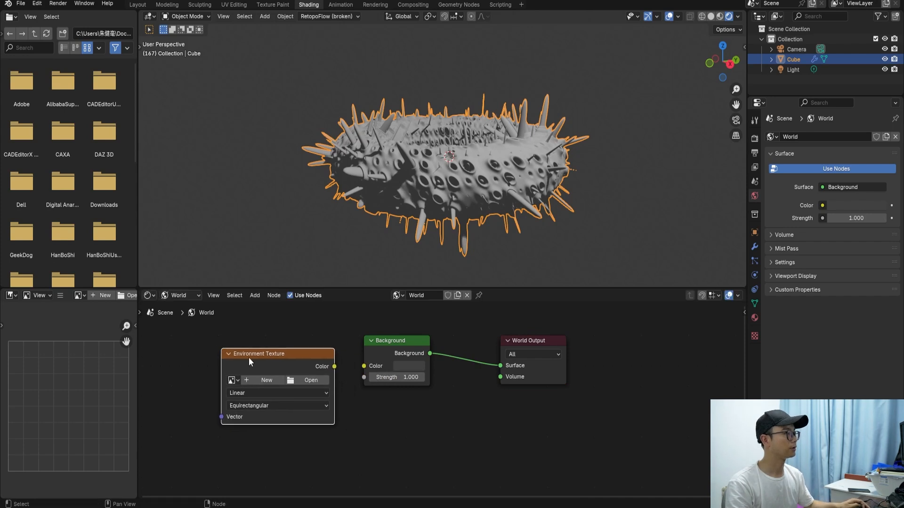
Load HDRI_Hen-Colosseum_4k.hdr from the recent 自然 folder into the Environment Texture node
click(310, 380)
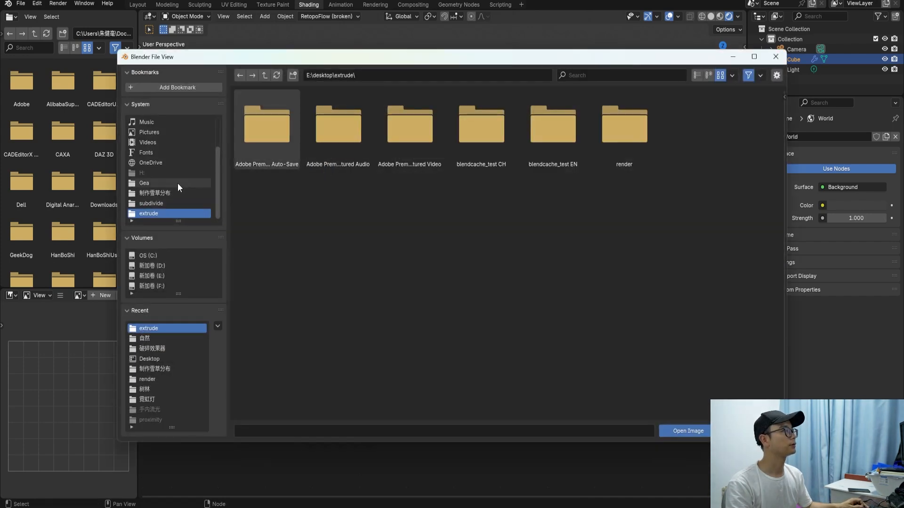
click(165, 338)
scroll(447, 252, down, 5)
scroll(434, 287, down, 5)
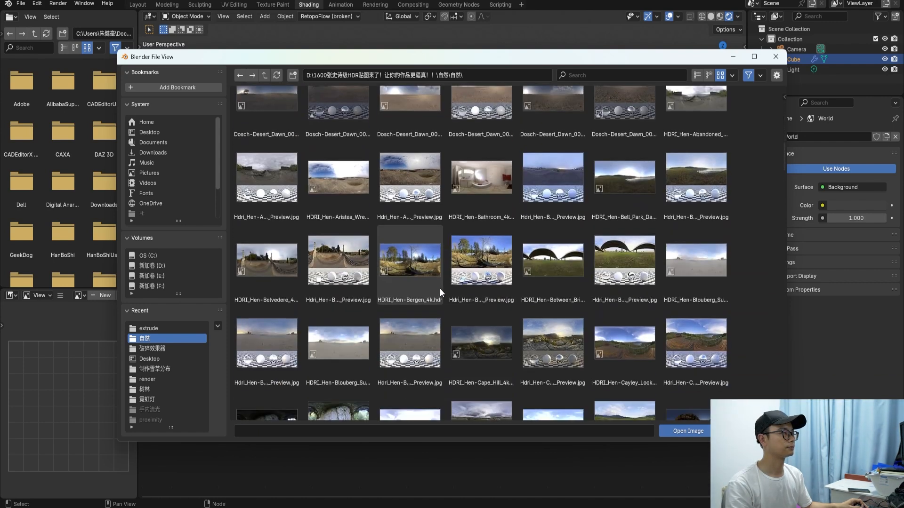
scroll(441, 292, down, 5)
click(408, 312)
click(677, 431)
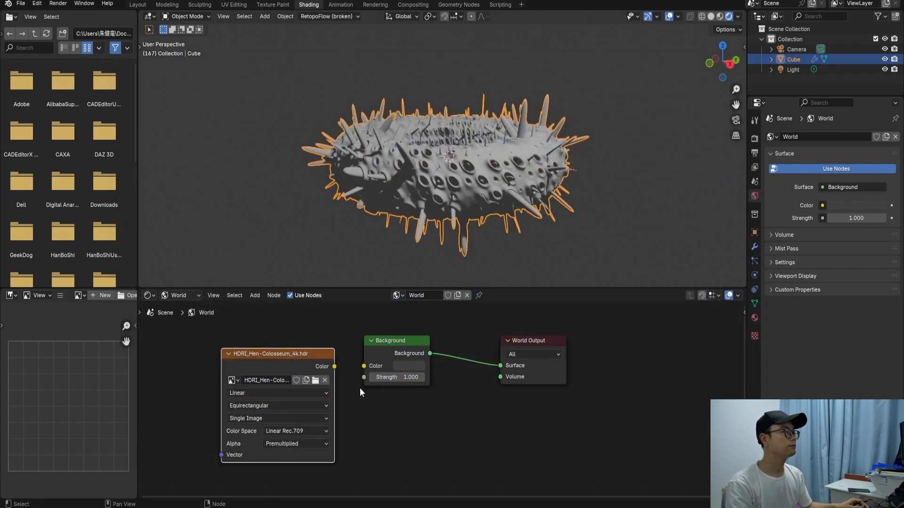
Connect the environment texture's Color output to the Background node's Color input and save the file
mouse_move(365, 370)
mouse_down()
mouse_move(364, 377)
mouse_move(364, 367)
mouse_up()
key(ctrl+z)
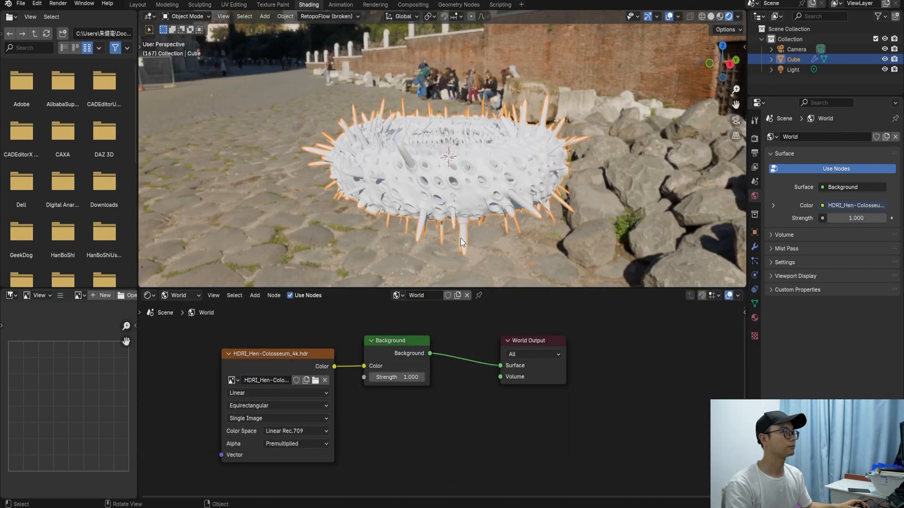
middle_drag(501, 167, 508, 170)
scroll(306, 369, down, 1)
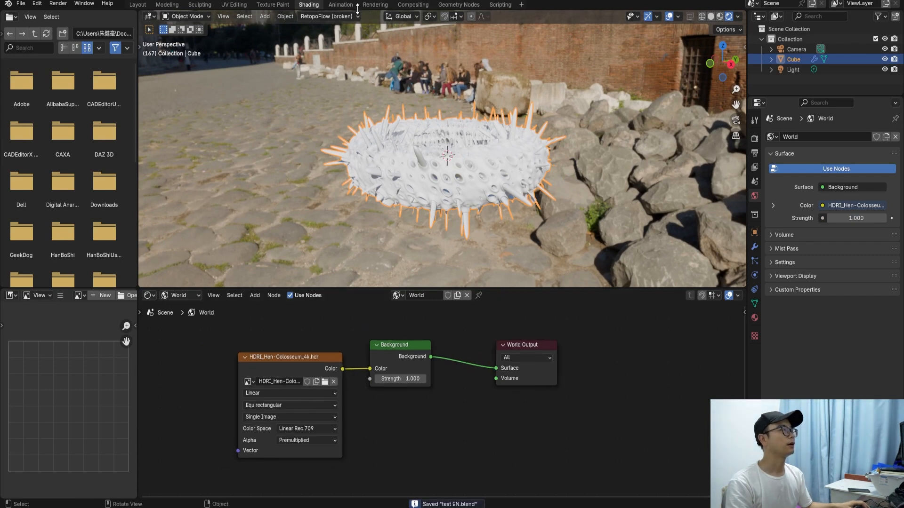
middle_drag(421, 191, 448, 377)
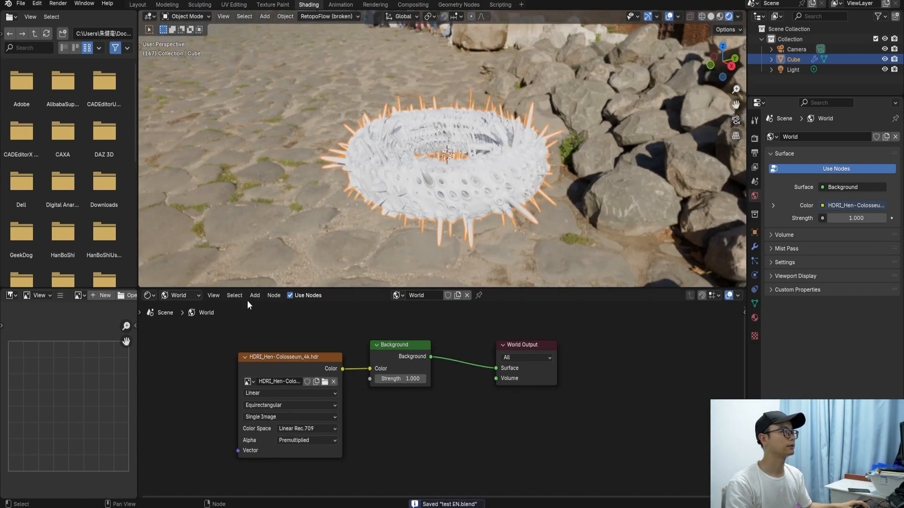
Return to the Object shader nodes and lower the Principled BSDF Roughness to 0.214
click(196, 298)
click(199, 324)
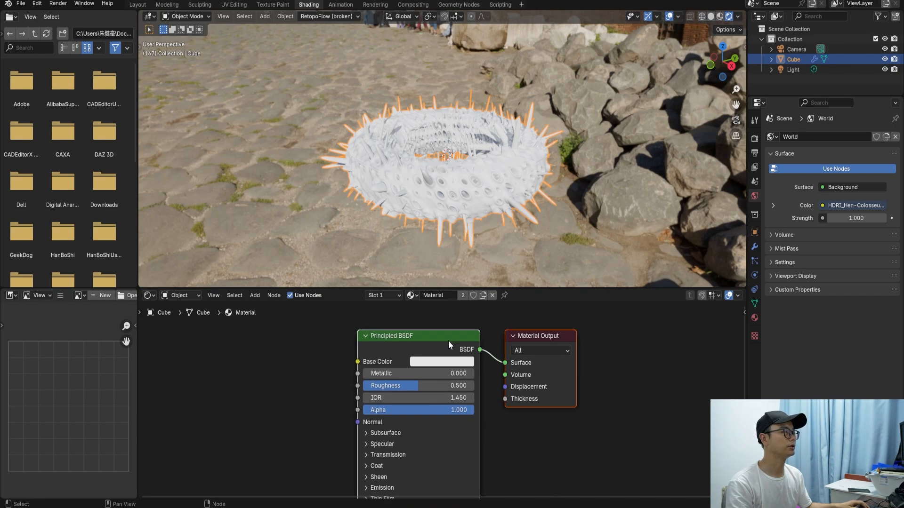
scroll(448, 339, up, 1)
scroll(463, 200, up, 1)
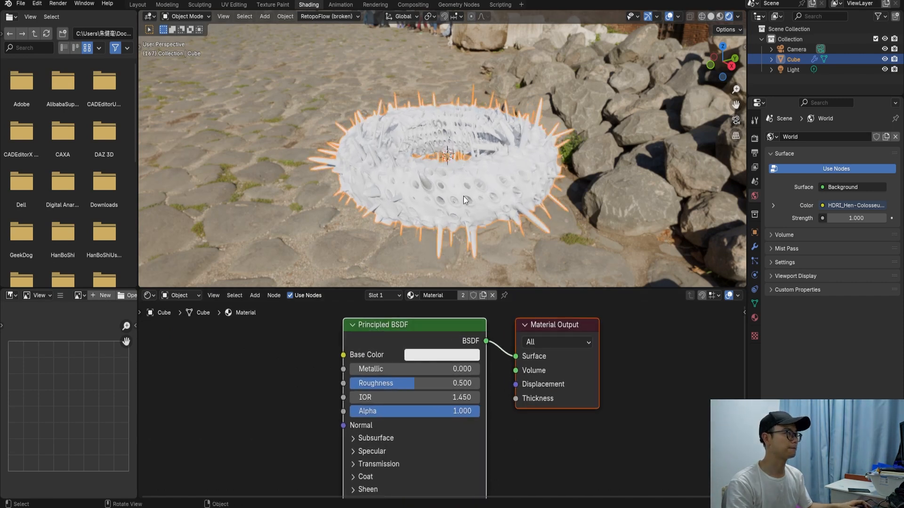
scroll(471, 196, up, 2)
middle_drag(438, 374, 494, 379)
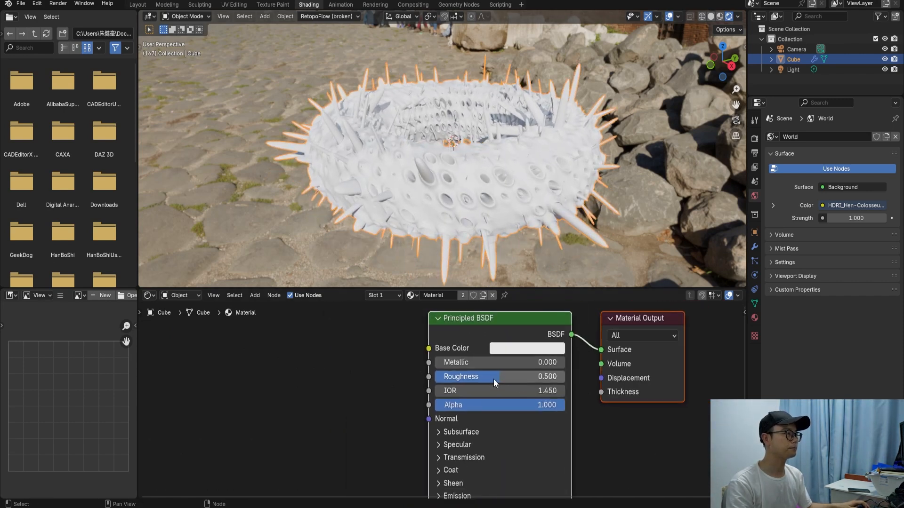
drag(463, 377, 462, 377)
middle_drag(434, 361, 460, 390)
scroll(405, 377, down, 3)
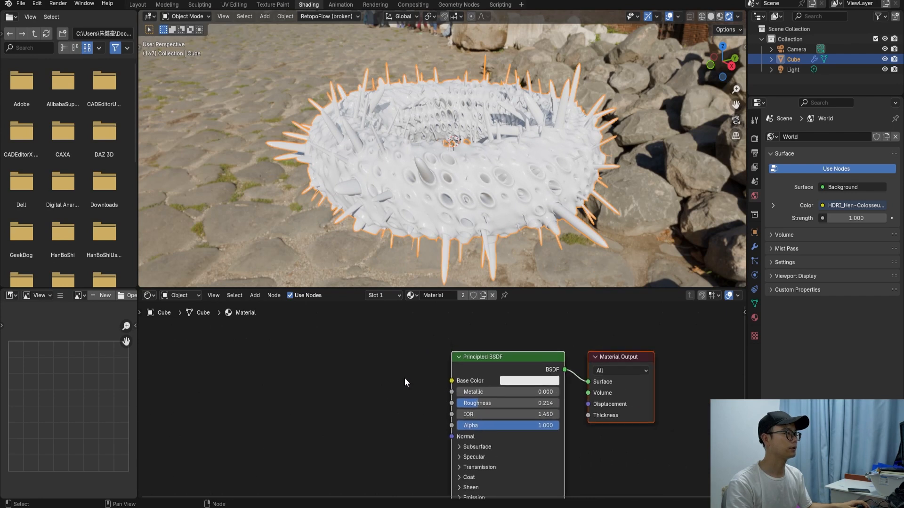
Add a Layer Weight node, preview its Fresnel output through the Material Output, and place it well away from the Principled BSDF
scroll(459, 394, up, 2)
click(270, 353)
text(ayer)
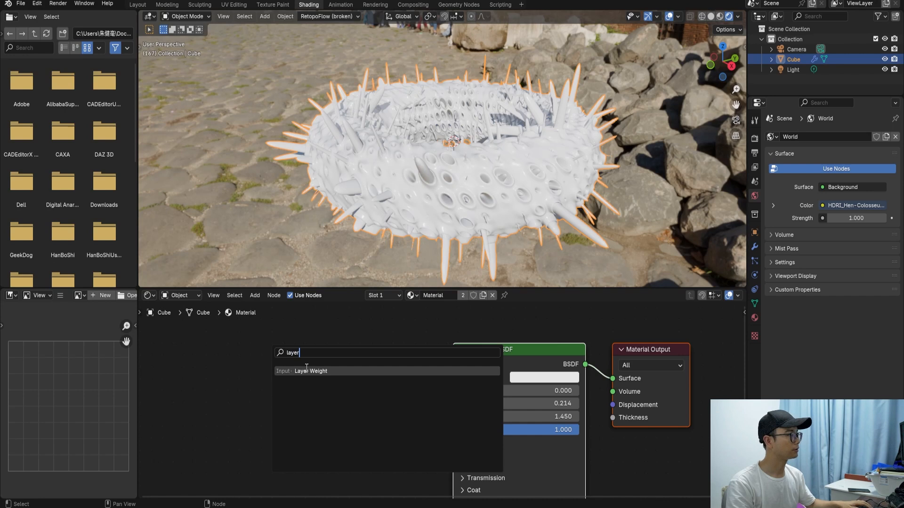
click(306, 369)
click(149, 325)
middle_drag(299, 376, 351, 379)
drag(265, 366, 168, 364)
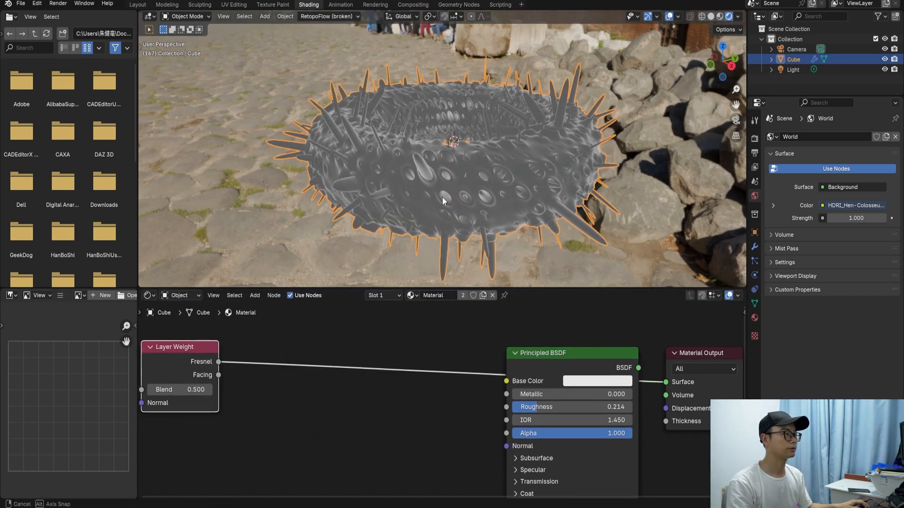
Insert a Color Ramp after the Layer Weight node's Fresnel output and position it close to that node
key(shift+a)
text(ramp)
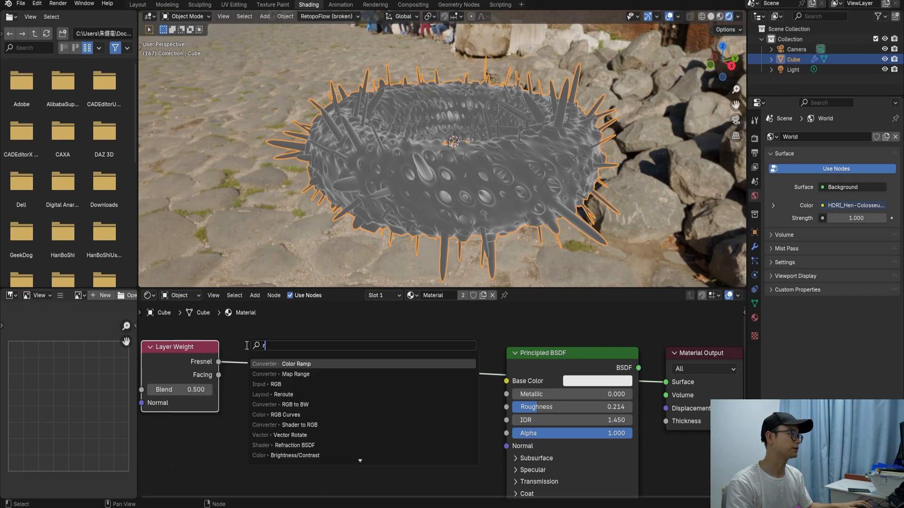
key(Return)
click(240, 329)
middle_drag(297, 365, 361, 363)
drag(257, 355, 225, 359)
drag(347, 362, 297, 360)
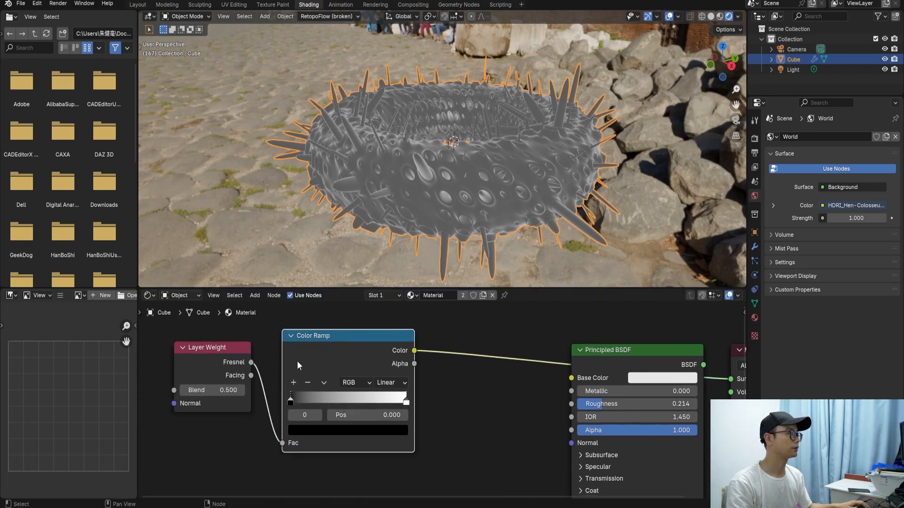
Space Layer Weight away from the Color Ramp, set the black stop to about 0.086, and move the white stop near the middle
click(214, 350)
drag(215, 351, 181, 360)
drag(297, 399, 307, 402)
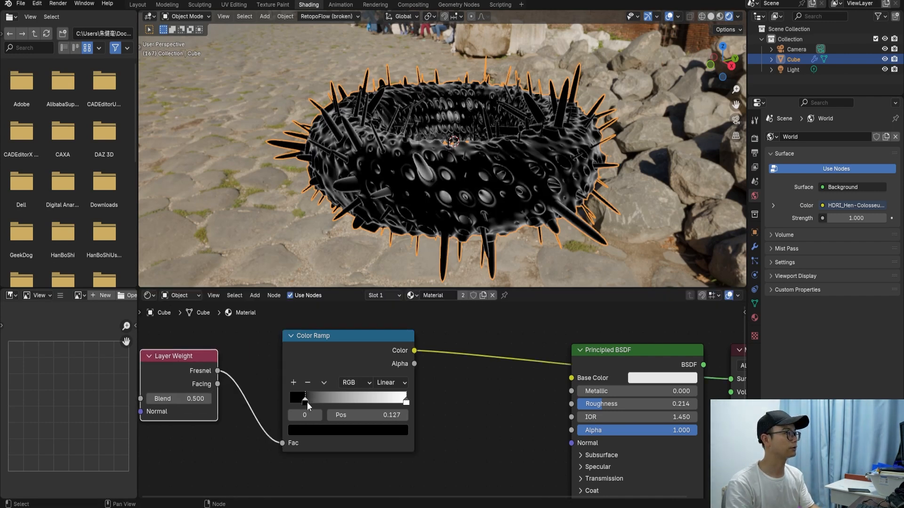
drag(390, 400, 299, 402)
Move the Layer Weight and Color Ramp nodes farther from the Principled BSDF to free space between them
scroll(375, 360, down, 2)
drag(375, 360, 346, 359)
drag(238, 331, 327, 372)
drag(327, 372, 255, 369)
scroll(359, 363, down, 1)
middle_drag(360, 362, 412, 362)
drag(264, 362, 211, 363)
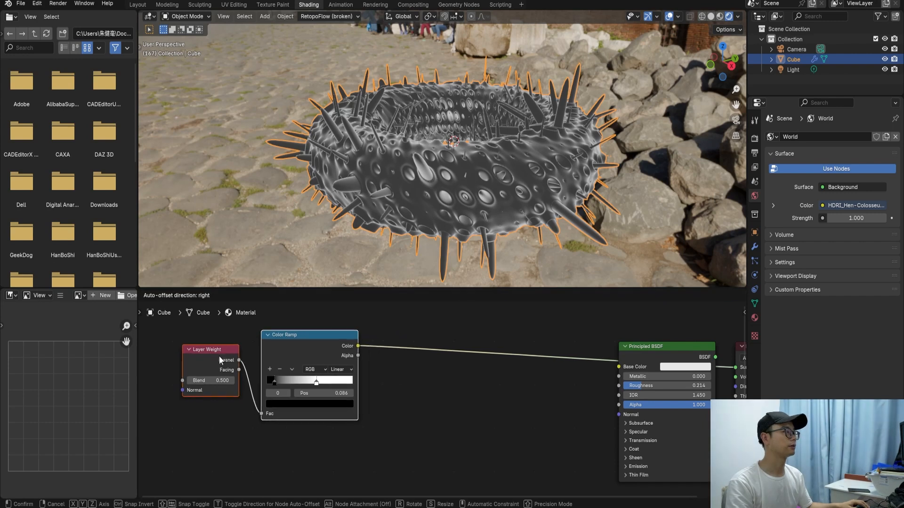
Insert a second Color Ramp node on the output link of the first Color Ramp
key(shift+a)
text(ramp)
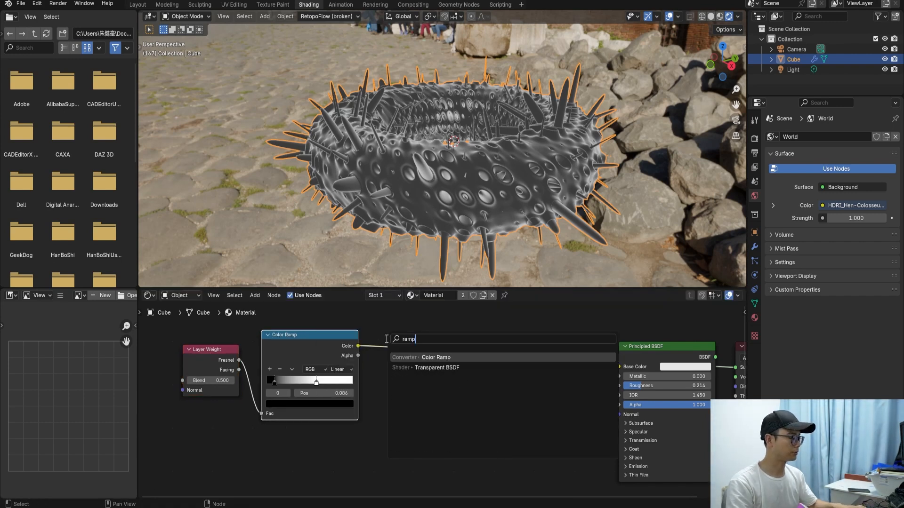
key(Return)
click(373, 325)
scroll(424, 369, up, 1)
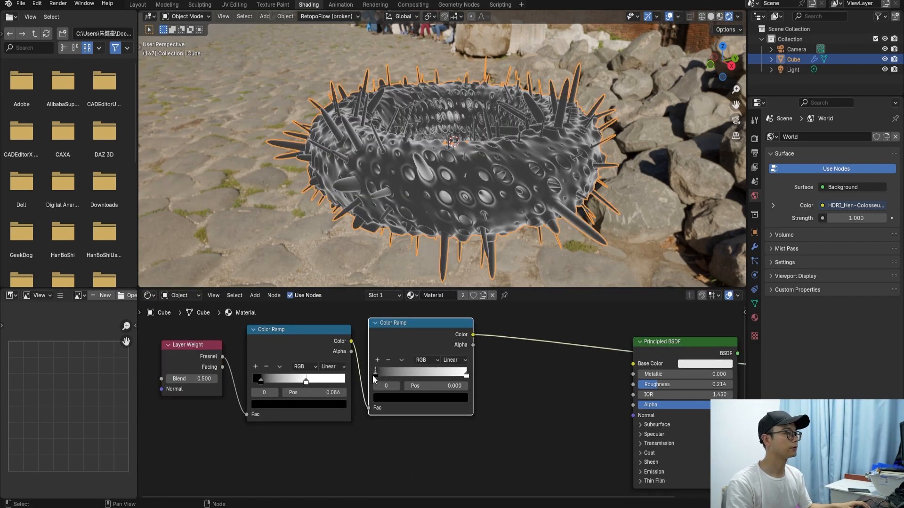
Color the second Color Ramp's first stop blue and its last stop red
click(389, 396)
drag(457, 291, 409, 332)
click(389, 401)
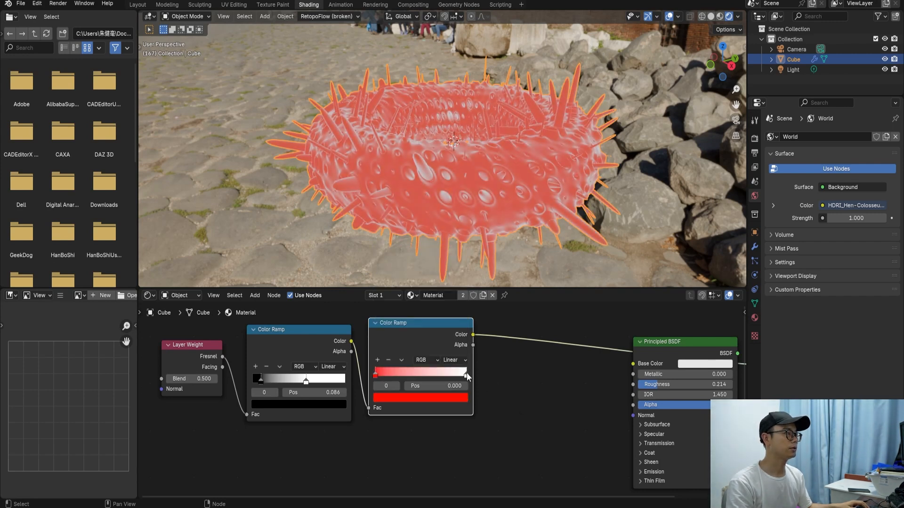
click(455, 396)
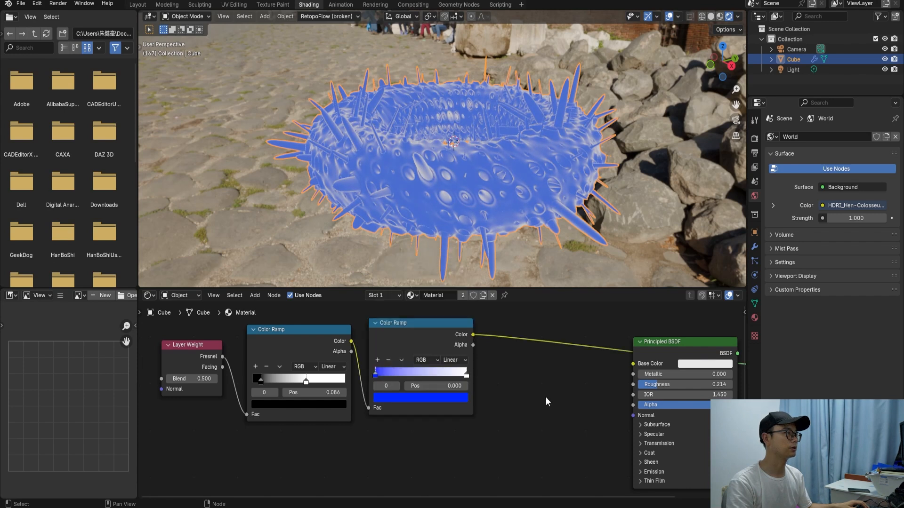
scroll(460, 375, up, 1)
click(464, 395)
drag(447, 301, 415, 328)
Add a stop roughly a quarter of the way along the second Color Ramp and color it green
scroll(440, 400, up, 2)
ctrl+click(389, 370)
click(393, 398)
mouse_move(424, 281)
mouse_down()
mouse_move(417, 308)
mouse_move(447, 294)
mouse_move(365, 243)
mouse_up()
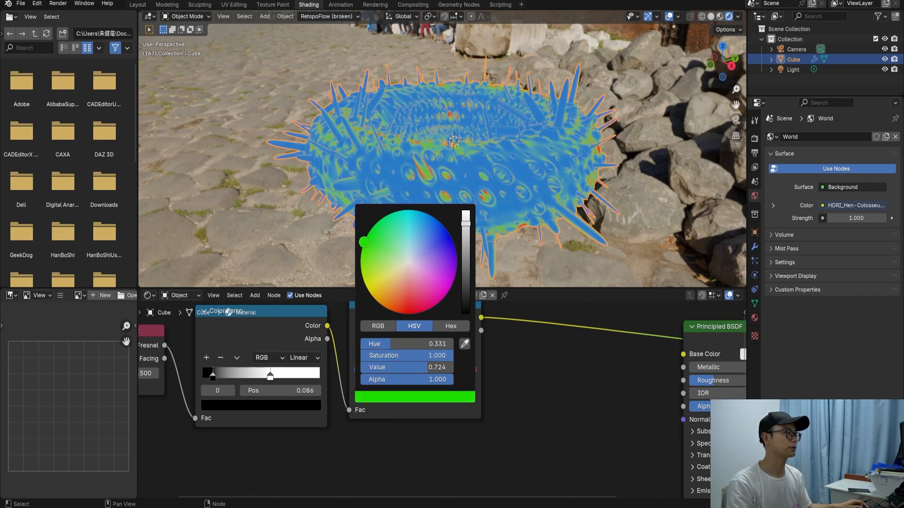
Add a magenta stop at 0.500 and a cyan stop at 0.723 to the second Color Ramp
click(423, 397)
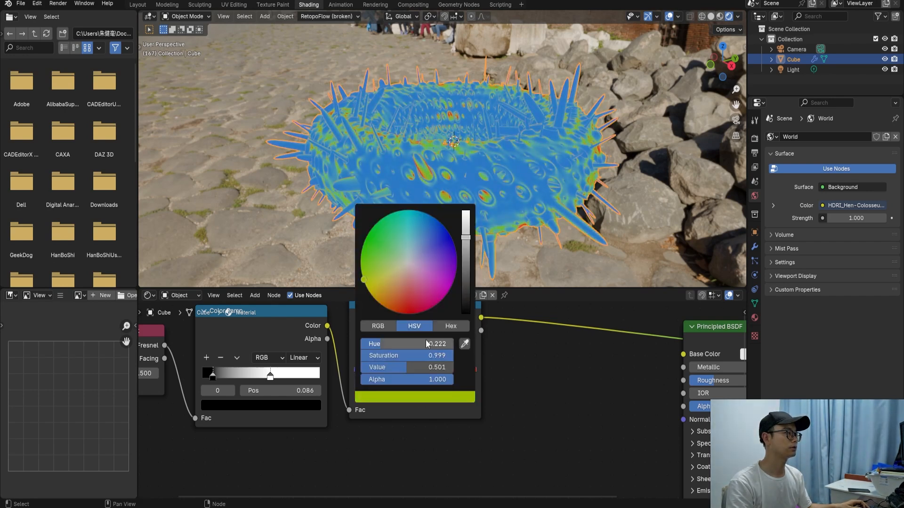
drag(427, 264, 441, 298)
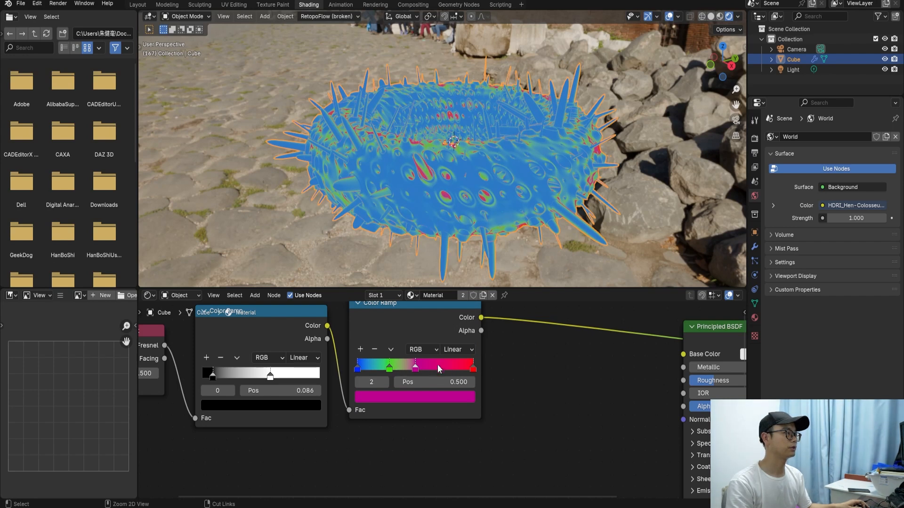
click(445, 396)
drag(377, 228, 375, 225)
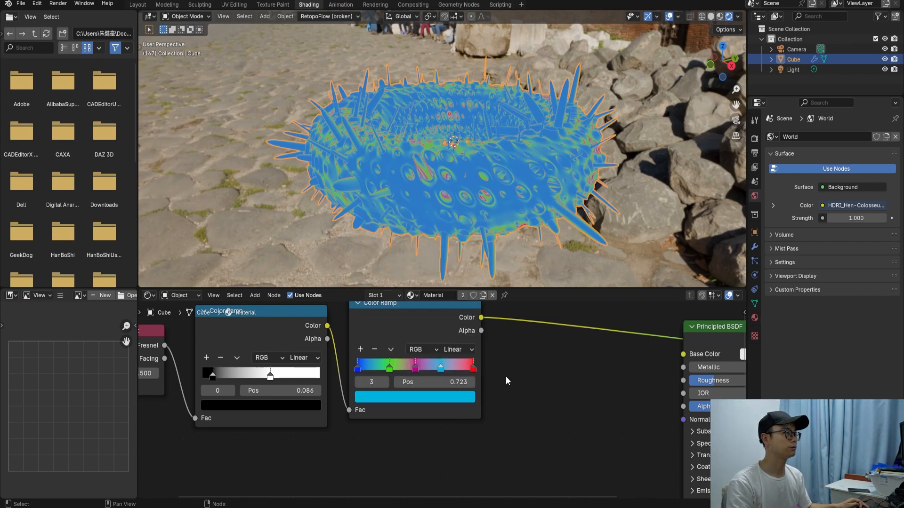
Add a purple stop at 0.805 to the second Color Ramp
scroll(506, 377, up, 1)
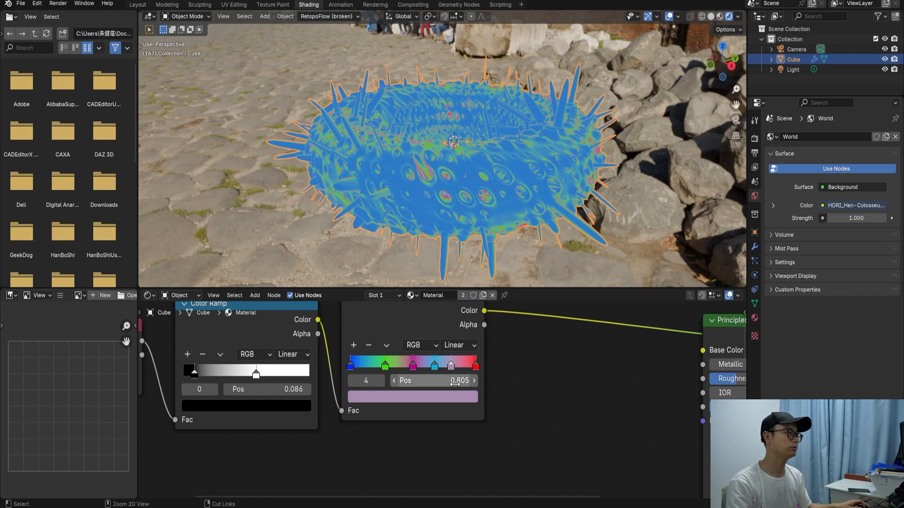
click(442, 397)
drag(428, 267, 450, 278)
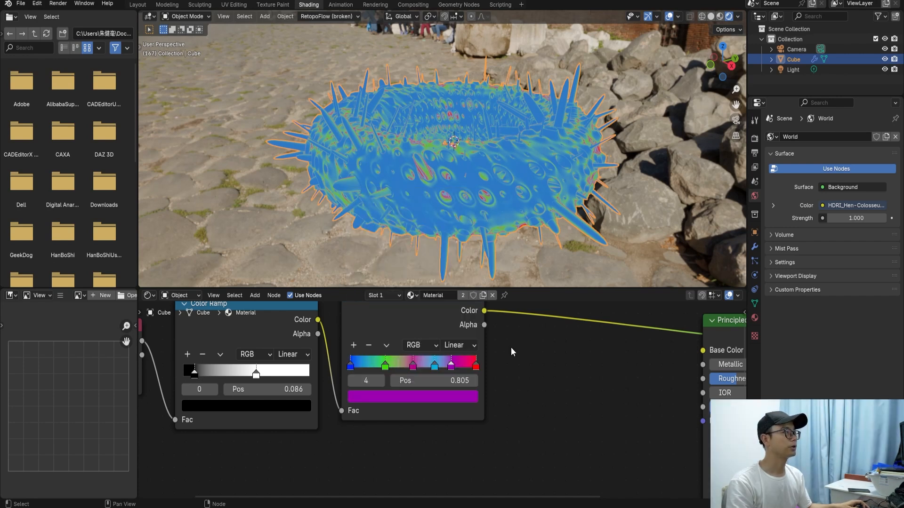
Add a yellow stop between the second Color Ramp's purple and red stops, and respace the middle stops with green at 0.245
click(476, 366)
click(454, 400)
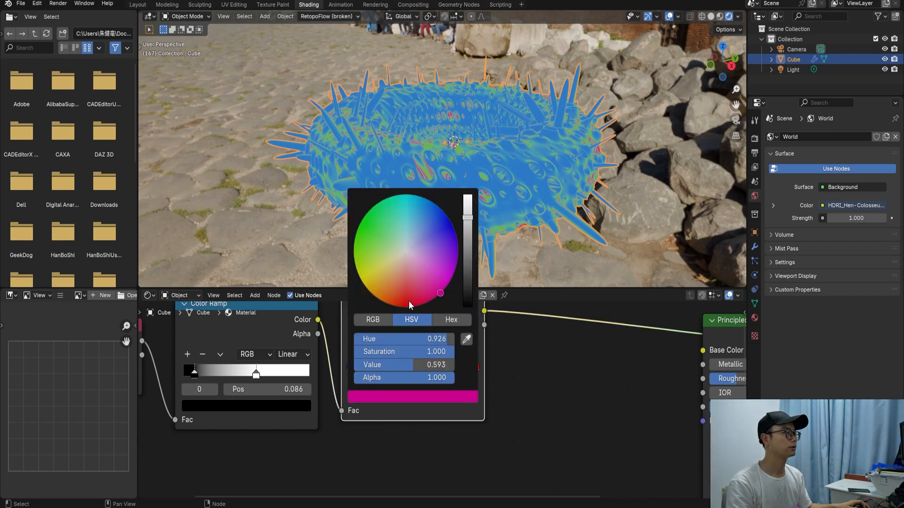
drag(408, 301, 363, 283)
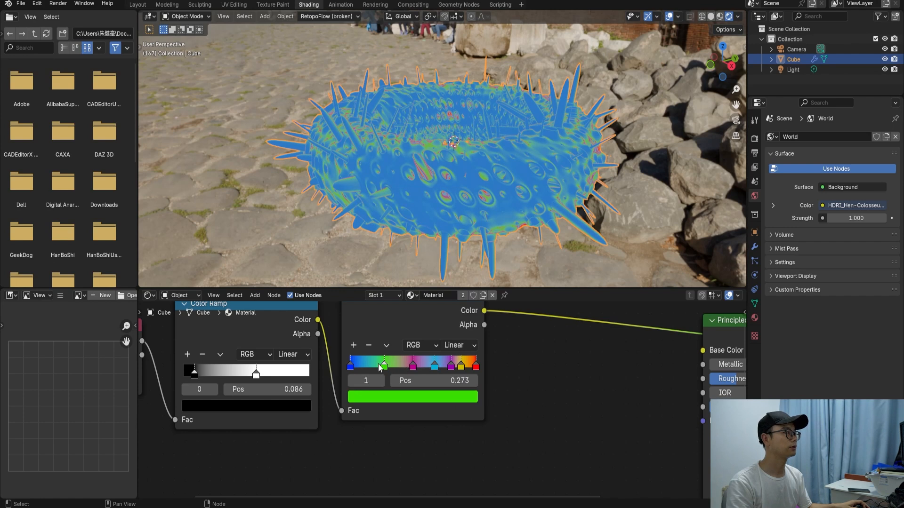
drag(430, 367, 442, 366)
click(386, 366)
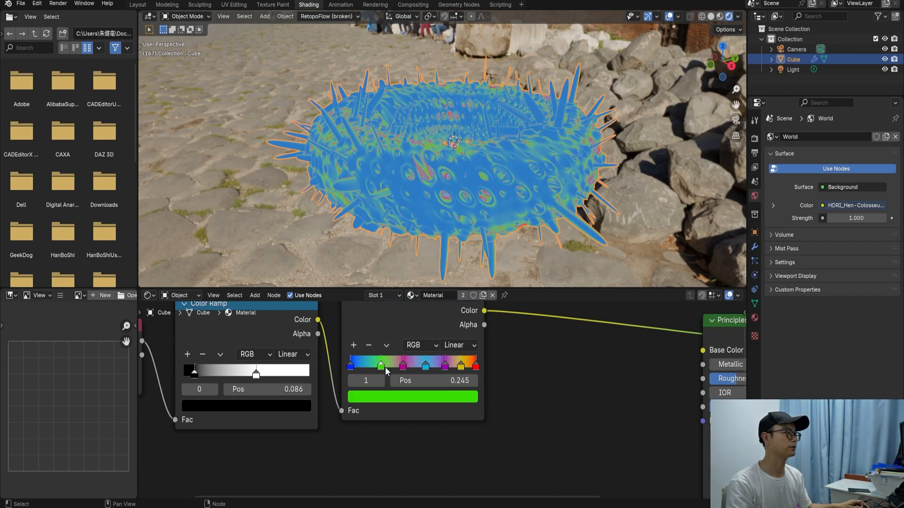
Connect the second Color Ramp's Color output to the Principled BSDF's Base Color and display the full shader on the torus
scroll(485, 326, down, 2)
drag(602, 366, 638, 363)
middle_drag(638, 364, 573, 351)
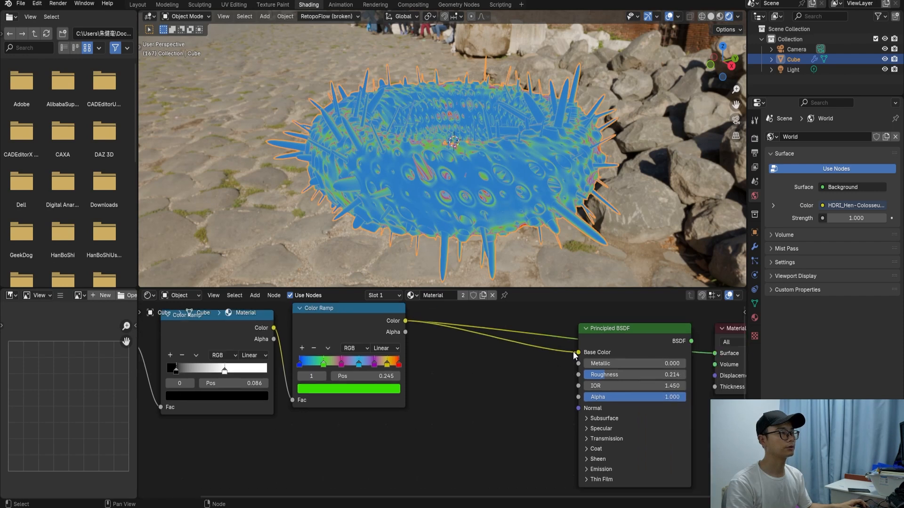
middle_drag(504, 195, 482, 204)
scroll(301, 325, down, 1)
middle_drag(212, 328, 297, 316)
scroll(295, 331, down, 1)
Duplicate the first Color Ramp, place the copy below it, and move its black and white stops to the ends of the gradient
click(320, 329)
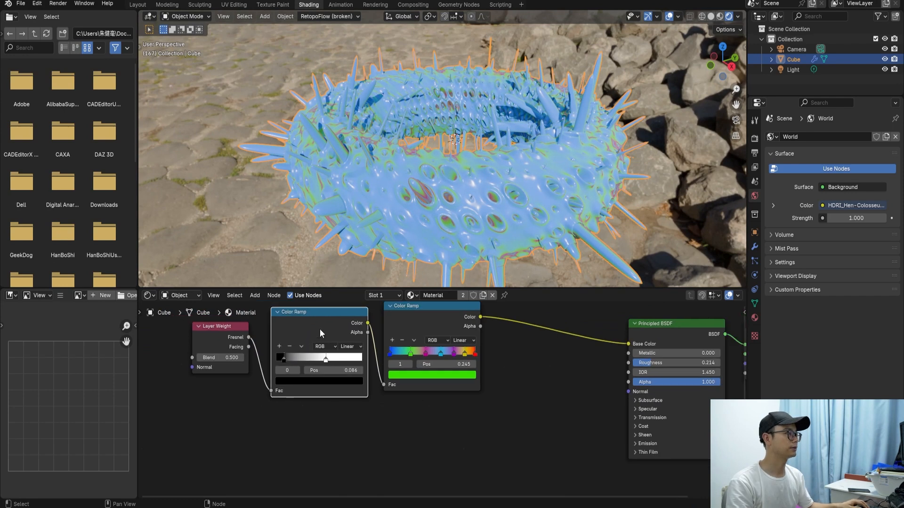
key(shift+d)
click(294, 435)
middle_drag(294, 436, 296, 413)
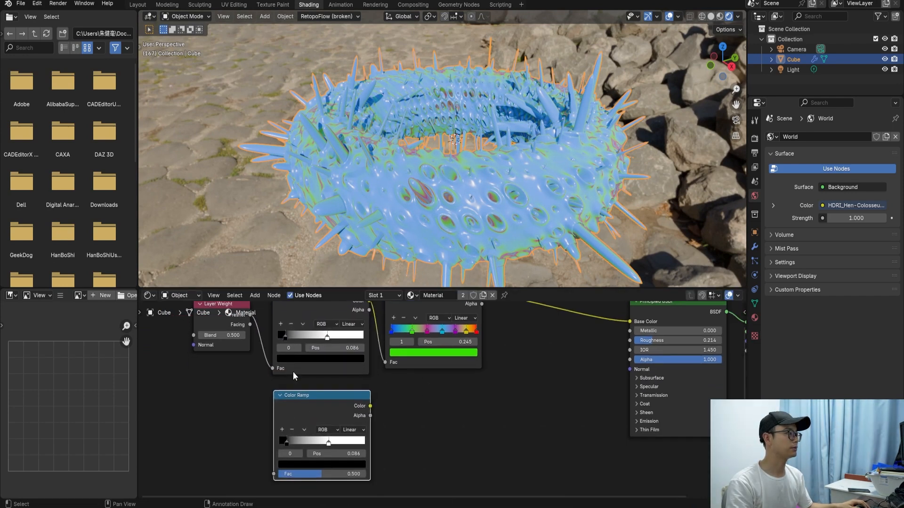
key(g)
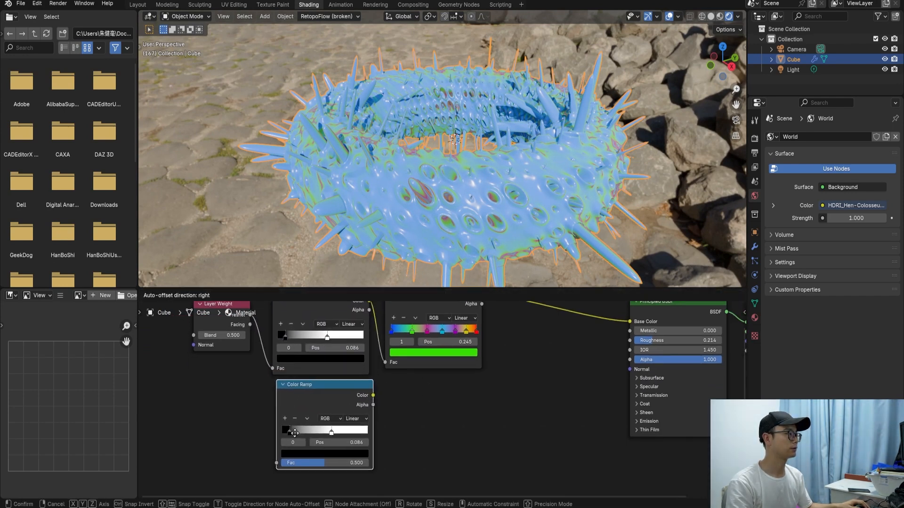
click(299, 434)
drag(288, 432, 286, 430)
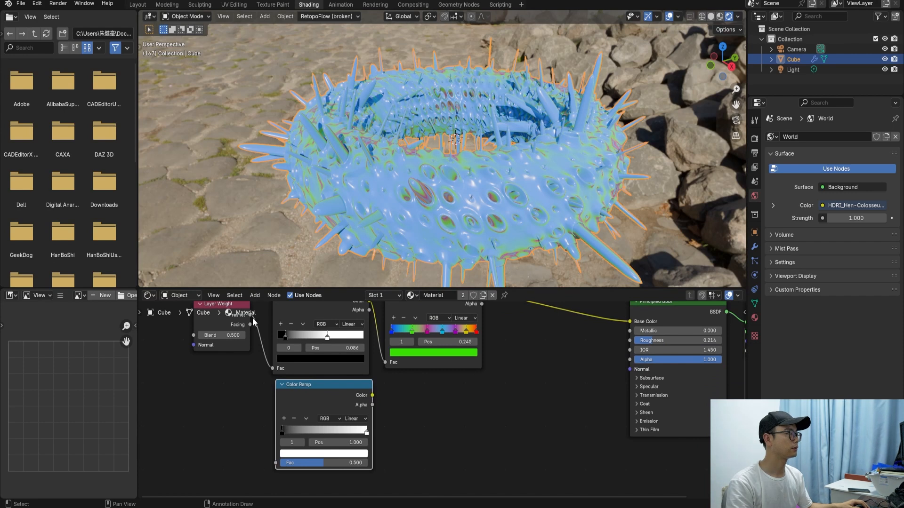
Connect the Layer Weight's Facing output to the duplicated Color Ramp's Fac and preview that ramp on the torus
drag(250, 324, 276, 463)
scroll(332, 360, up, 1)
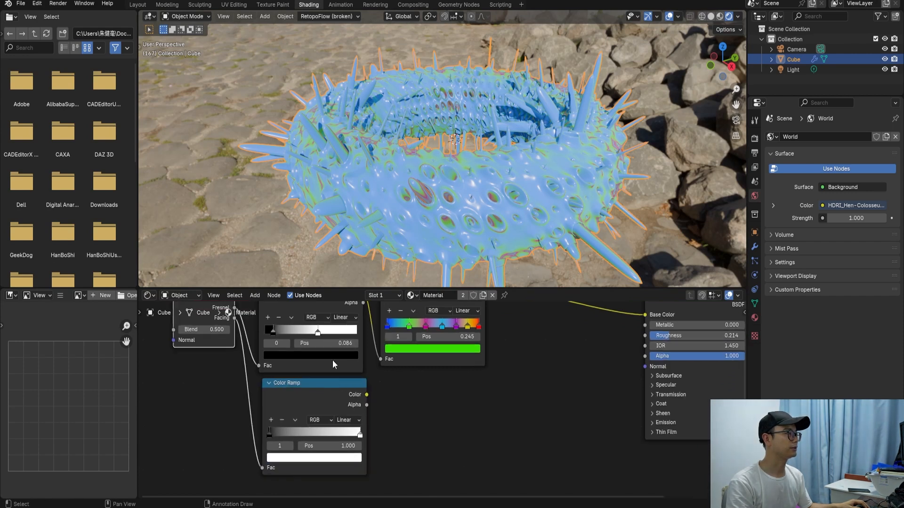
ctrl+shift+click(331, 390)
middle_drag(427, 162, 414, 139)
scroll(381, 382, down, 1)
middle_drag(480, 369, 434, 394)
scroll(433, 394, up, 1)
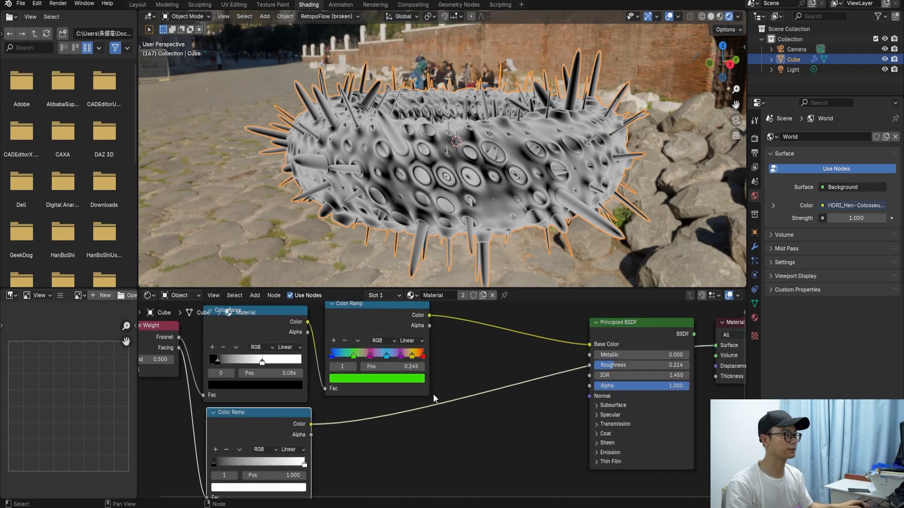
Connect the duplicated Color Ramp's Color to the Principled BSDF's Roughness and route the BSDF back to the material output's Surface
ctrl+right_drag(458, 387, 458, 385)
drag(311, 424, 590, 367)
scroll(584, 372, down, 1)
click(581, 374)
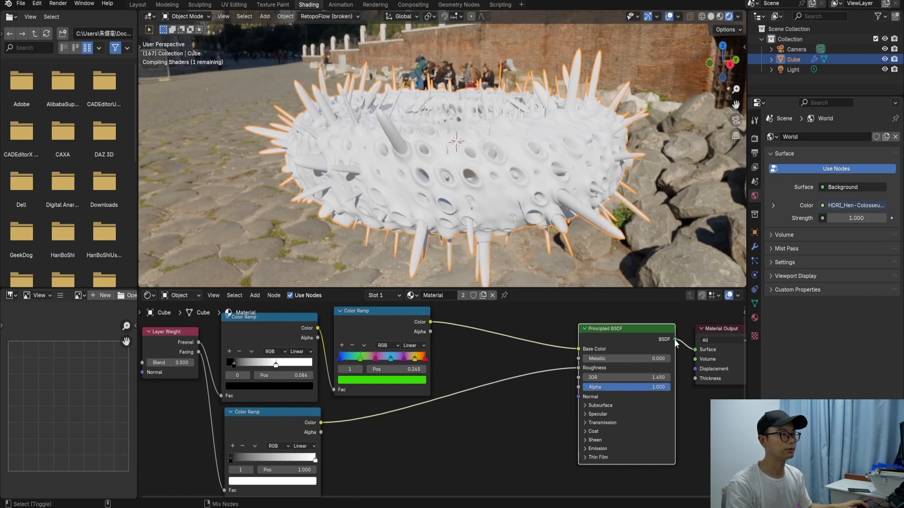
scroll(471, 360, up, 2)
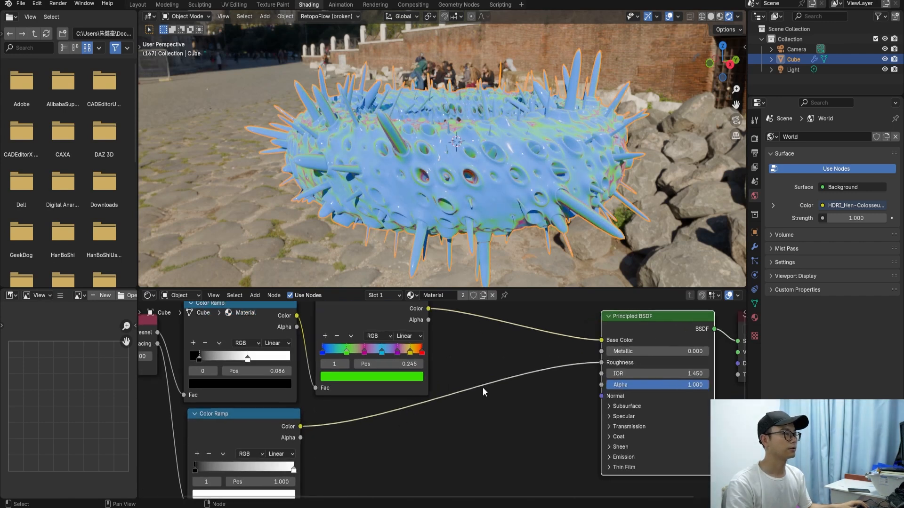
Connect the duplicated Color Ramp's Color output to the Principled BSDF's Metallic input as well
drag(305, 426, 316, 425)
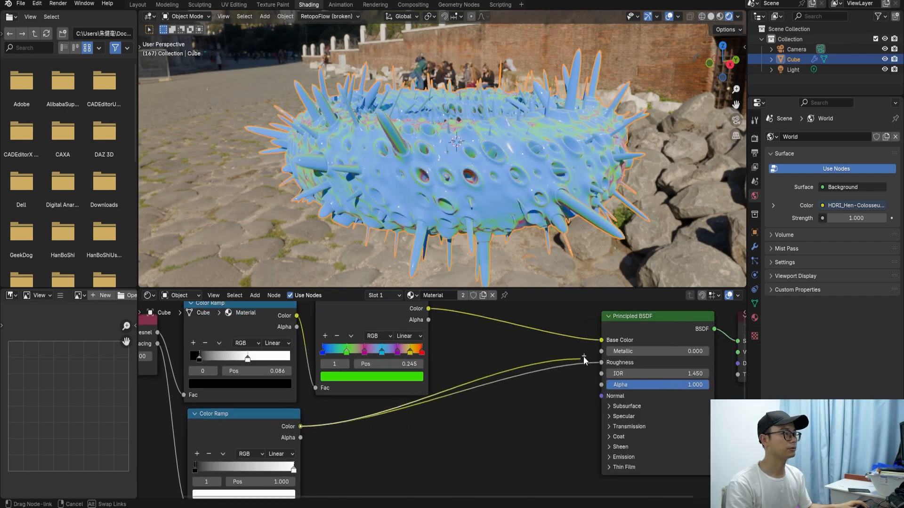
drag(599, 350, 601, 351)
middle_drag(482, 205, 481, 215)
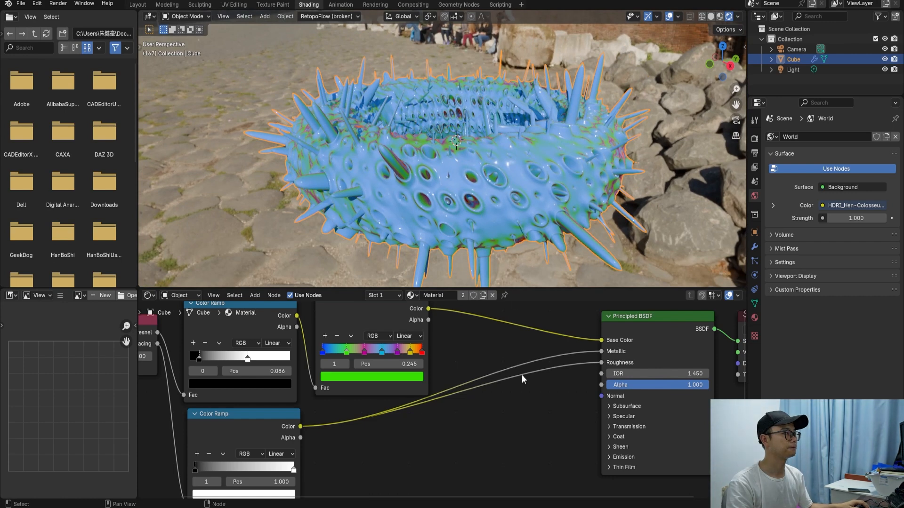
Insert an Invert Color node on the link between the duplicated Color Ramp and the Roughness input
scroll(523, 377, up, 2)
middle_drag(217, 437, 218, 433)
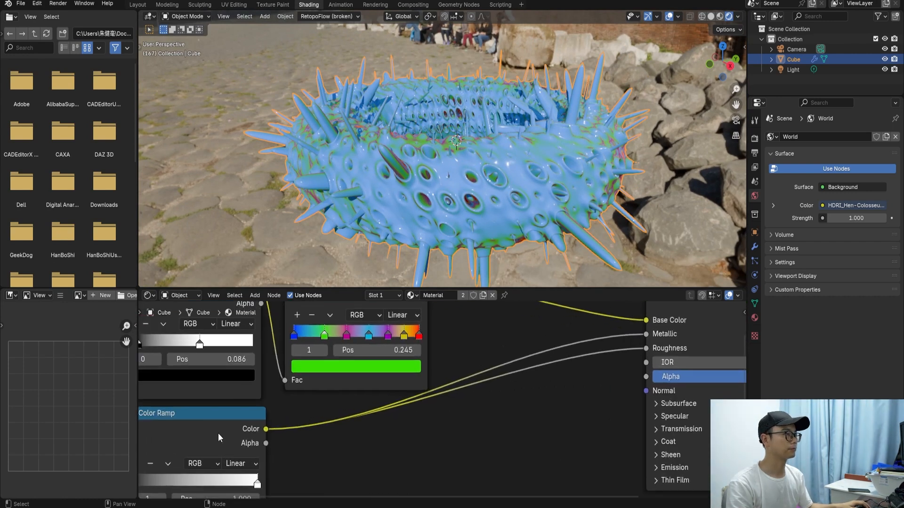
click(485, 372)
text(in)
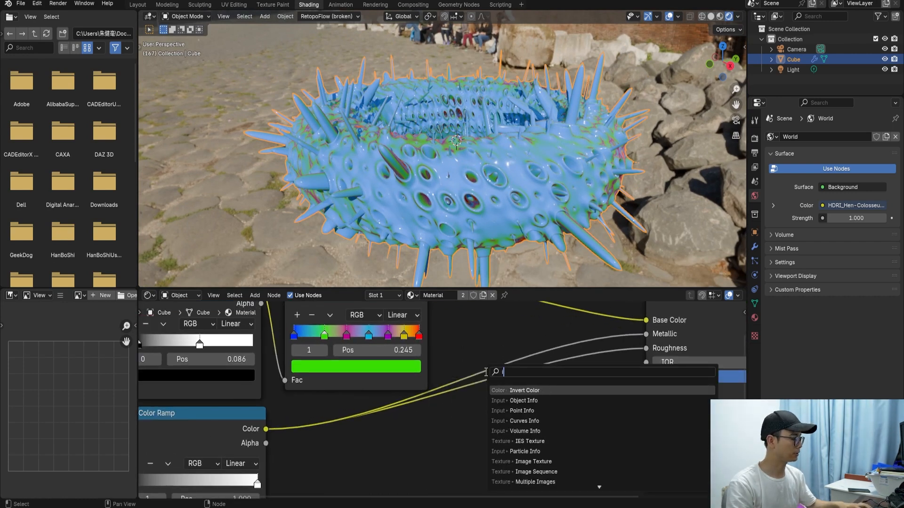
key(Return)
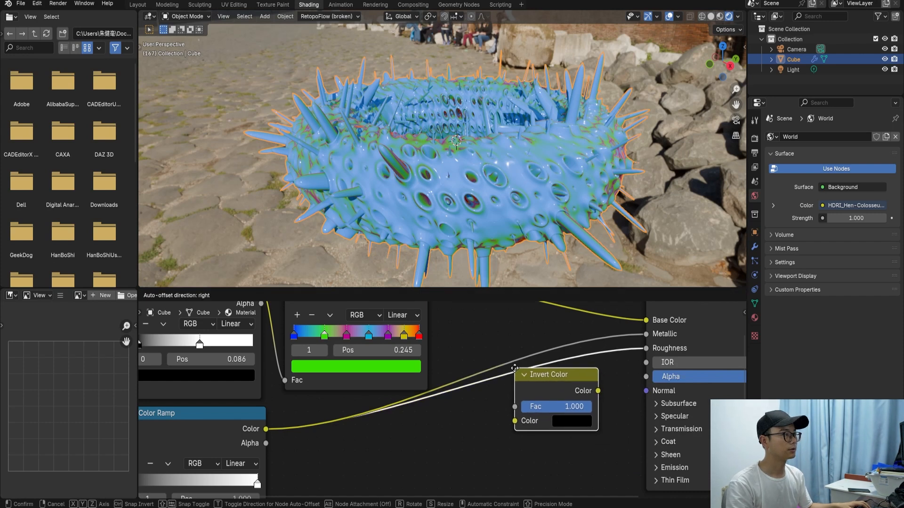
click(506, 363)
drag(530, 383, 523, 395)
scroll(464, 256, up, 4)
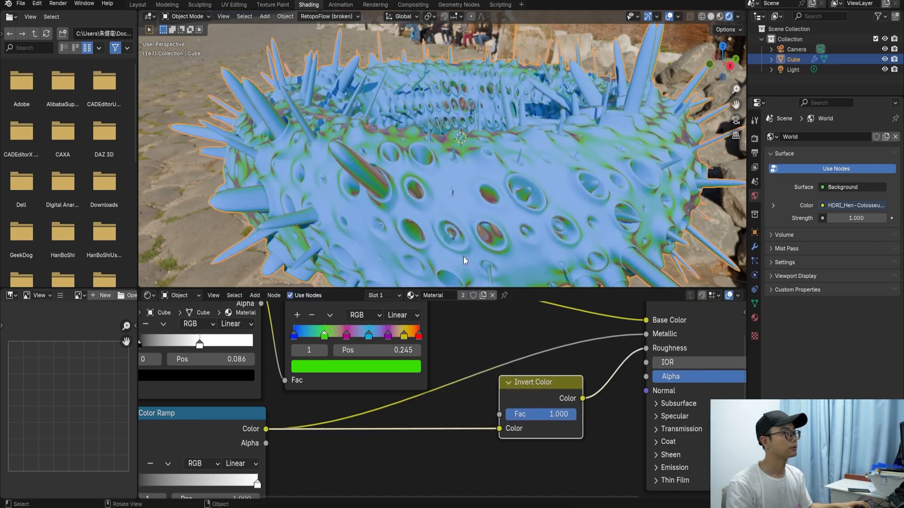
Tighten the duplicated Color Ramp by moving its black stop to 0.082 and its white stop to 0.395
middle_drag(194, 468, 250, 430)
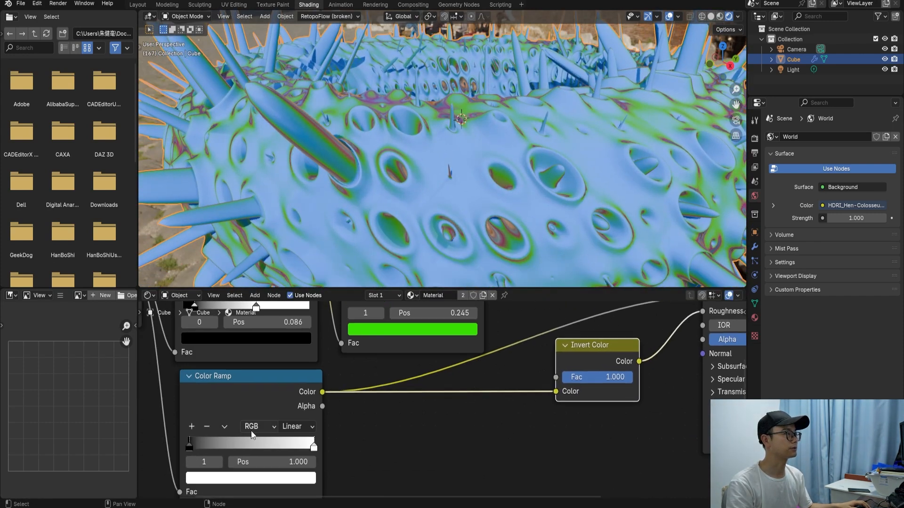
drag(193, 445, 196, 445)
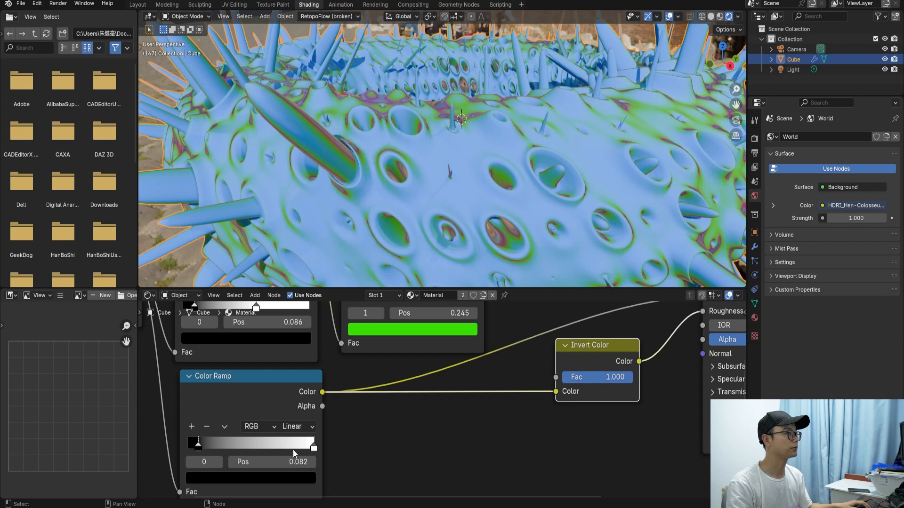
mouse_move(292, 450)
mouse_down()
mouse_move(224, 446)
mouse_move(238, 449)
mouse_up()
scroll(455, 151, down, 4)
middle_drag(455, 155, 444, 190)
middle_drag(236, 341, 269, 402)
scroll(270, 403, up, 1)
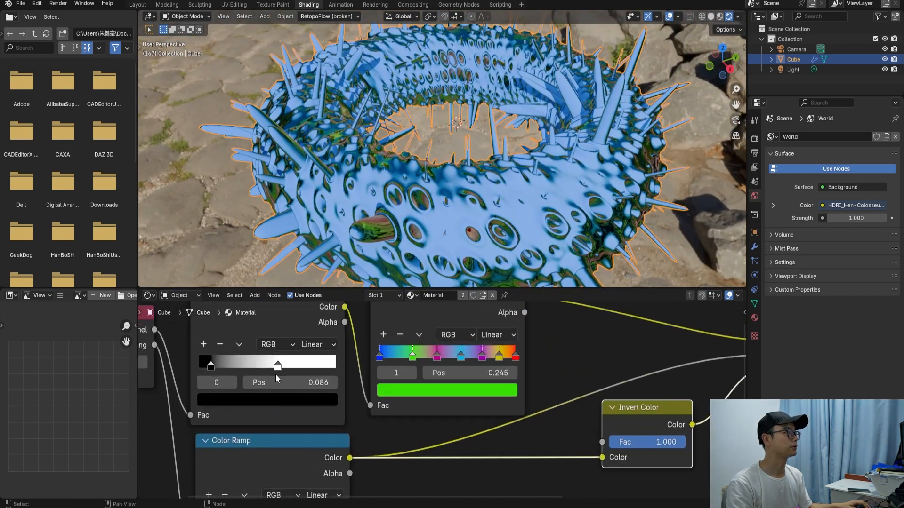
Sharpen the first Color Ramp's transition by placing its white stop at 0.150, right beside the black stop
mouse_move(275, 374)
mouse_down()
mouse_move(211, 367)
mouse_move(235, 366)
mouse_up()
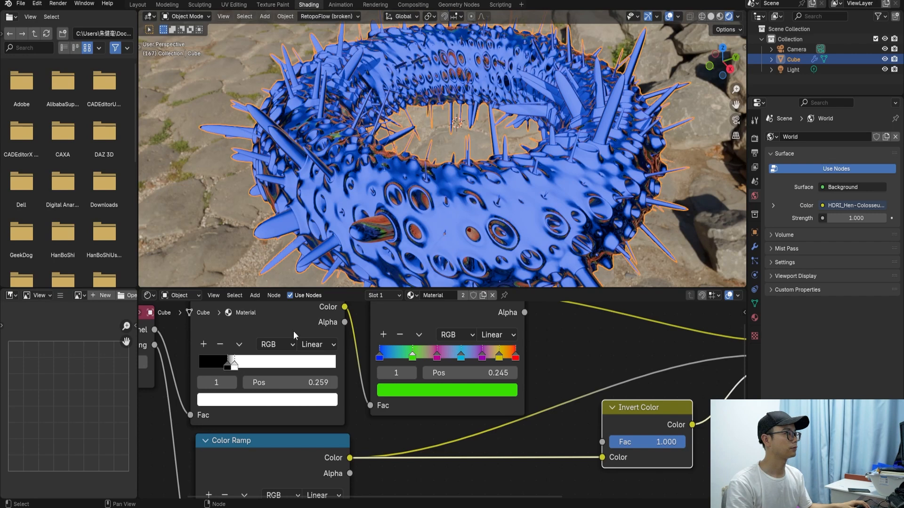
scroll(459, 198, down, 3)
middle_drag(459, 197, 439, 192)
scroll(453, 176, up, 6)
middle_drag(253, 371, 342, 389)
scroll(323, 375, up, 1)
drag(313, 386, 306, 385)
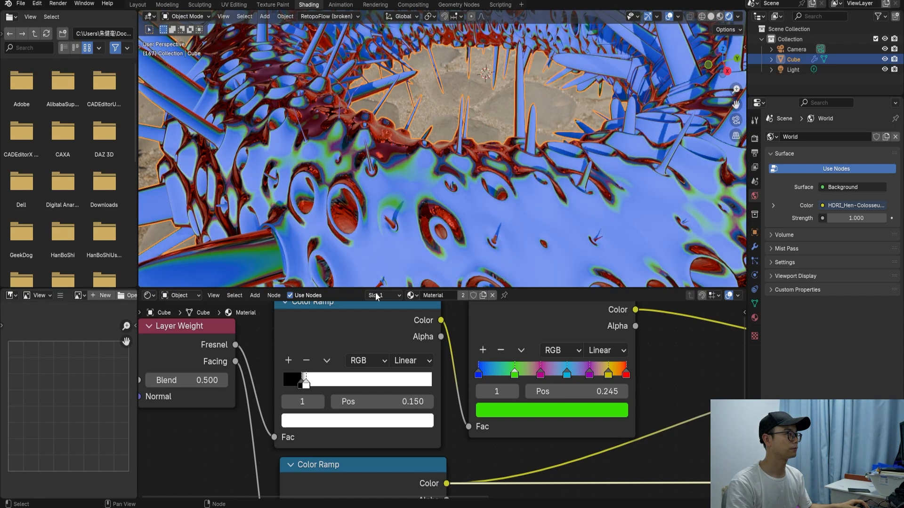
Inspect the torus material up close and save the file
scroll(391, 162, down, 6)
scroll(390, 163, up, 10)
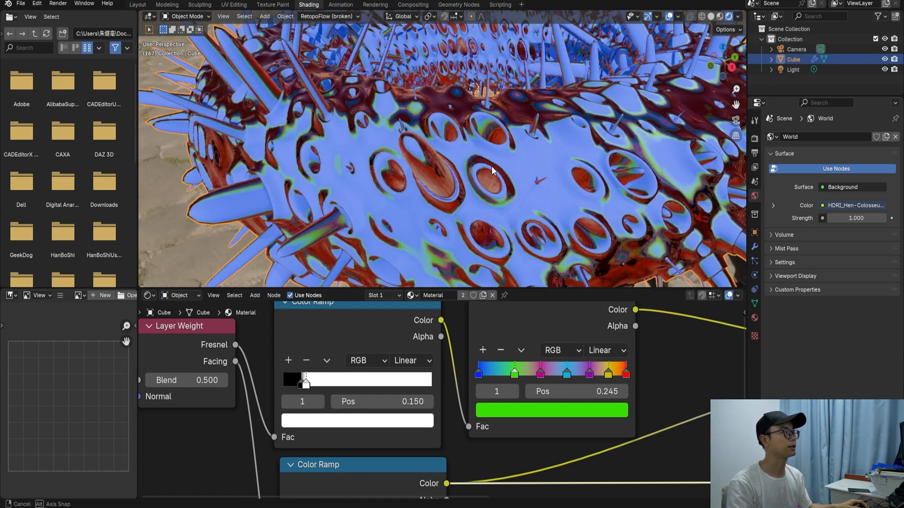
key(ctrl+s)
scroll(495, 152, down, 10)
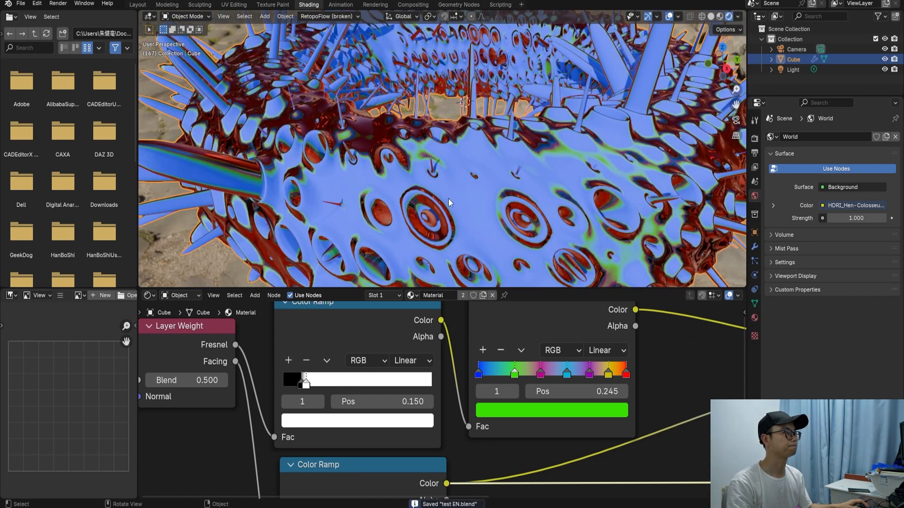
middle_drag(461, 204, 481, 232)
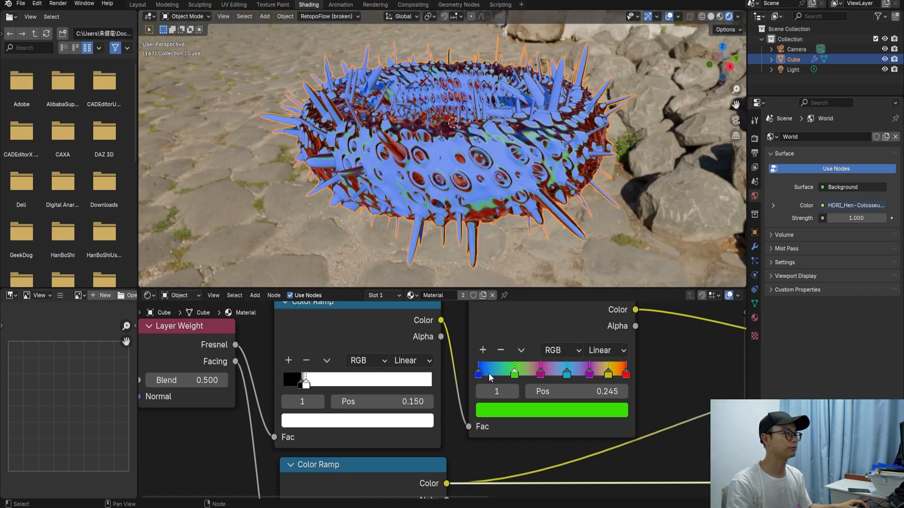
Add a bright yellow stop at 0.109 between the second Color Ramp's blue and green stops
ctrl+click(490, 374)
click(505, 408)
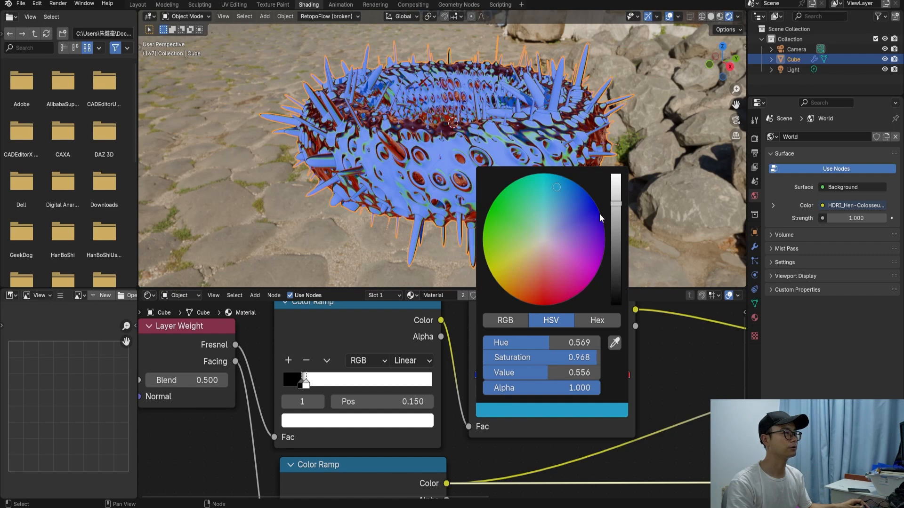
drag(615, 201, 613, 174)
drag(529, 225, 497, 282)
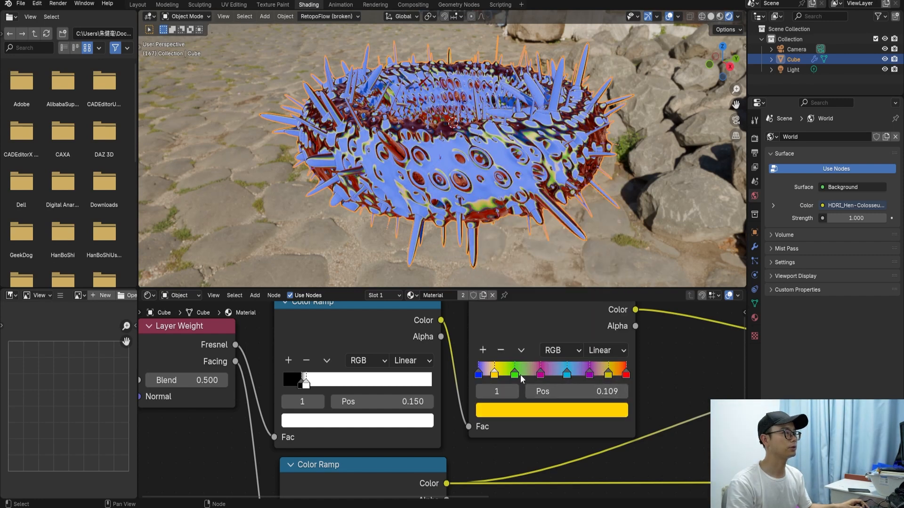
Add a white stop at 0.059 between the second Color Ramp's blue and yellow stops
scroll(517, 374, up, 2)
ctrl+click(509, 361)
click(524, 419)
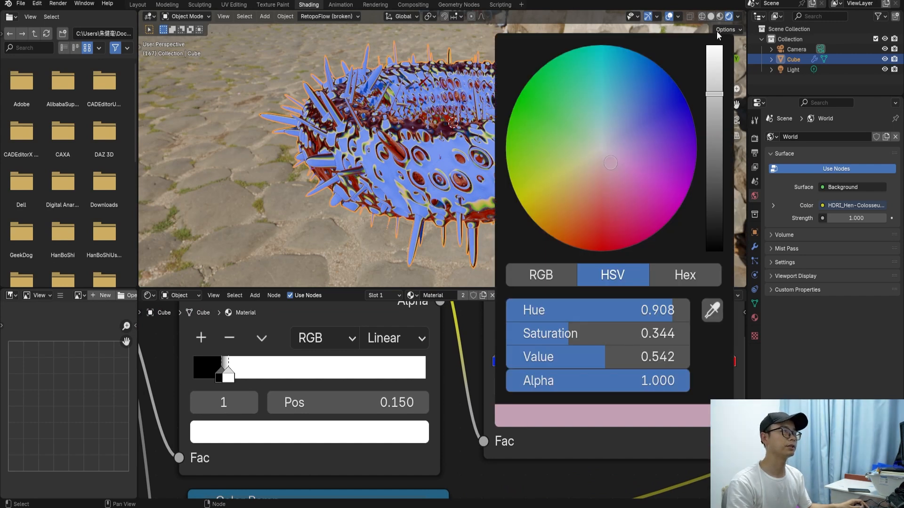
click(714, 45)
drag(621, 185, 602, 147)
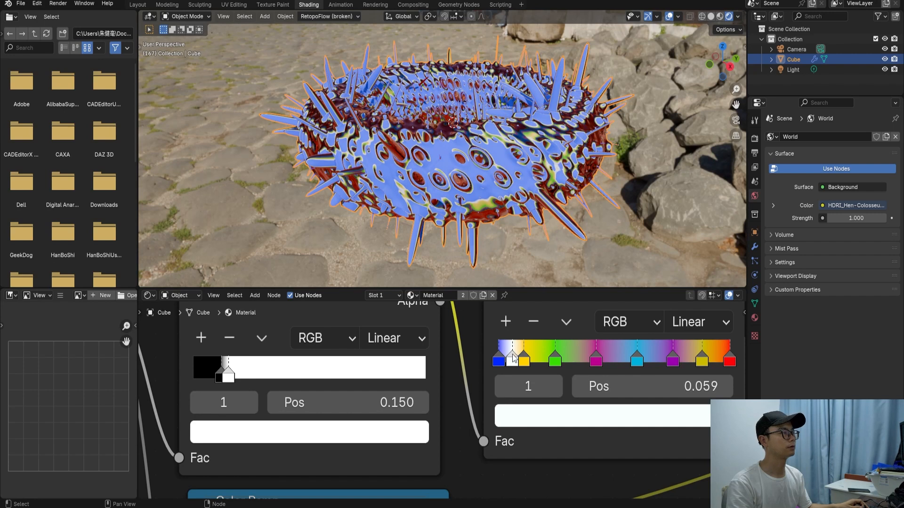
Add a red stop at 0.027 between the second Color Ramp's blue and white stops, and deselect the torus
drag(507, 353, 504, 361)
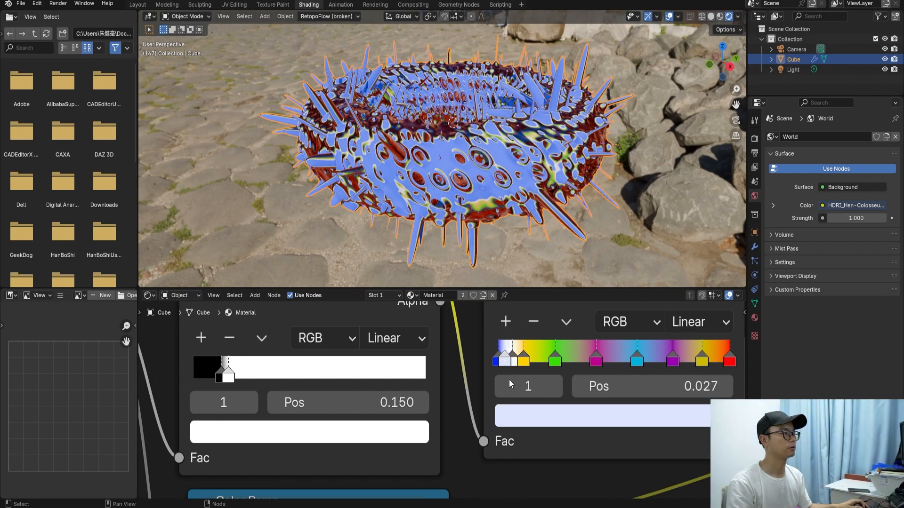
click(524, 415)
drag(610, 174, 610, 252)
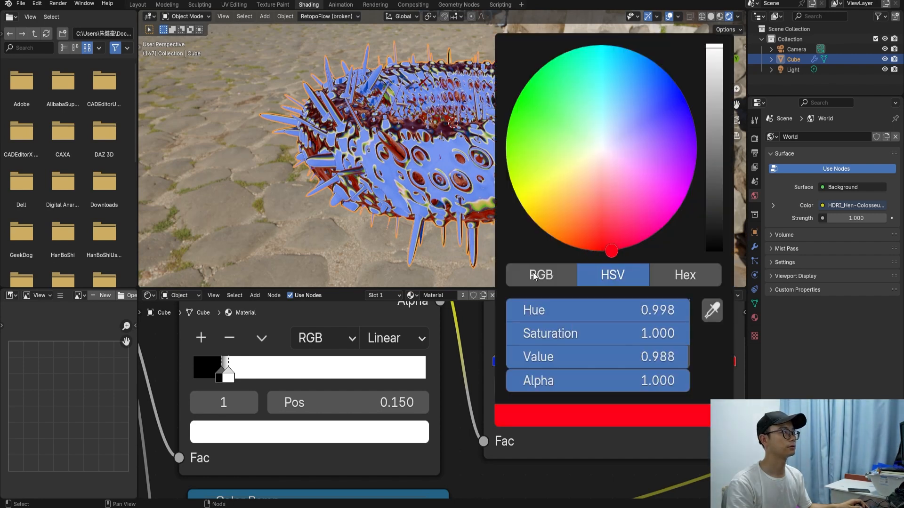
click(436, 276)
Save the file with the finished color ramps and review the torus and its node tree
scroll(490, 174, down, 1)
middle_drag(490, 174, 522, 182)
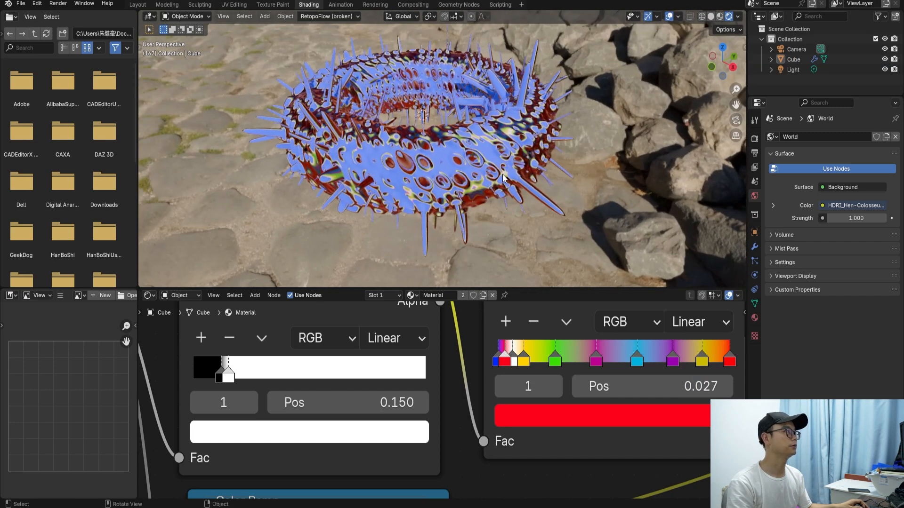
key(ctrl+s)
scroll(518, 181, down, 1)
scroll(450, 414, down, 2)
scroll(450, 414, down, 3)
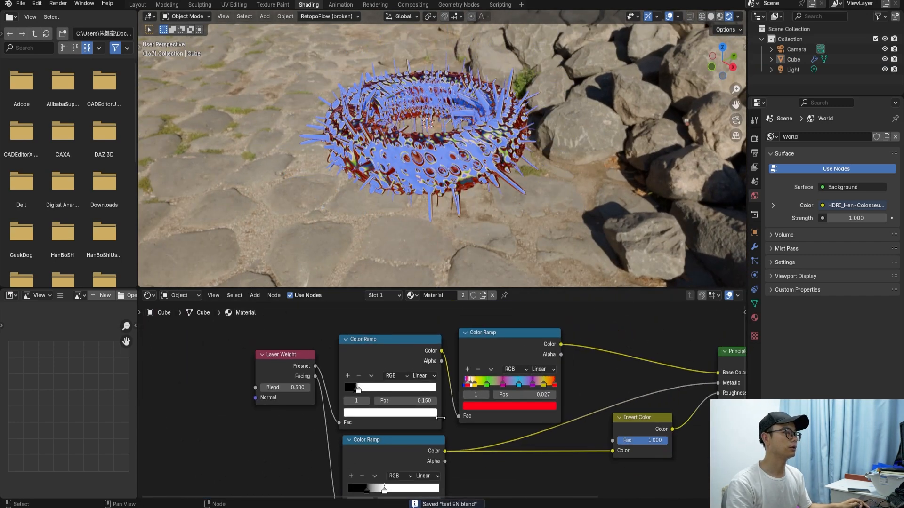
middle_drag(535, 383, 495, 390)
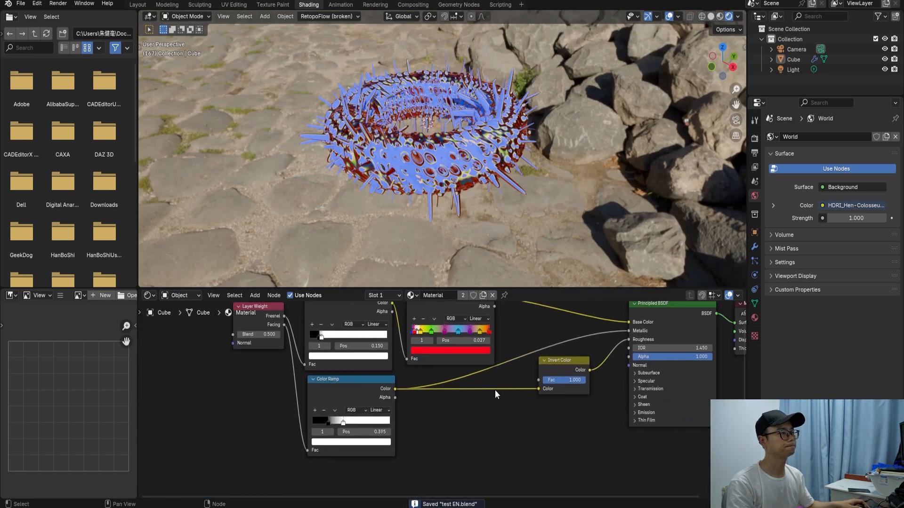
Expand the Specular, Transmission, Coat and Sheen sections of the Principled BSDF node to check their settings
scroll(496, 393, down, 2)
middle_drag(469, 436, 456, 409)
drag(606, 357, 623, 428)
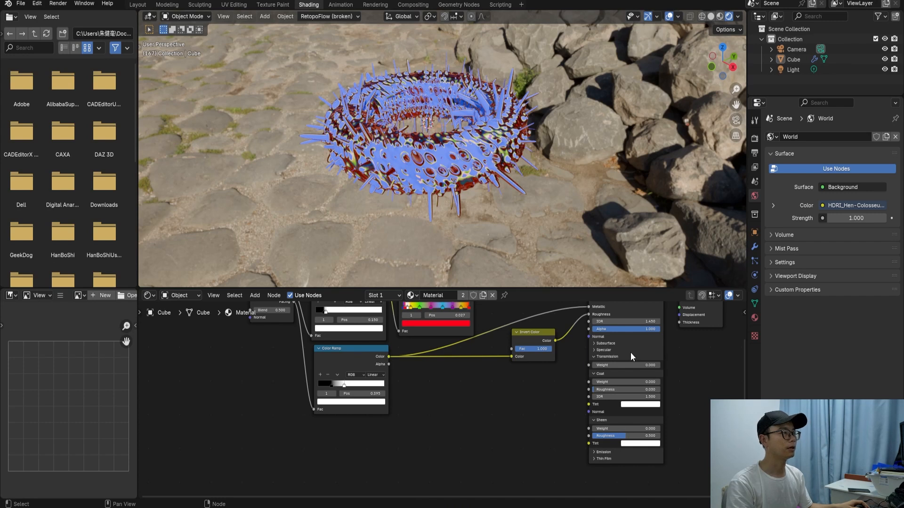
click(597, 351)
Add a Noise Texture node in the empty space below the lower Color Ramp
scroll(449, 396, down, 1)
key(shift+a)
click(413, 381)
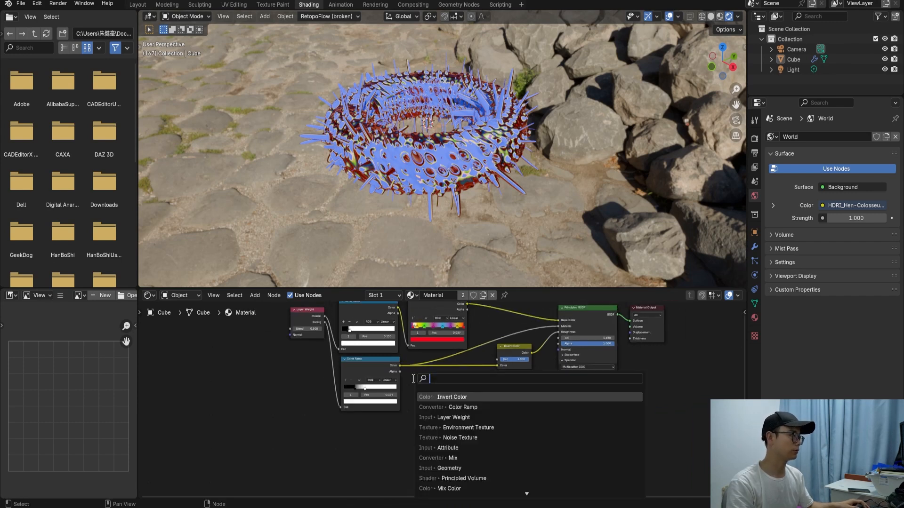
text(noise)
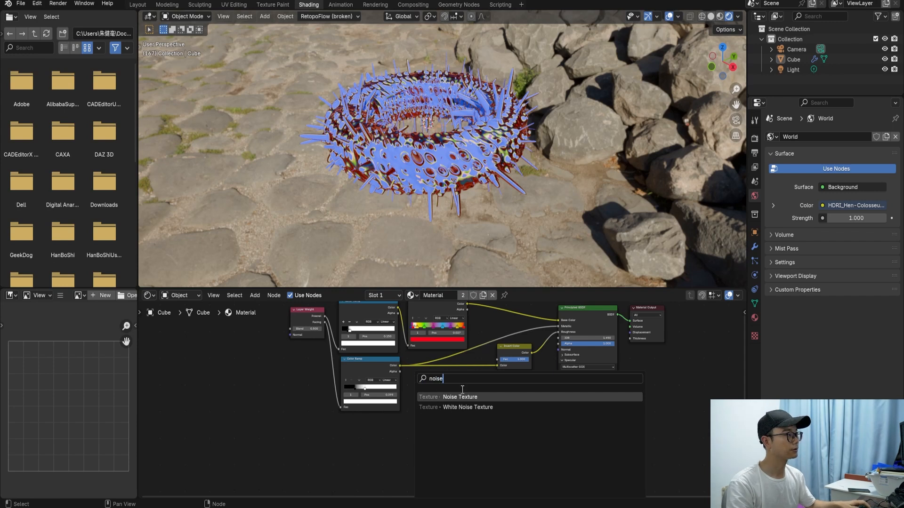
click(476, 398)
click(381, 423)
Attach Texture Coordinate and Mapping nodes to the Noise Texture's vector input
scroll(443, 399, up, 3)
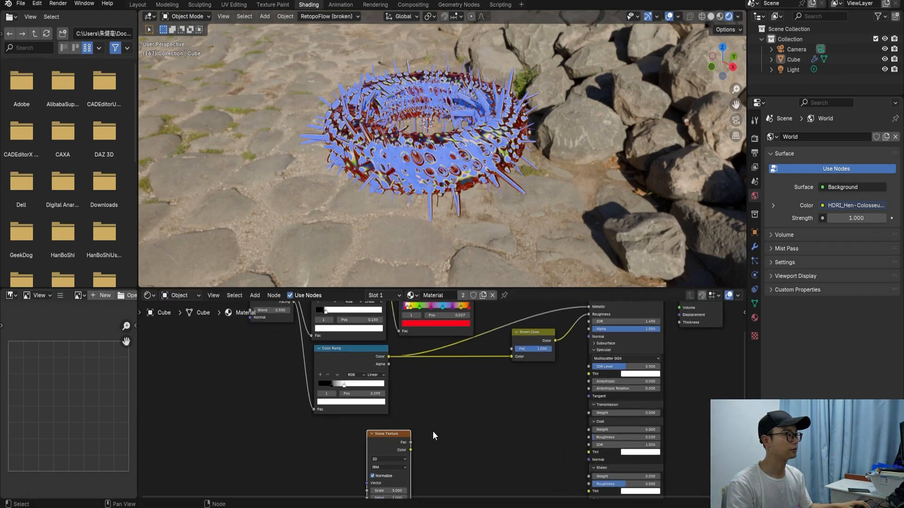
middle_drag(434, 436, 502, 403)
scroll(480, 394, up, 2)
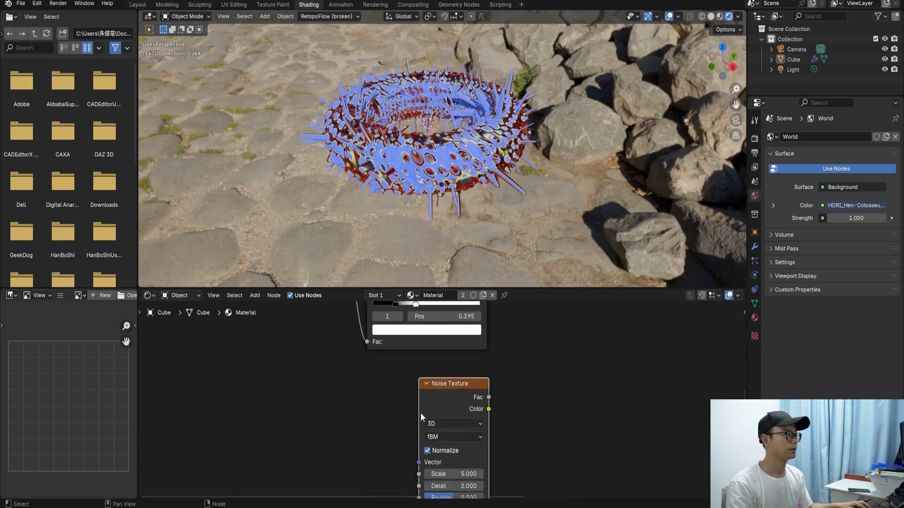
key(ctrl+t)
scroll(423, 409, down, 2)
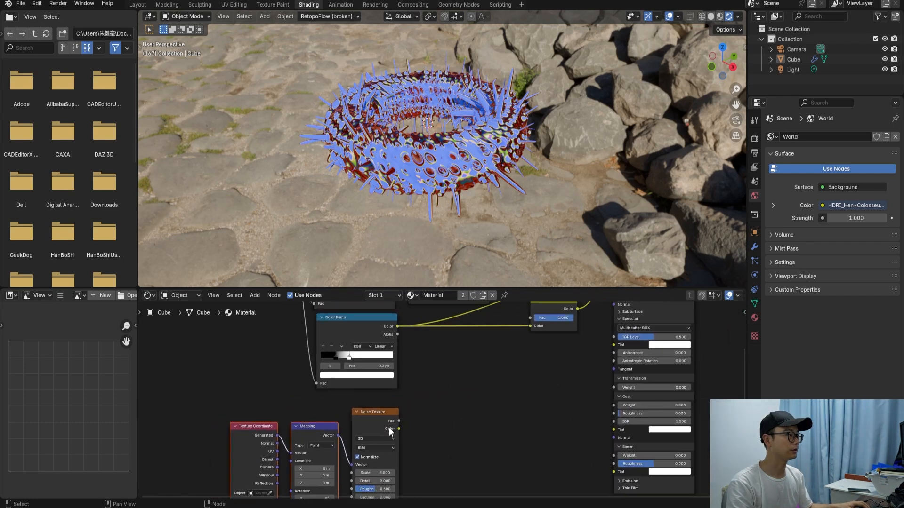
Feed the Noise Texture's Fac into the Height of a new Bump node and link its Normal to the Principled BSDF's Normal
drag(398, 420, 570, 363)
click(534, 377)
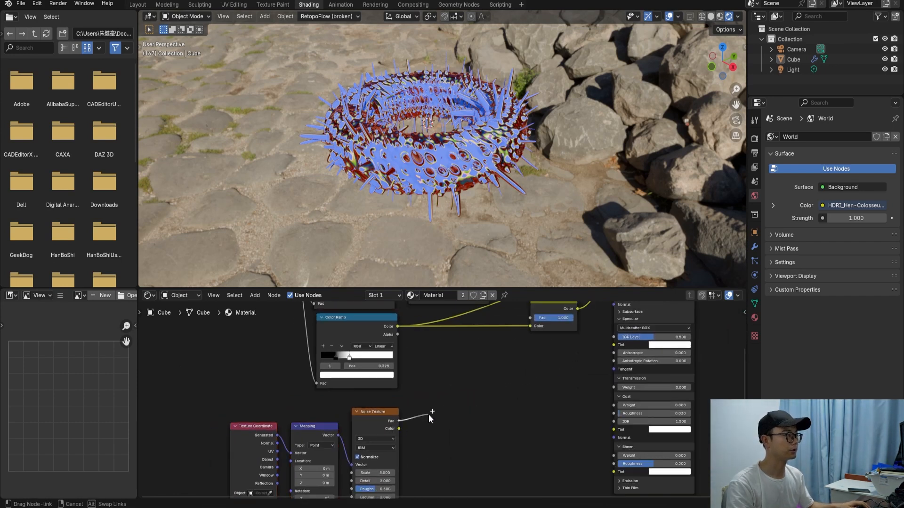
drag(428, 414, 430, 414)
text(bump)
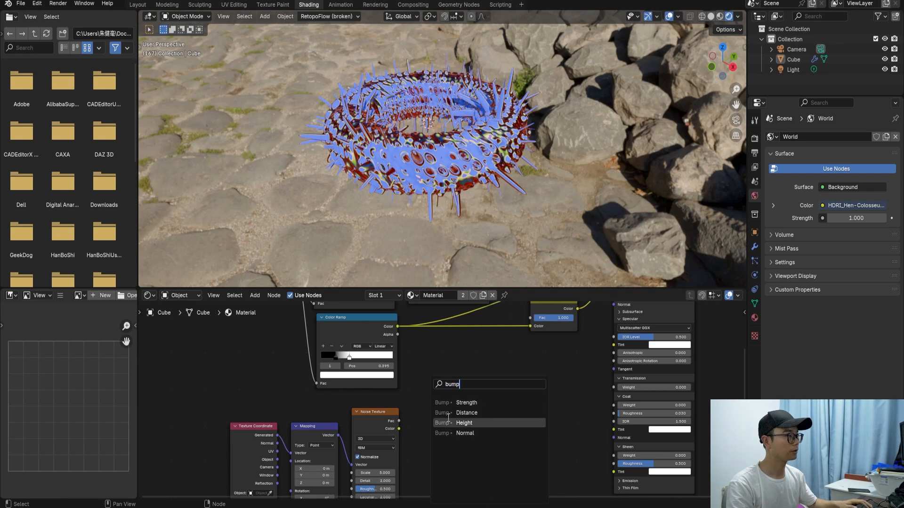
click(479, 423)
click(474, 414)
drag(474, 414, 613, 330)
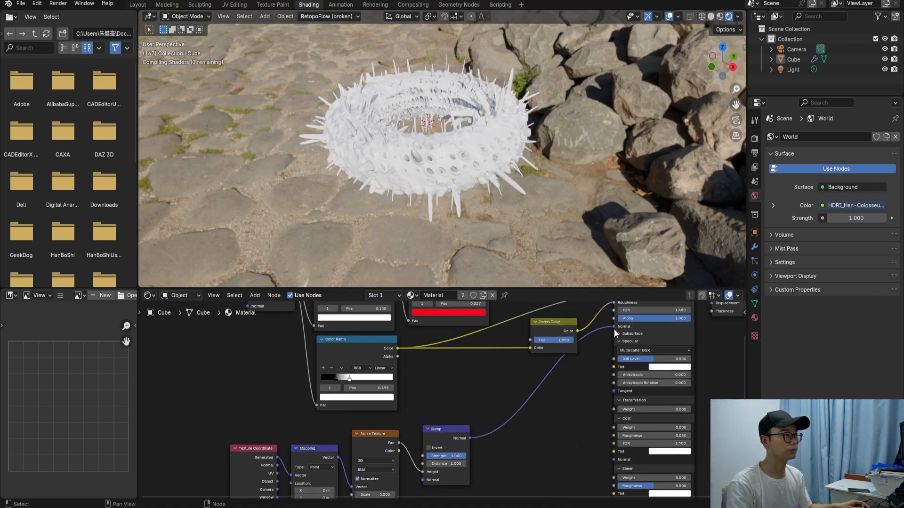
Collapse the Specular, Transmission and Coat sections of the Principled BSDF node
middle_drag(614, 329, 601, 391)
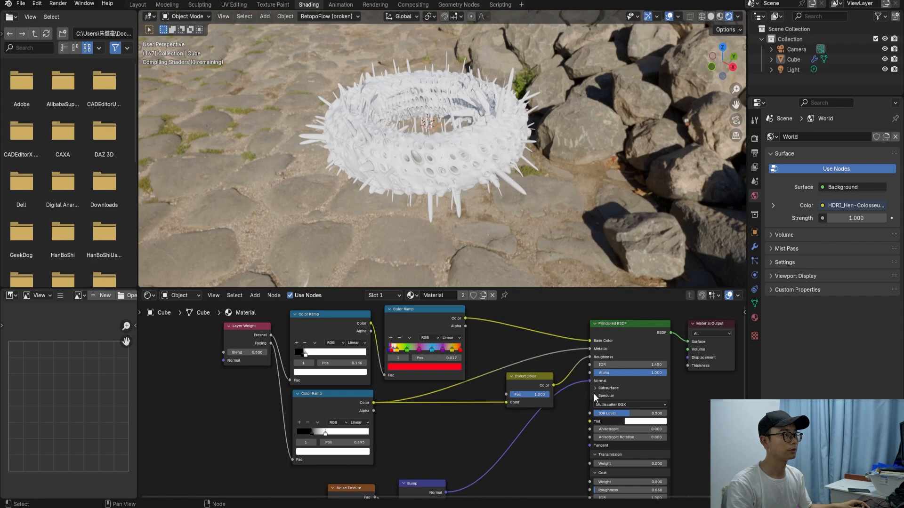
click(594, 394)
click(597, 419)
click(597, 402)
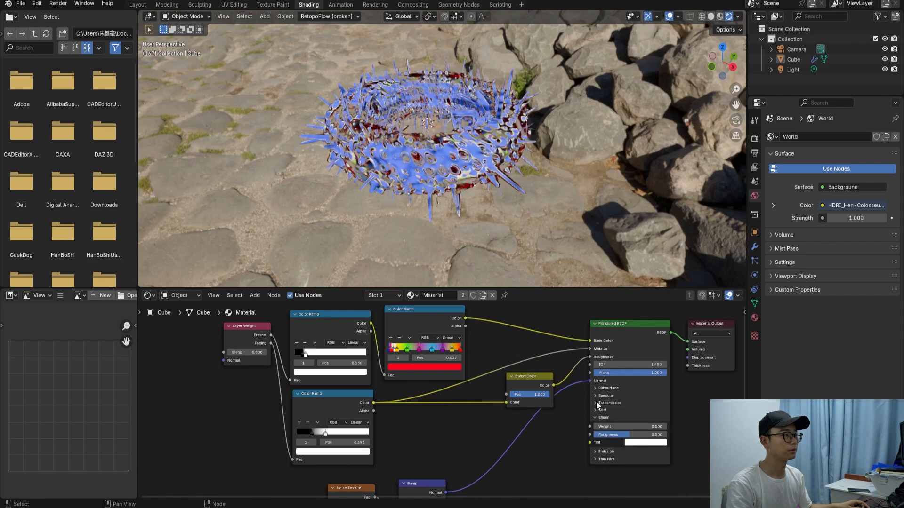
Check the bumped surface up close and move the Bump node farther away from the Noise Texture
middle_drag(551, 420, 588, 354)
scroll(428, 185, up, 5)
scroll(443, 188, up, 3)
middle_drag(443, 188, 462, 173)
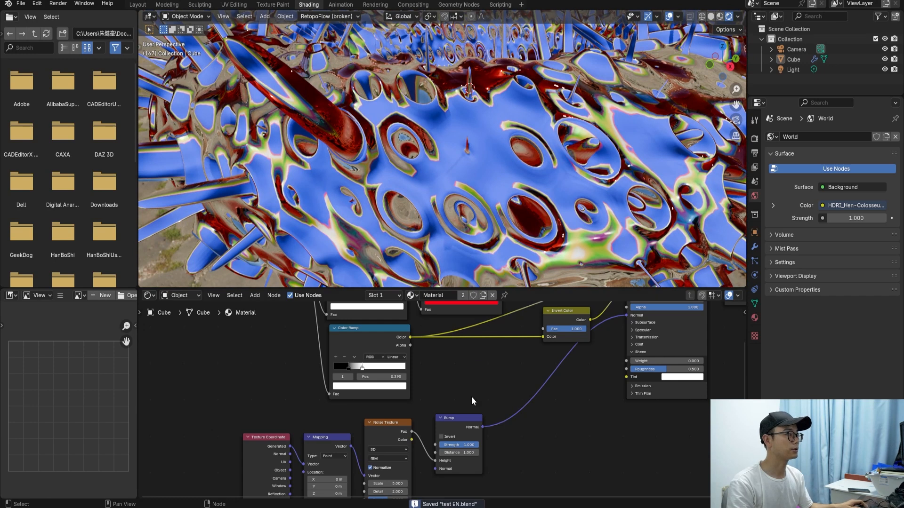
scroll(472, 452, up, 2)
middle_drag(471, 453, 496, 408)
drag(476, 380, 521, 388)
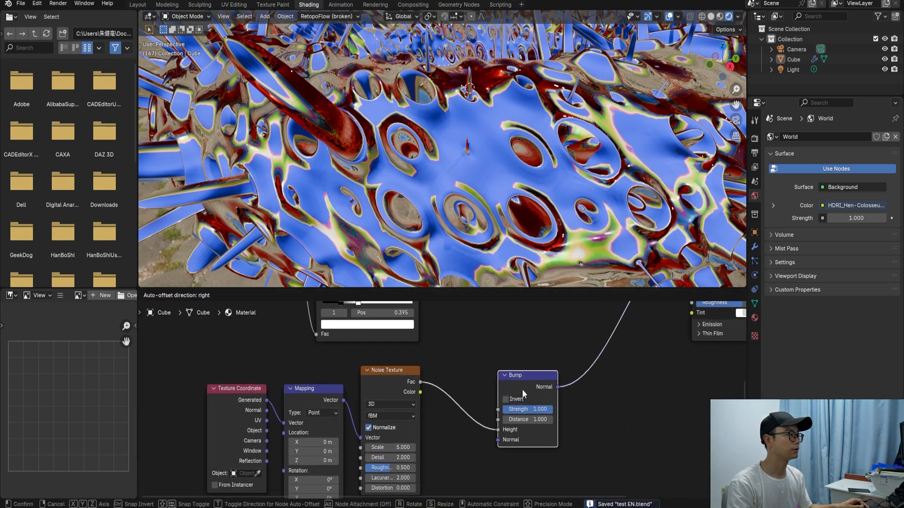
drag(399, 377, 401, 377)
drag(534, 391, 544, 379)
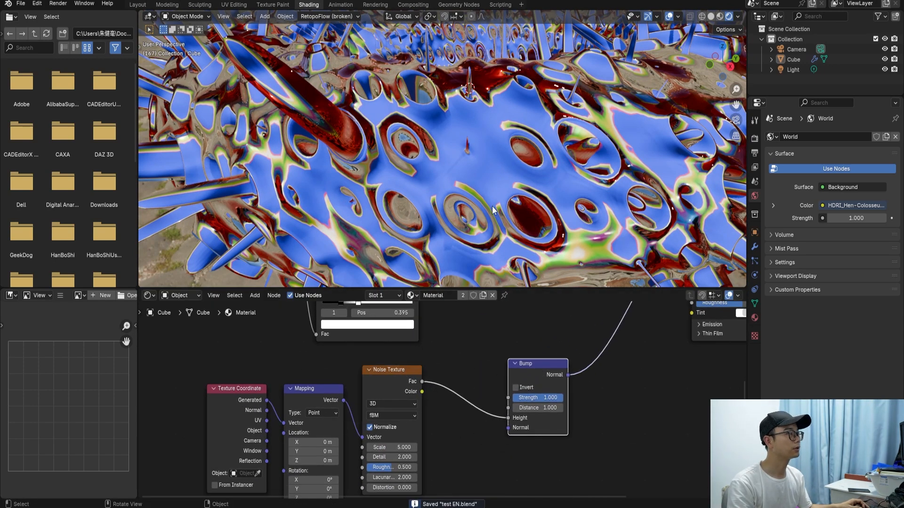
Preview the Noise Texture through a new Color Ramp with its black stop at 0.455, and save the file
ctrl+shift+click(379, 379)
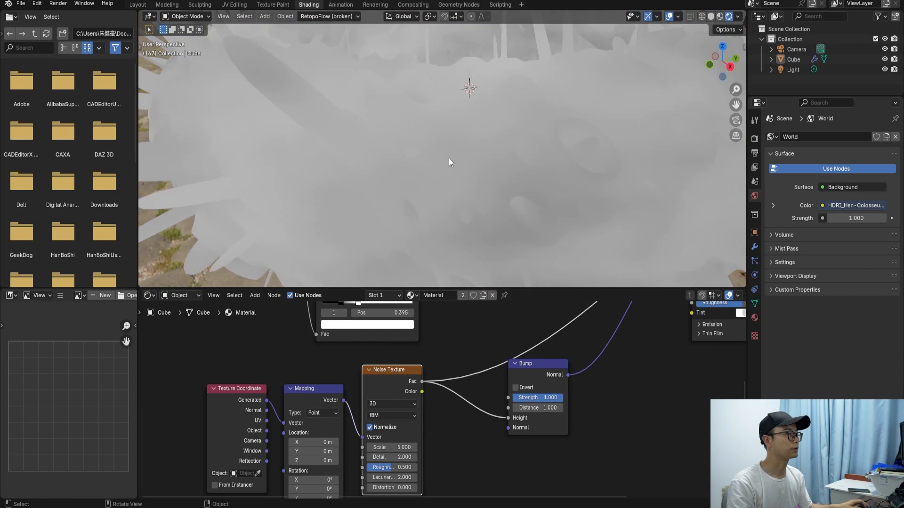
key(shift+a)
text(ramp)
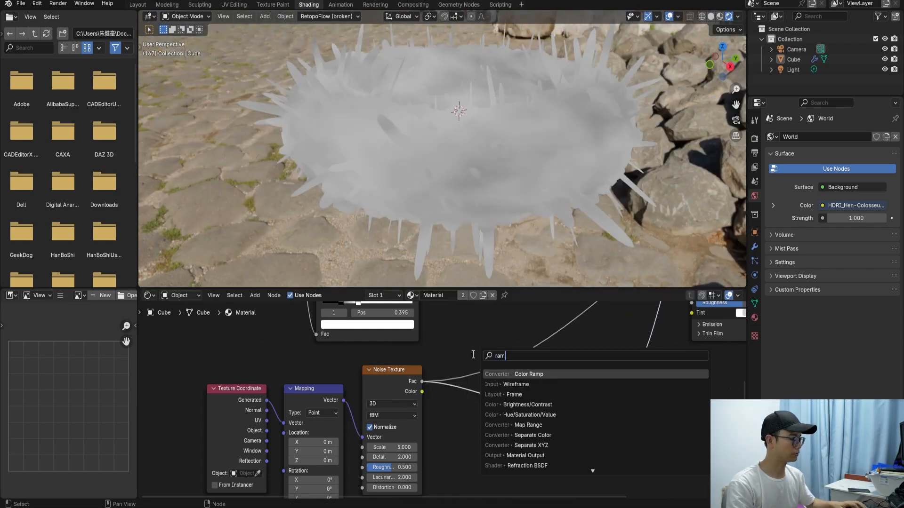
key(Return)
click(439, 347)
drag(446, 400, 489, 400)
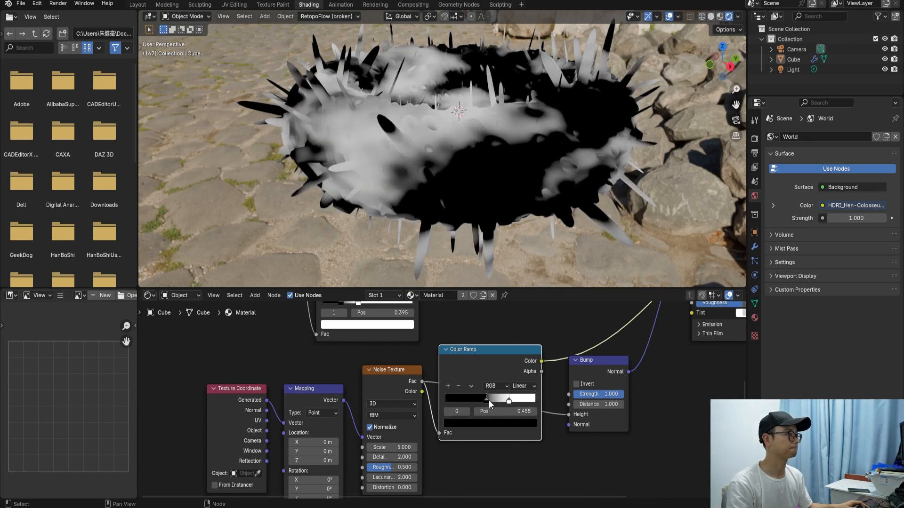
key(ctrl+s)
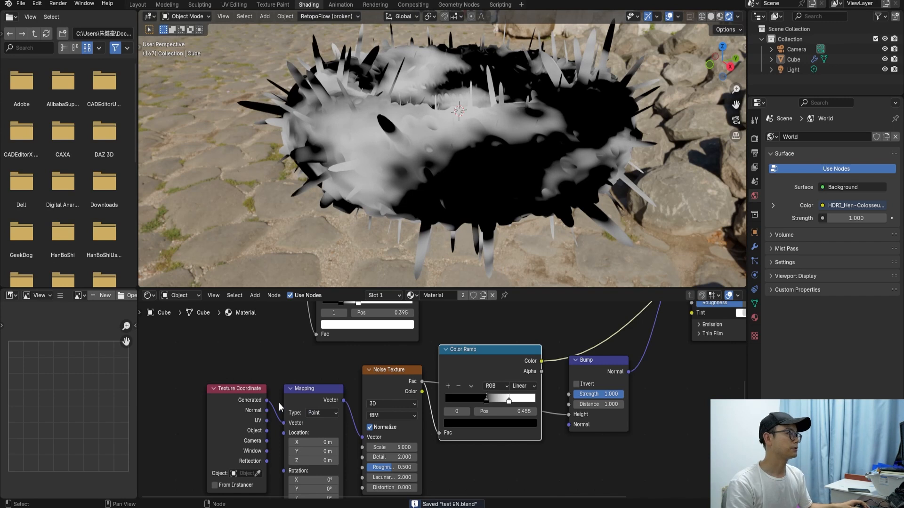
Play the animation, save the file and examine the noise pattern on the moving torus from different angles
middle_drag(498, 155, 447, 157)
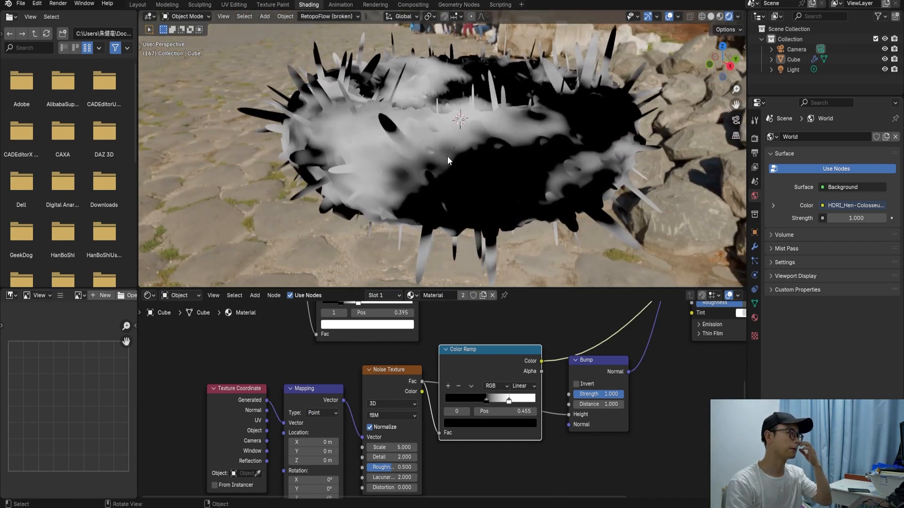
key(space)
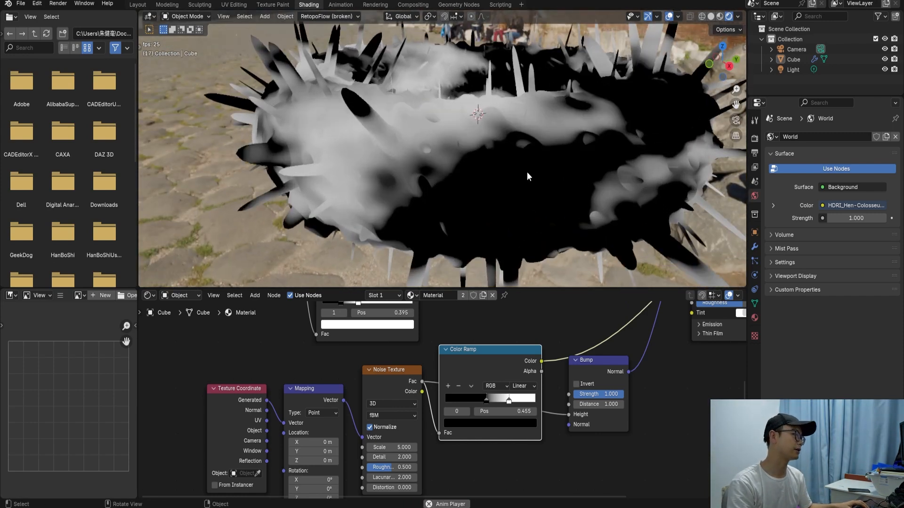
key(ctrl+s)
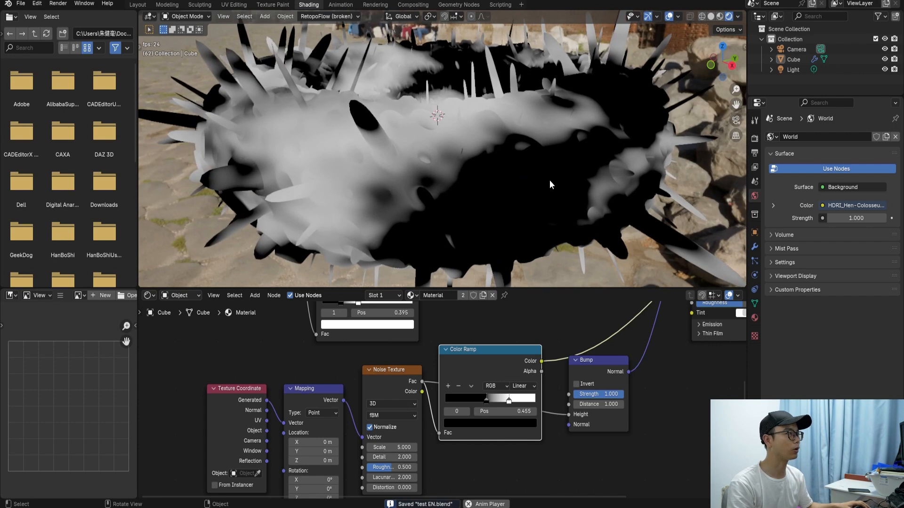
scroll(467, 168, down, 1)
middle_drag(467, 168, 418, 158)
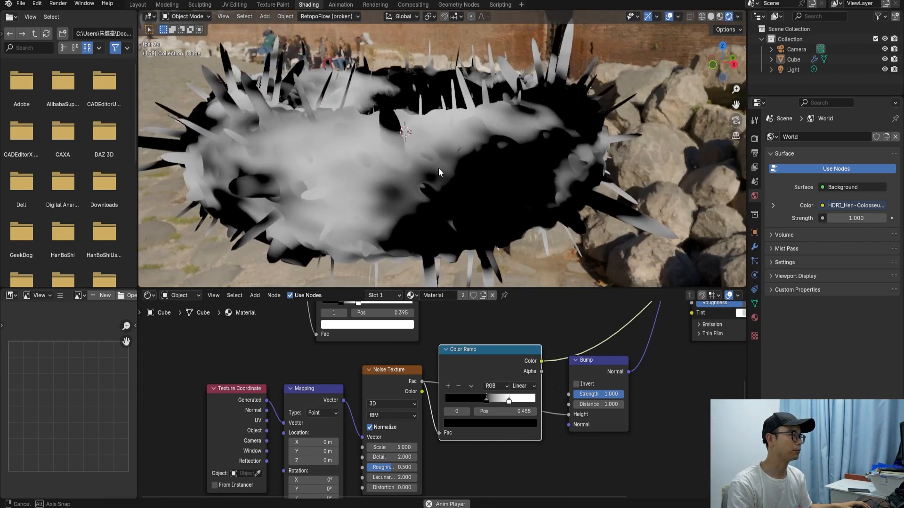
right_click(400, 305)
middle_drag(493, 173, 458, 182)
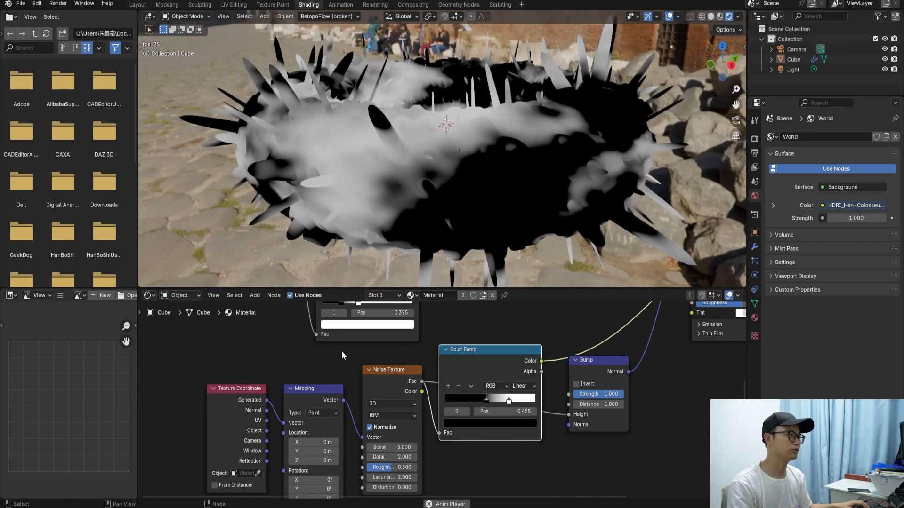
Drive the Mapping node's Vector from the Texture Coordinate's Normal output instead of Generated, and save the file
scroll(302, 418, up, 3)
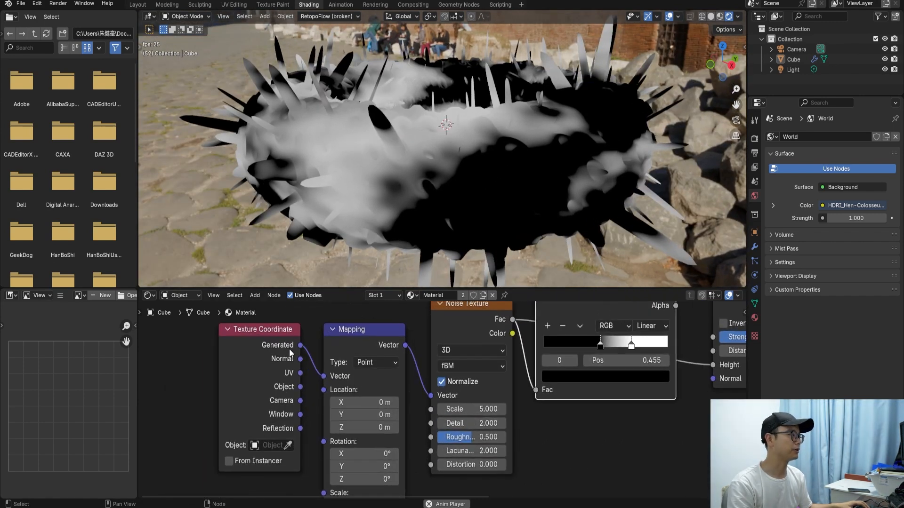
middle_drag(302, 355, 327, 403)
scroll(330, 386, up, 1)
drag(282, 381, 306, 400)
mouse_move(484, 205)
middle_down()
mouse_move(503, 189)
mouse_move(495, 189)
mouse_move(503, 193)
mouse_move(490, 192)
mouse_move(491, 167)
mouse_move(480, 193)
middle_up()
key(ctrl+s)
scroll(477, 377, down, 3)
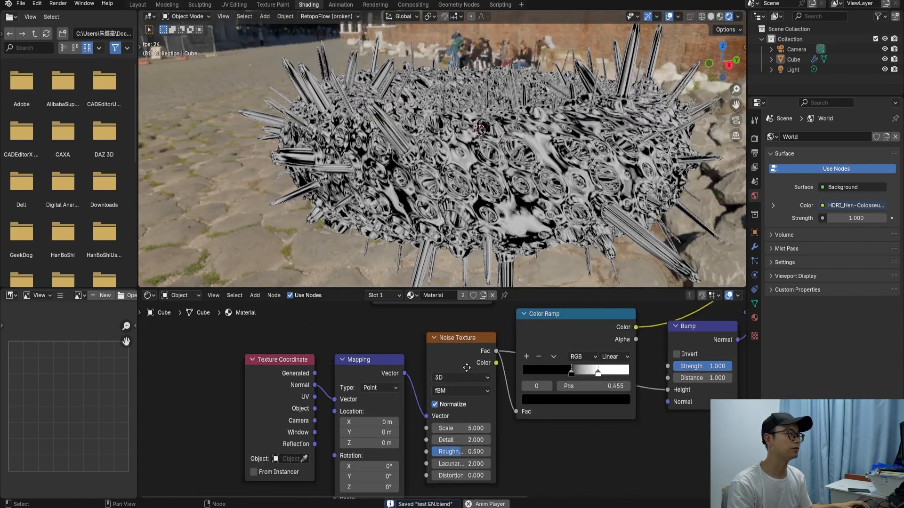
Connect the noise Color Ramp's Color output to the Bump node's Height input
middle_drag(468, 367, 321, 404)
middle_drag(421, 409, 335, 394)
drag(402, 349, 433, 414)
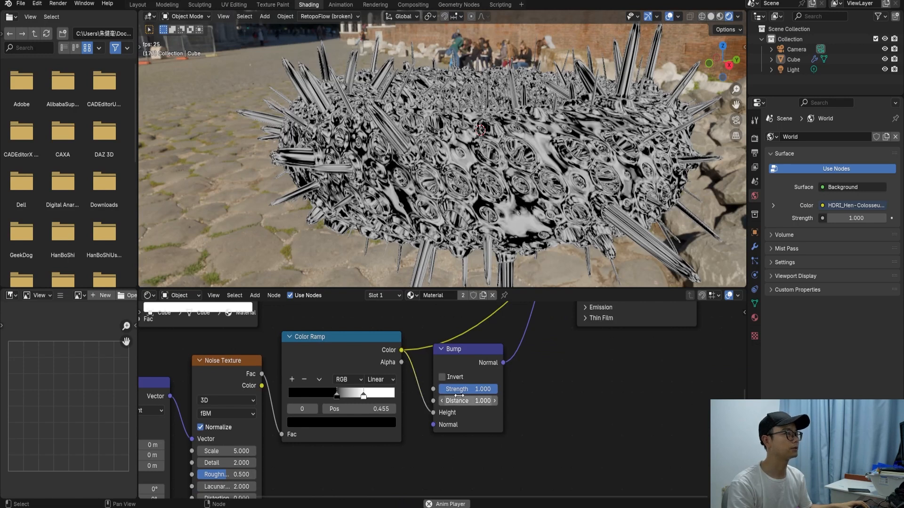
right_click(478, 338)
Switch the preview back to the Principled BSDF by reconnecting it to the Material Output's Surface
middle_drag(612, 316, 560, 414)
scroll(579, 344, down, 1)
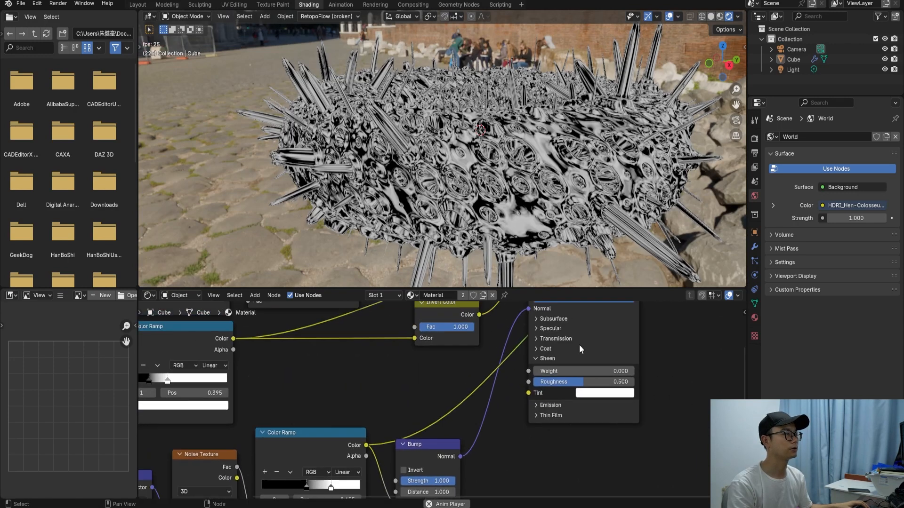
middle_drag(579, 344, 560, 419)
click(577, 329)
ctrl+shift+click(577, 329)
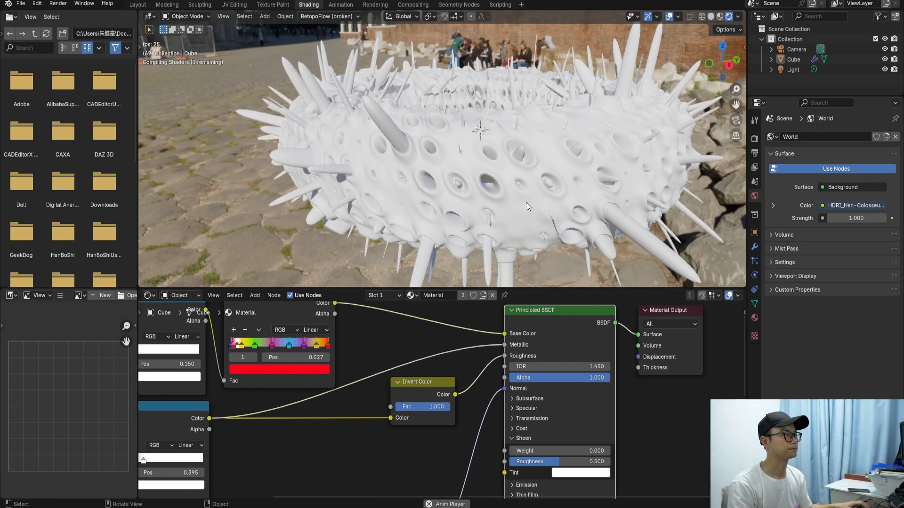
Save the file and examine the bumped, colorful torus up close and from a distance, along with its node tree
middle_drag(527, 202, 532, 202)
scroll(531, 201, up, 1)
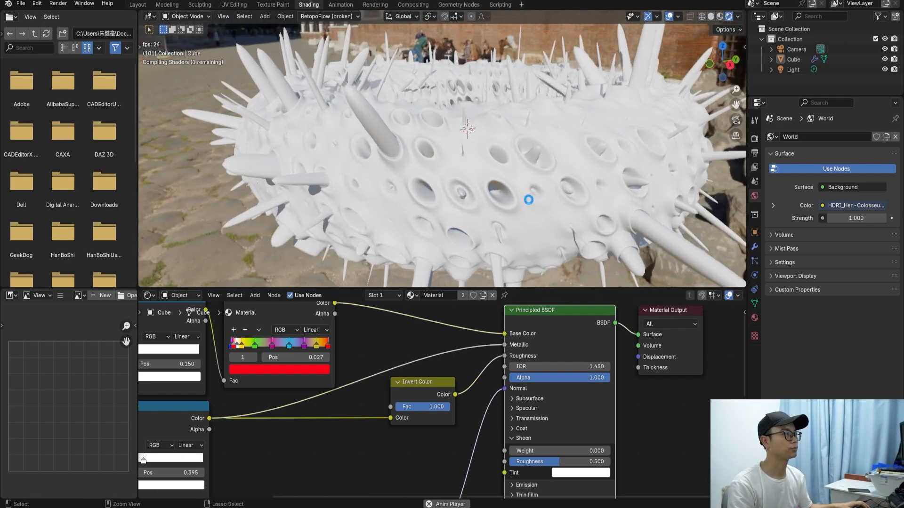
key(ctrl+s)
scroll(527, 199, up, 5)
middle_drag(510, 187, 419, 182)
scroll(419, 183, down, 6)
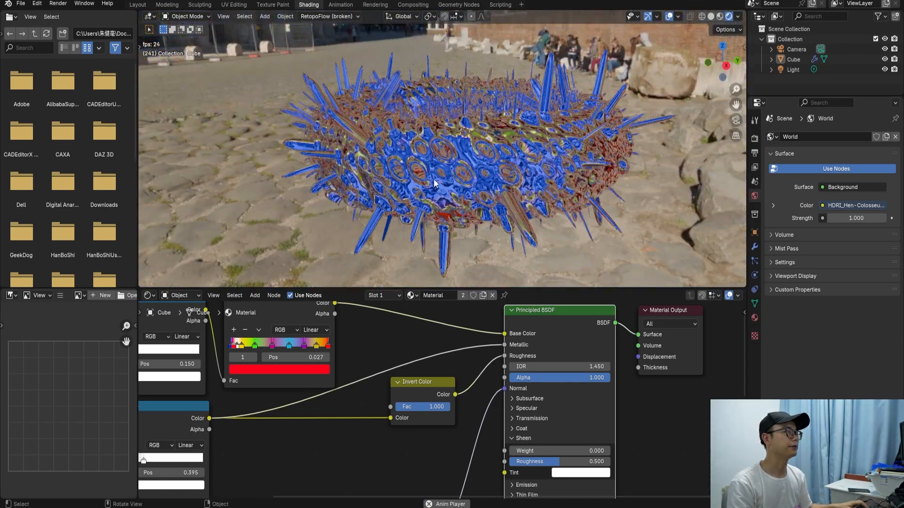
key(ctrl+s)
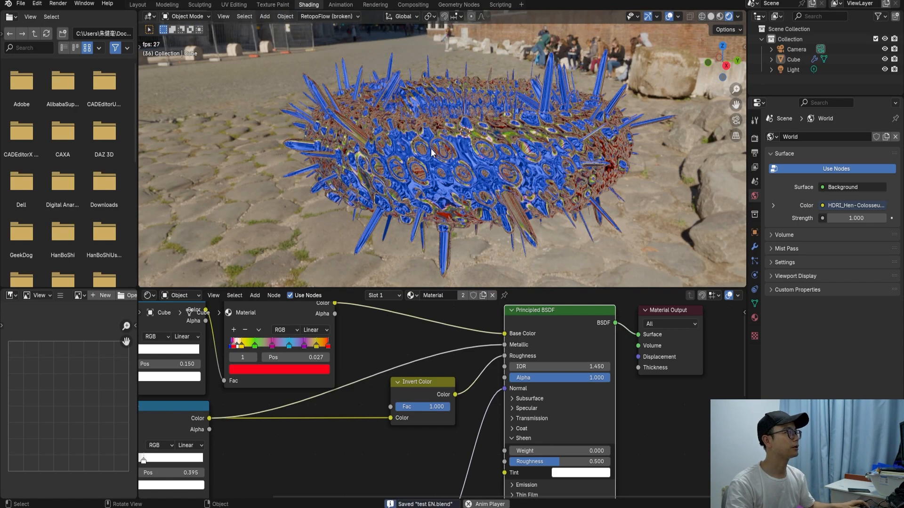
scroll(456, 180, up, 3)
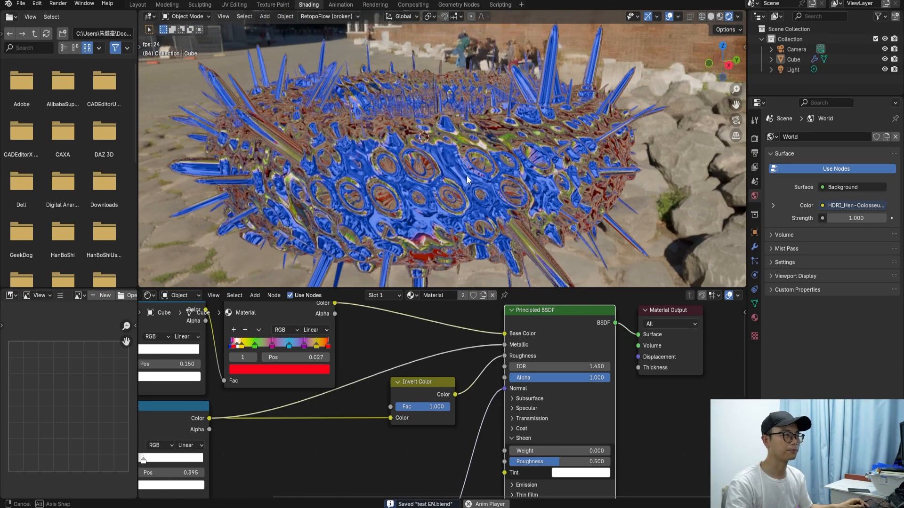
scroll(487, 363, down, 3)
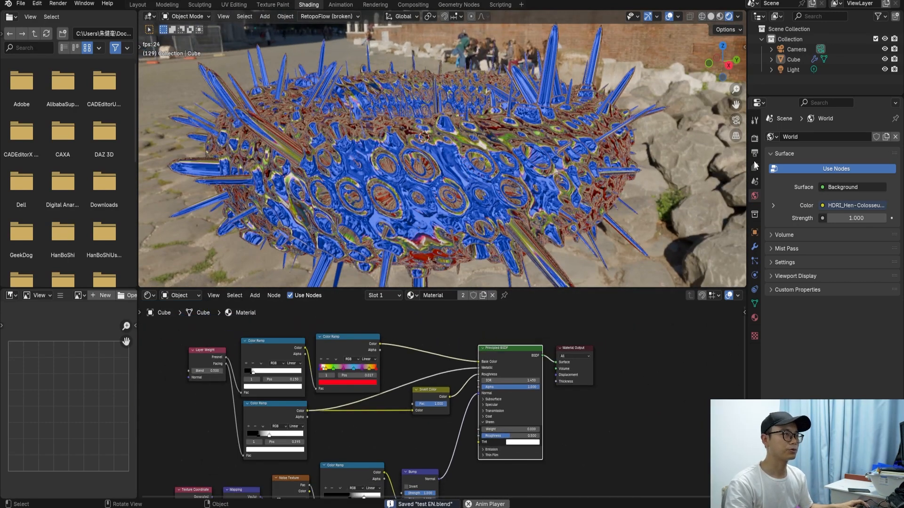
Enable Raytracing in the EEVEE render settings, with the Sampling settings folded away, and save the file
click(757, 140)
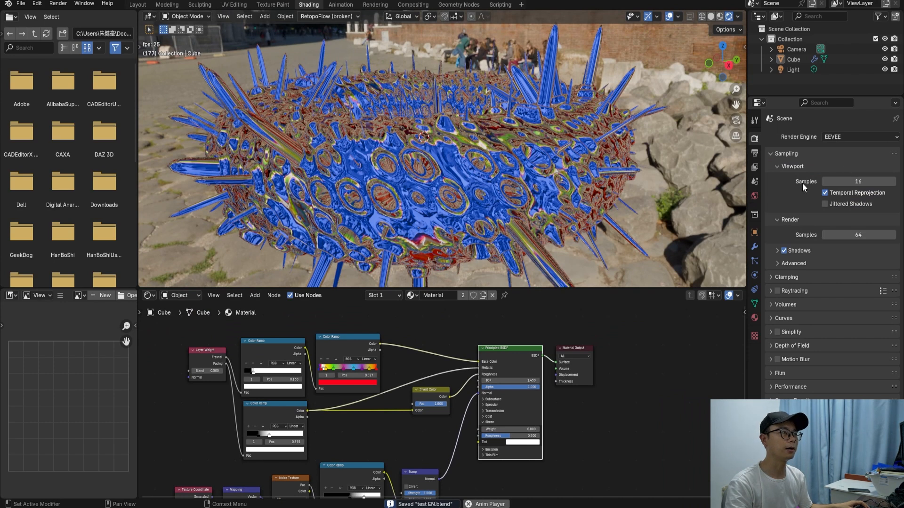
click(787, 220)
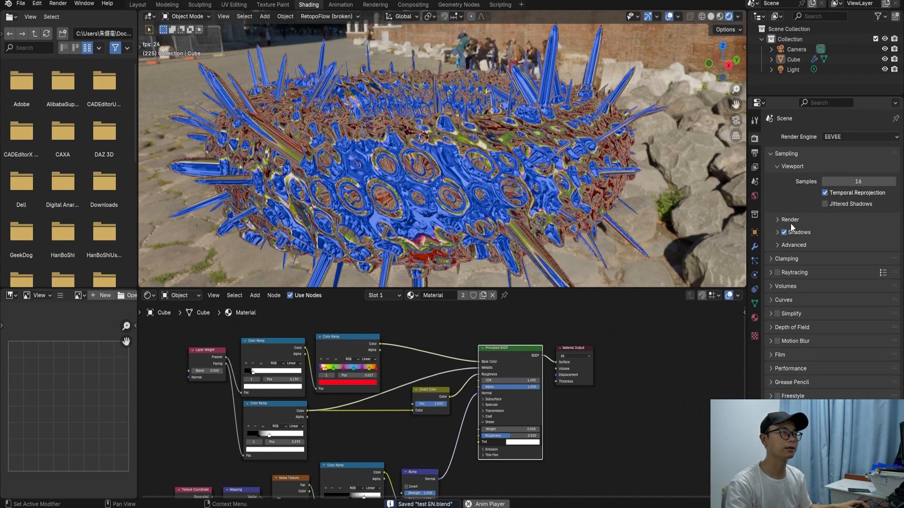
click(778, 167)
click(779, 156)
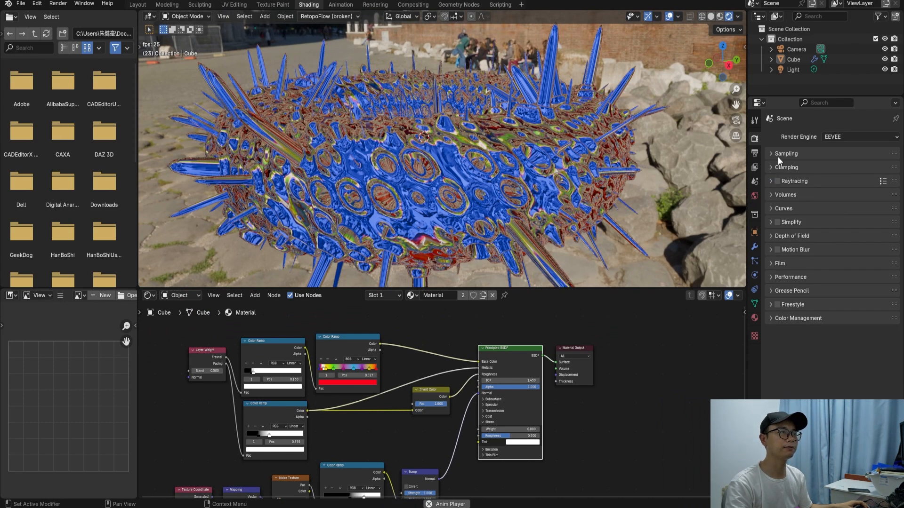
click(796, 182)
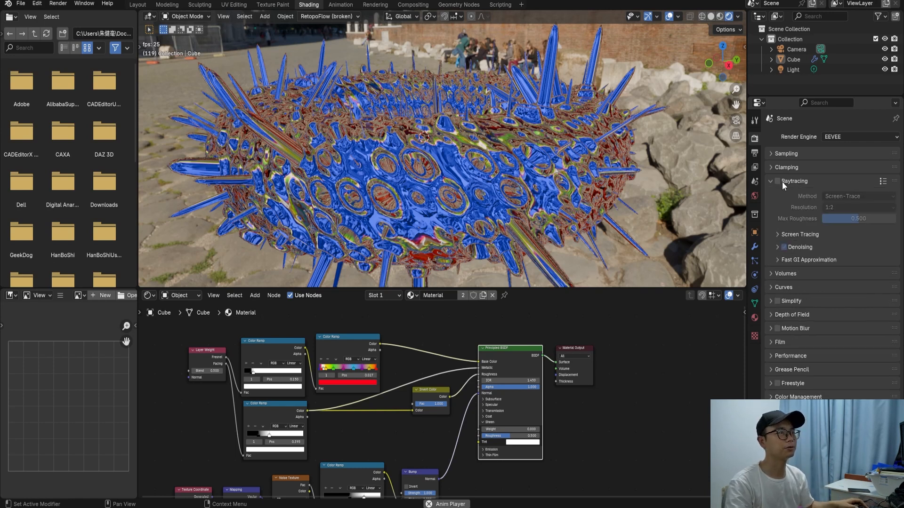
click(778, 181)
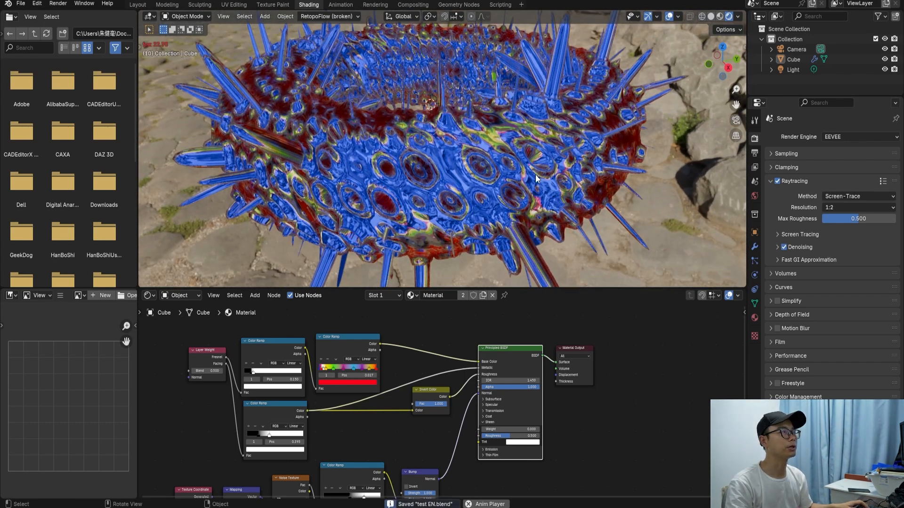
key(ctrl+s)
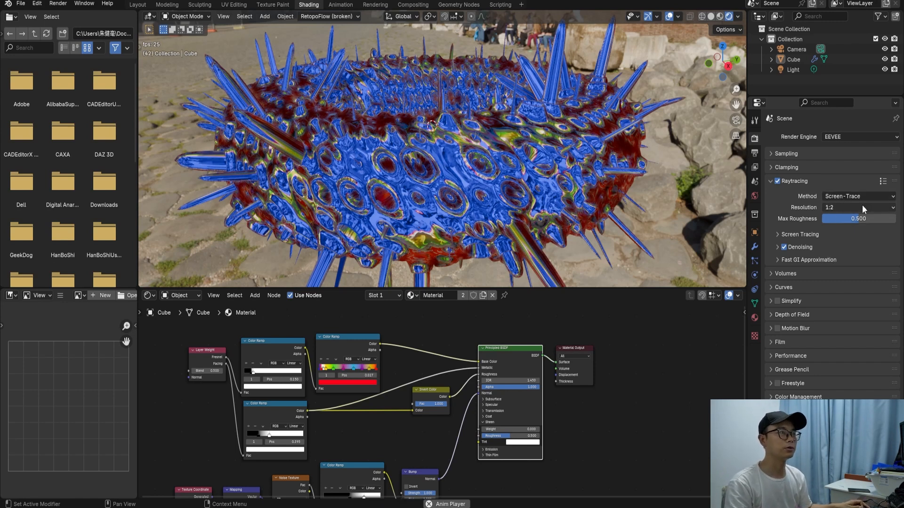
Set the raytracing Resolution to 1:1, Max Roughness to 0.437 and the Screen Tracing Precision to 1.000
click(830, 206)
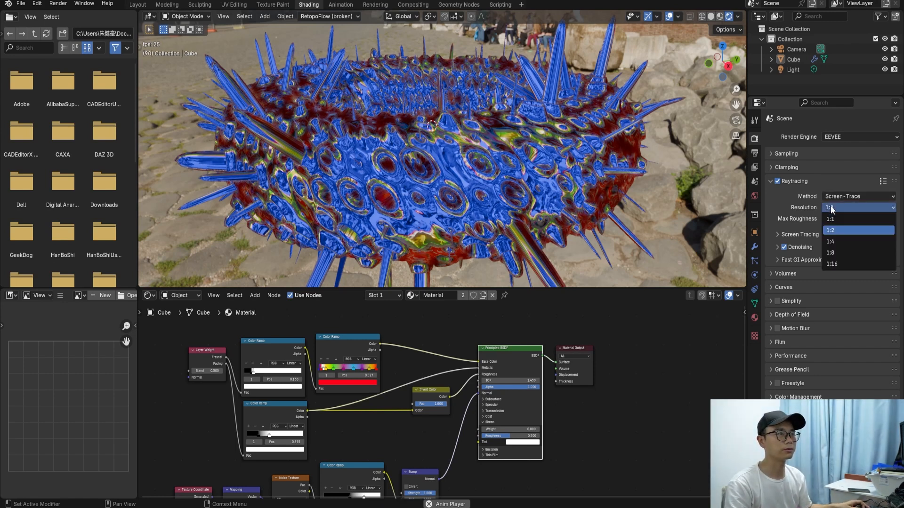
click(836, 218)
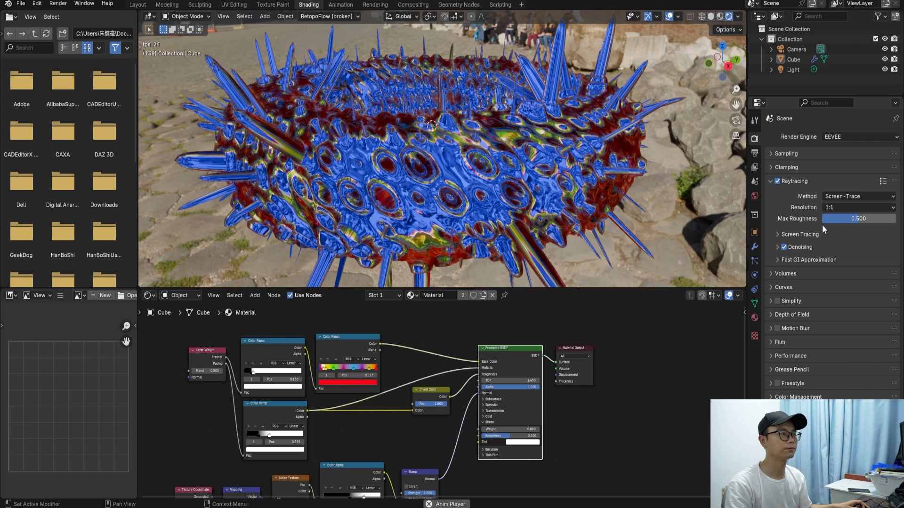
mouse_move(828, 219)
mouse_down()
mouse_move(895, 222)
mouse_move(829, 227)
mouse_move(842, 250)
mouse_move(896, 250)
mouse_up()
click(799, 233)
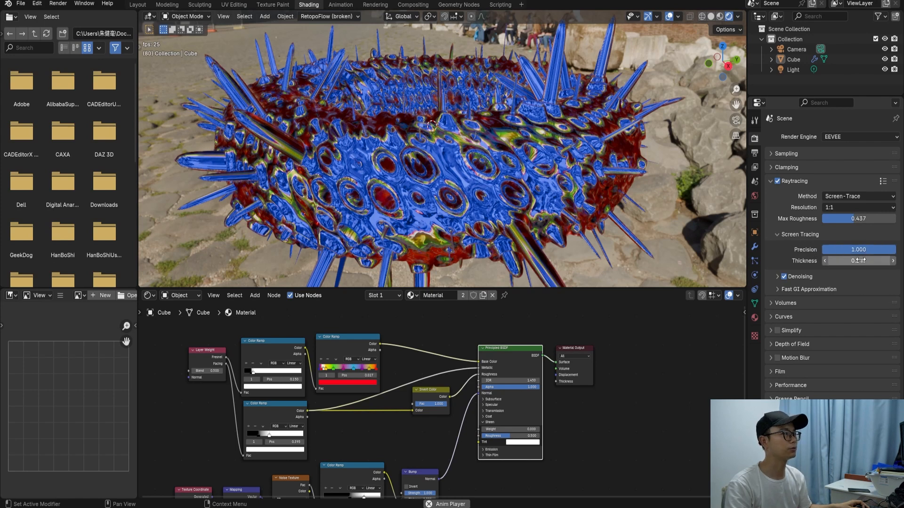
click(805, 234)
Set the Fast GI Approximation to Resolution 1:1, 8 Rays, 32 Steps and Precision 1.000
click(798, 258)
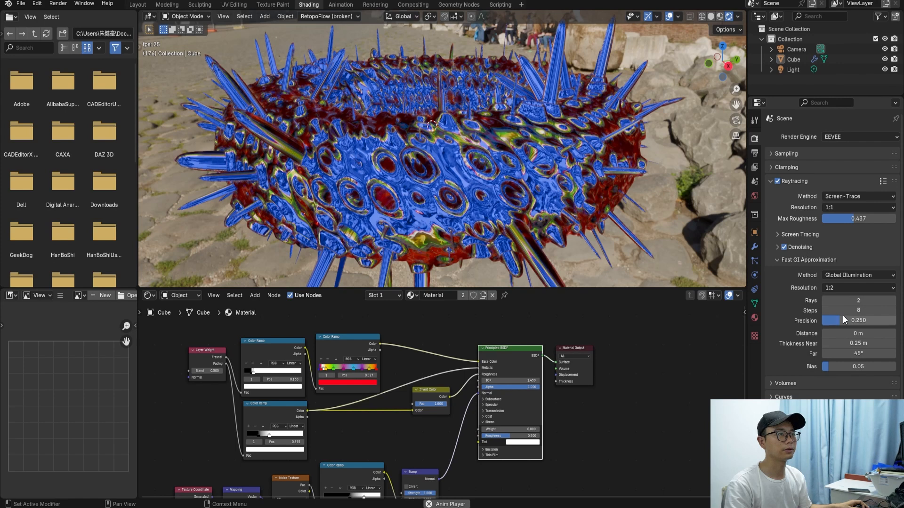
click(843, 289)
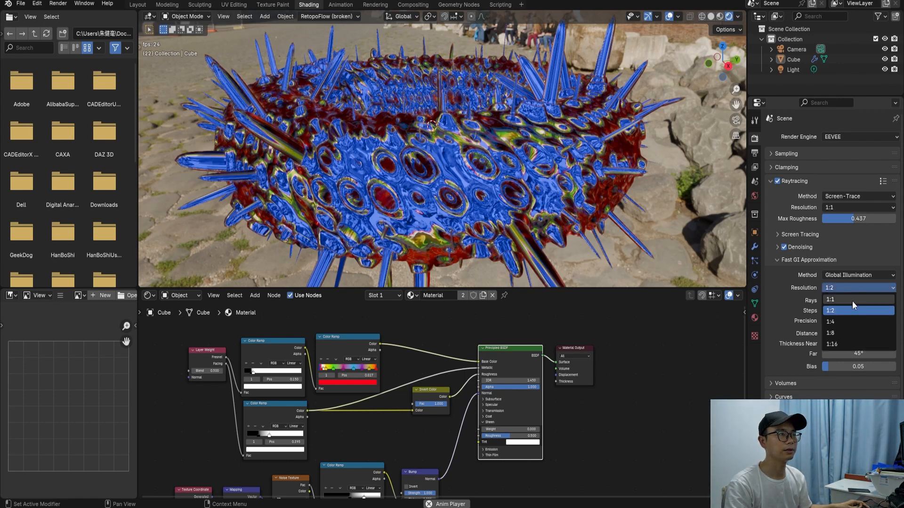
click(849, 301)
click(860, 302)
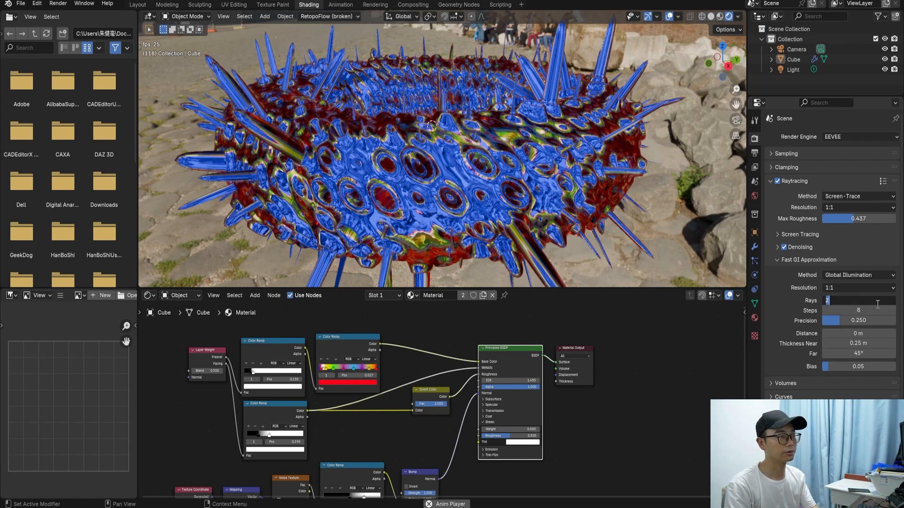
click(881, 310)
text(165)
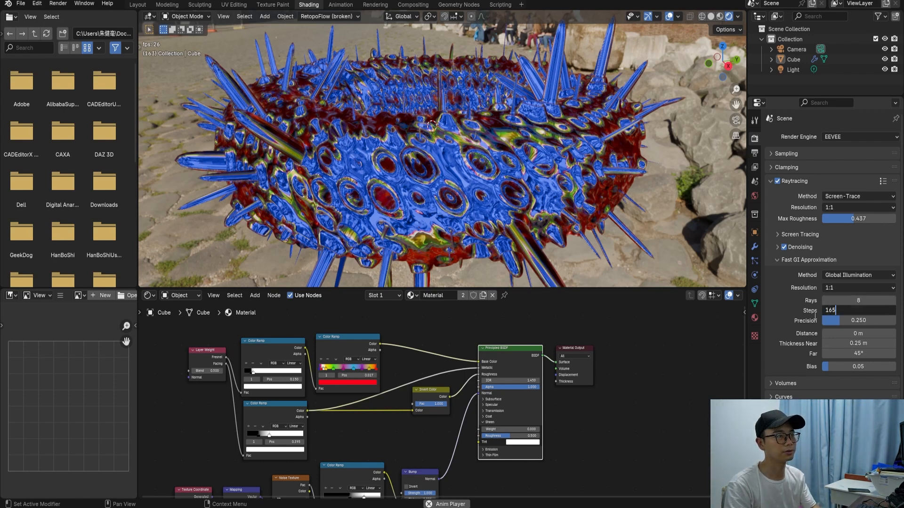
text(2)
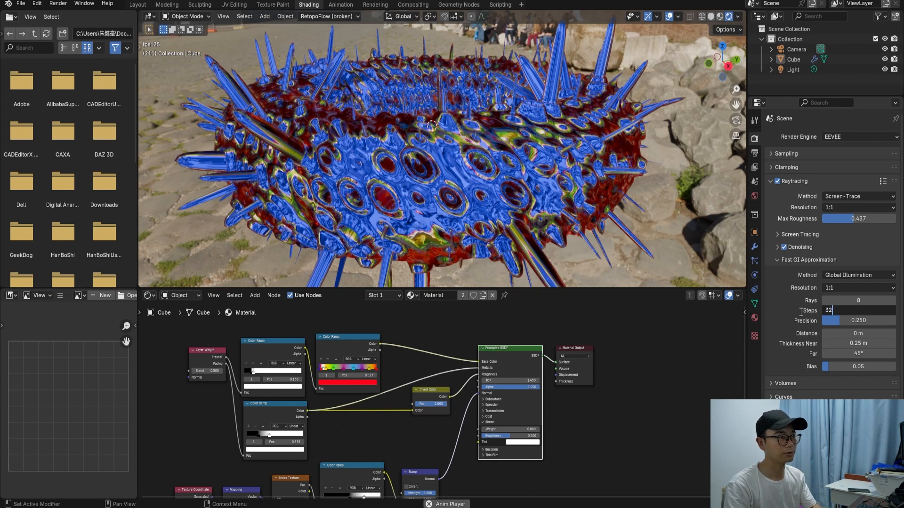
key(Return)
drag(839, 322, 896, 322)
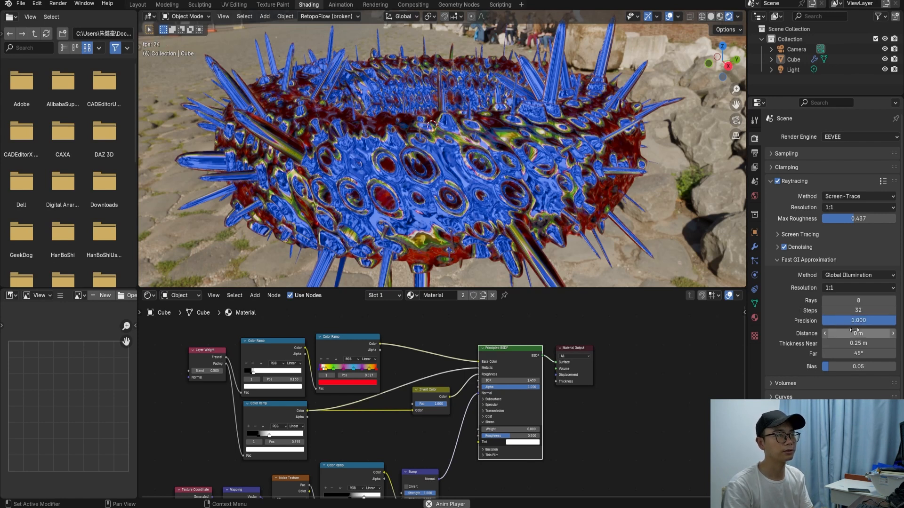
click(790, 263)
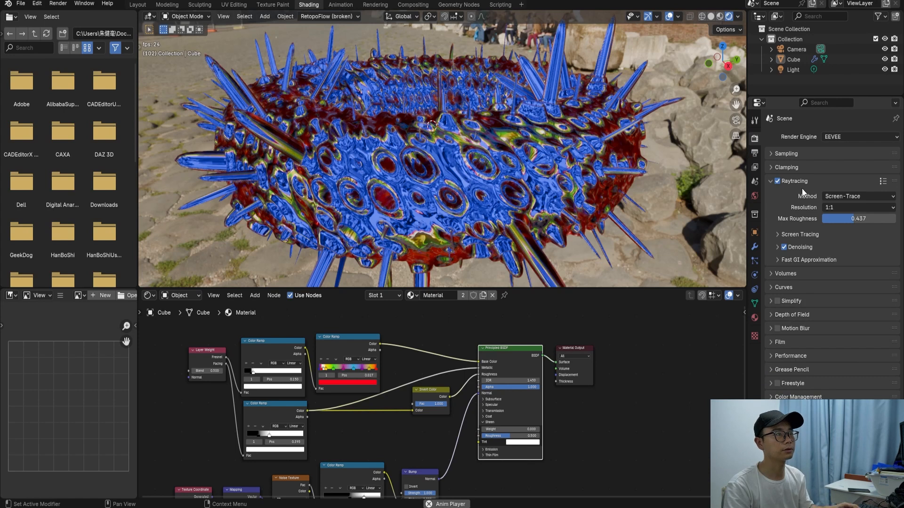
click(802, 313)
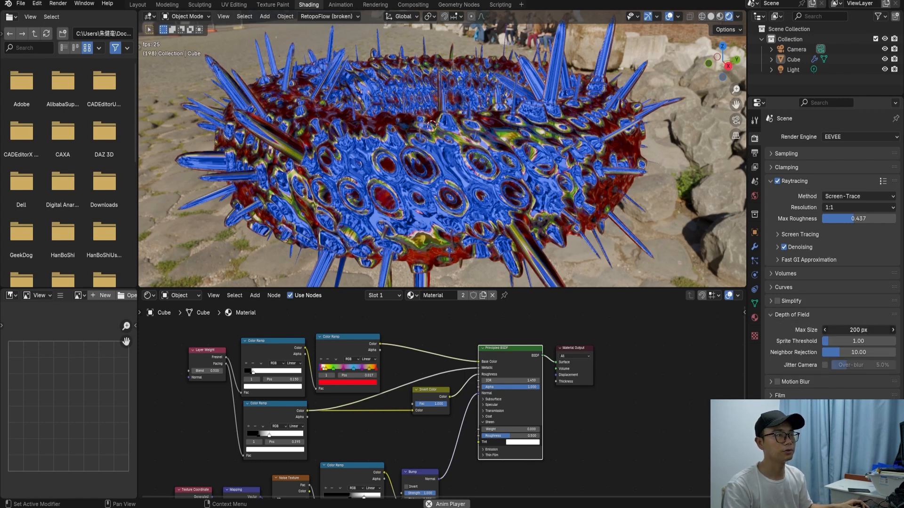
click(819, 314)
click(803, 312)
click(802, 313)
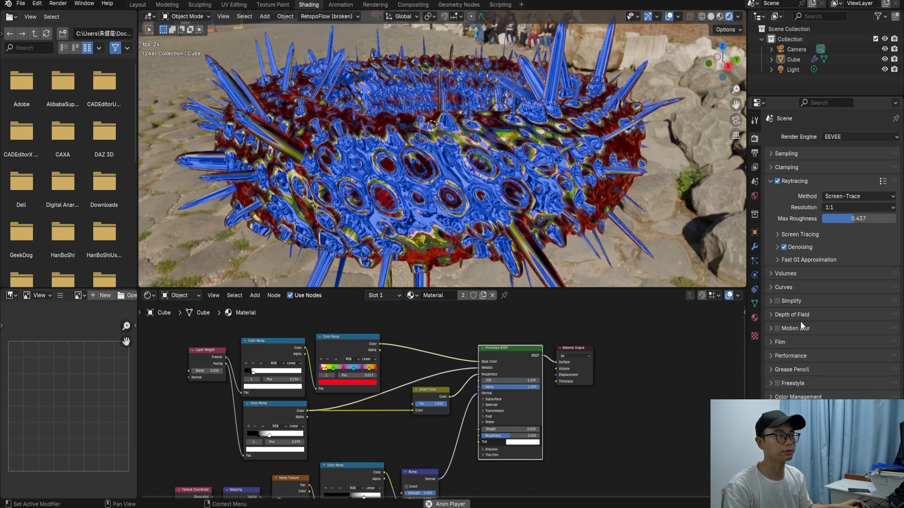
Enable High Quality Normals in the render performance settings
click(798, 357)
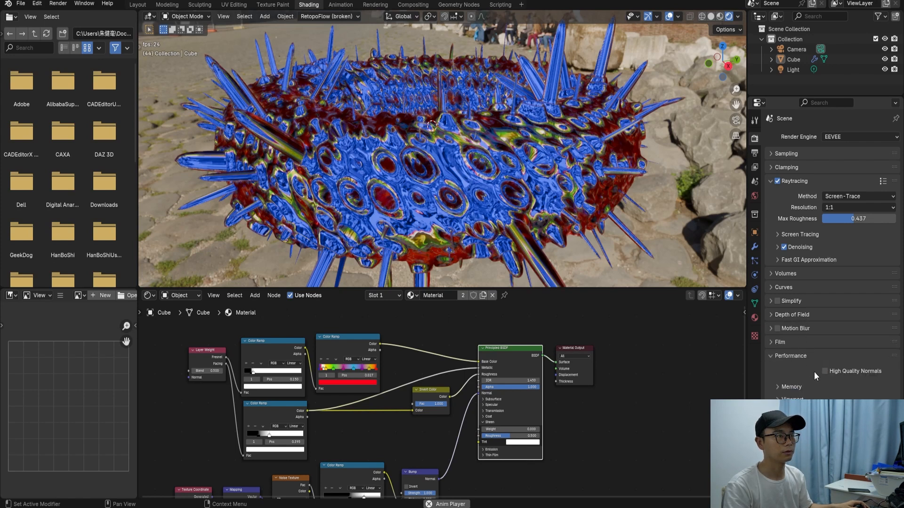
click(826, 372)
click(798, 355)
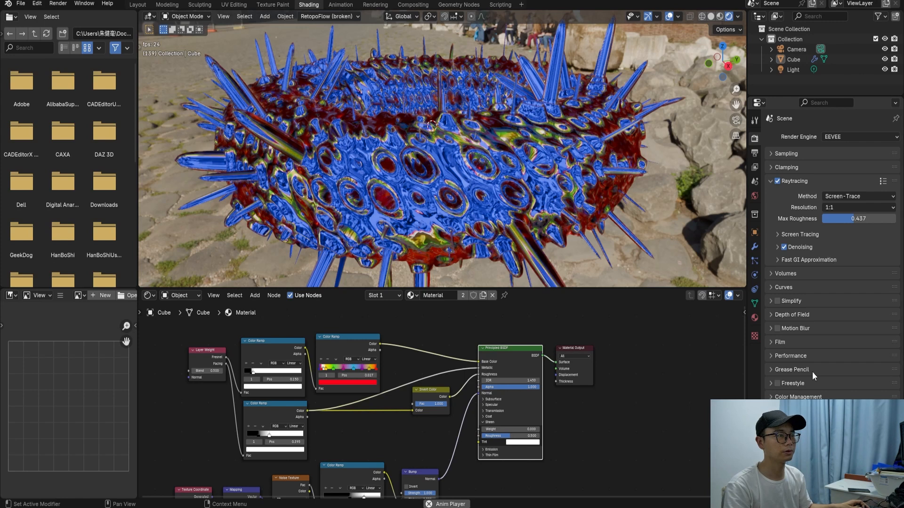
Try the Filmic view transform in Color Management, settle on Khronos PBR Neutral, and save the file
click(809, 397)
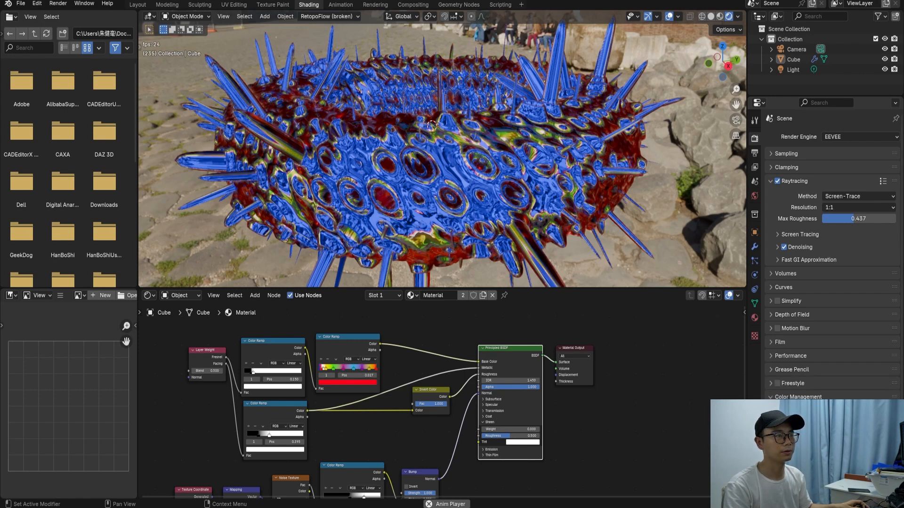
click(857, 426)
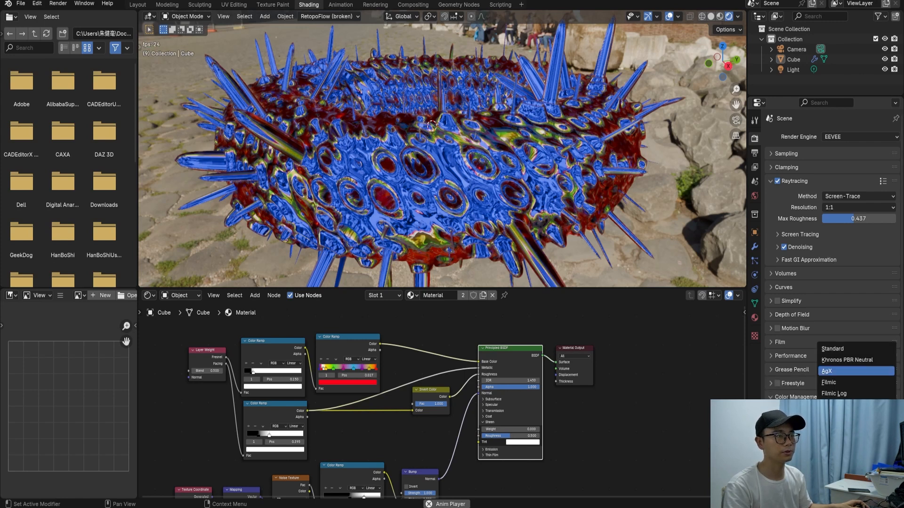
click(849, 381)
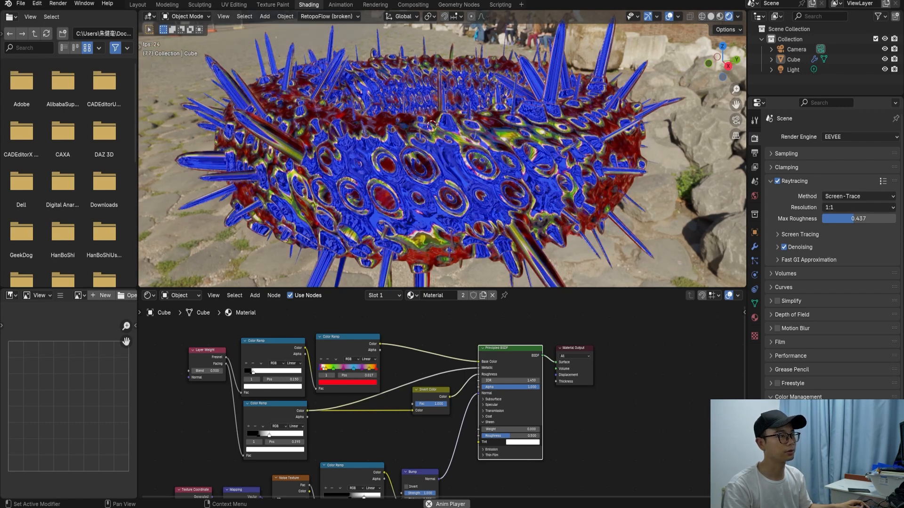
click(857, 426)
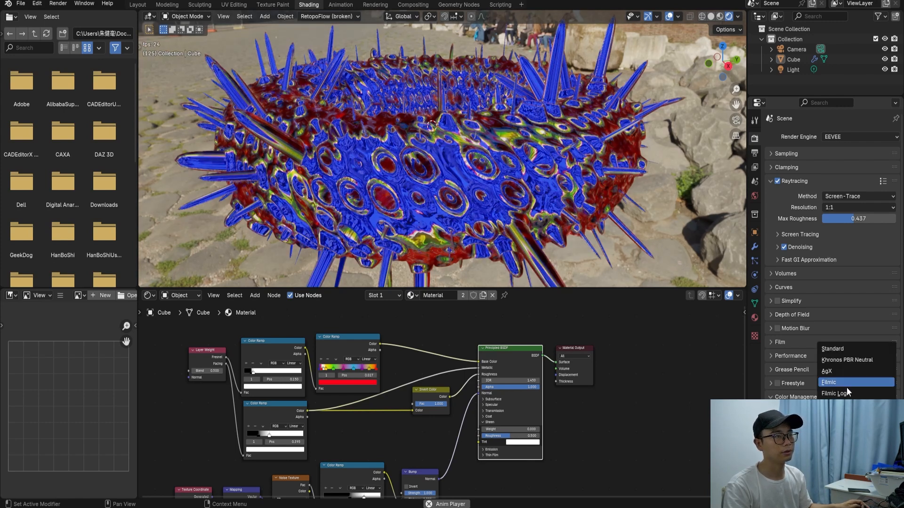
click(856, 361)
key(ctrl+s)
middle_drag(527, 179, 526, 200)
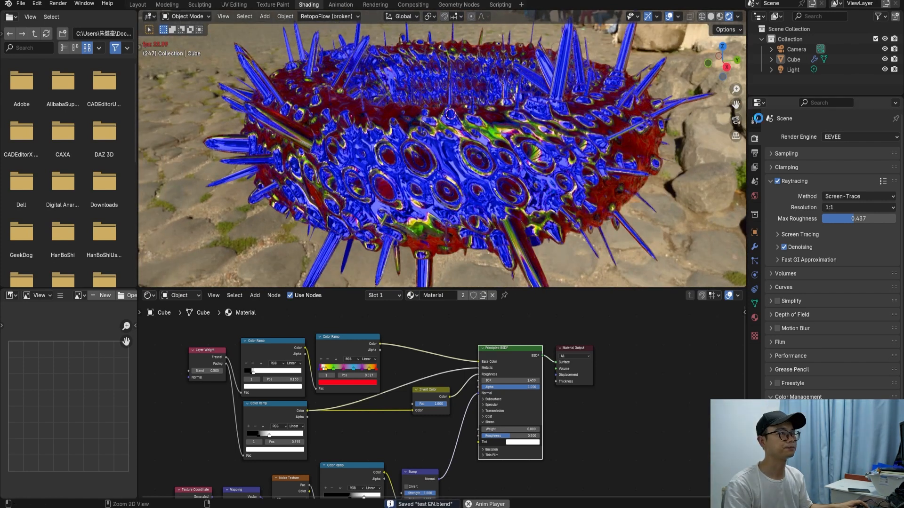
Check the output settings, save the file, and render the current frame as a test image
click(752, 155)
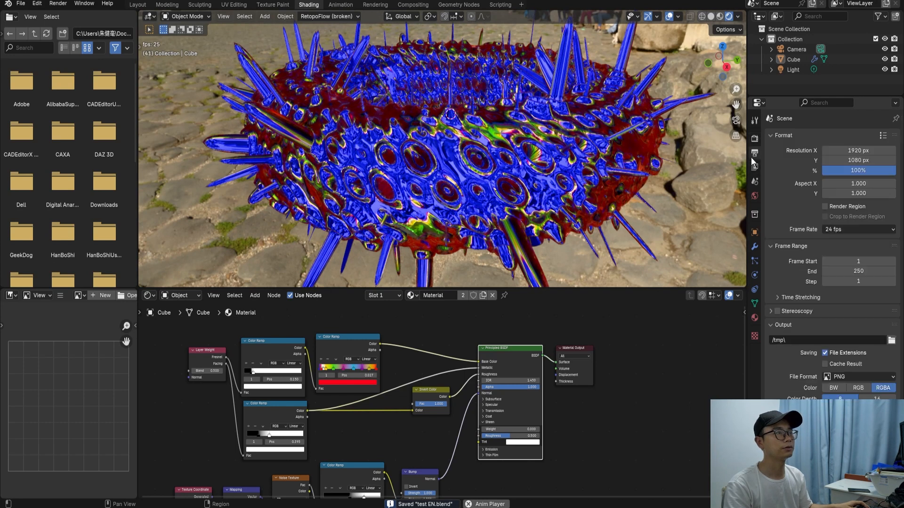
click(755, 138)
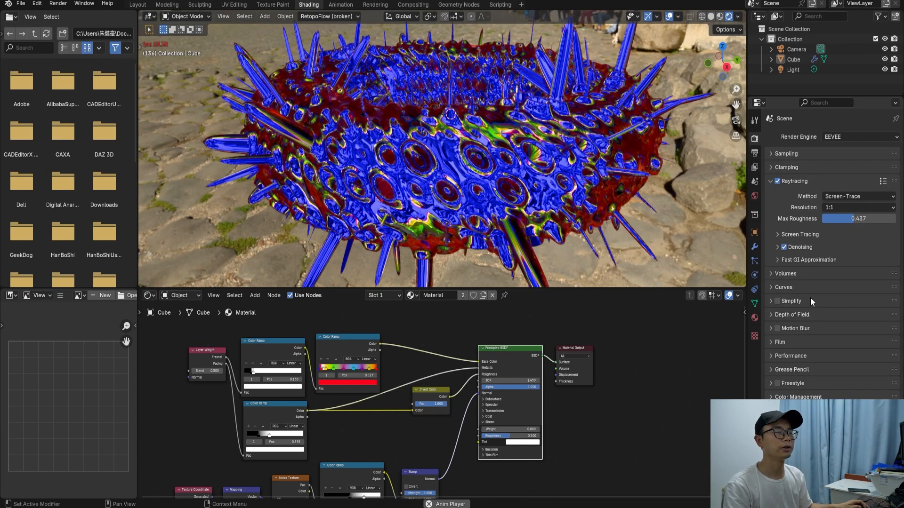
click(806, 185)
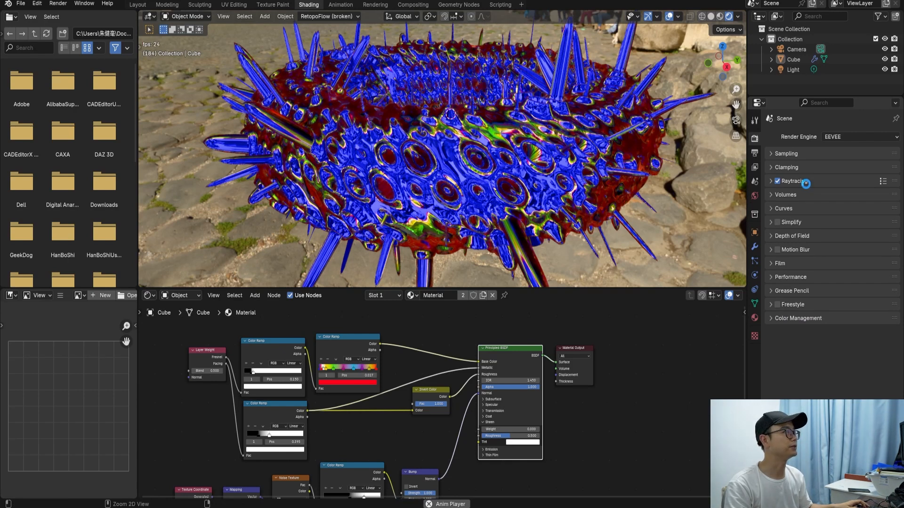
key(ctrl+s)
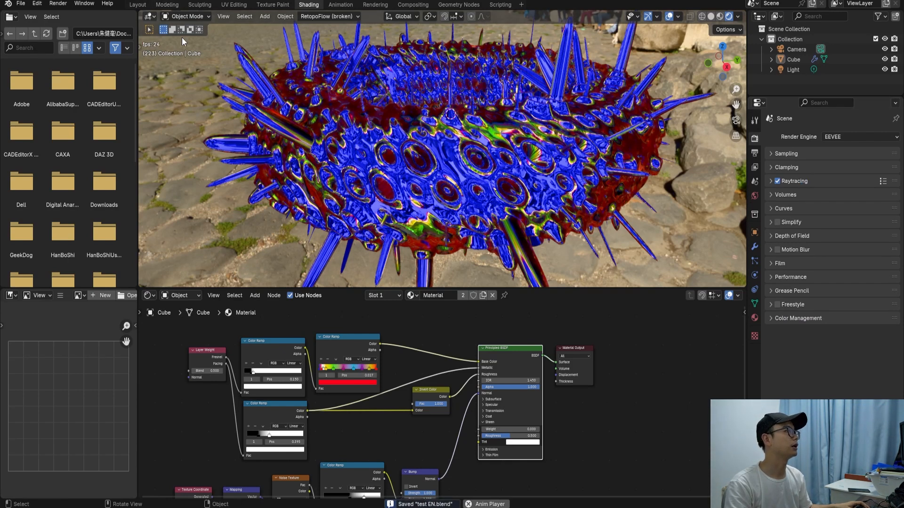
click(58, 4)
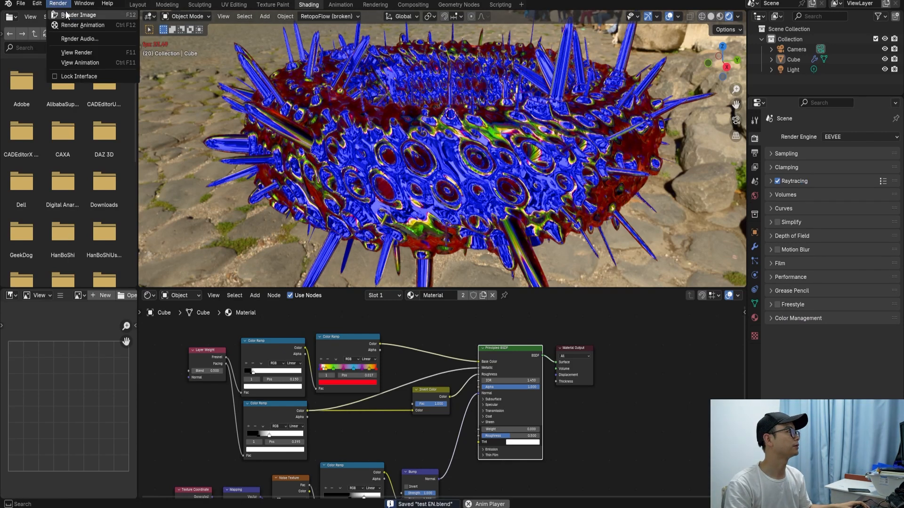
click(71, 16)
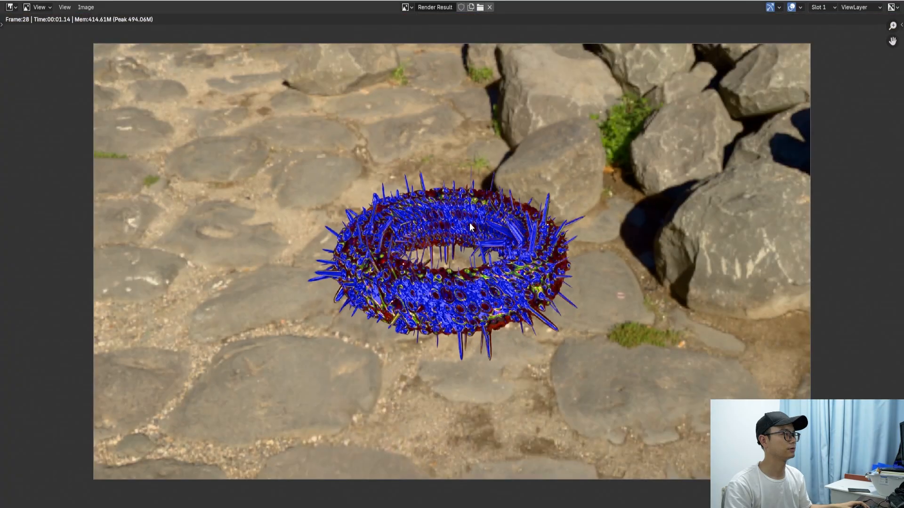
scroll(470, 223, up, 3)
key(Escape)
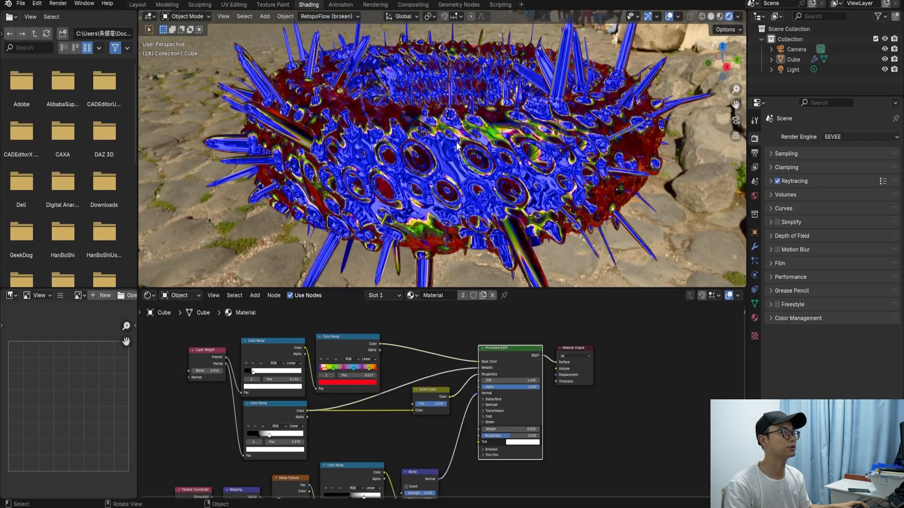
Select the Camera, look through it with Camera to View locked, and move it in until the torus fills the frame
click(808, 50)
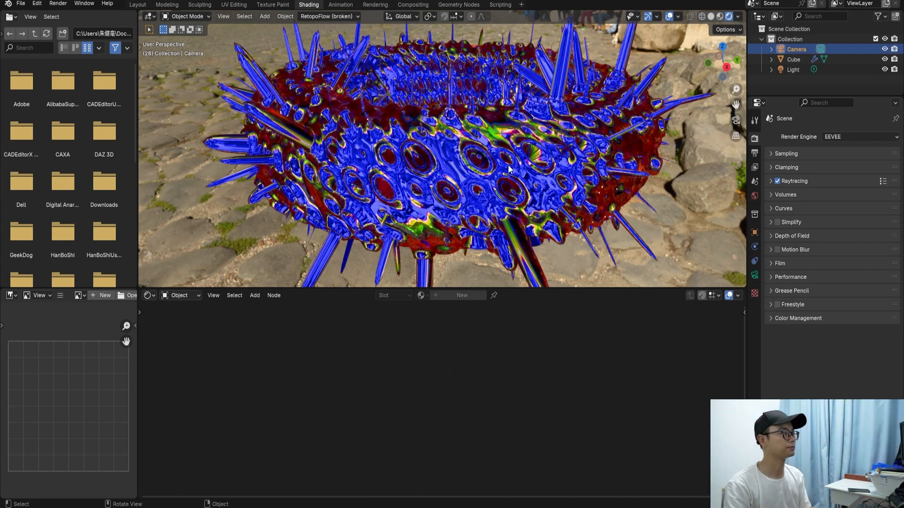
key(KP_0)
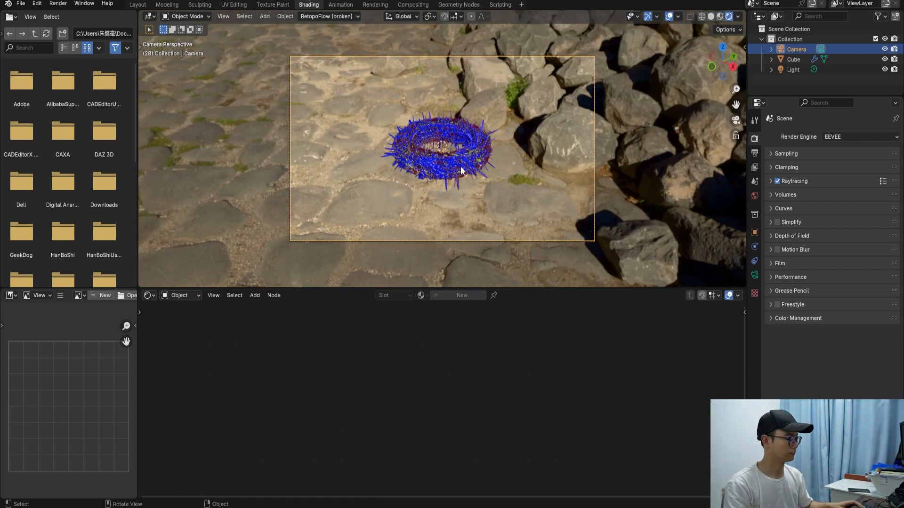
key(n)
click(741, 94)
click(670, 182)
scroll(499, 173, up, 5)
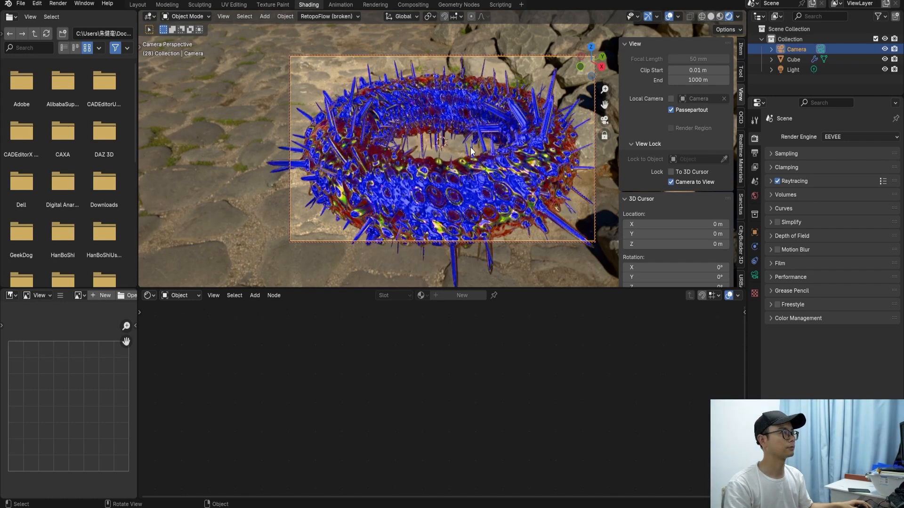
Lower the camera's viewing angle on the torus, save the file, and render the current frame
middle_drag(471, 168, 490, 146)
click(58, 3)
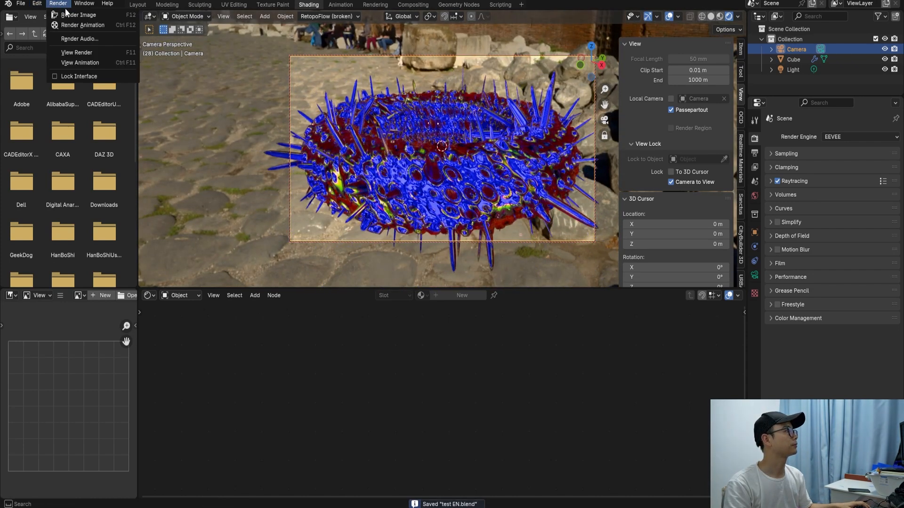
click(71, 14)
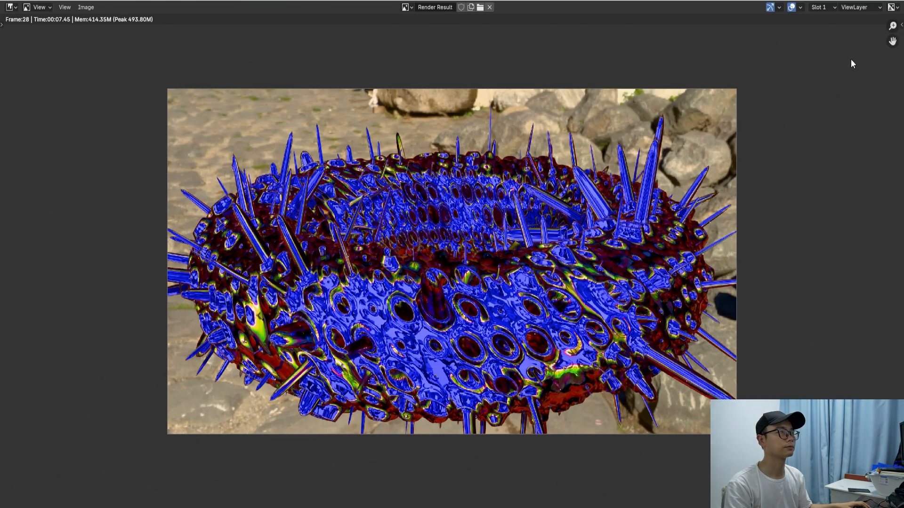
key(Escape)
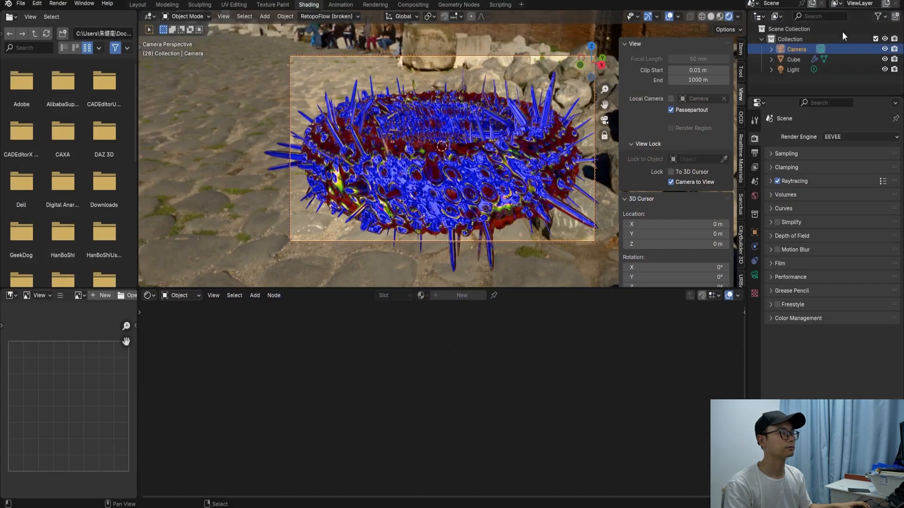
Move the black stop of the torus material's black-and-white Color Ramp to position 0.105
middle_drag(356, 408, 413, 412)
scroll(436, 383, up, 1)
scroll(414, 409, up, 5)
middle_drag(394, 366, 466, 390)
scroll(328, 391, up, 4)
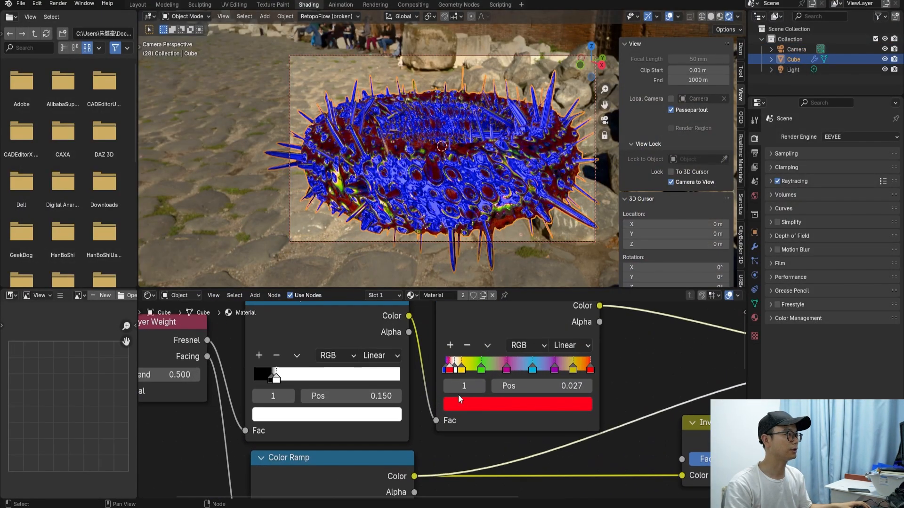
drag(320, 387, 316, 387)
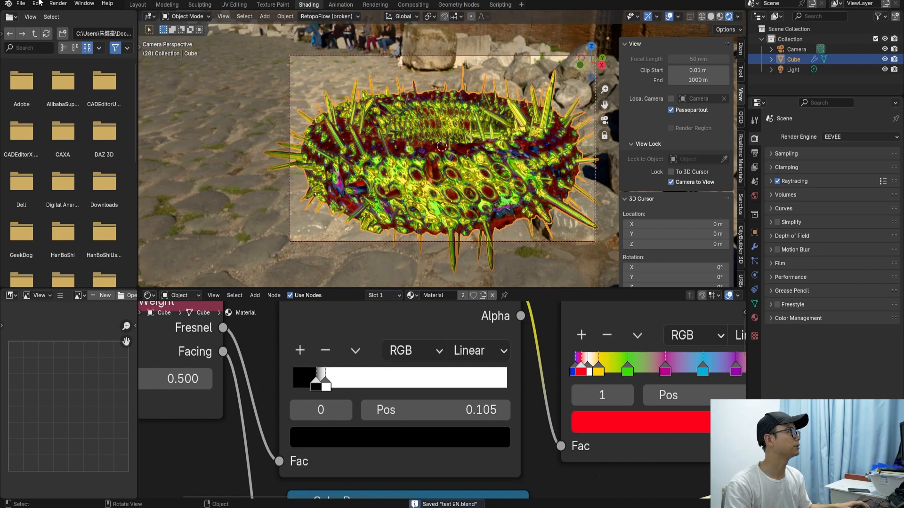
Render the current frame with the shifted colors, look over the result up close, and save the file
click(58, 3)
click(73, 24)
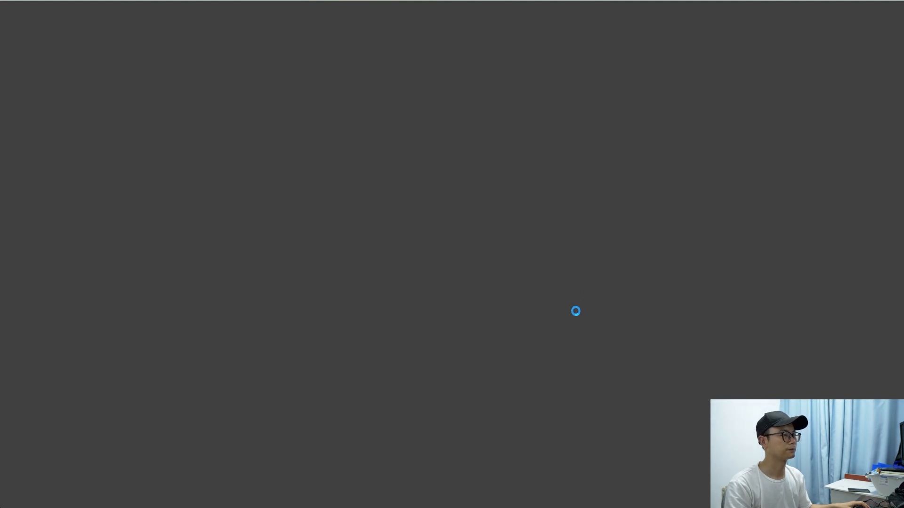
scroll(542, 317, down, 2)
scroll(536, 330, up, 2)
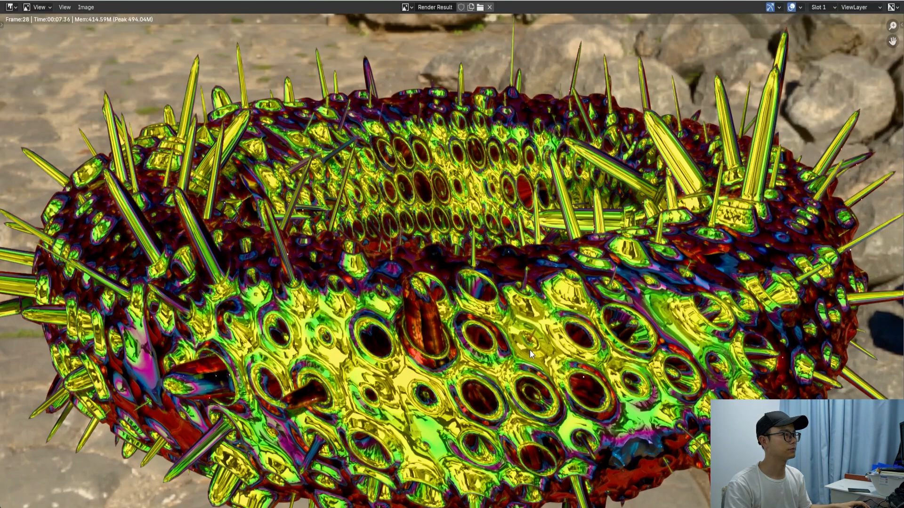
middle_drag(522, 351, 525, 282)
scroll(524, 281, down, 1)
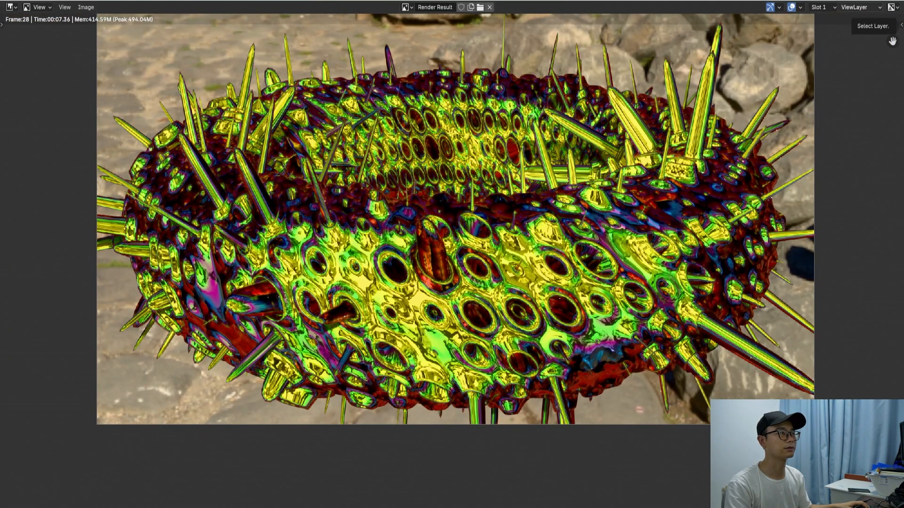
key(Escape)
key(ctrl+s)
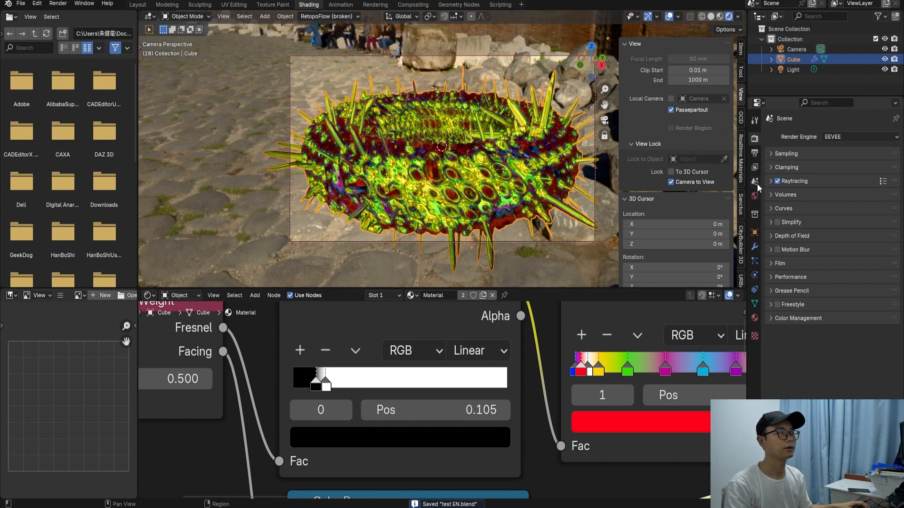
Try a different strength for the HDRI world background
click(754, 195)
drag(856, 218, 806, 218)
mouse_move(869, 217)
mouse_down()
mouse_move(888, 217)
mouse_move(864, 217)
mouse_up()
Move the locked camera in close on the torus surface and pull it back until the torus fills the frame
scroll(512, 196, up, 8)
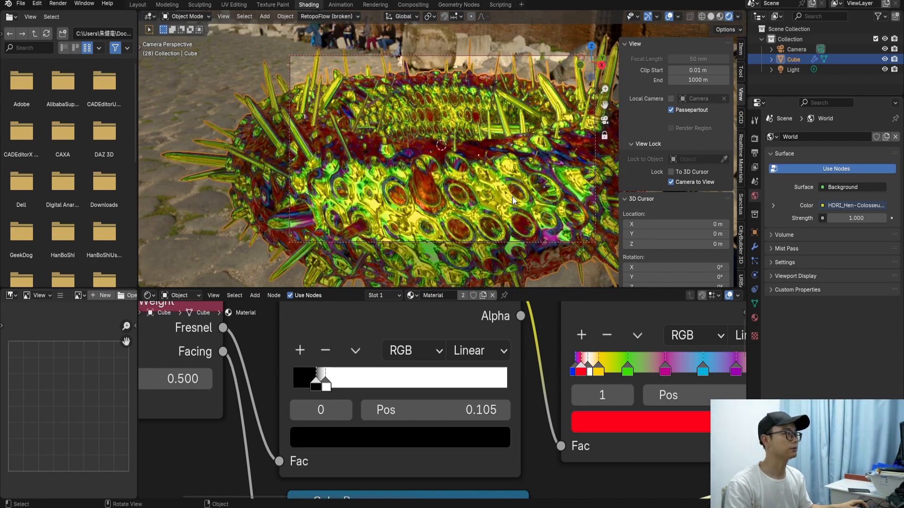
scroll(515, 141, up, 2)
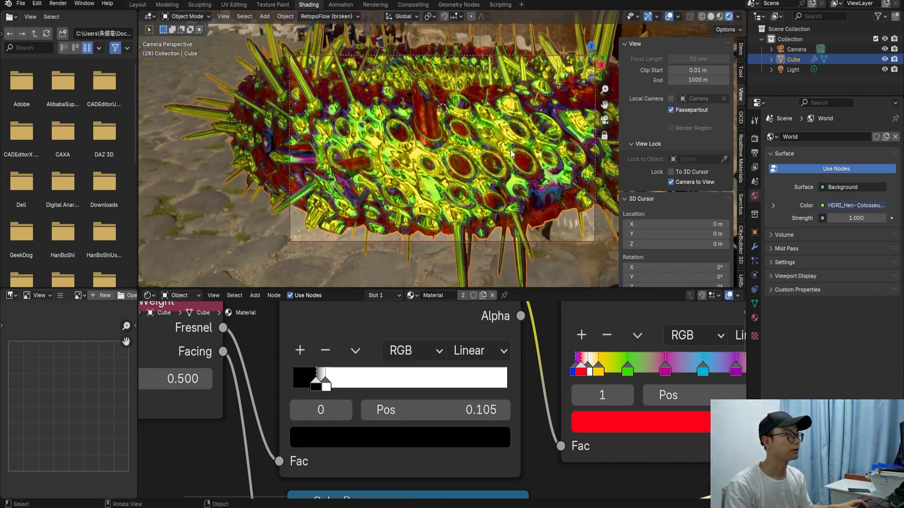
scroll(511, 150, up, 6)
scroll(511, 150, down, 2)
scroll(346, 196, down, 7)
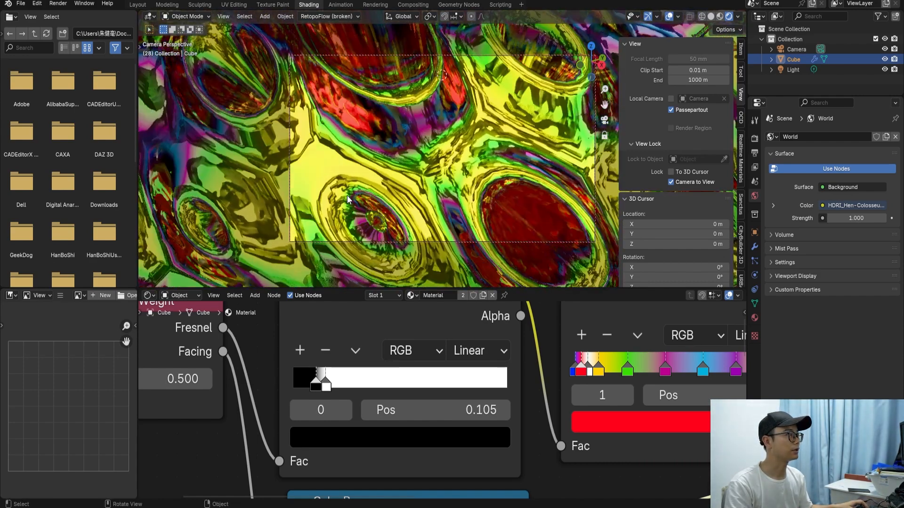
scroll(350, 194, down, 2)
mouse_move(453, 151)
shift+middle_down()
mouse_move(474, 181)
mouse_move(468, 187)
mouse_move(486, 173)
mouse_move(500, 180)
mouse_move(502, 162)
shift+middle_up()
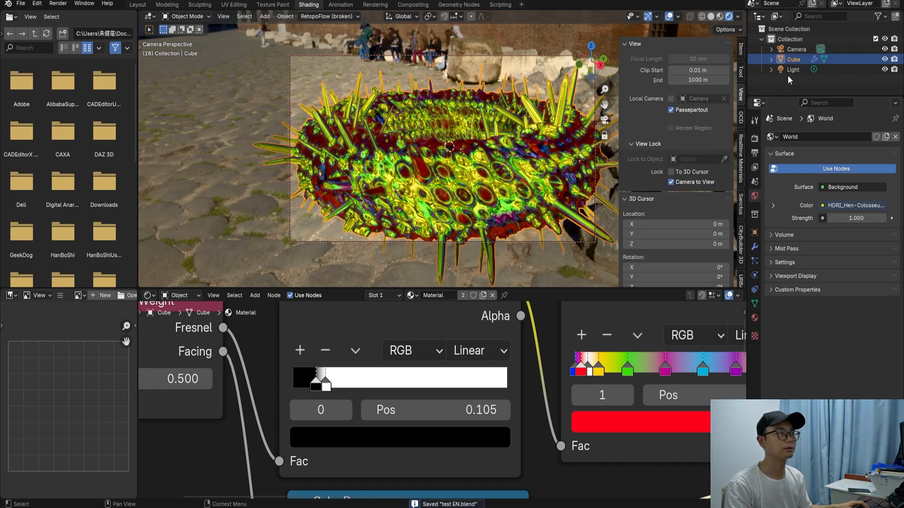
Select the Camera and enable Depth of Field in its settings
click(798, 51)
click(754, 275)
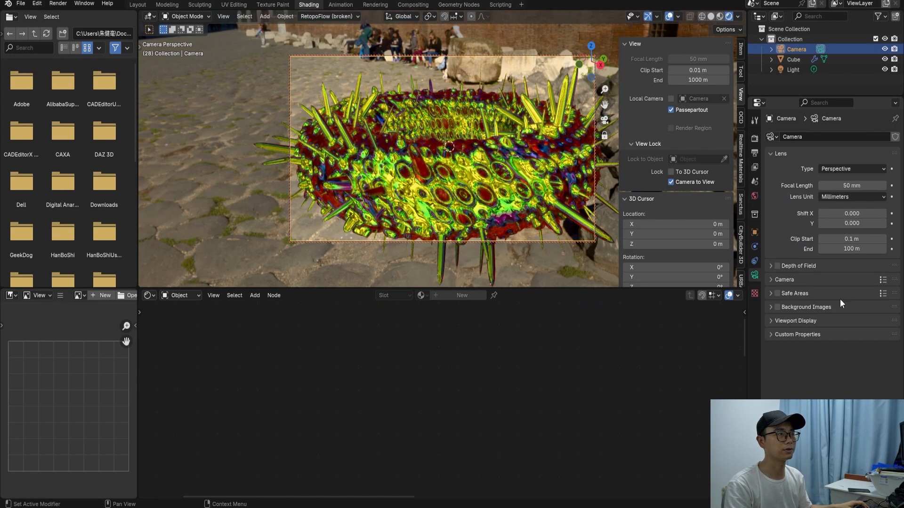
click(794, 267)
click(777, 266)
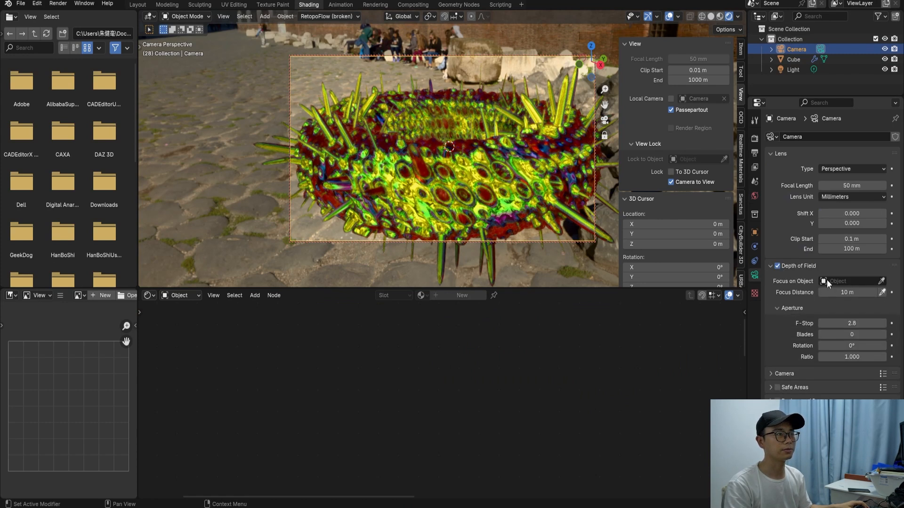
Add a Plain Axes empty to the scene
key(shift+a)
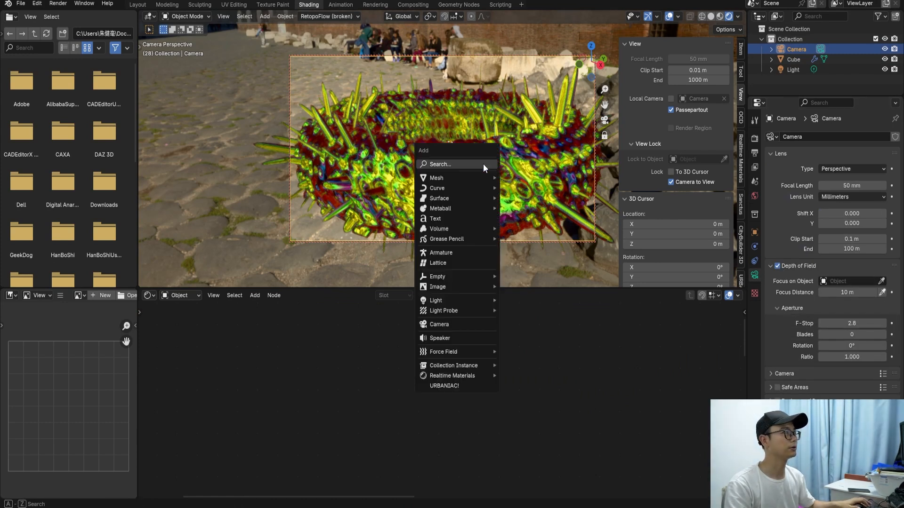
mouse_move(472, 180)
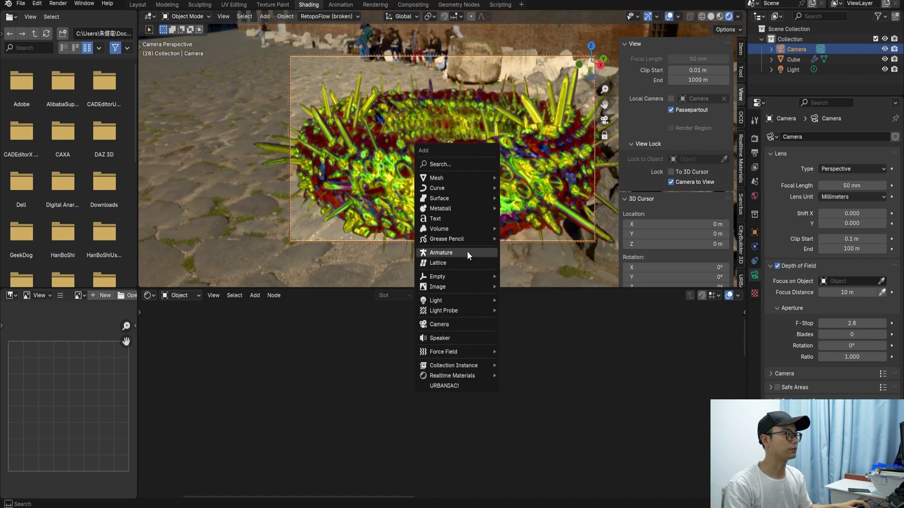
mouse_move(463, 278)
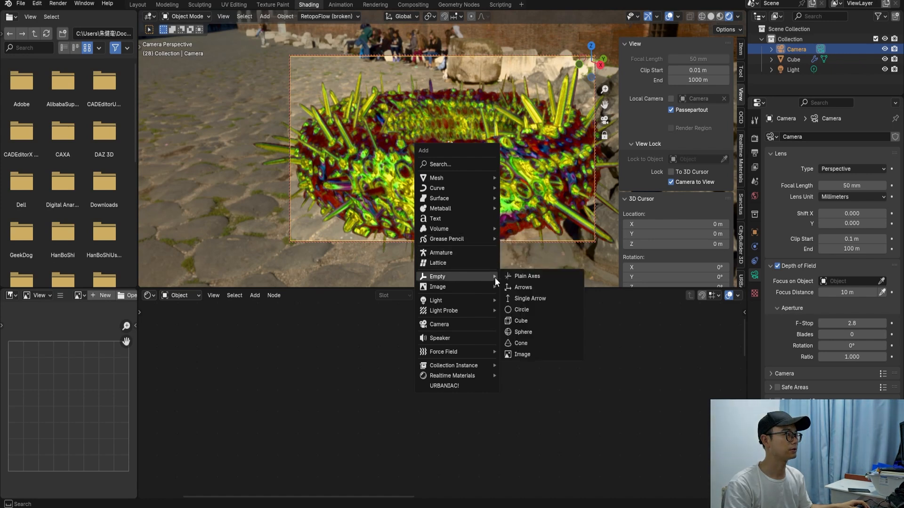
click(524, 278)
Leave the camera view, move the empty to the torus's side facing the camera, and return to the camera view
key(KP_0)
scroll(497, 204, down, 3)
middle_drag(505, 171, 464, 152)
key(g)
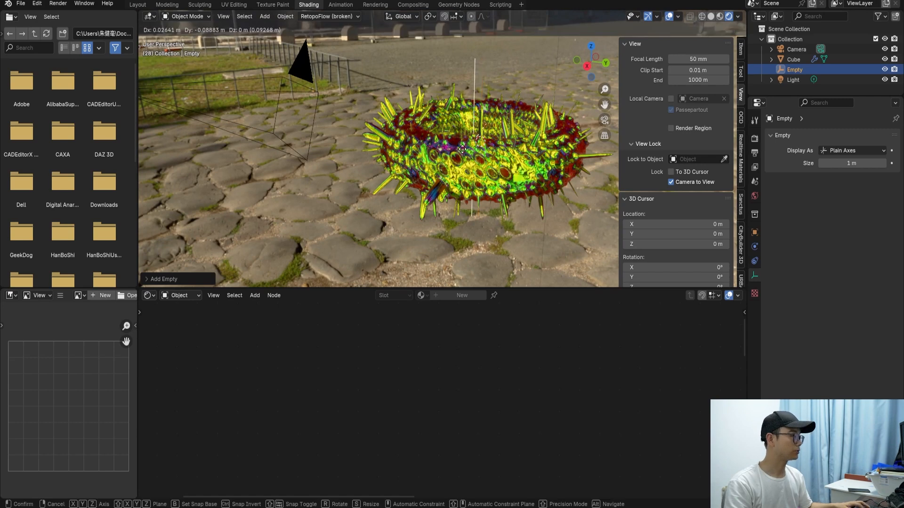
click(400, 142)
middle_drag(400, 142, 492, 71)
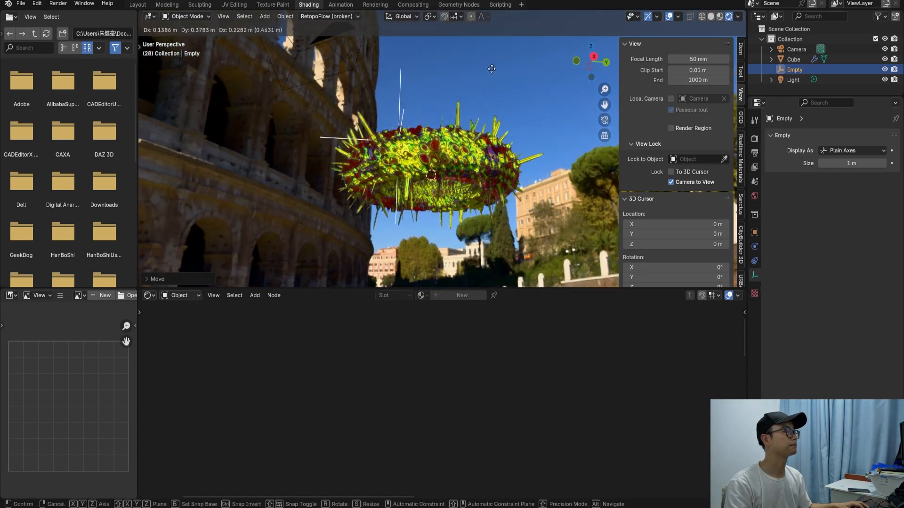
key(KP_0)
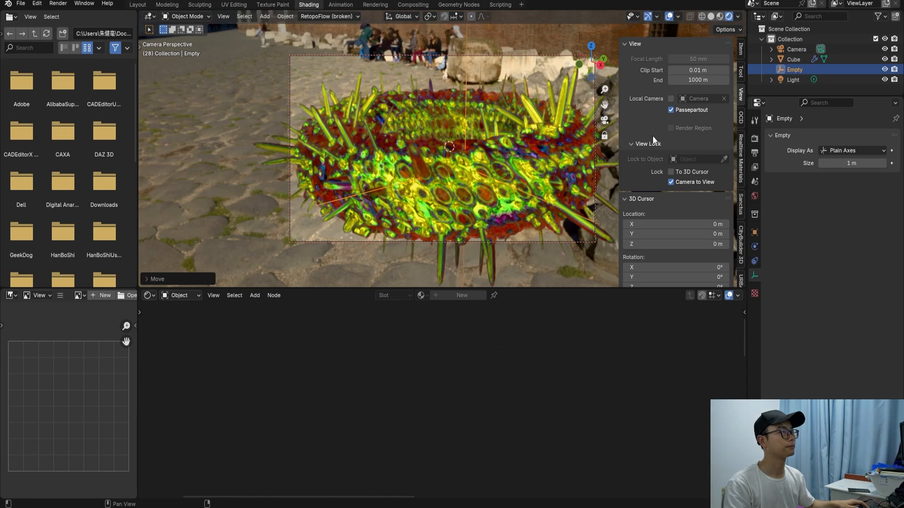
Try a camera F-Stop of 0.1, settle on 0.5, and set Focus on Object to Empty
click(796, 49)
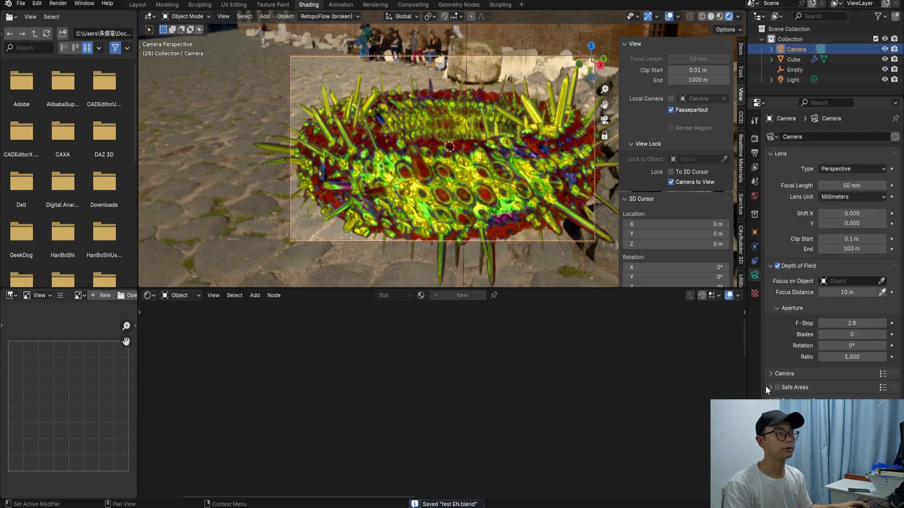
text(0.1)
key(Return)
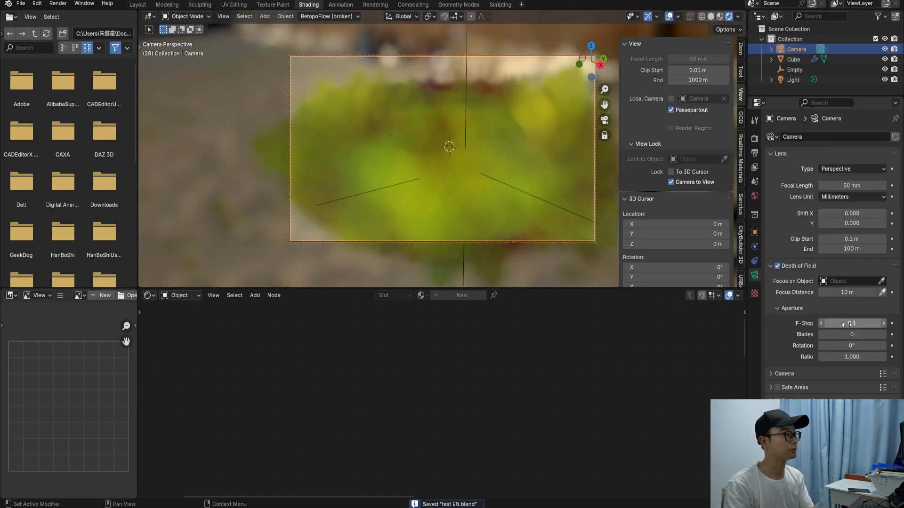
click(846, 324)
text(.5)
key(Return)
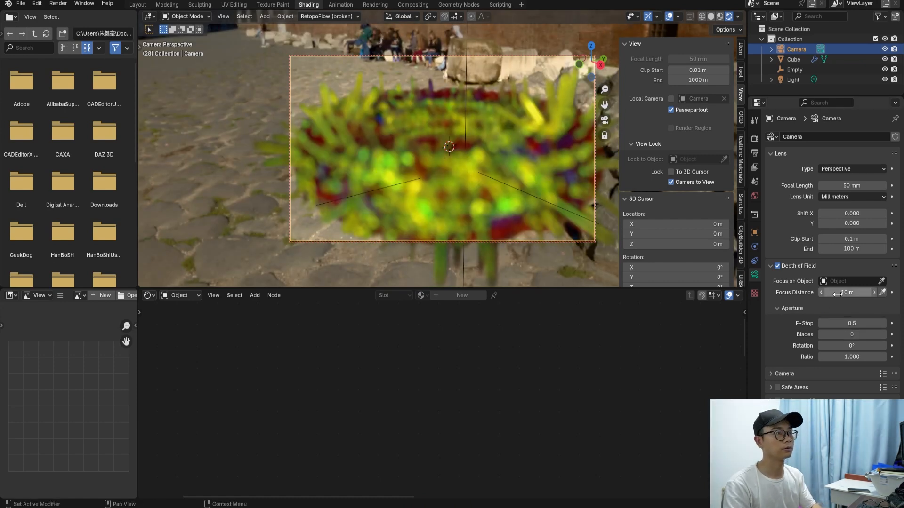
click(824, 281)
click(827, 318)
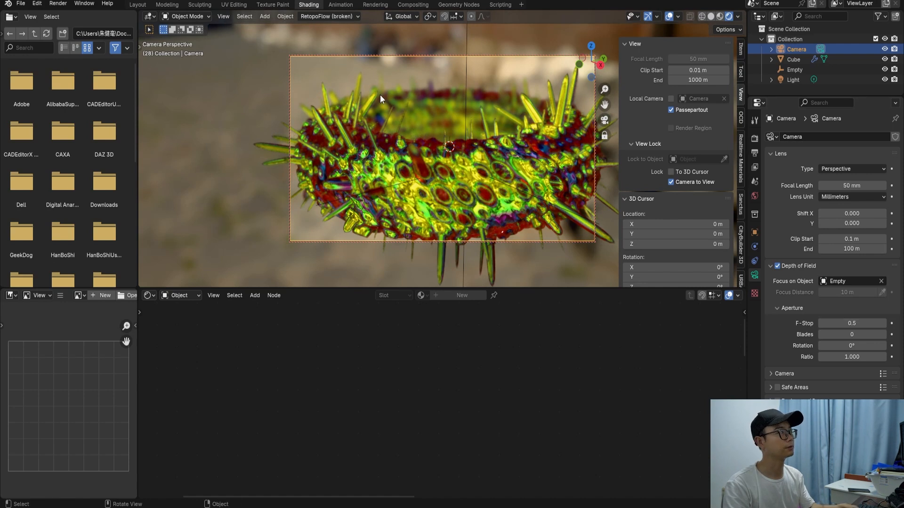
Save the file, render the current frame with depth of field, and check the blur in the result
key(ctrl+s)
click(84, 3)
mouse_move(57, 4)
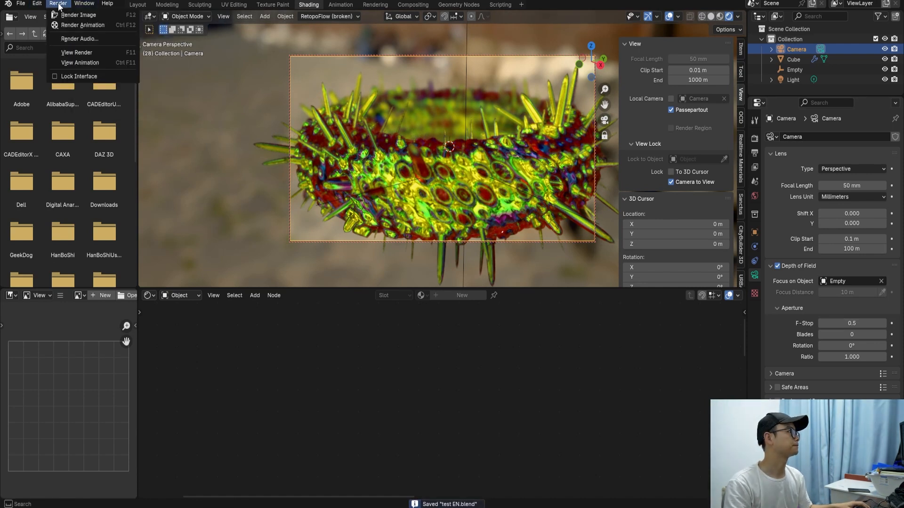
click(64, 15)
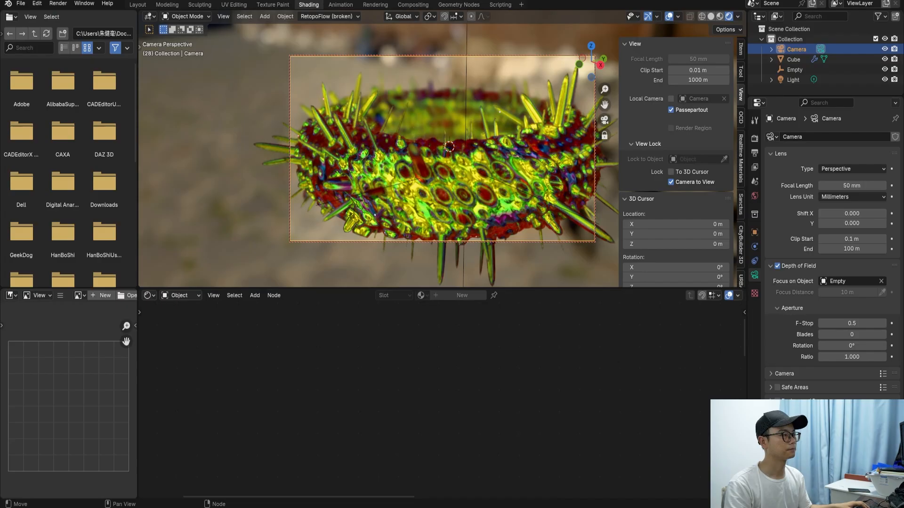
mouse_move(557, 507)
click(671, 474)
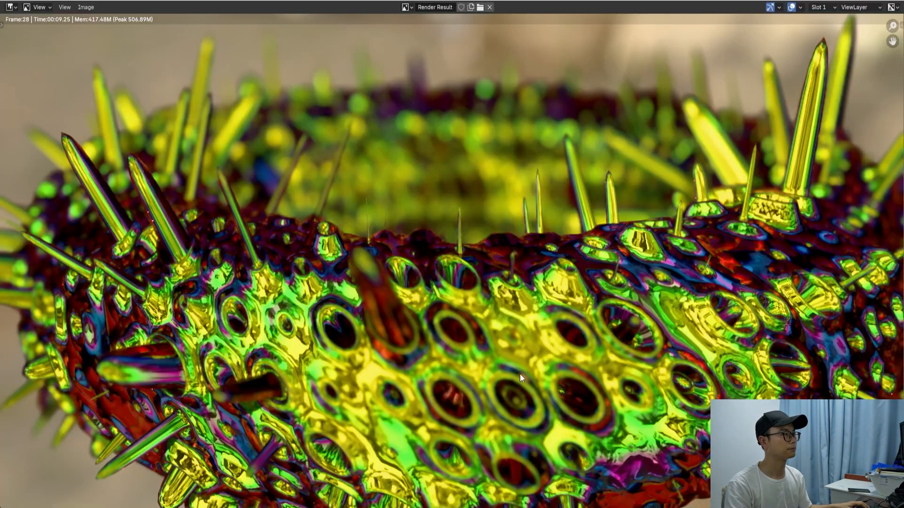
scroll(538, 337, down, 1)
scroll(339, 322, down, 2)
scroll(574, 317, up, 1)
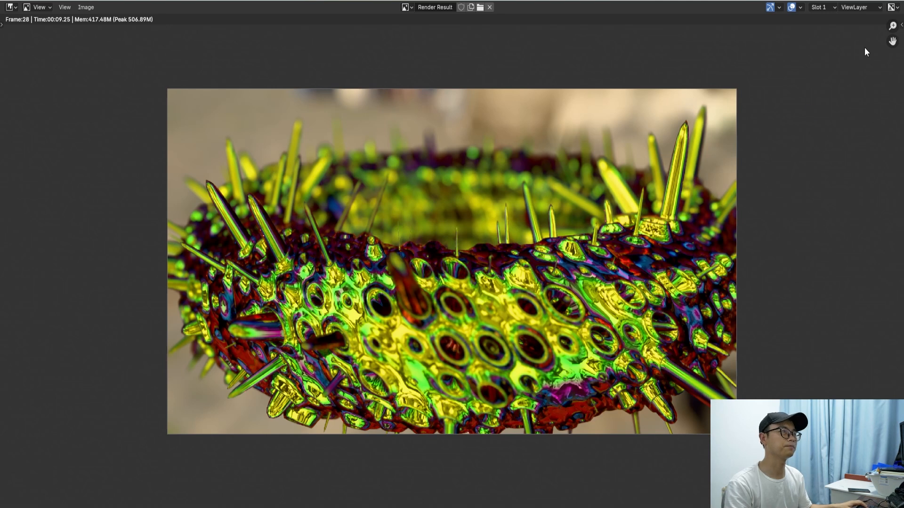
key(Escape)
Select the torus and connect the black-and-white Color Ramp's output directly to the Principled BSDF's Base Color, bypassing the rainbow ramp
click(402, 160)
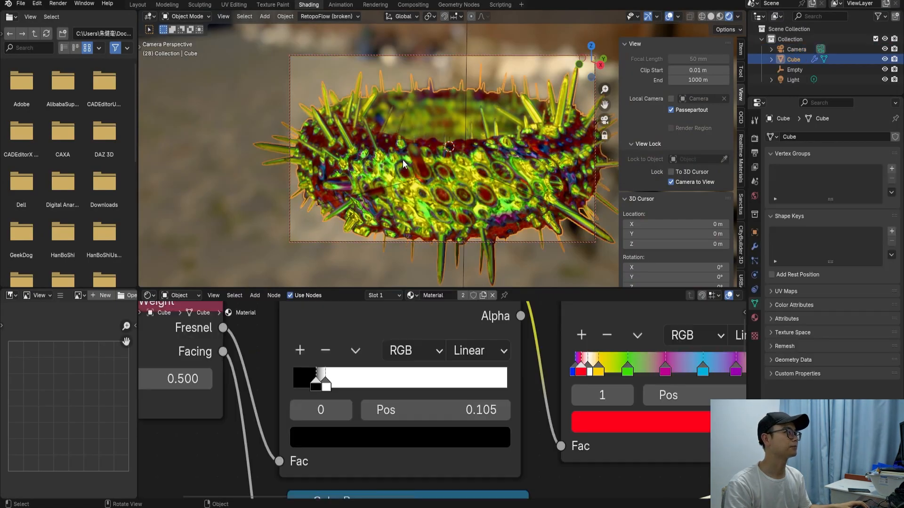
scroll(405, 428, down, 8)
middle_drag(488, 377, 344, 384)
drag(341, 347, 719, 376)
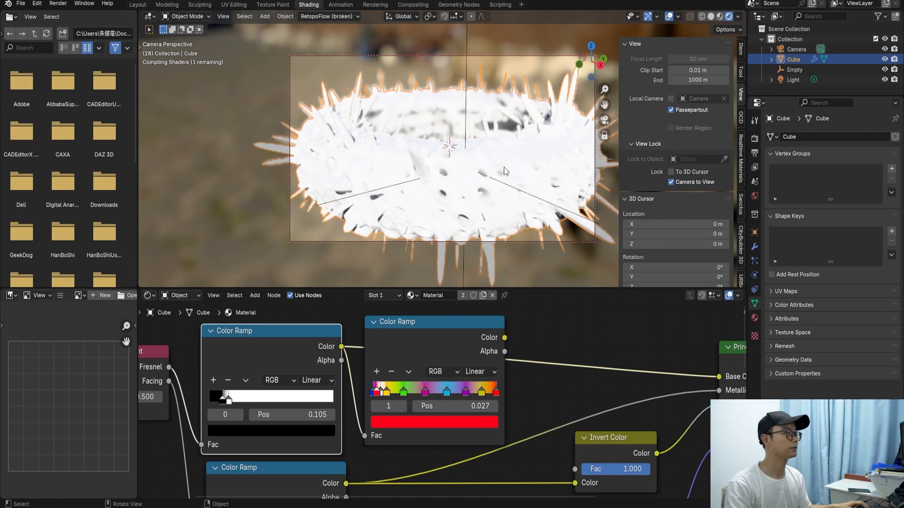
Move the rainbow Color Ramp node aside and set the black-and-white ramp's white stop to position 0.123
scroll(461, 378, down, 3)
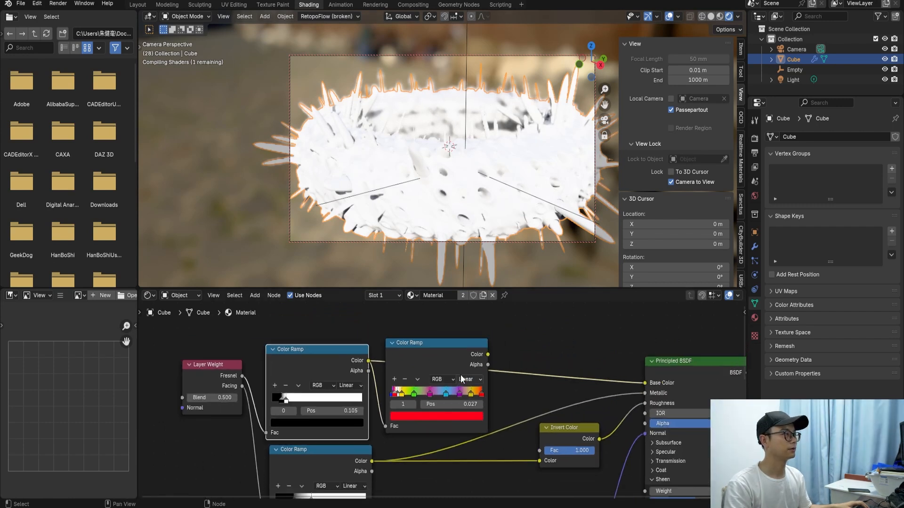
middle_drag(416, 375, 376, 377)
mouse_move(359, 347)
mouse_down()
mouse_move(416, 347)
mouse_move(396, 349)
mouse_up()
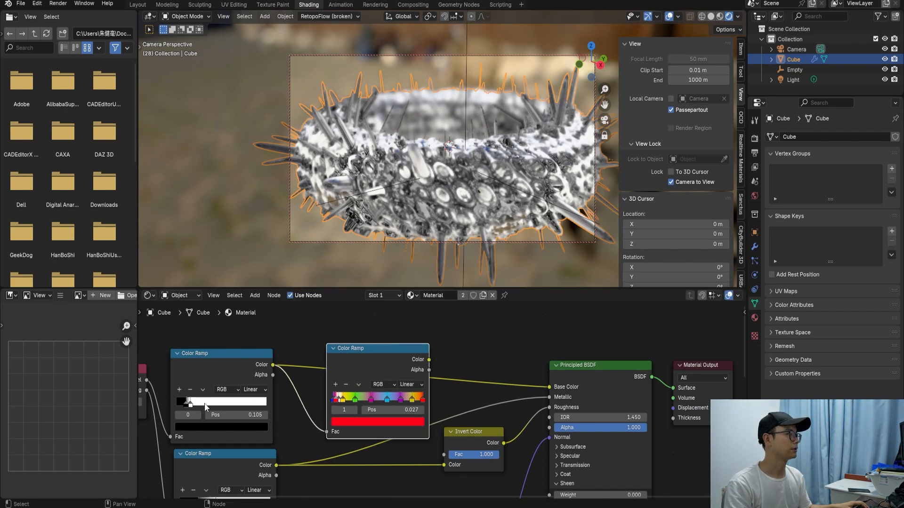
mouse_move(193, 406)
mouse_down()
mouse_move(207, 402)
mouse_move(191, 405)
mouse_up()
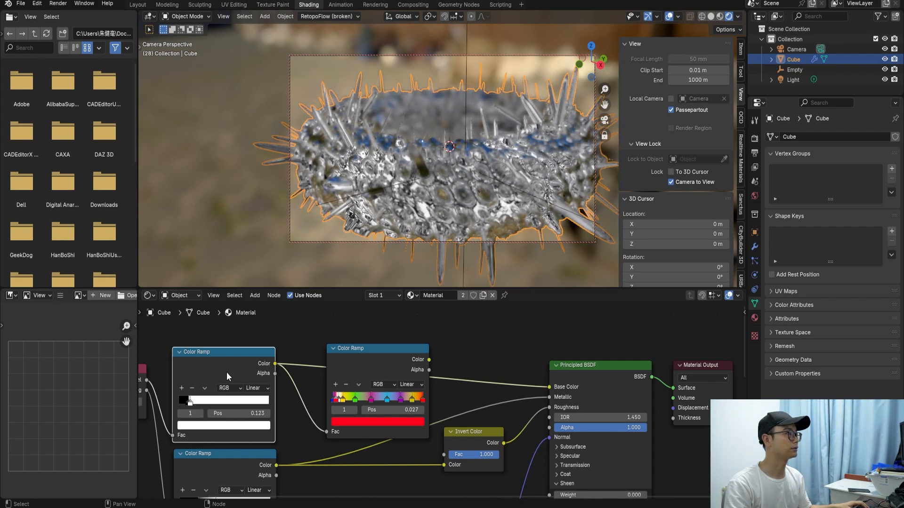
Save the file and render the current frame with the black-and-white base color
key(ctrl+s)
click(58, 3)
click(76, 15)
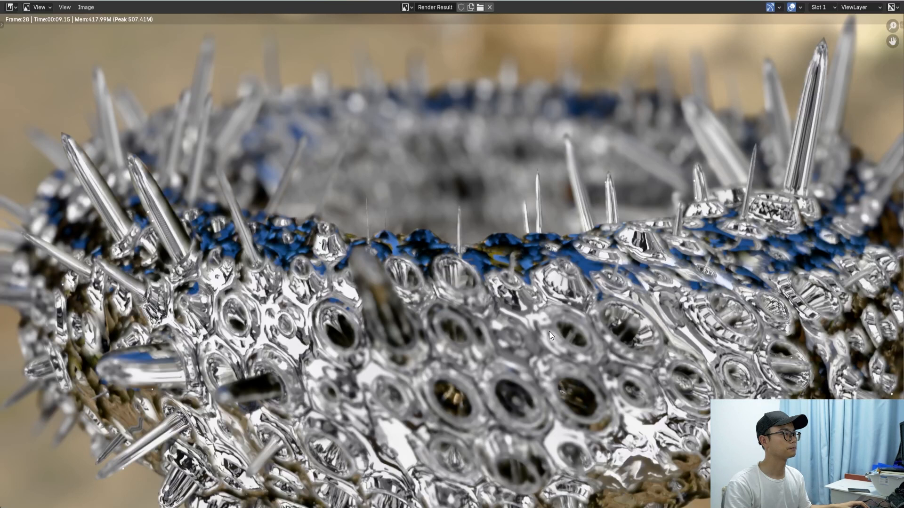
Examine the rendered torus as a whole and closer up, checking its metallic surface, spikes, and depth-of-field blur
scroll(548, 331, down, 2)
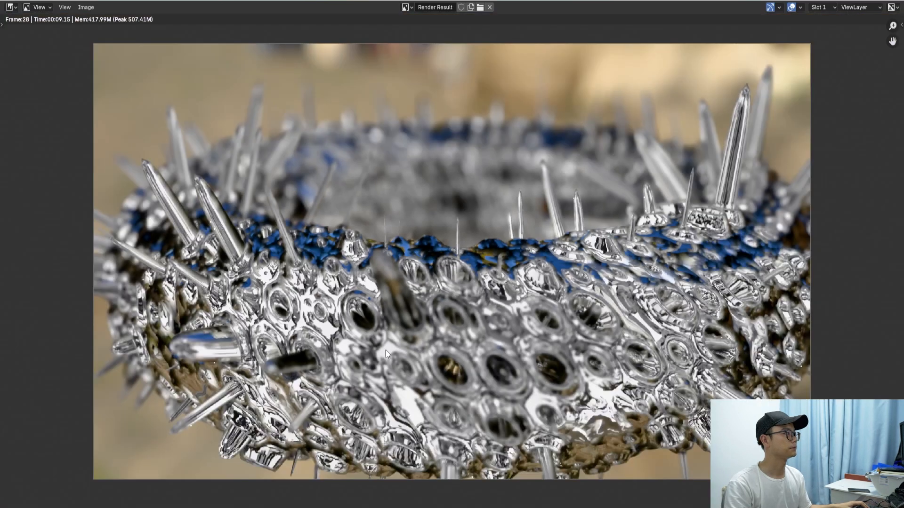
scroll(375, 346, down, 2)
scroll(386, 335, up, 1)
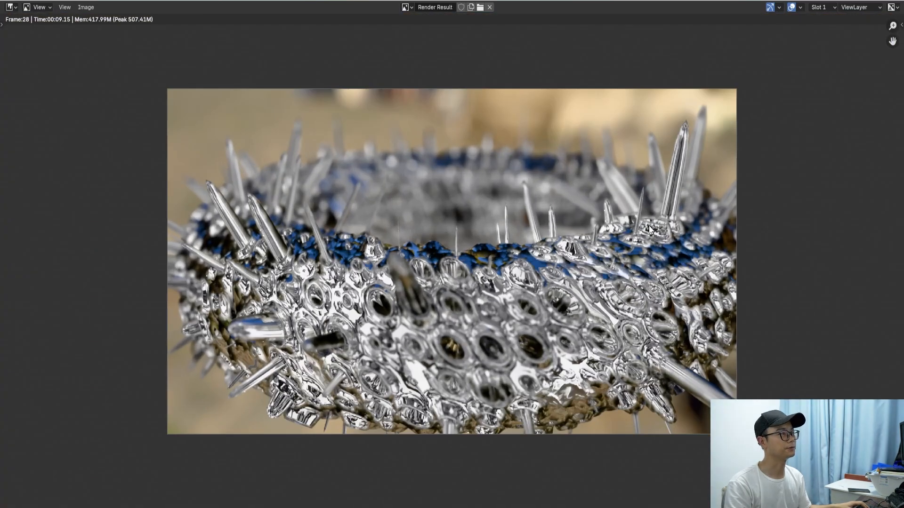
scroll(668, 177, down, 1)
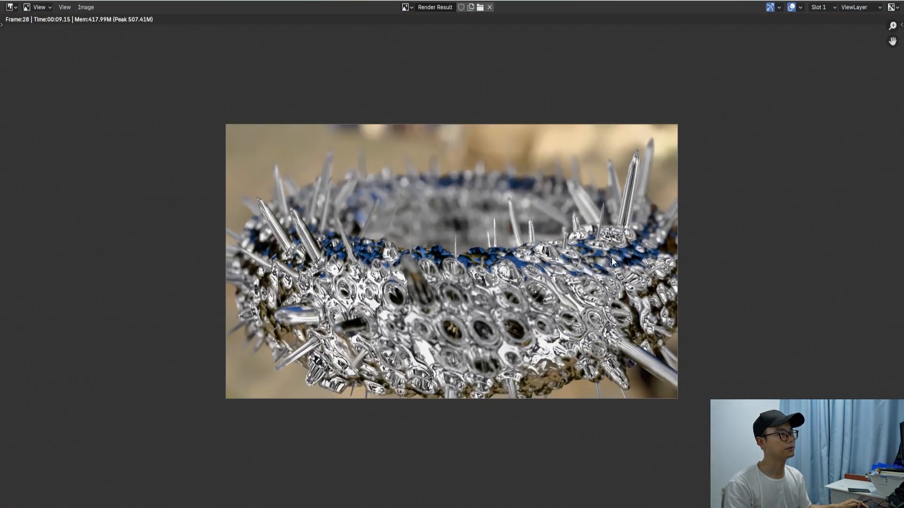
scroll(607, 274, up, 2)
scroll(600, 282, up, 1)
scroll(372, 285, down, 1)
scroll(372, 284, down, 2)
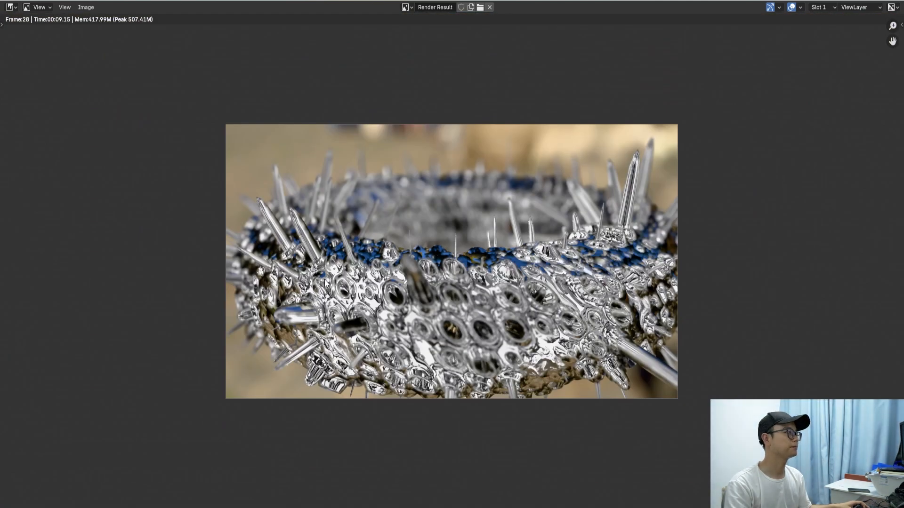
scroll(386, 272, up, 1)
scroll(386, 272, down, 2)
scroll(639, 239, up, 1)
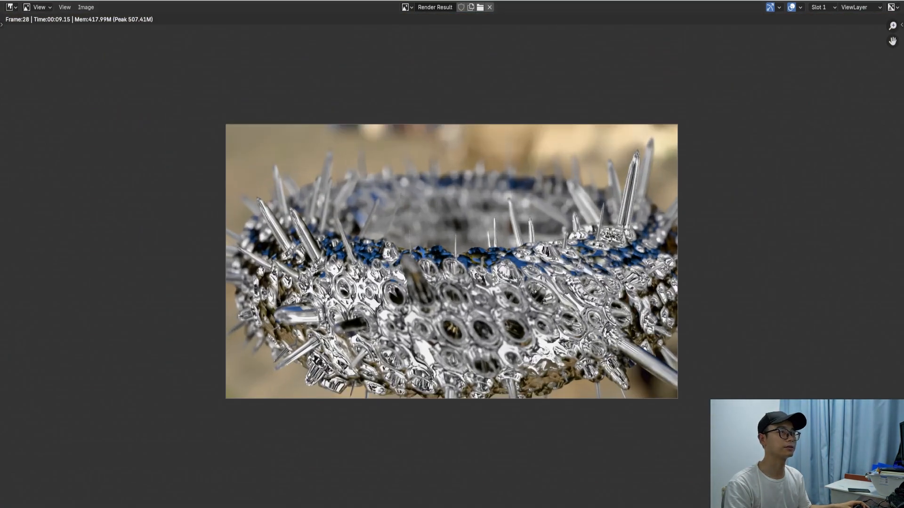
scroll(468, 278, up, 2)
scroll(497, 278, down, 1)
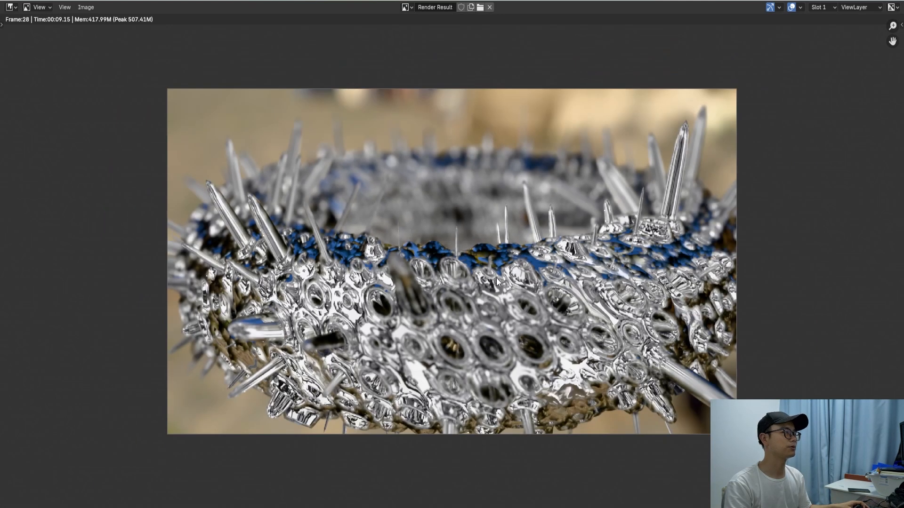
scroll(336, 319, down, 1)
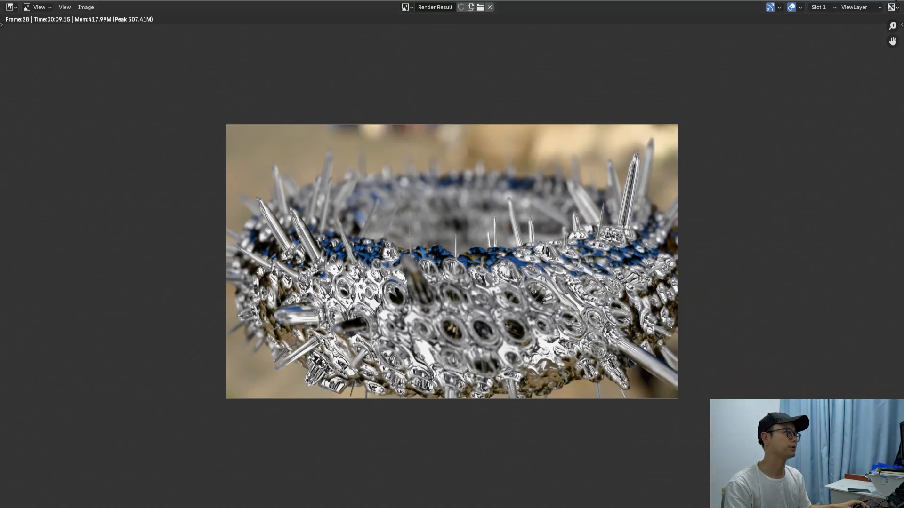
scroll(451, 276, up, 1)
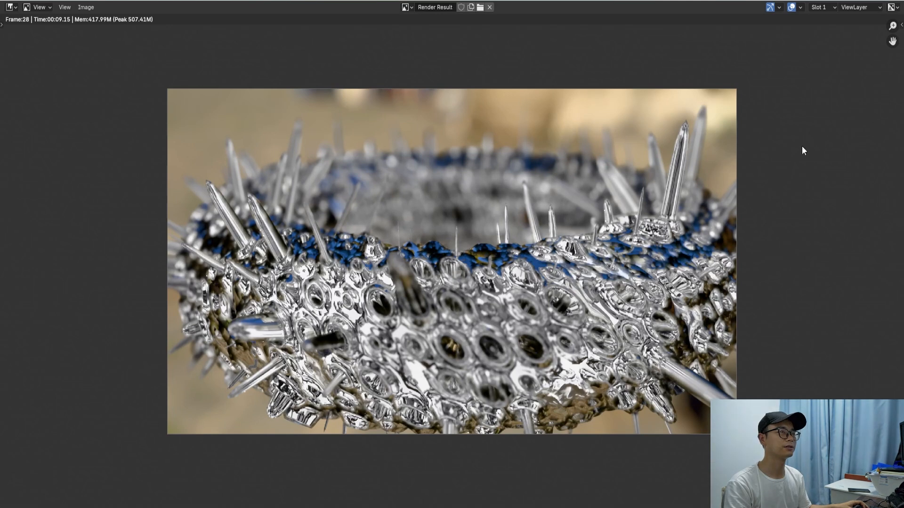
scroll(577, 264, down, 1)
scroll(575, 281, up, 1)
scroll(577, 281, down, 1)
scroll(577, 281, up, 1)
scroll(577, 280, up, 1)
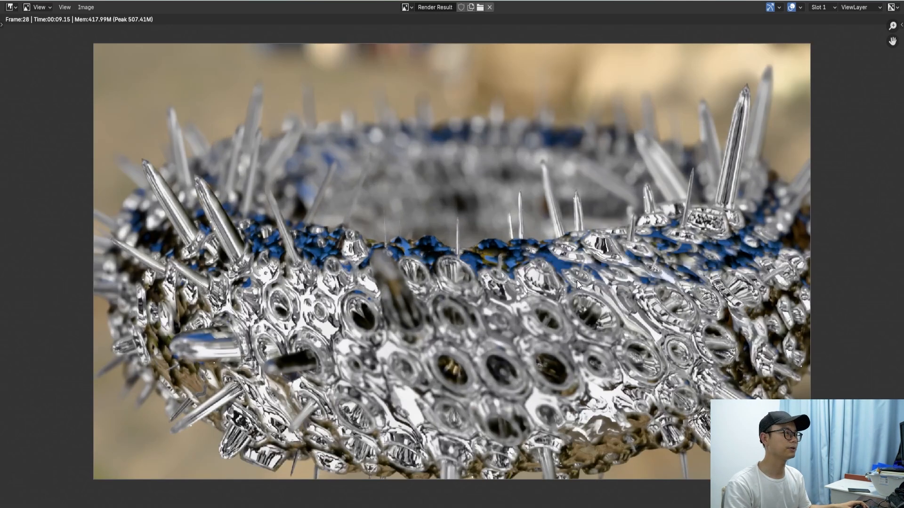